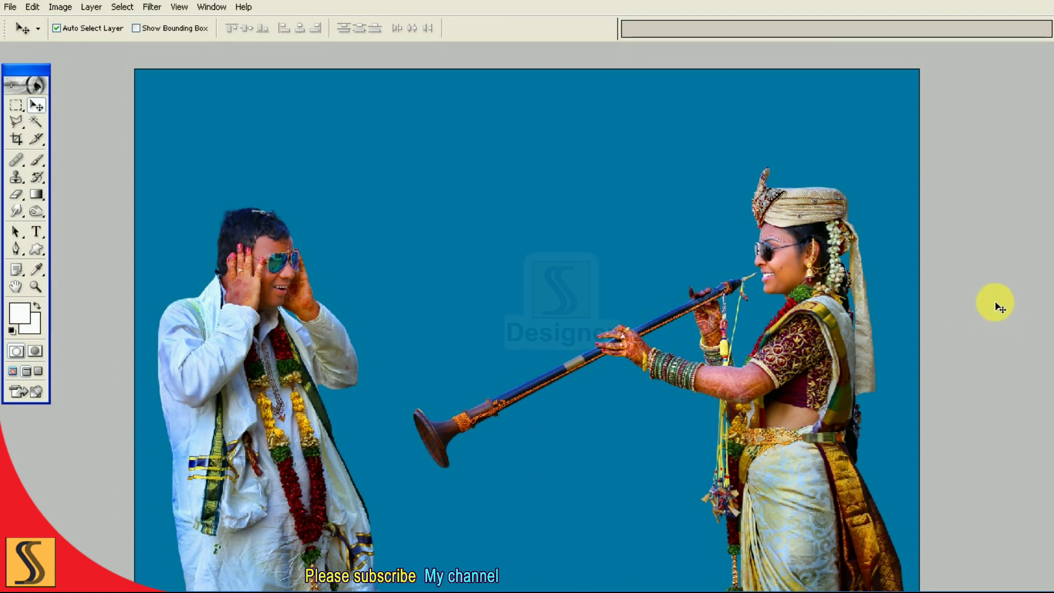
# - Show the original photo layer and toggle the blue fill off and back on behind the couple
pyautogui.press('F7')
pyautogui.click(869, 147)
pyautogui.click(869, 114)
pyautogui.click(868, 114)
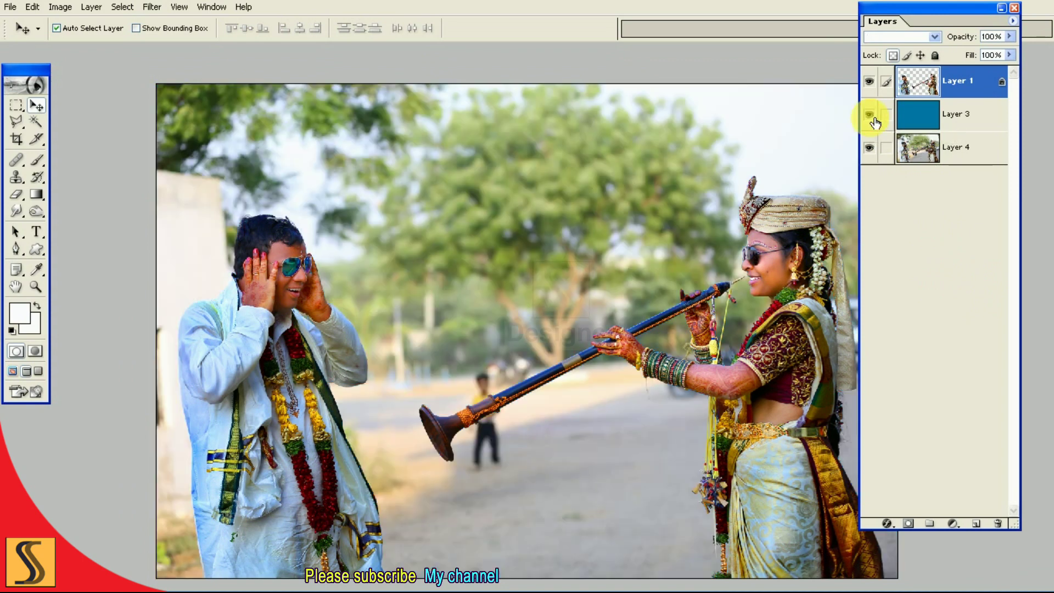
pyautogui.click(869, 114)
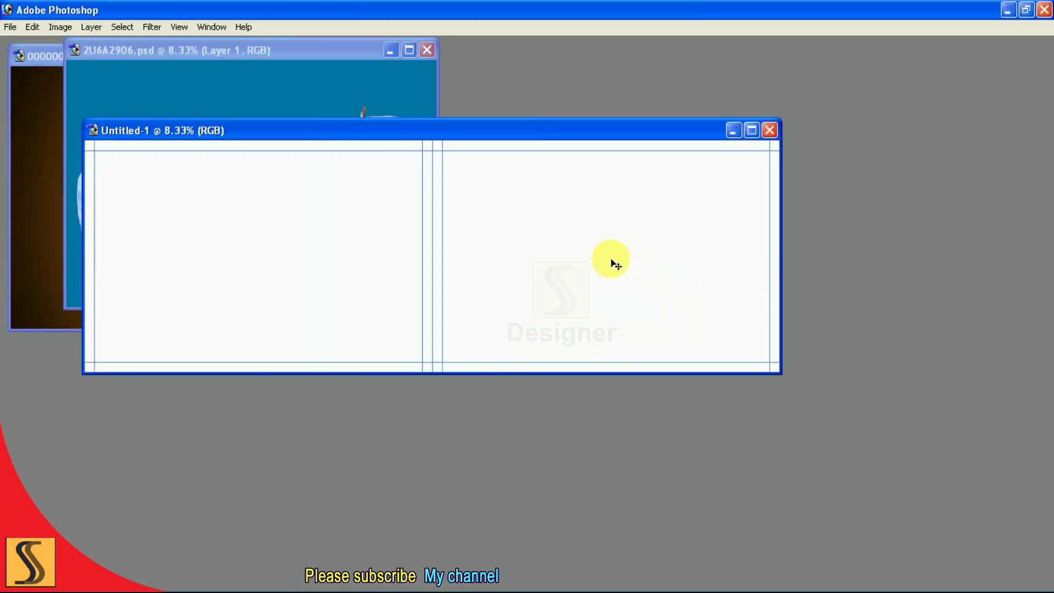
# - Confirm the spread is 36 × 12 inches at 300 pixels/inch, then activate 2U6A2906.psd
pyautogui.hotkey('ctrl', '0')
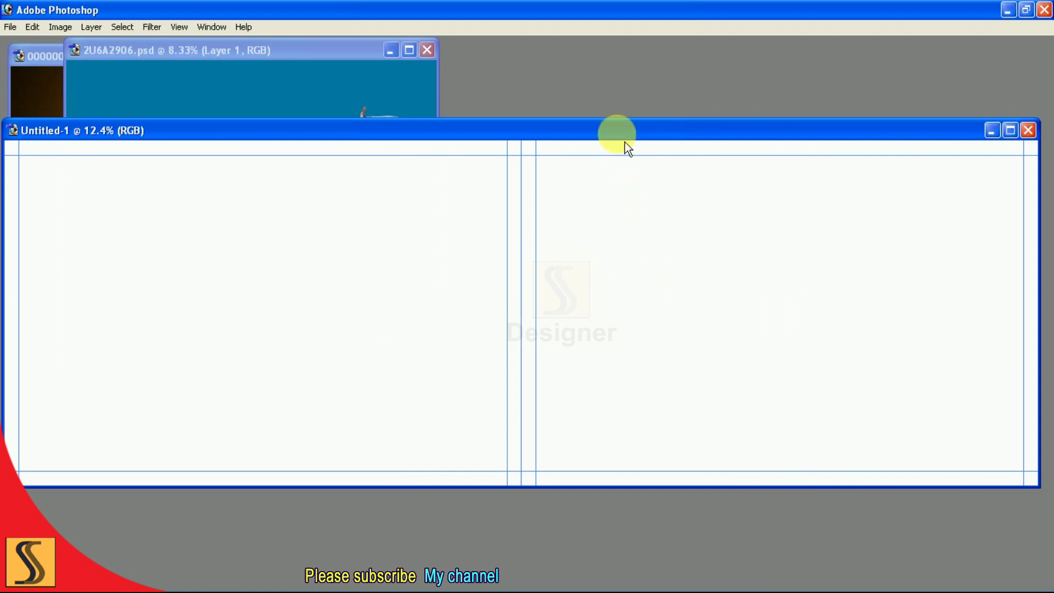
pyautogui.rightClick(617, 134)
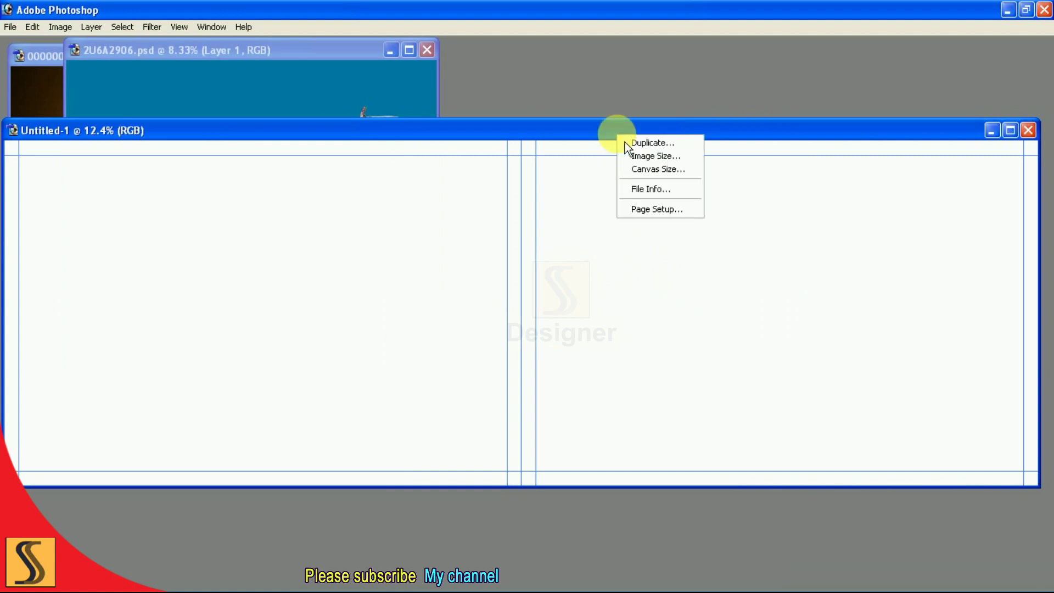
pyautogui.click(660, 159)
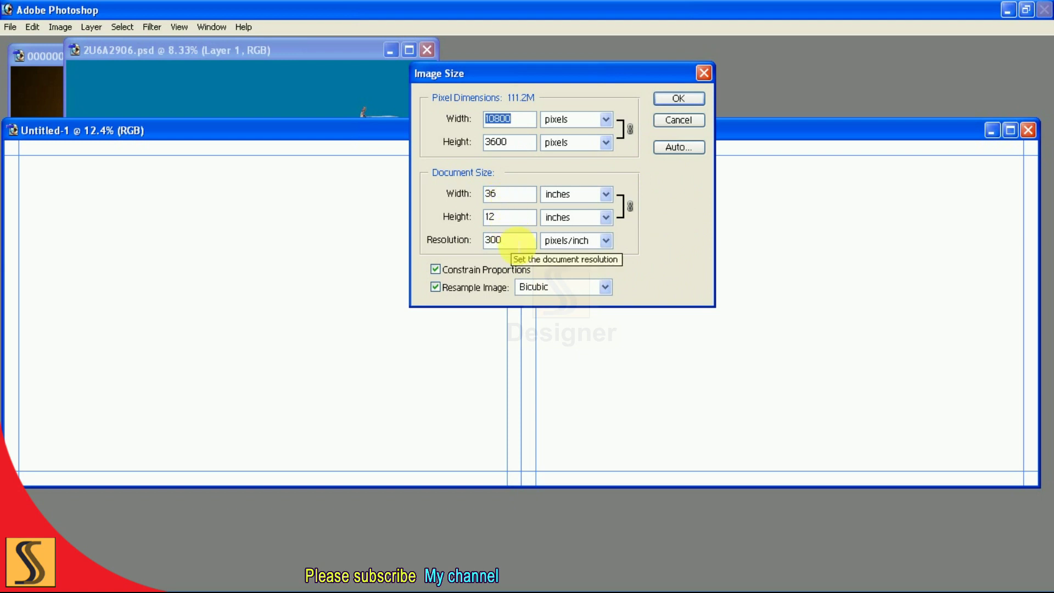
pyautogui.click(699, 104)
pyautogui.click(333, 107)
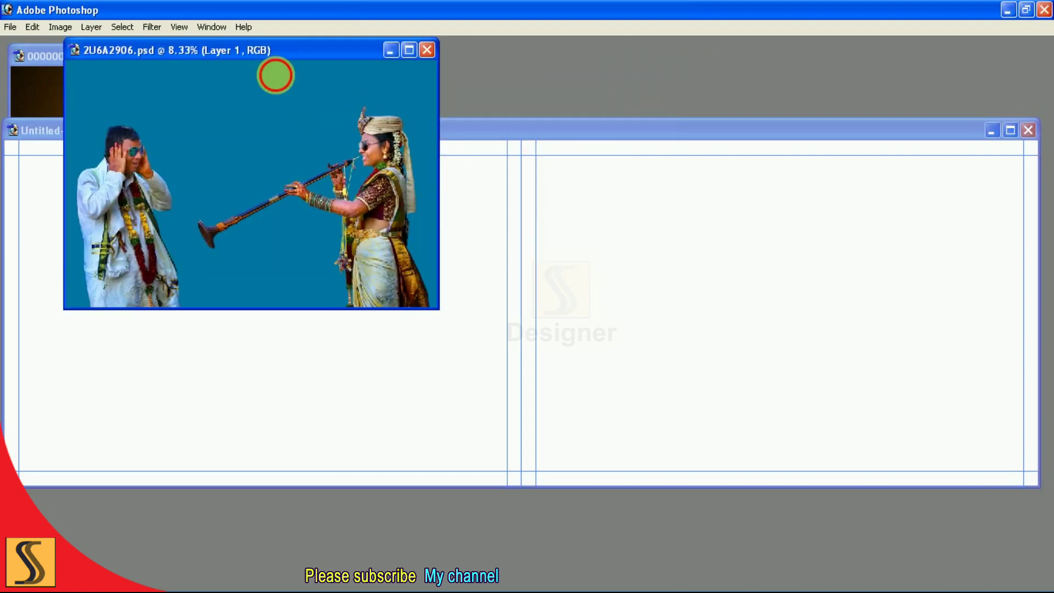
# - Drag the couple layer into Untitled-1 and scale it down onto the left page
pyautogui.press('F7')
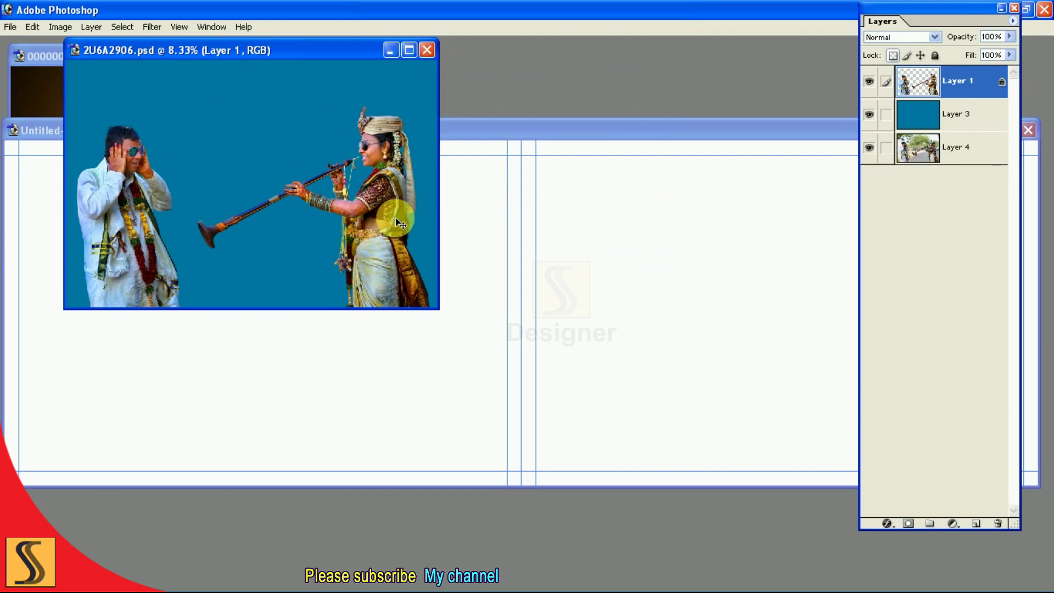
pyautogui.press('F7')
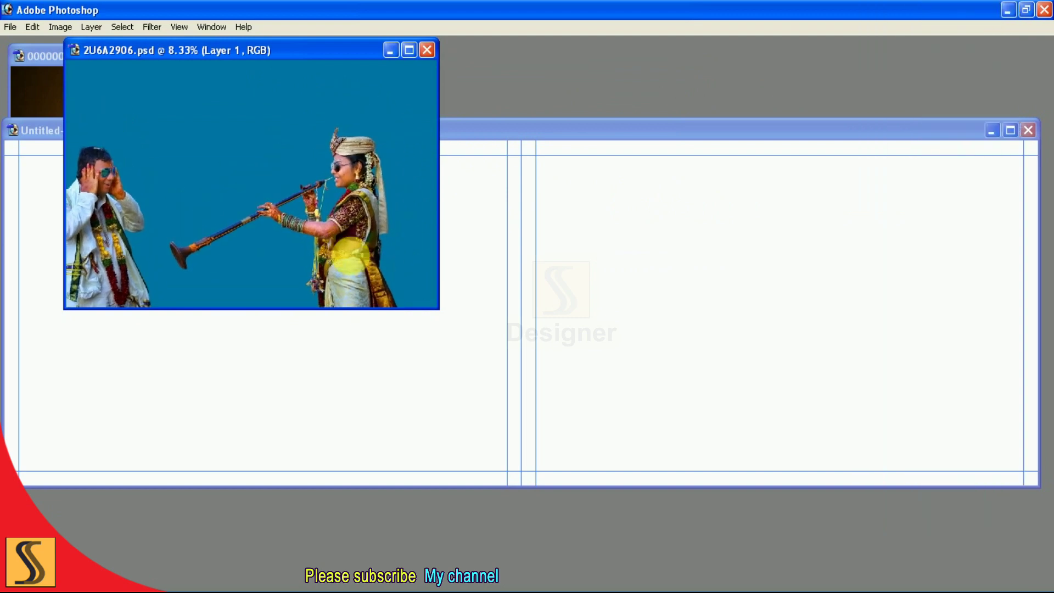
pyautogui.moveTo(386, 226); pyautogui.dragTo(452, 332)
pyautogui.press('f')
pyautogui.hotkey('ctrl', 't')
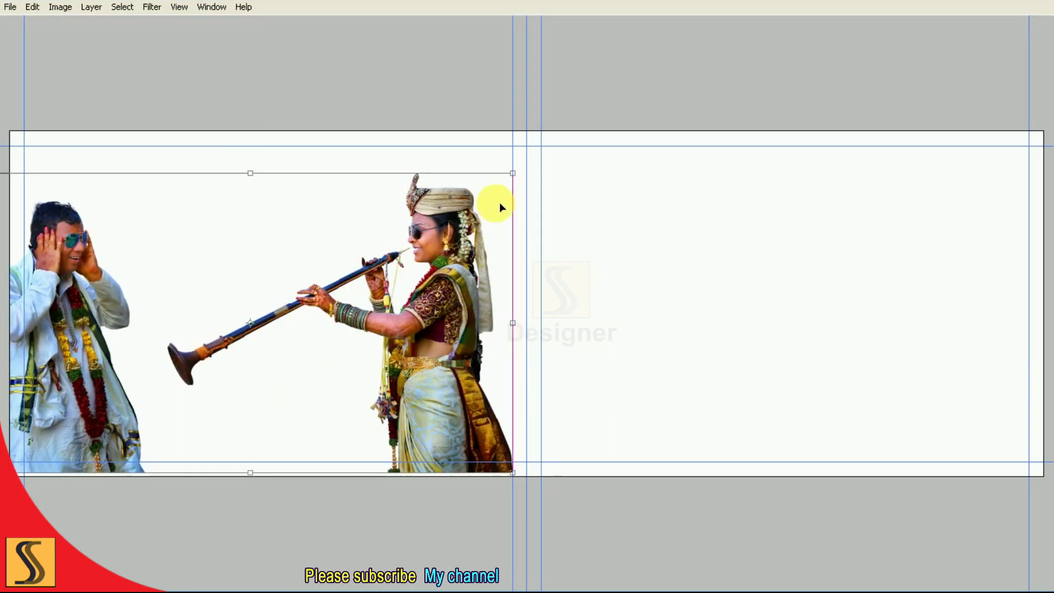
pyautogui.moveTo(514, 172)
pyautogui.mouseDown()
pyautogui.moveTo(492, 211)
pyautogui.moveTo(461, 225)
pyautogui.mouseUp()
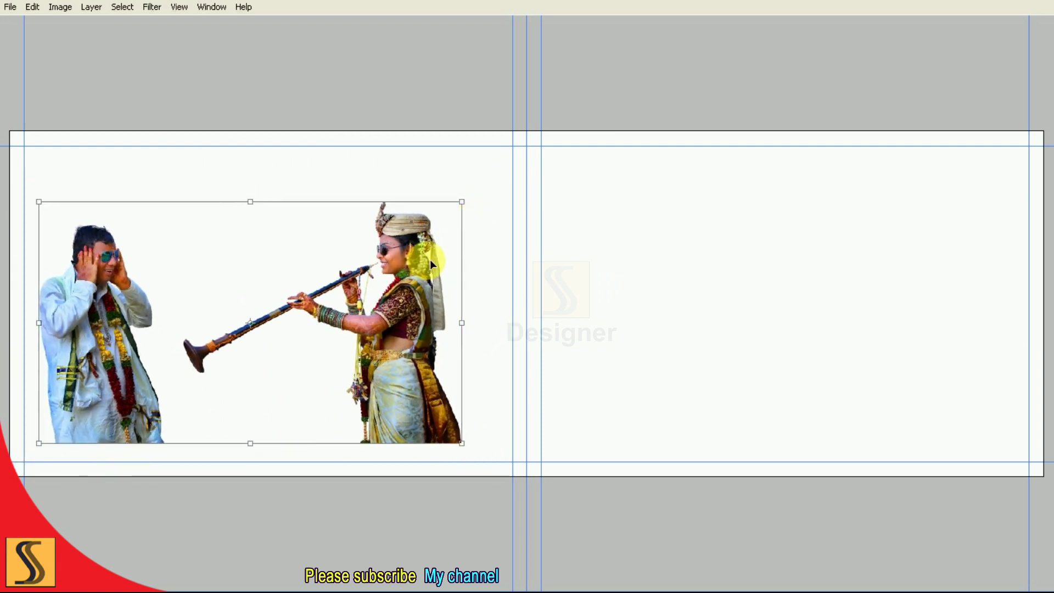
pyautogui.moveTo(429, 259)
pyautogui.mouseDown()
pyautogui.moveTo(455, 254)
pyautogui.moveTo(456, 242)
pyautogui.mouseUp()
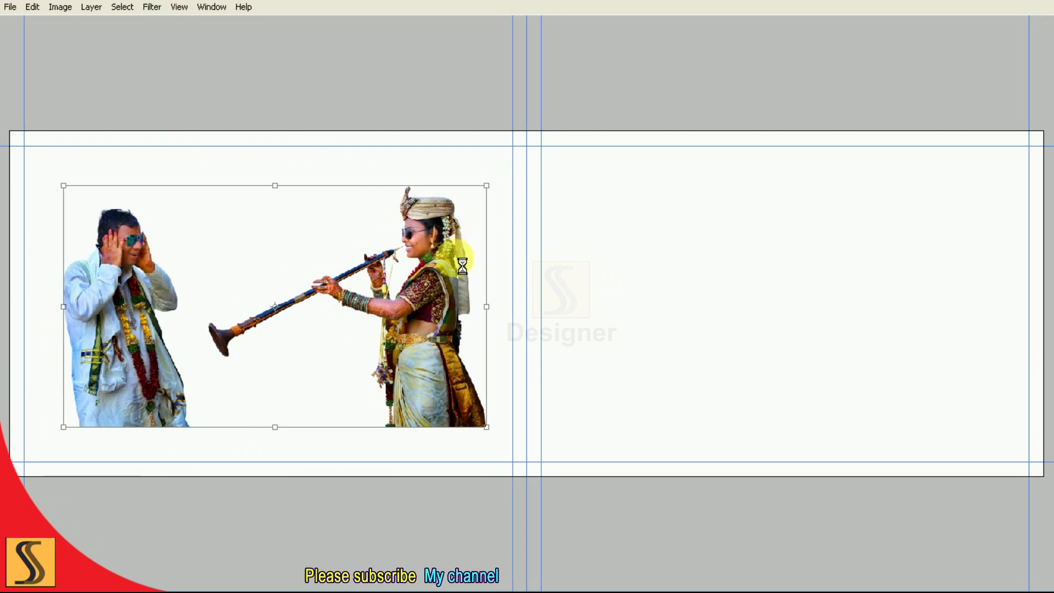
pyautogui.hotkey('ctrl', '+')
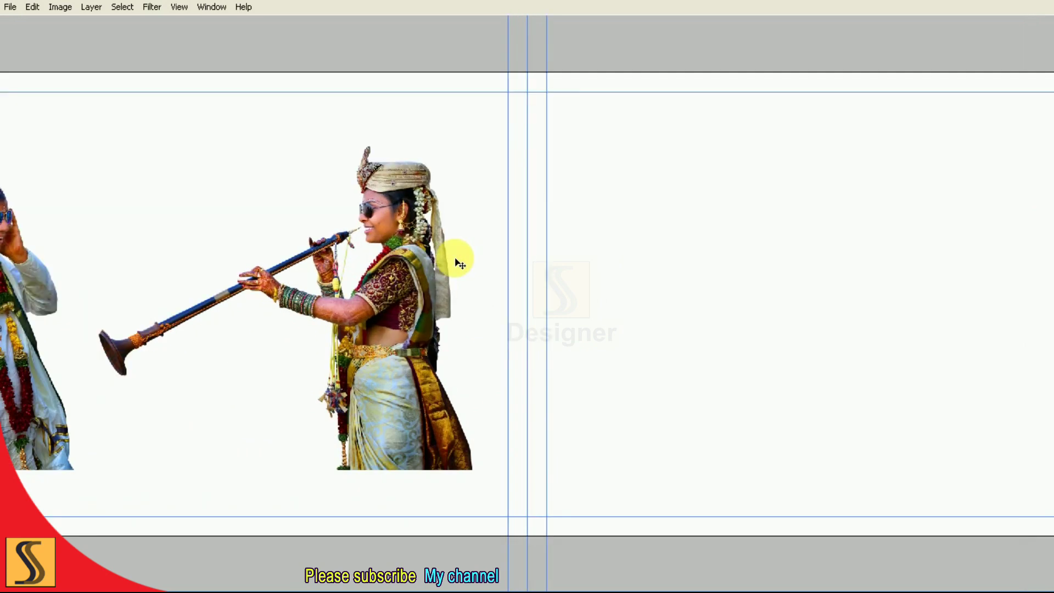
# - Lasso the groom and cut and paste him onto his own layer
pyautogui.press('Tab')
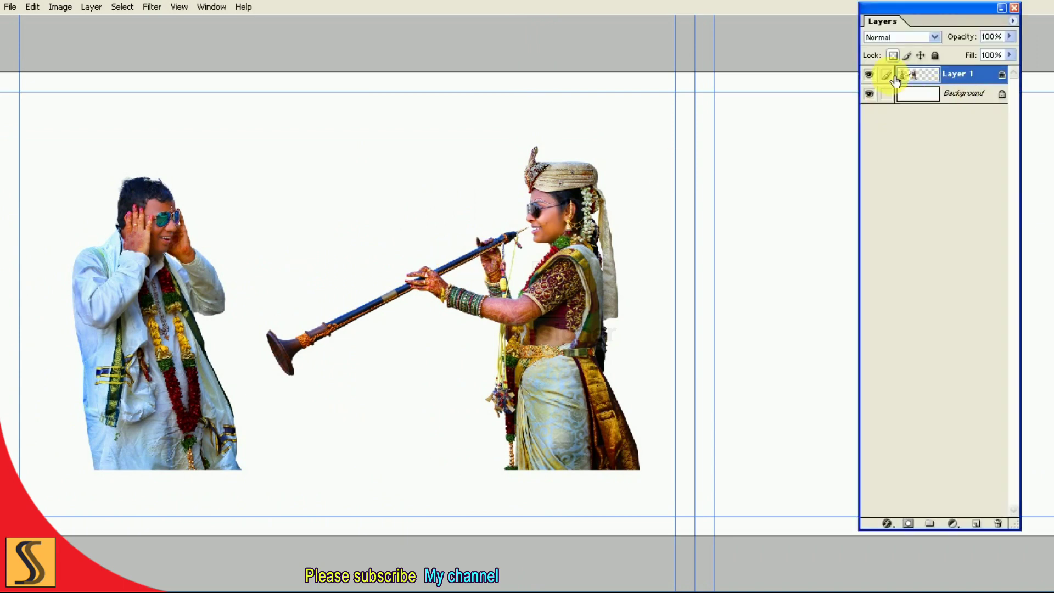
pyautogui.click(19, 123)
pyautogui.press('Tab')
pyautogui.moveTo(36, 337); pyautogui.dragTo(290, 447)
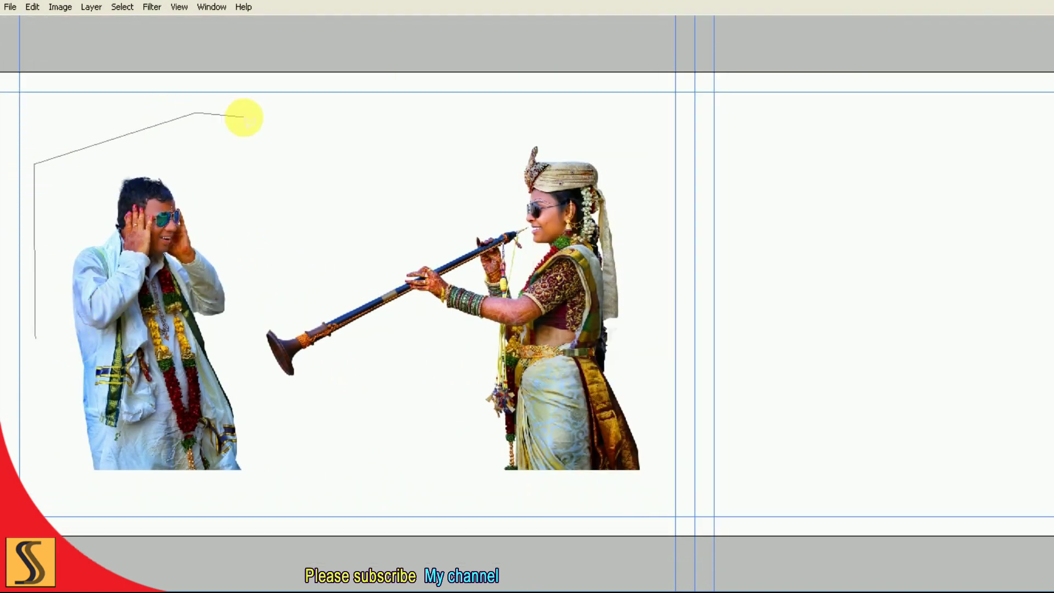
pyautogui.moveTo(290, 447); pyautogui.dragTo(42, 508)
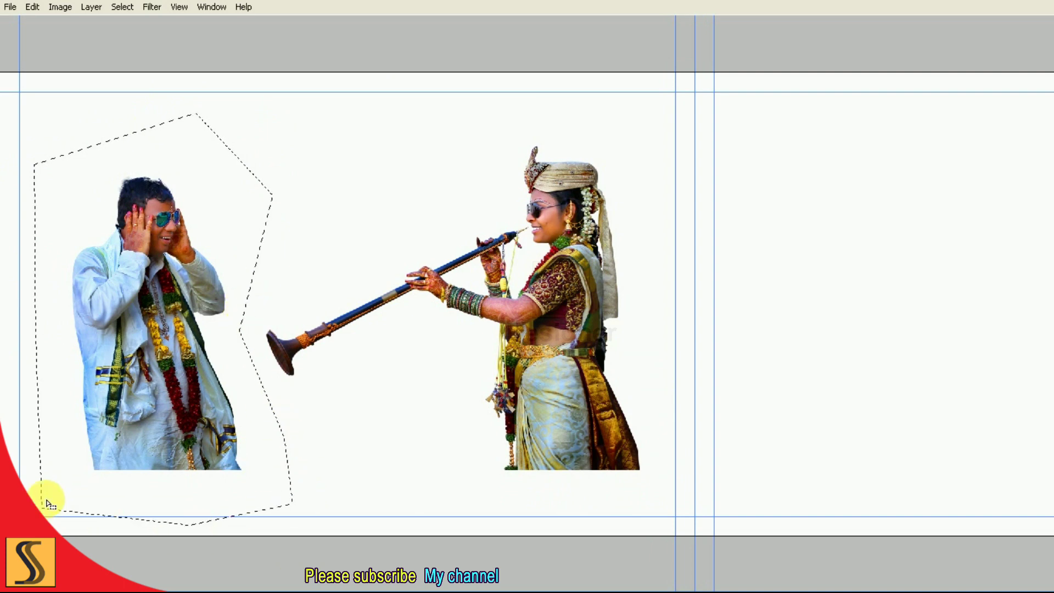
pyautogui.click(32, 8)
pyautogui.click(63, 88)
pyautogui.click(32, 7)
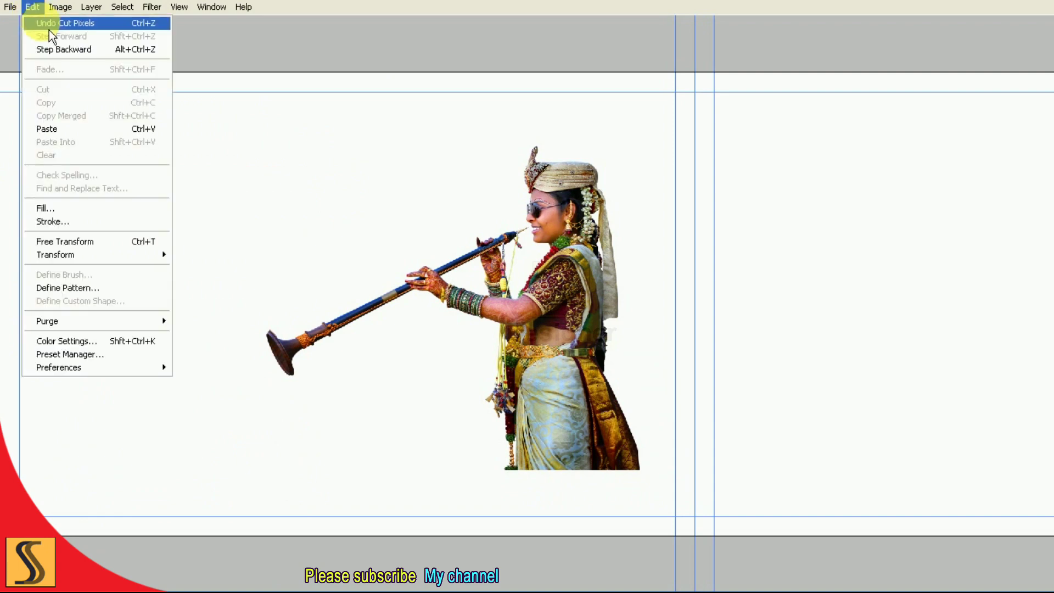
pyautogui.click(63, 127)
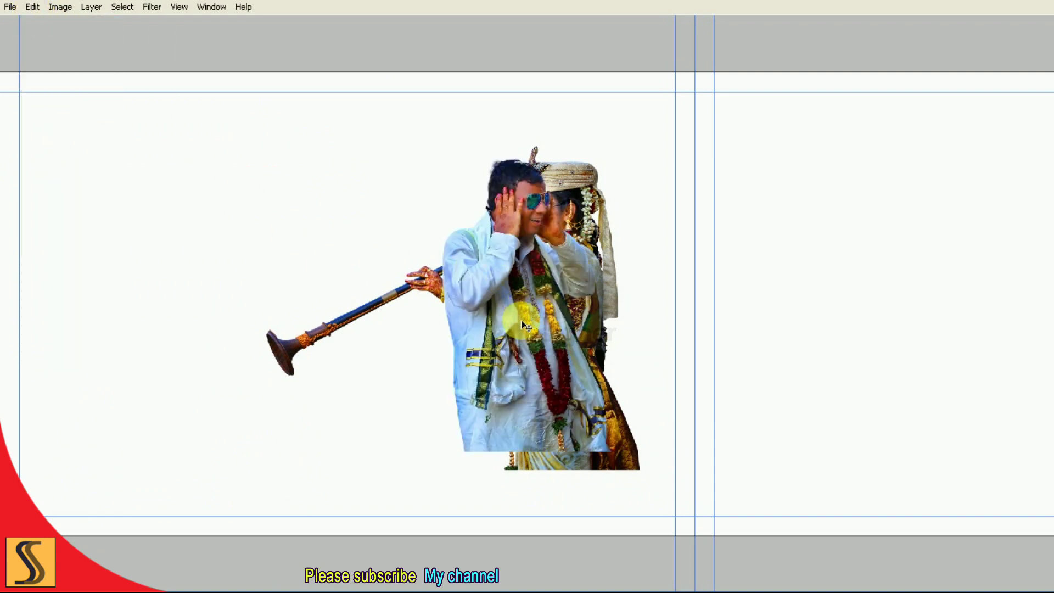
# - Place the groom on the left and the bride lower right, near the page bottom
pyautogui.moveTo(535, 332); pyautogui.dragTo(168, 307)
pyautogui.moveTo(576, 365); pyautogui.dragTo(609, 426)
pyautogui.moveTo(173, 323); pyautogui.dragTo(206, 421)
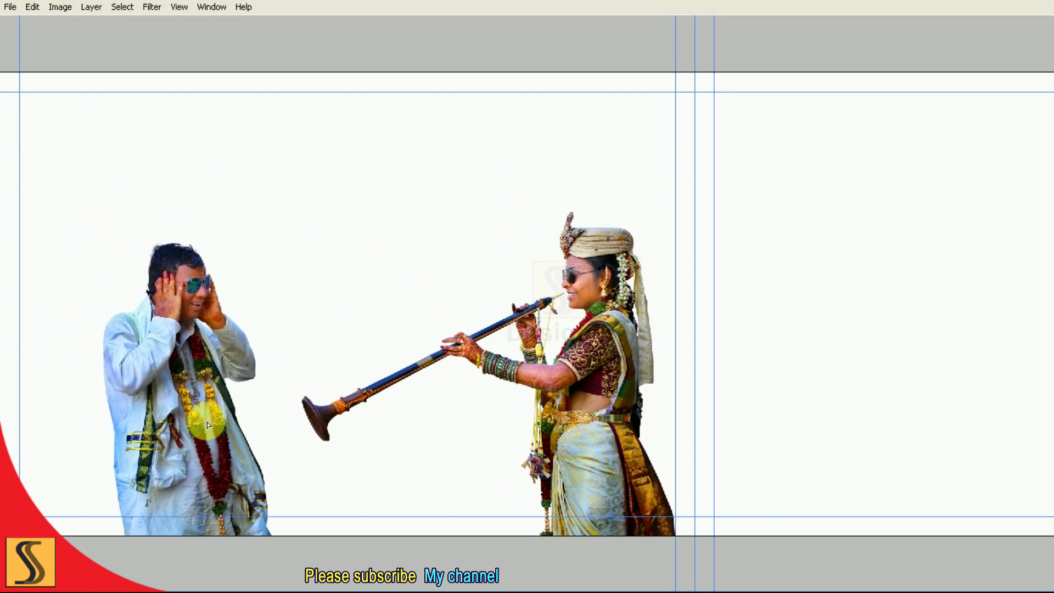
pyautogui.moveTo(198, 382); pyautogui.dragTo(254, 386)
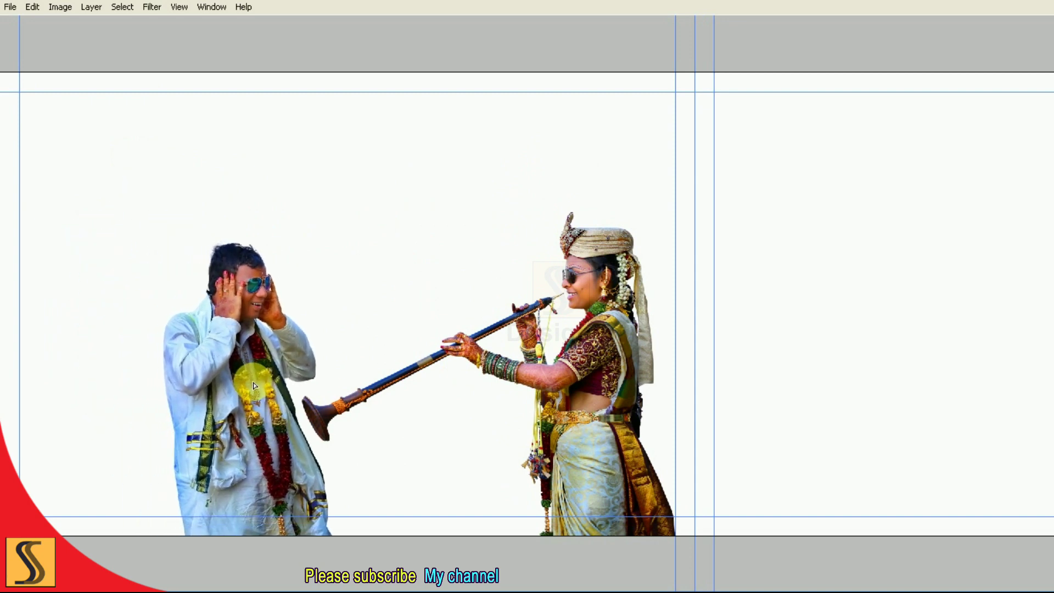
# - Enlarge the groom slightly and nudge him right beside the bride
pyautogui.hotkey('ctrl', 't')
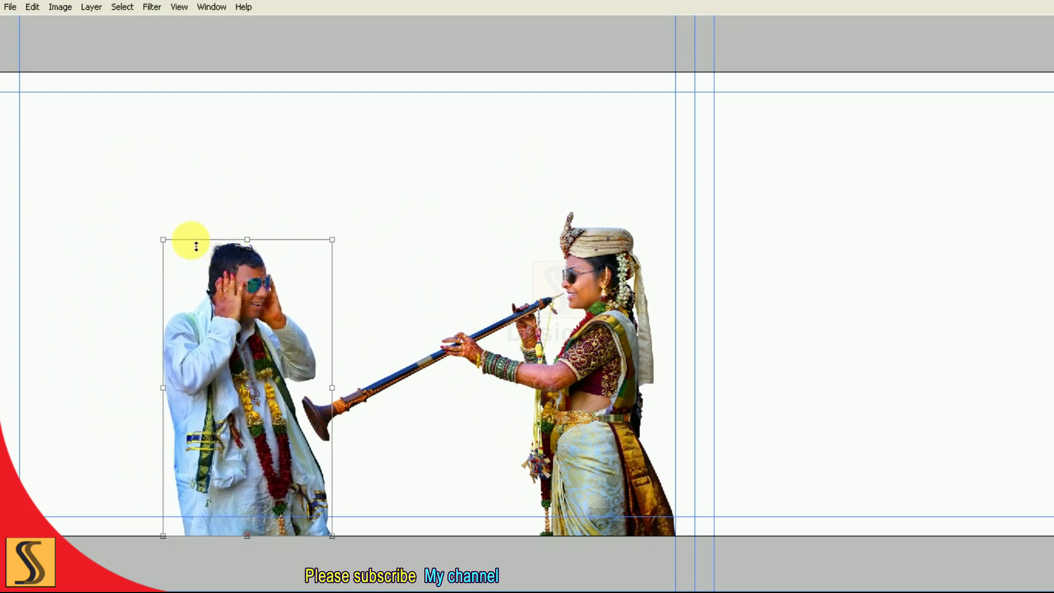
pyautogui.moveTo(168, 242); pyautogui.dragTo(146, 220)
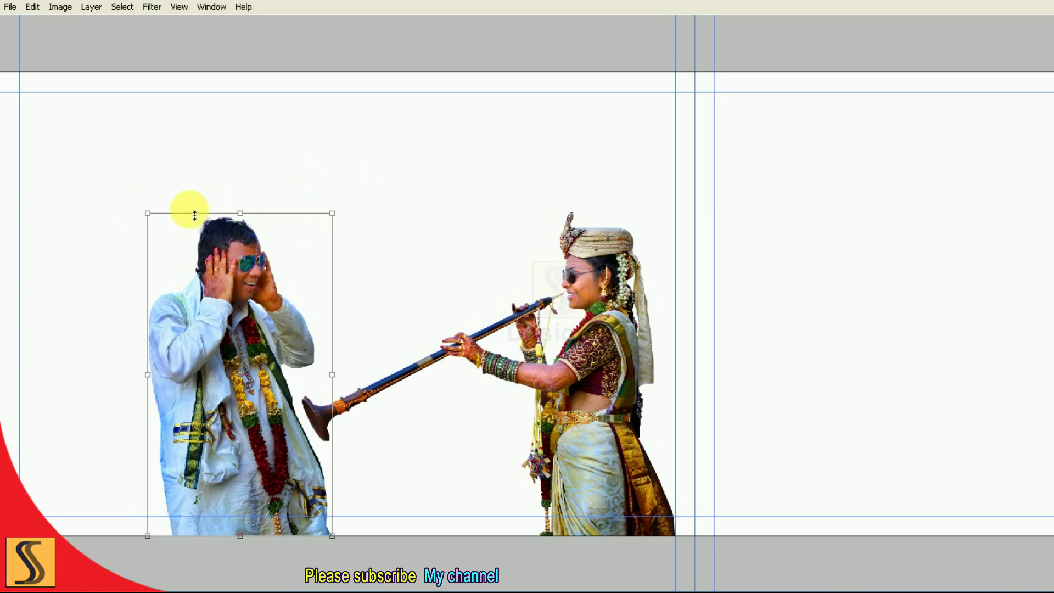
pyautogui.moveTo(147, 214); pyautogui.dragTo(145, 215)
pyautogui.hotkey('shift', 'Right')
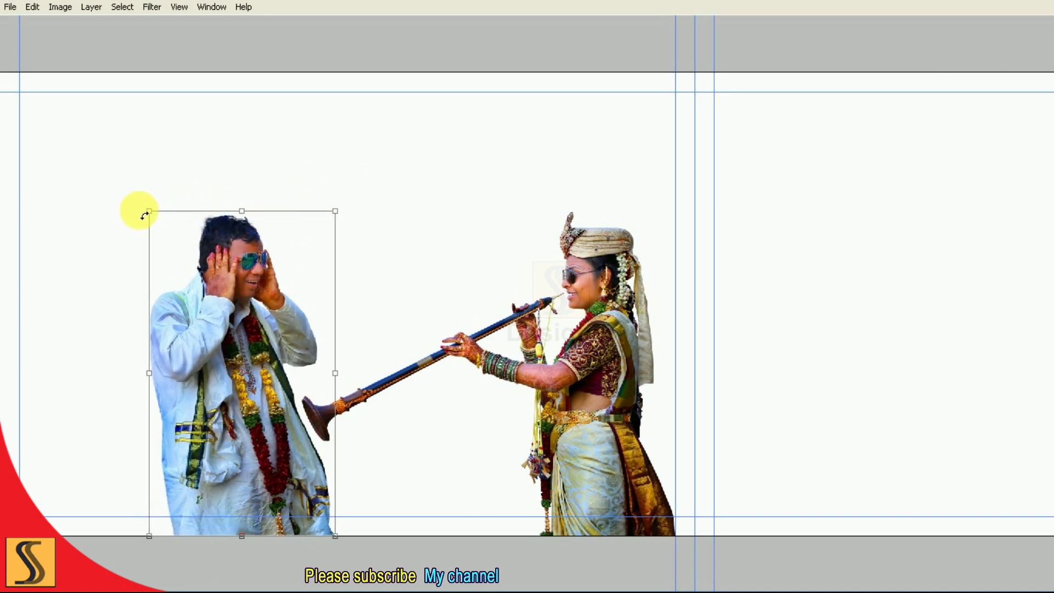
pyautogui.press('Return')
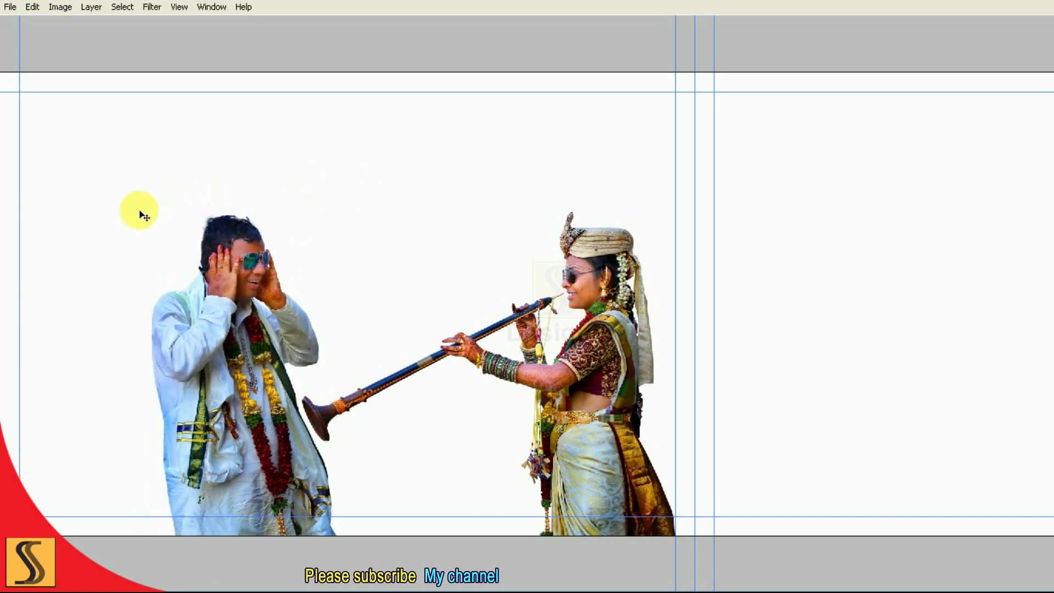
pyautogui.press('F7')
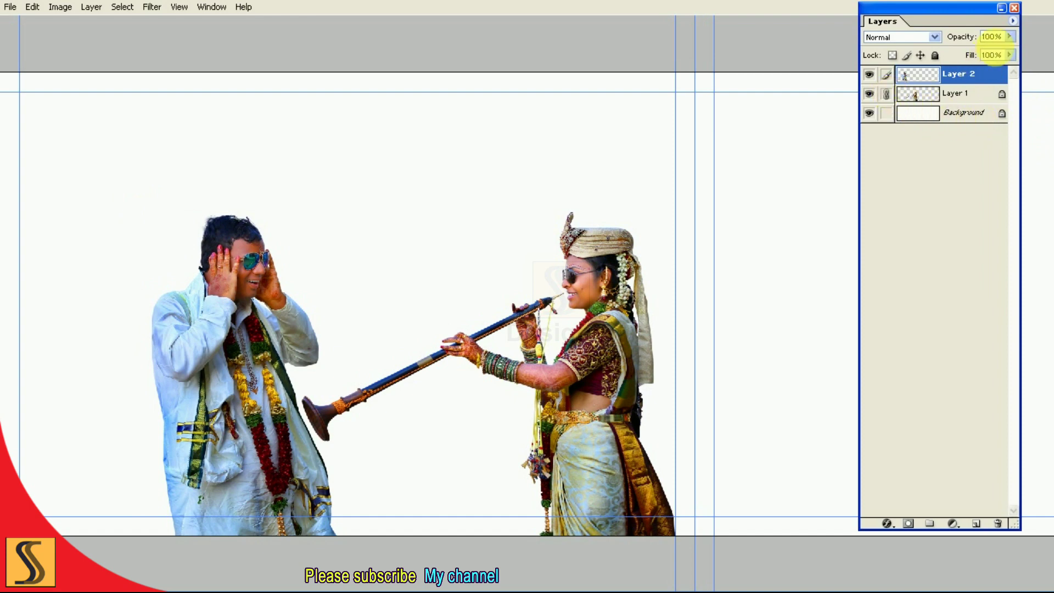
# - Merge groom and bride into one layer, shift it left, enlarge it, and activate Lepakshi-10826_6.psd
pyautogui.click(1013, 21)
pyautogui.click(989, 208)
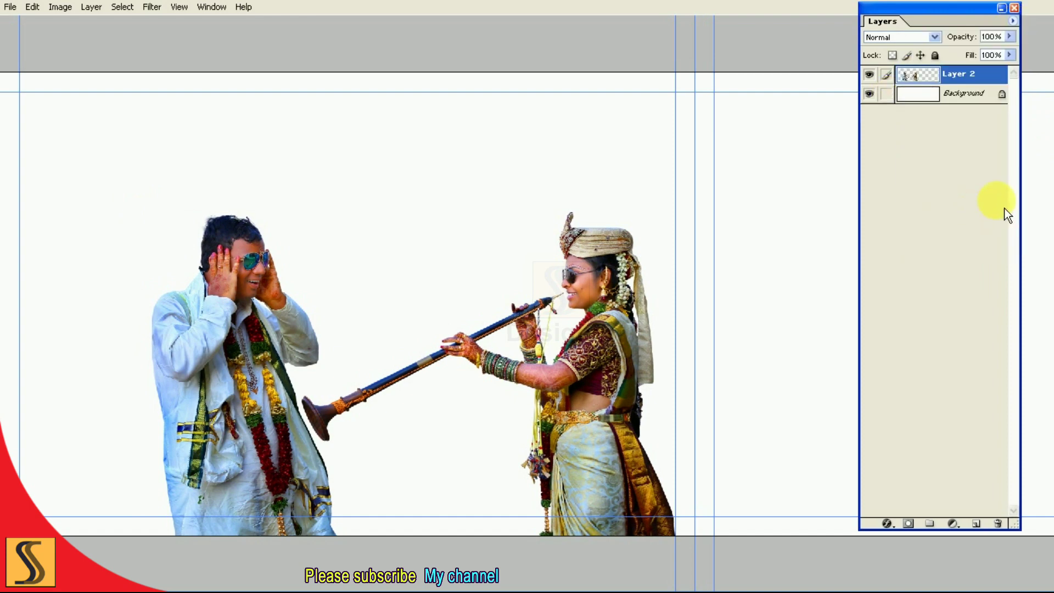
pyautogui.hotkey('ctrl', 't')
pyautogui.moveTo(595, 316); pyautogui.dragTo(525, 323)
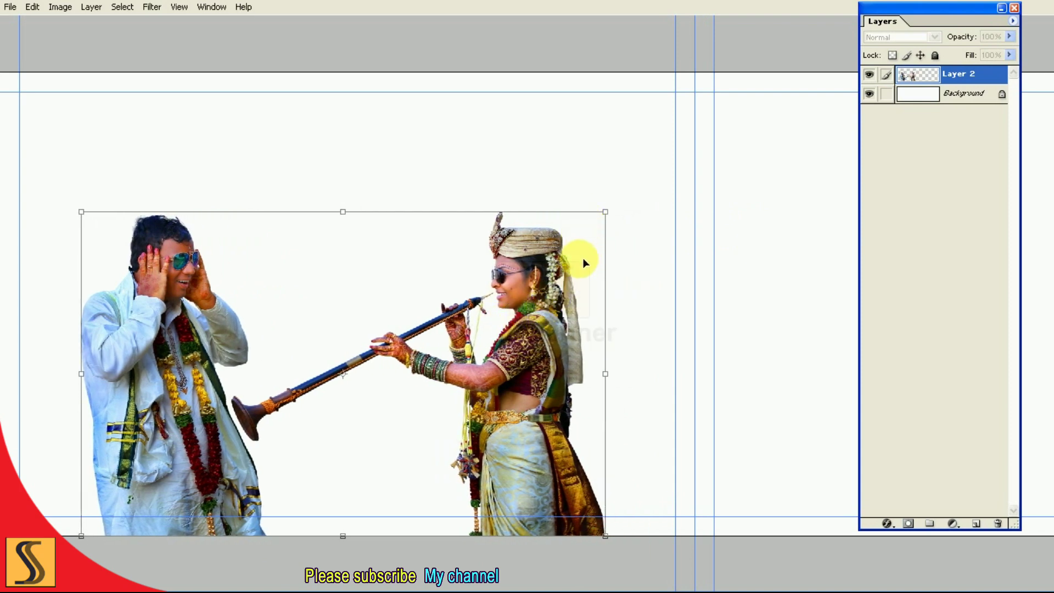
pyautogui.moveTo(605, 212)
pyautogui.mouseDown()
pyautogui.moveTo(628, 197)
pyautogui.moveTo(626, 214)
pyautogui.mouseUp()
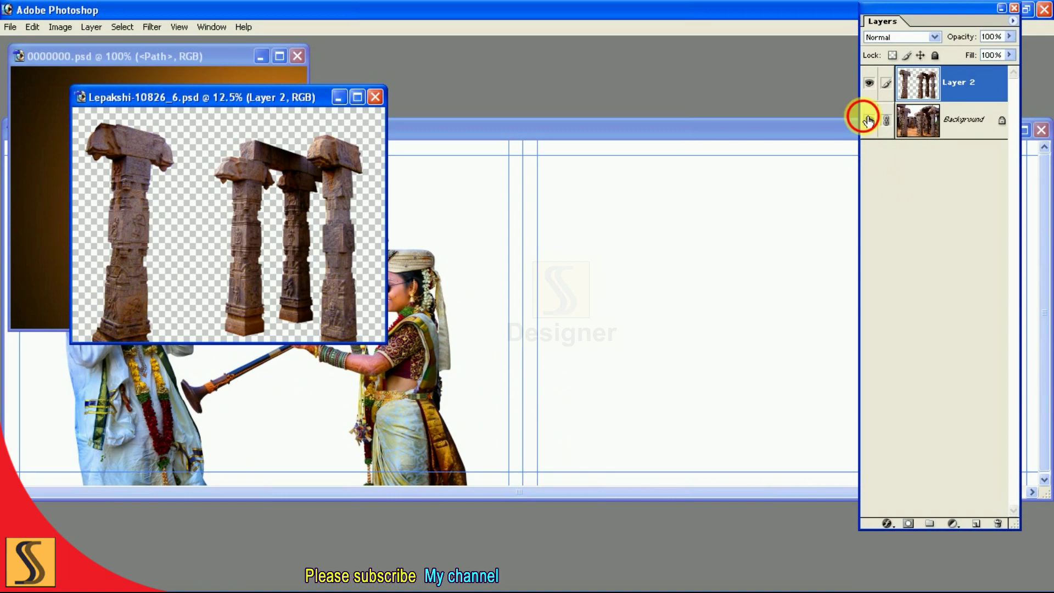
pyautogui.click(869, 119)
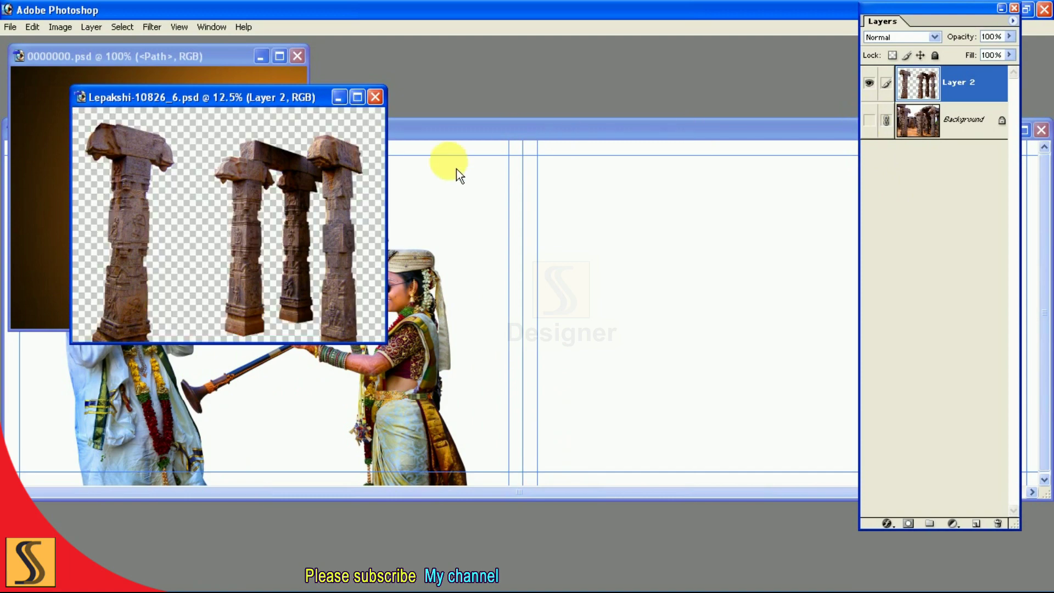
# - Bring the temple pillars into the spread and place them behind the couple
pyautogui.press('super')
pyautogui.click(354, 145)
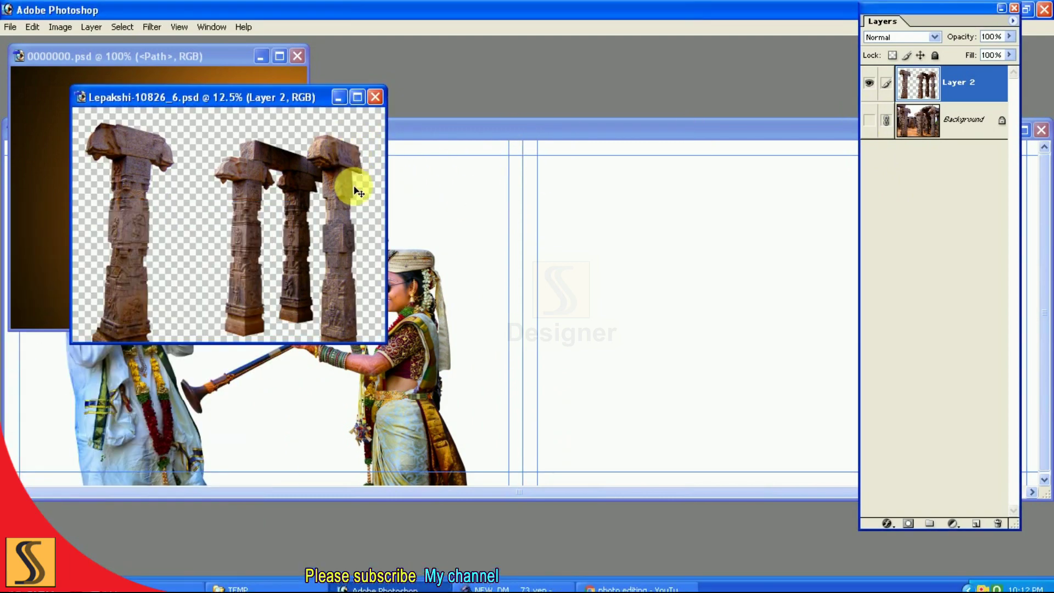
pyautogui.click(337, 220)
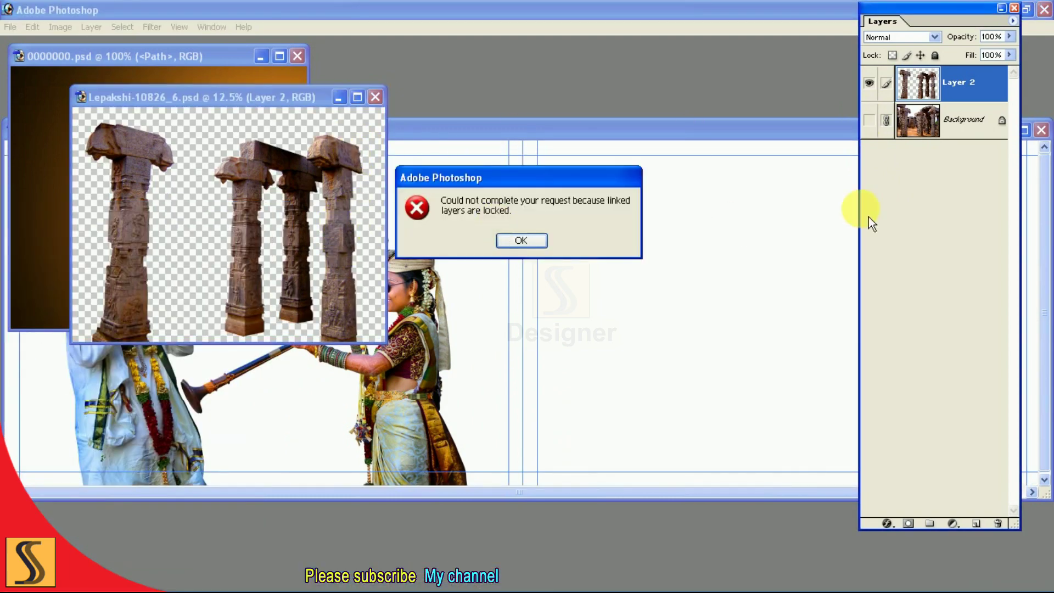
pyautogui.press('Return')
pyautogui.click(886, 120)
pyautogui.moveTo(339, 242)
pyautogui.mouseDown()
pyautogui.moveTo(336, 233)
pyautogui.moveTo(470, 223)
pyautogui.mouseUp()
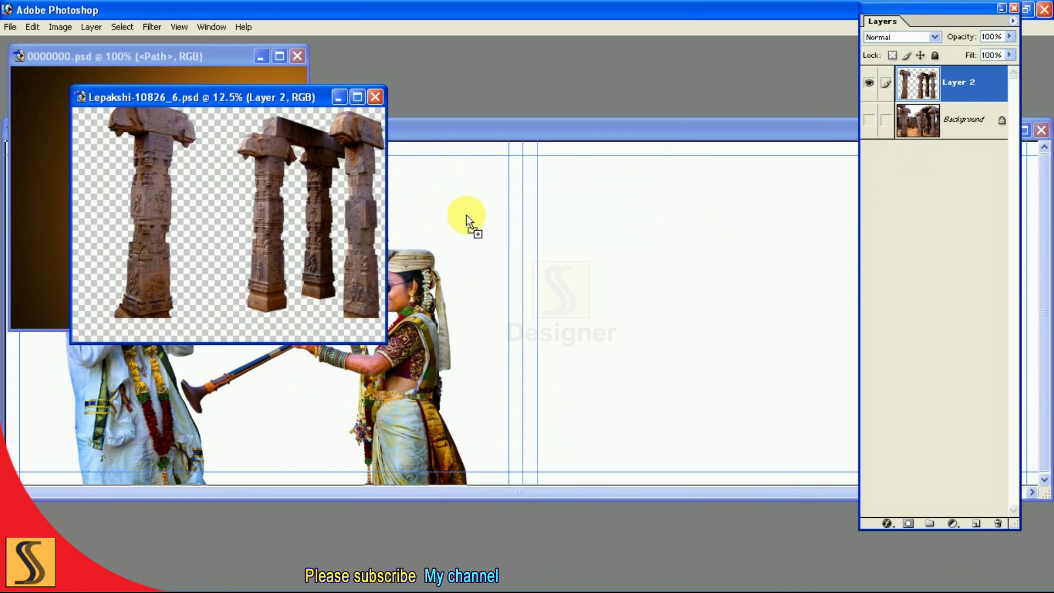
pyautogui.press('f')
pyautogui.press('f')
pyautogui.moveTo(472, 260); pyautogui.dragTo(441, 333)
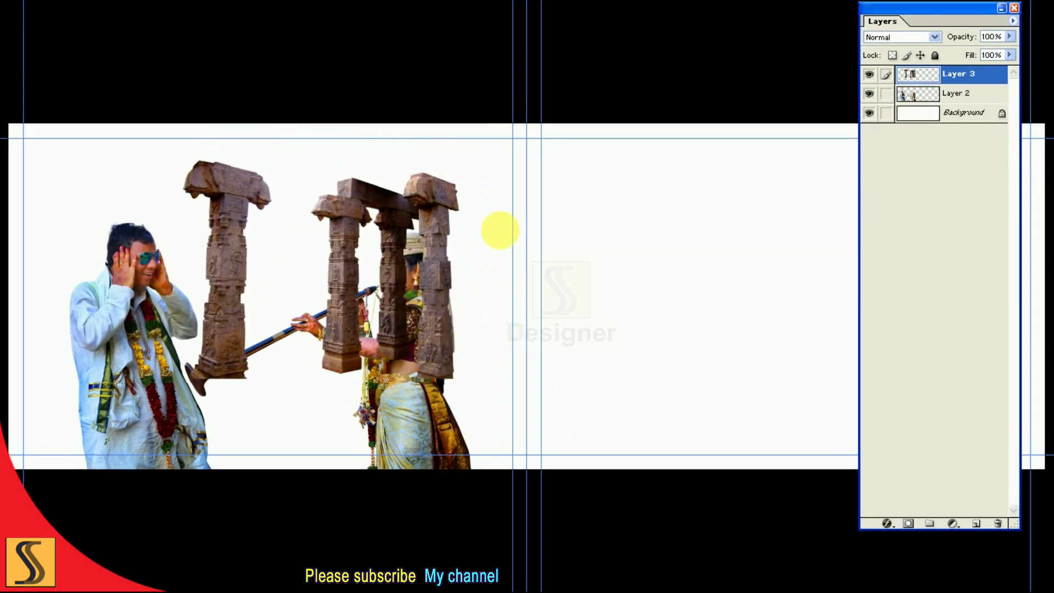
pyautogui.hotkey('ctrl', '[')
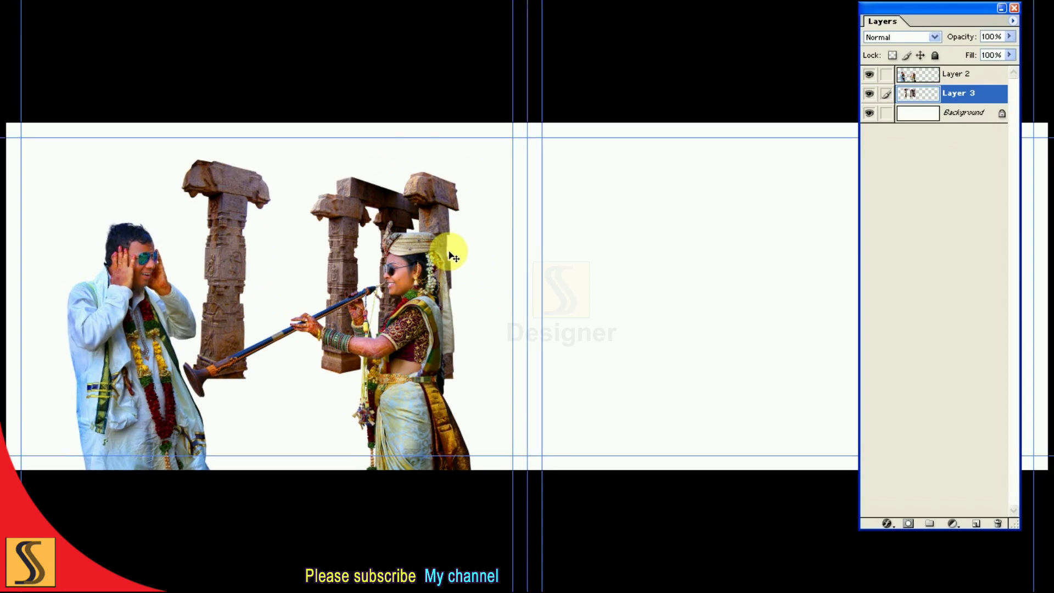
pyautogui.hotkey('ctrl', '+')
pyautogui.press('Tab')
# - Move and resize the pillars so they stand between the bride and groom
pyautogui.moveTo(469, 204)
pyautogui.mouseDown()
pyautogui.moveTo(292, 245)
pyautogui.moveTo(369, 229)
pyautogui.mouseUp()
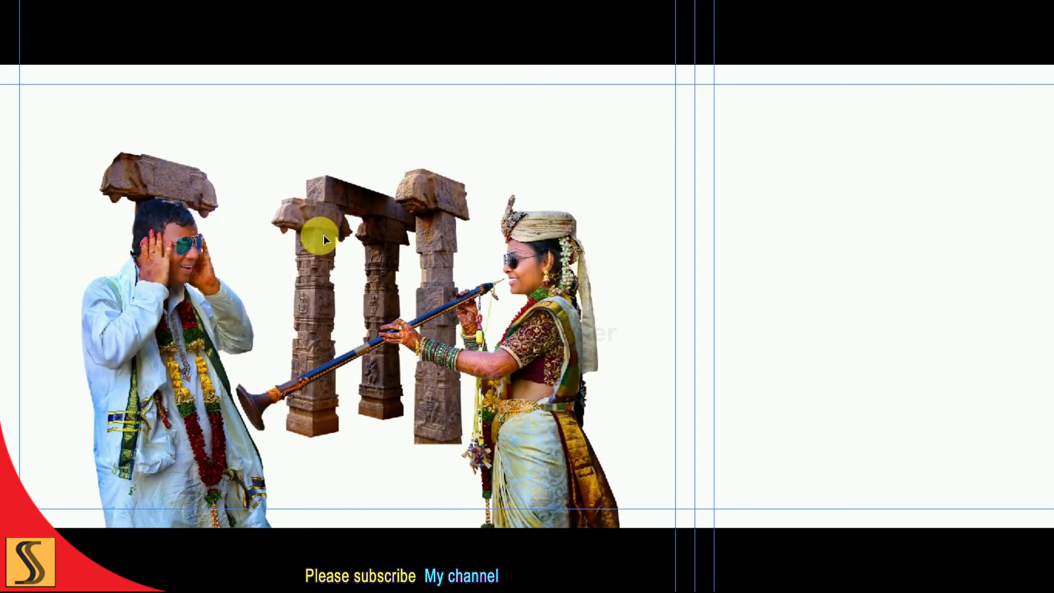
pyautogui.hotkey('ctrl', 't')
pyautogui.moveTo(517, 423); pyautogui.dragTo(447, 400)
pyautogui.moveTo(432, 331); pyautogui.dragTo(450, 346)
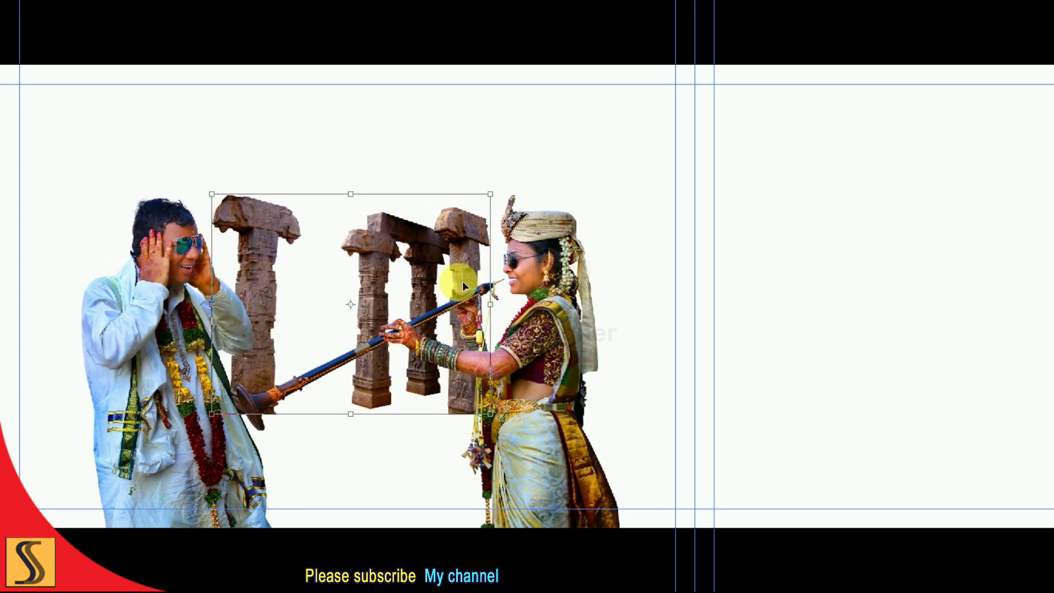
pyautogui.moveTo(212, 194); pyautogui.dragTo(208, 186)
pyautogui.moveTo(379, 216); pyautogui.dragTo(379, 213)
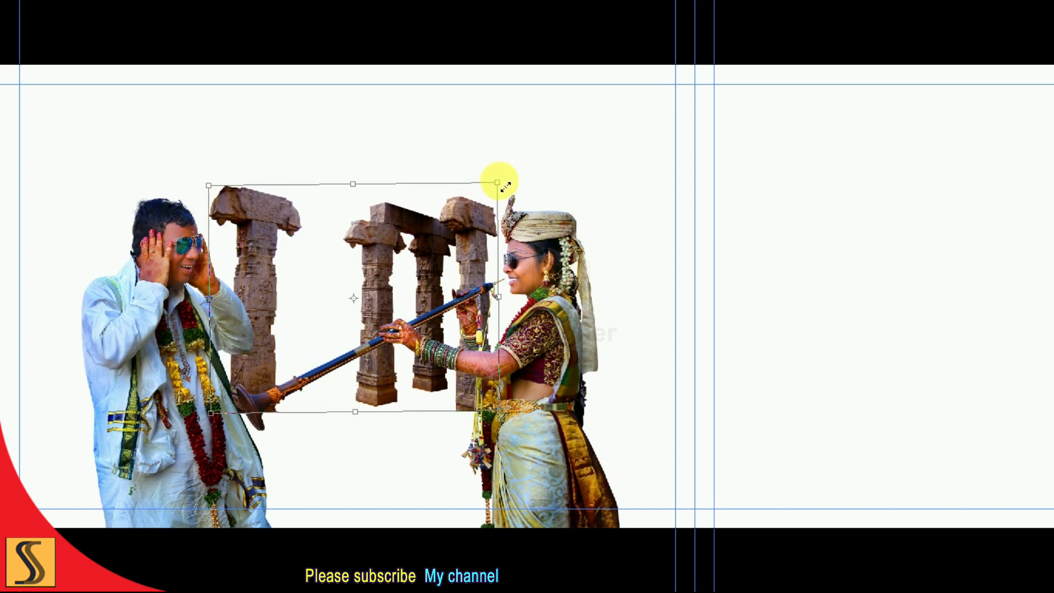
pyautogui.moveTo(498, 182); pyautogui.dragTo(511, 186)
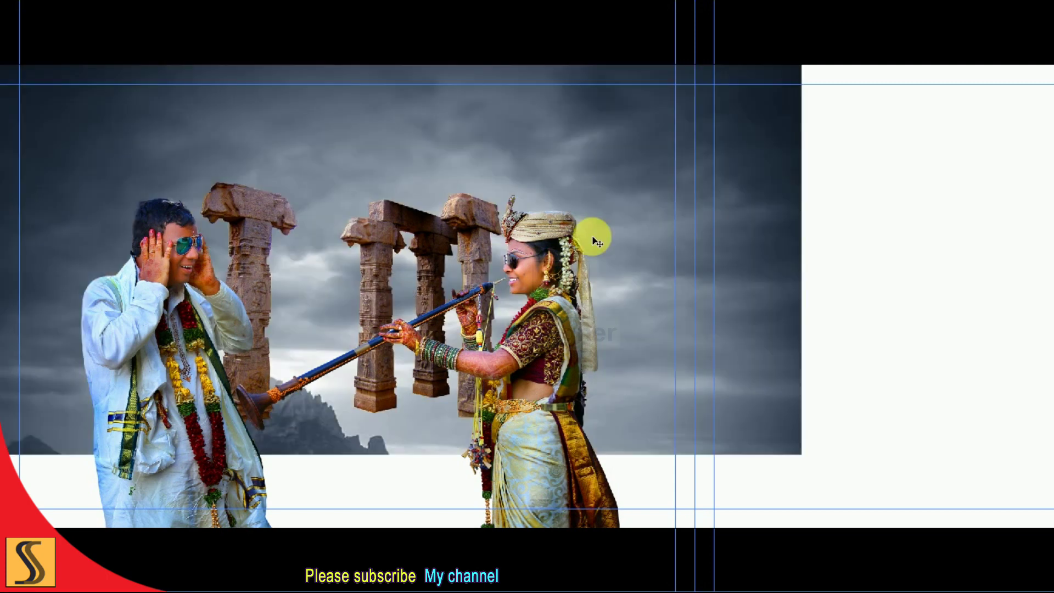
# - Shift the stormy sky layer slightly to sit behind the couple and pillars
pyautogui.moveTo(622, 234); pyautogui.dragTo(631, 238)
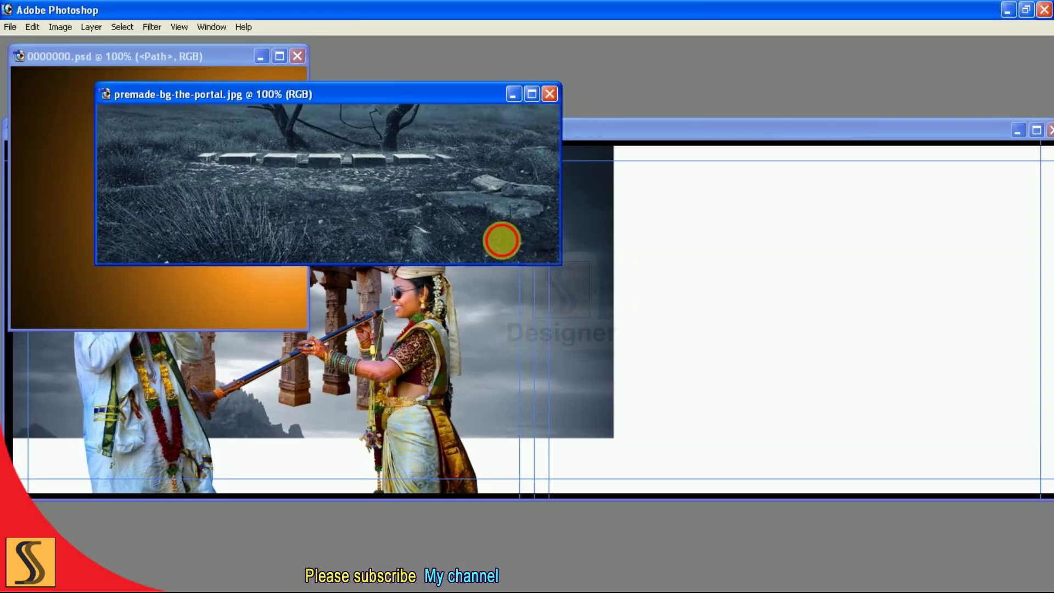
# - Place the rocky ground image and stretch it into a wide strip along the bottom
pyautogui.moveTo(501, 240)
pyautogui.mouseDown()
pyautogui.moveTo(610, 337)
pyautogui.moveTo(805, 402)
pyautogui.moveTo(346, 479)
pyautogui.mouseUp()
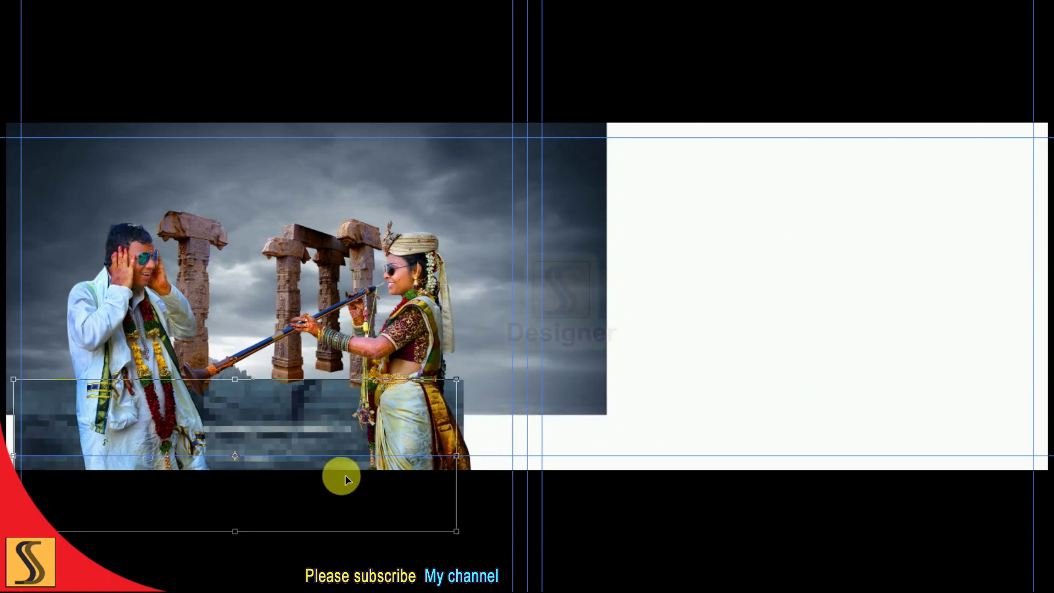
pyautogui.moveTo(456, 531); pyautogui.dragTo(496, 547)
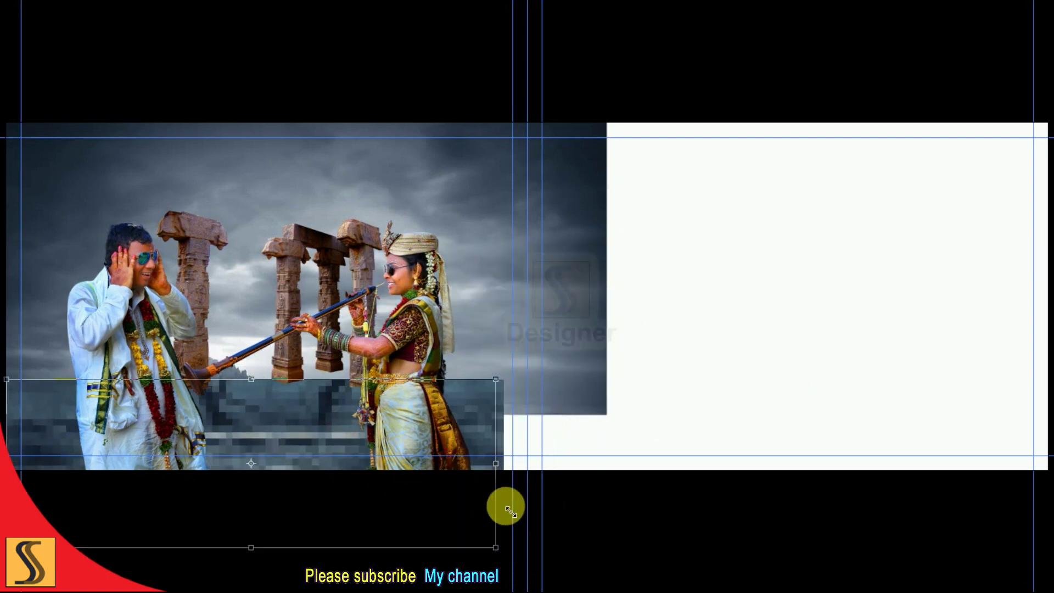
pyautogui.moveTo(508, 509); pyautogui.dragTo(448, 522)
pyautogui.moveTo(461, 455); pyautogui.dragTo(629, 463)
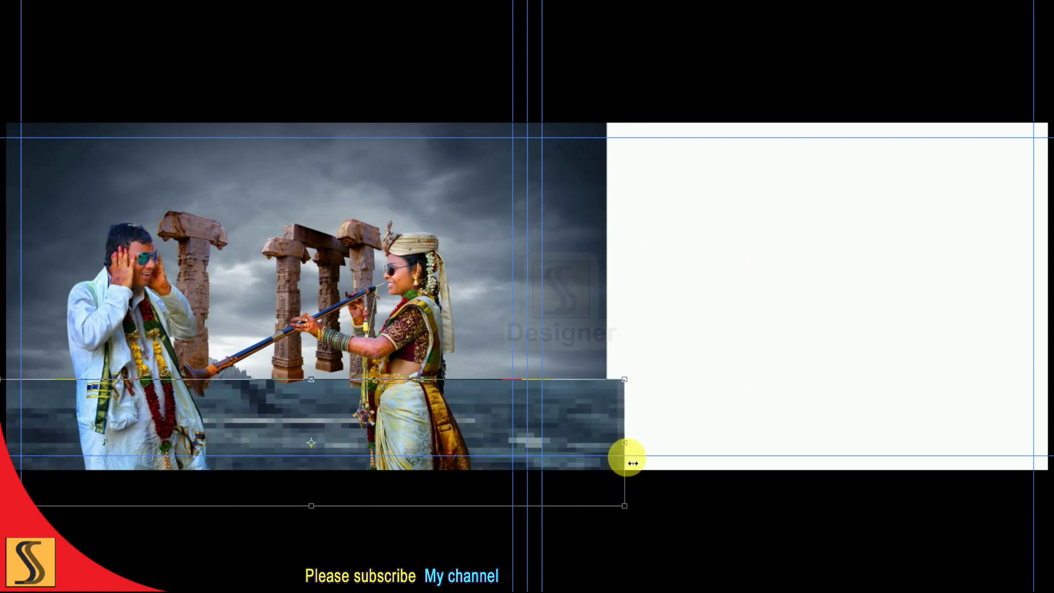
pyautogui.moveTo(585, 384); pyautogui.dragTo(586, 372)
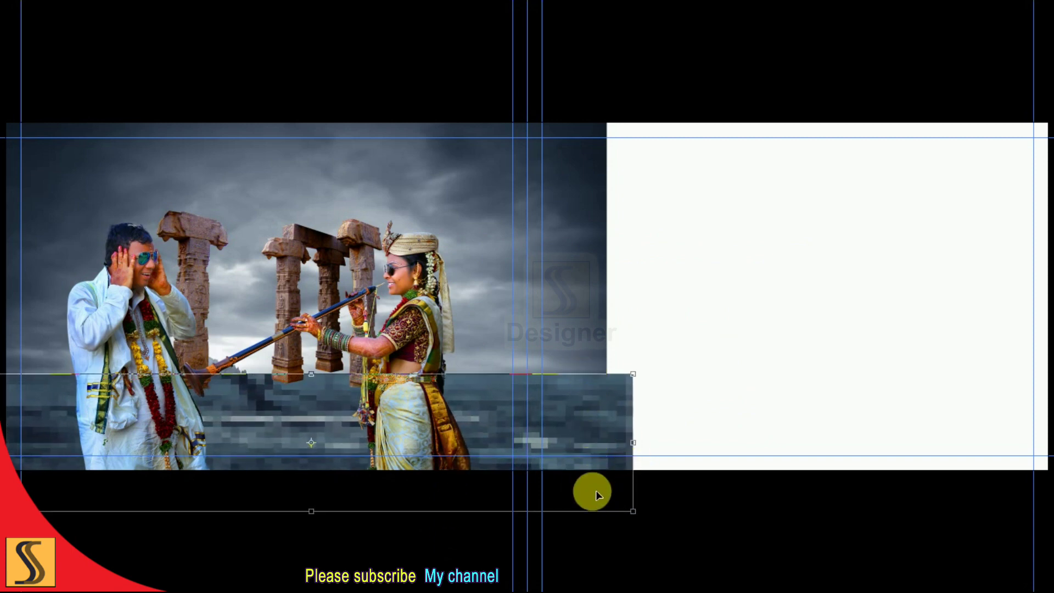
pyautogui.moveTo(590, 509); pyautogui.dragTo(583, 498)
pyautogui.moveTo(582, 410)
pyautogui.mouseDown()
pyautogui.moveTo(581, 398)
pyautogui.moveTo(581, 418)
pyautogui.mouseUp()
pyautogui.press('Return')
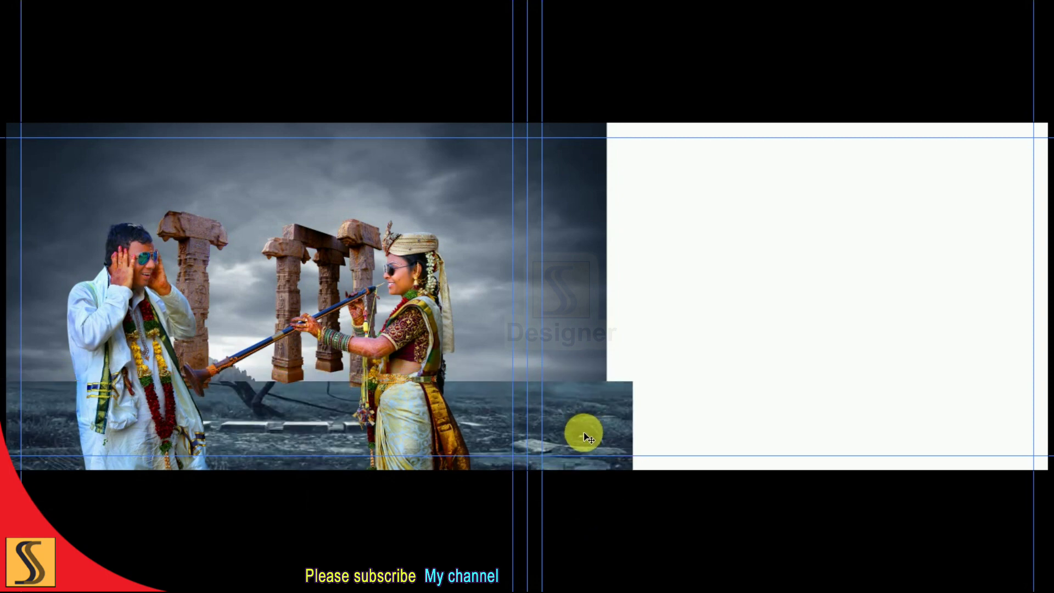
# - Stretch the sky down to meet the ground strip
pyautogui.hotkey('ctrl', '+')
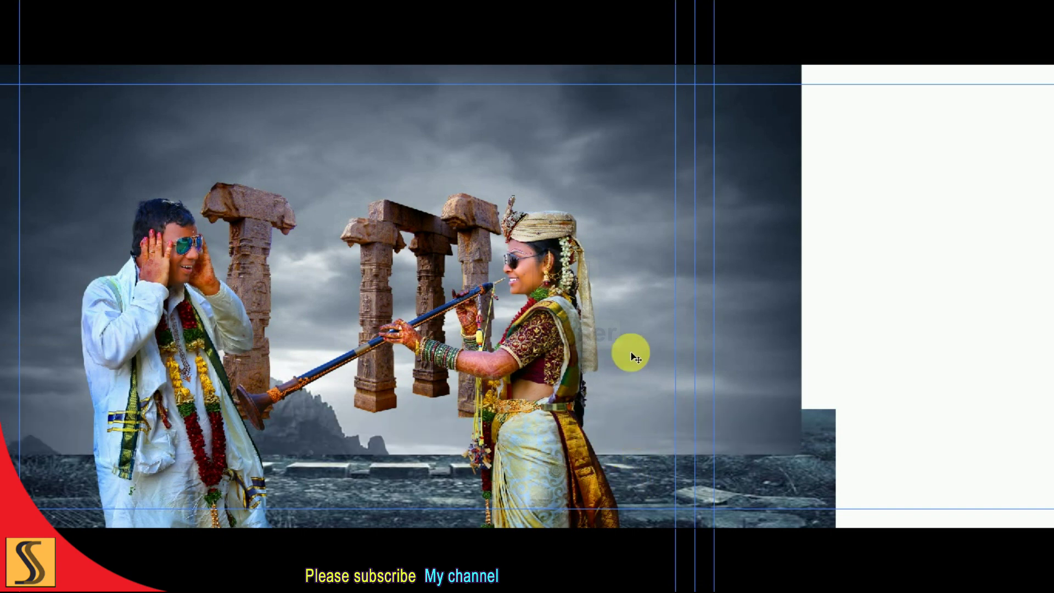
pyautogui.hotkey('ctrl', 't')
pyautogui.moveTo(646, 454); pyautogui.dragTo(646, 469)
# - Apply the sky stretch and set the foreground to B6C2CE, a lightened sky sample
pyautogui.press('Return')
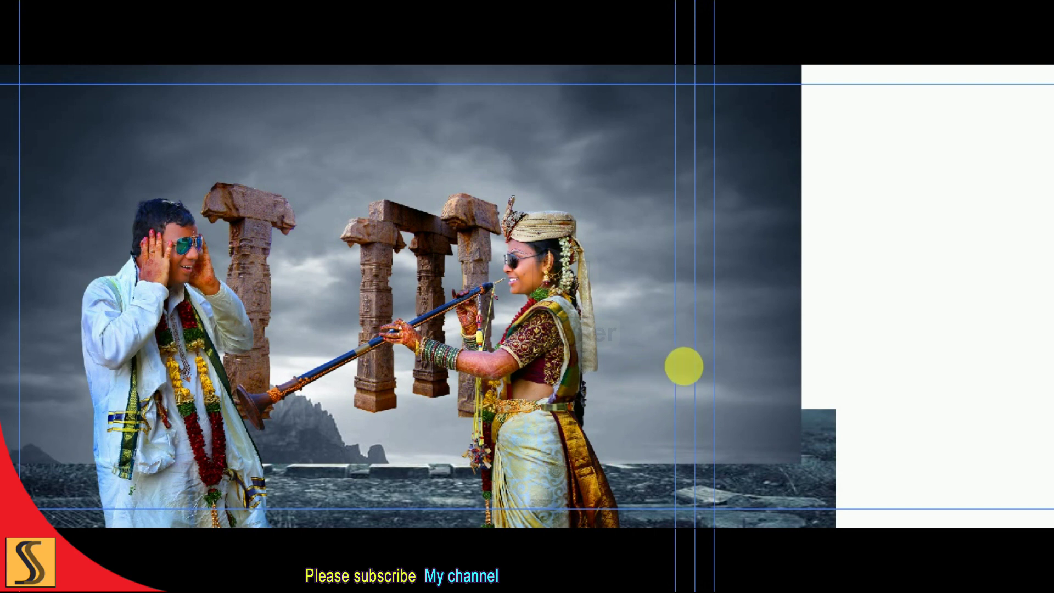
pyautogui.press('Tab')
pyautogui.click(37, 269)
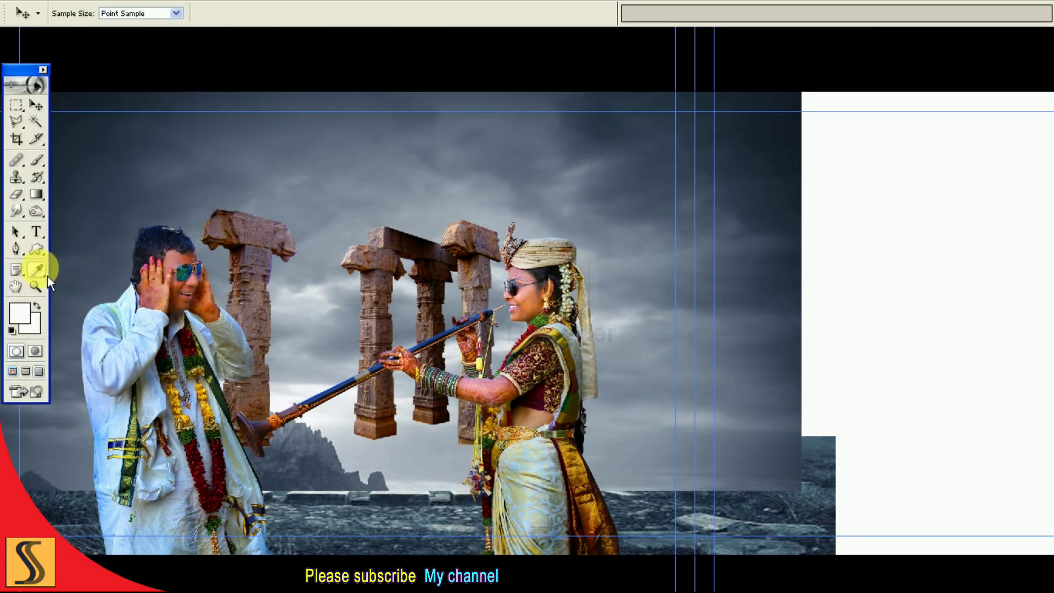
pyautogui.click(447, 472)
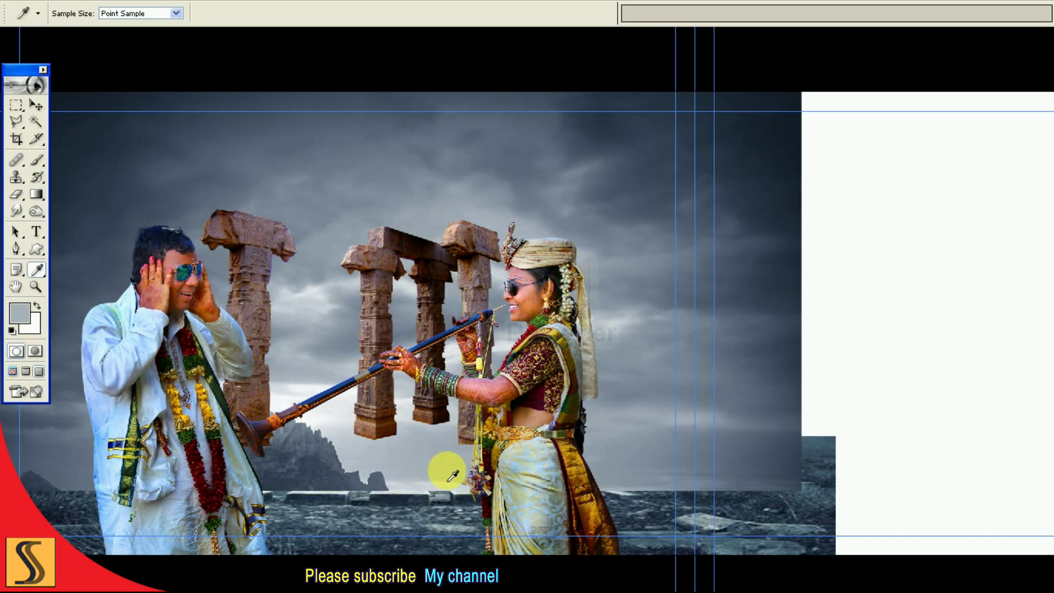
pyautogui.click(19, 313)
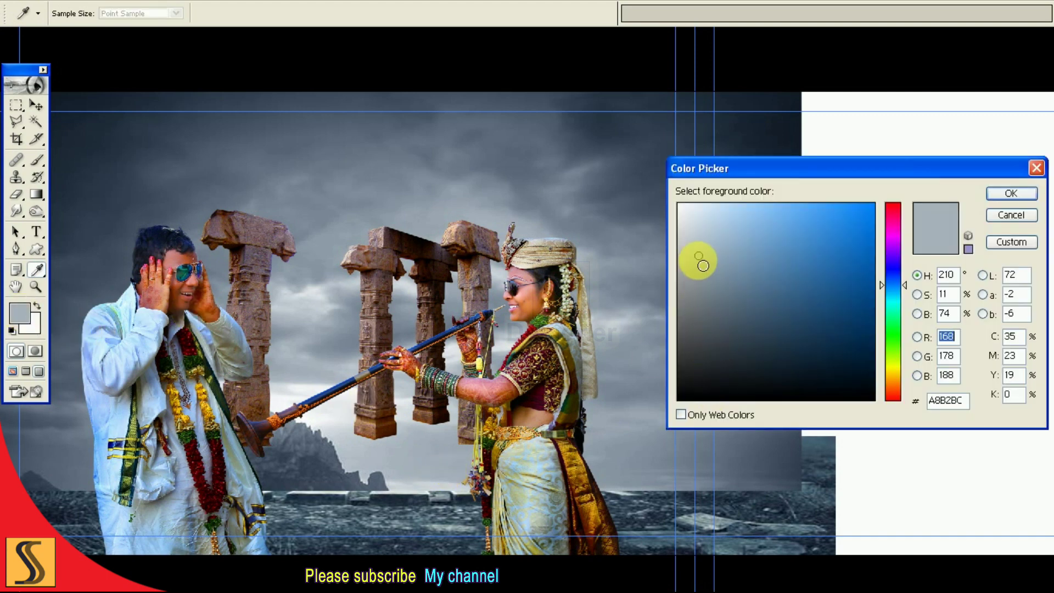
pyautogui.click(700, 240)
pyautogui.moveTo(703, 242); pyautogui.dragTo(706, 246)
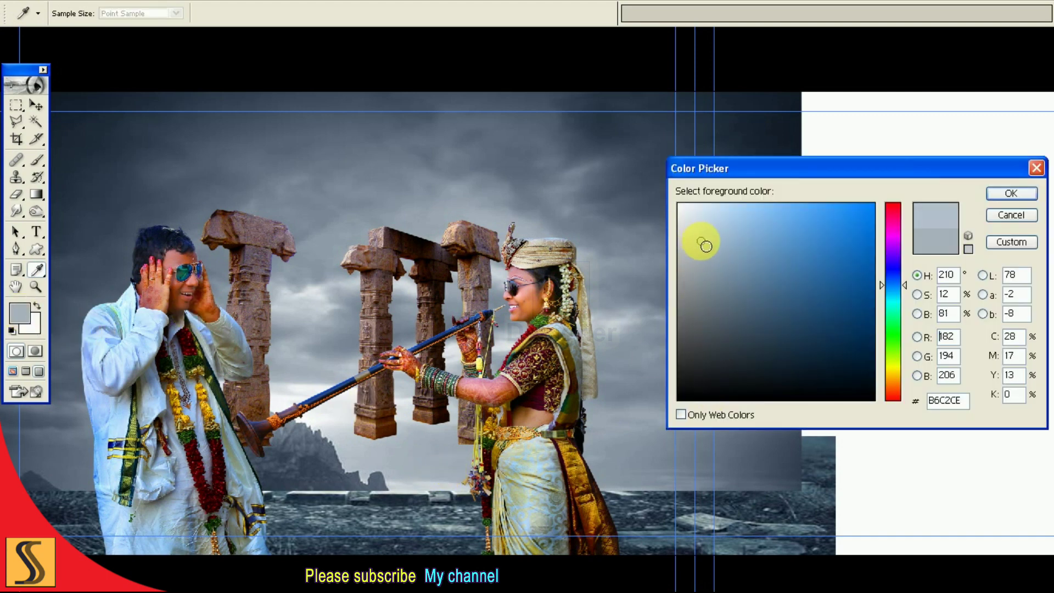
pyautogui.click(1011, 193)
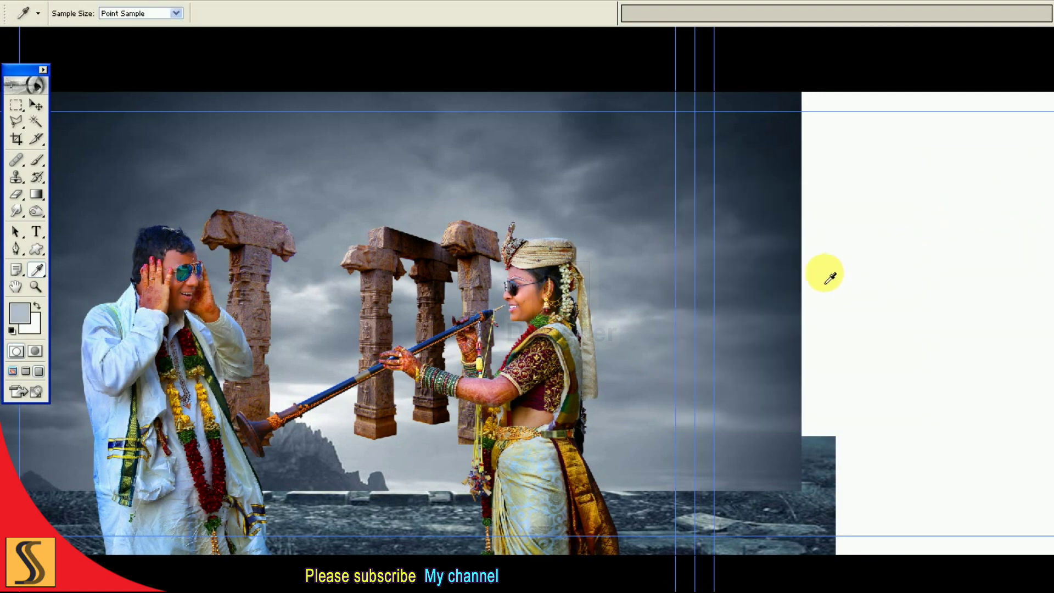
# - Fill the Background layer with B6C2CE and link Layers 2–5 together
pyautogui.hotkey('ctrl', '-')
pyautogui.press('F7')
pyautogui.press('v')
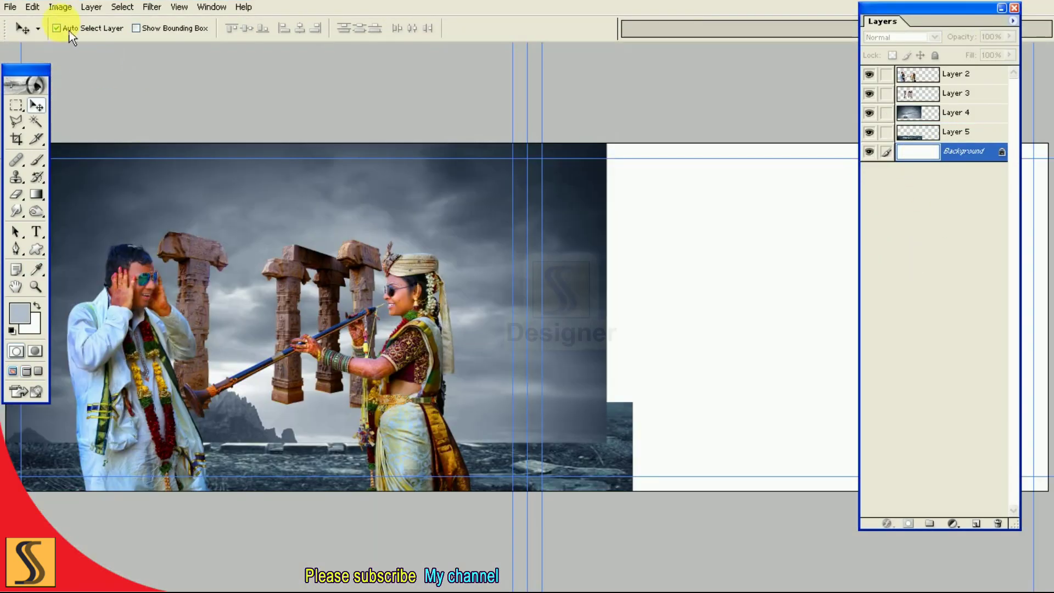
pyautogui.click(33, 7)
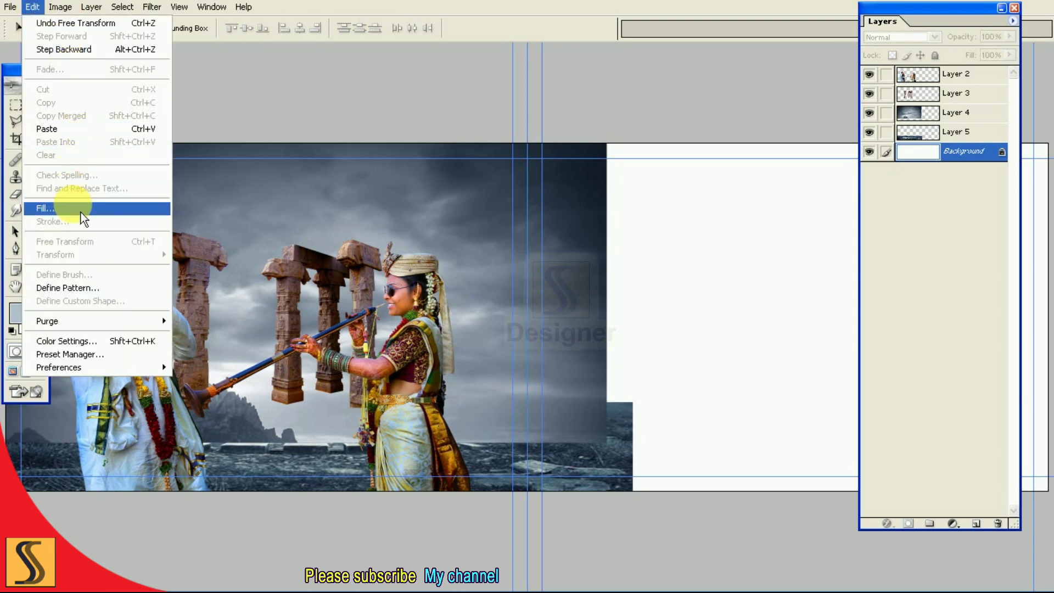
pyautogui.click(85, 207)
pyautogui.click(709, 236)
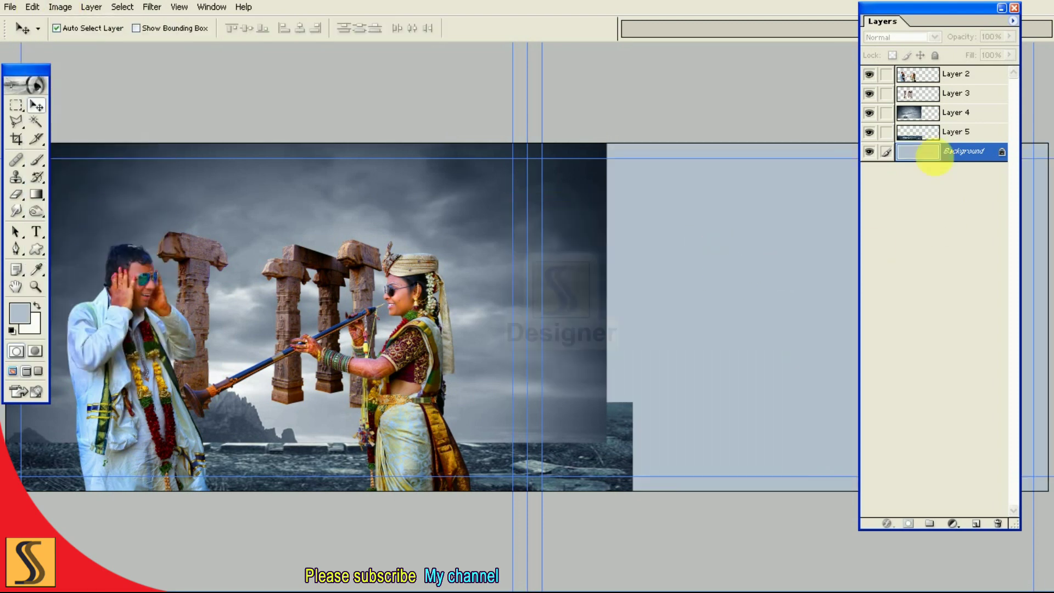
pyautogui.click(870, 153)
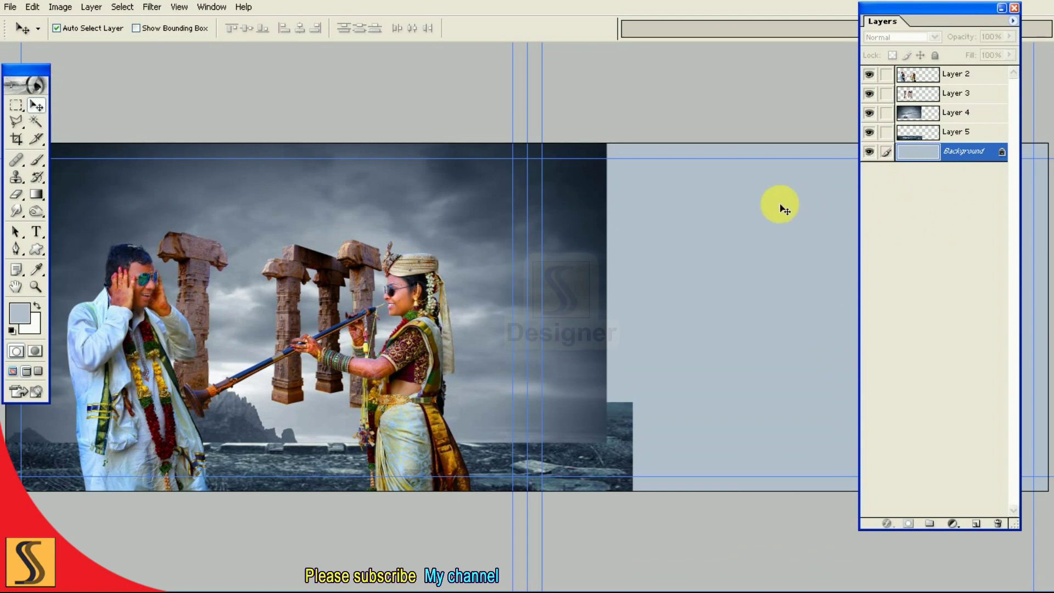
pyautogui.moveTo(885, 75); pyautogui.dragTo(885, 132)
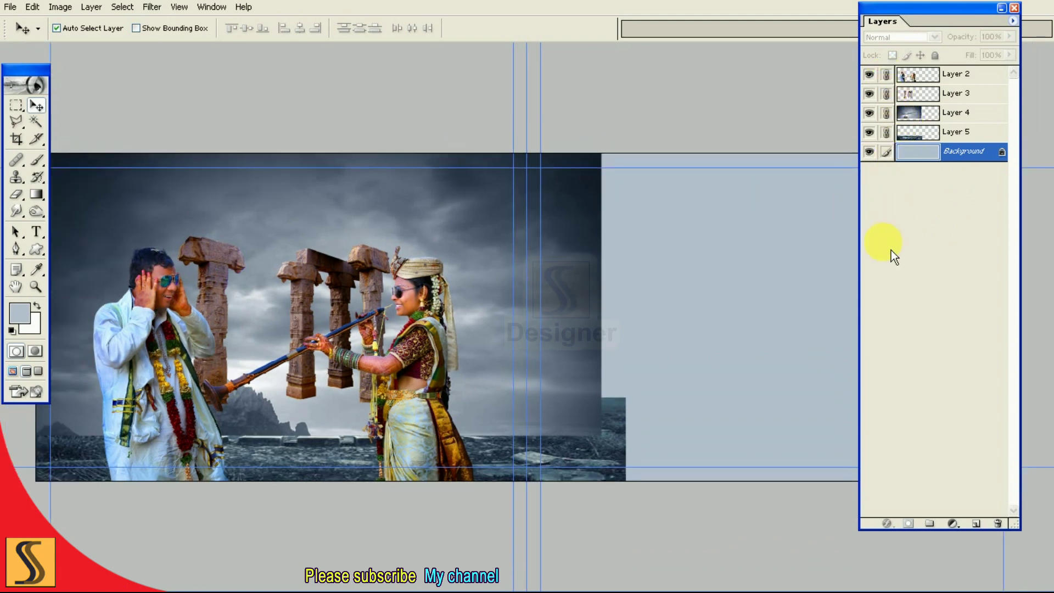
# - Add a mask to the sky layer (Layer 4) and set up a black-to-white gradient
pyautogui.click(908, 112)
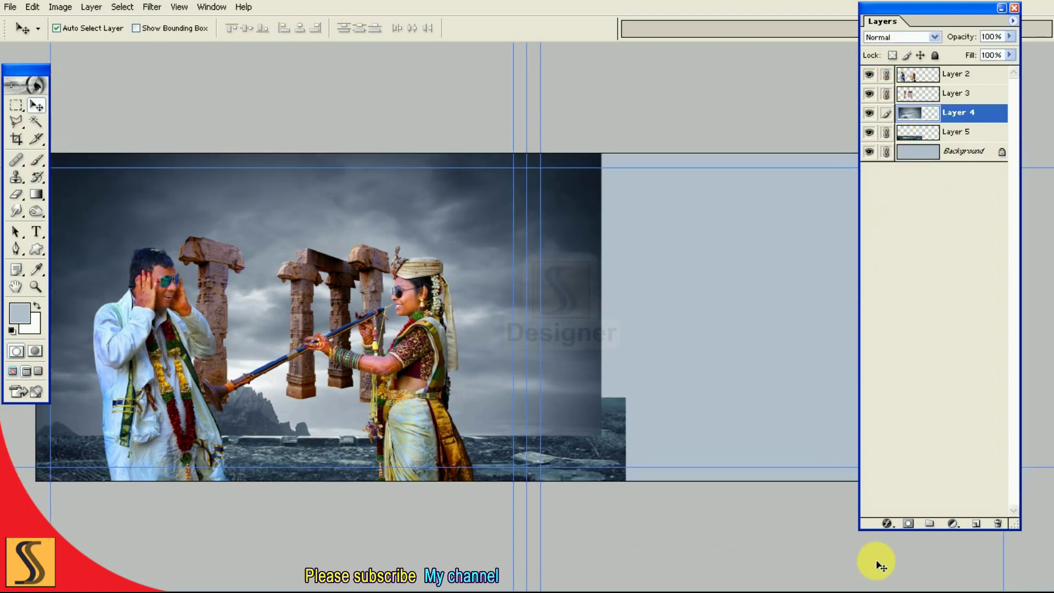
pyautogui.click(919, 526)
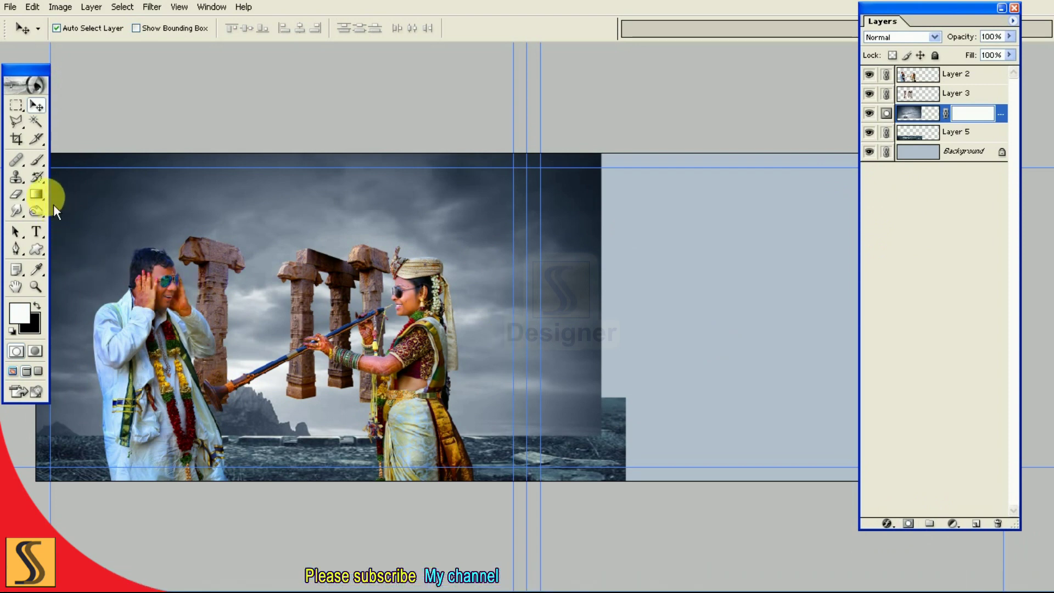
pyautogui.click(36, 195)
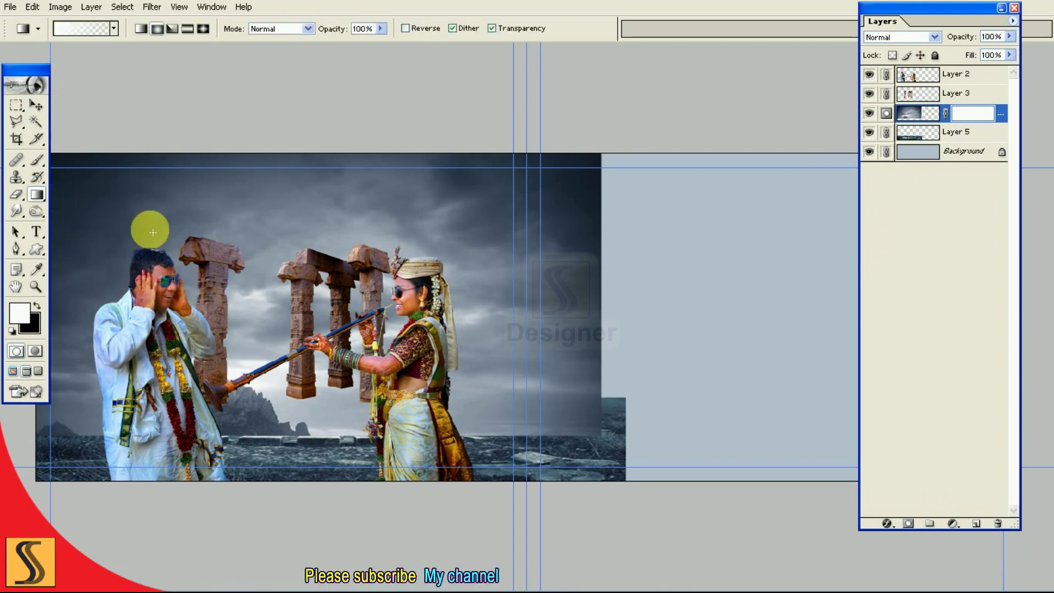
pyautogui.click(38, 308)
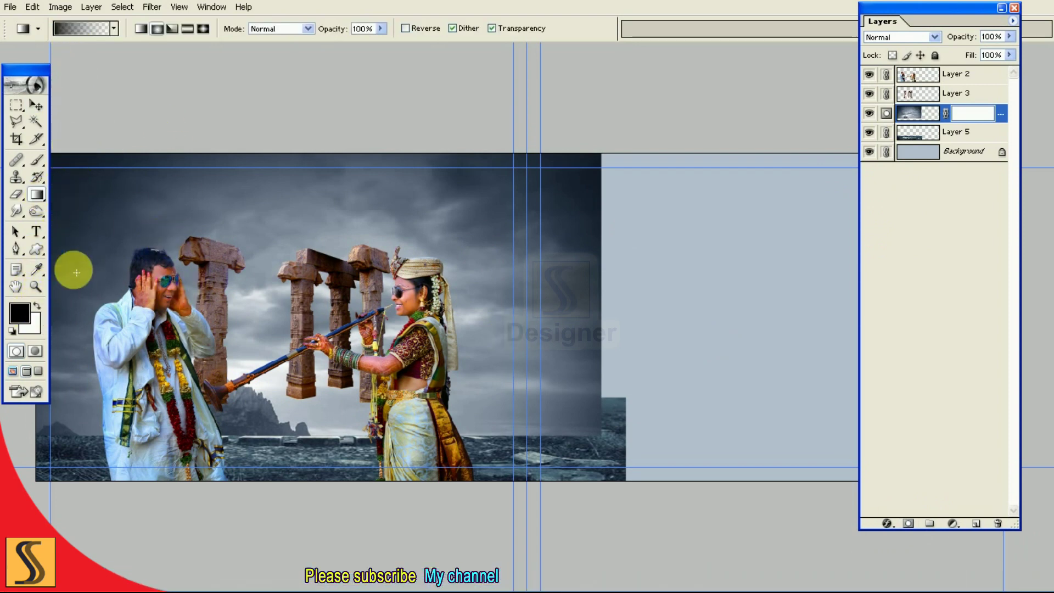
pyautogui.click(101, 29)
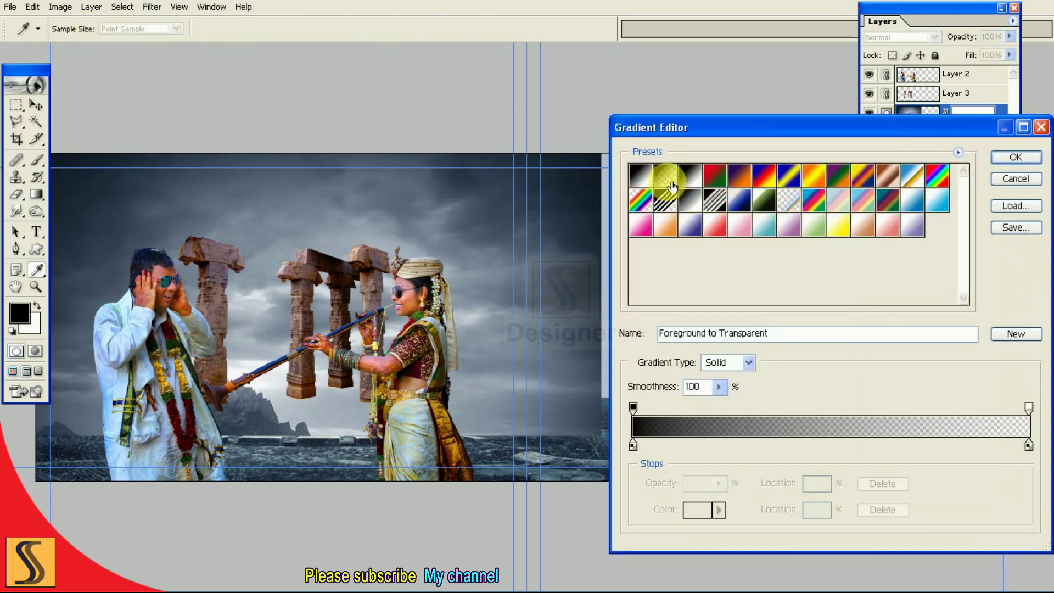
pyautogui.click(1009, 159)
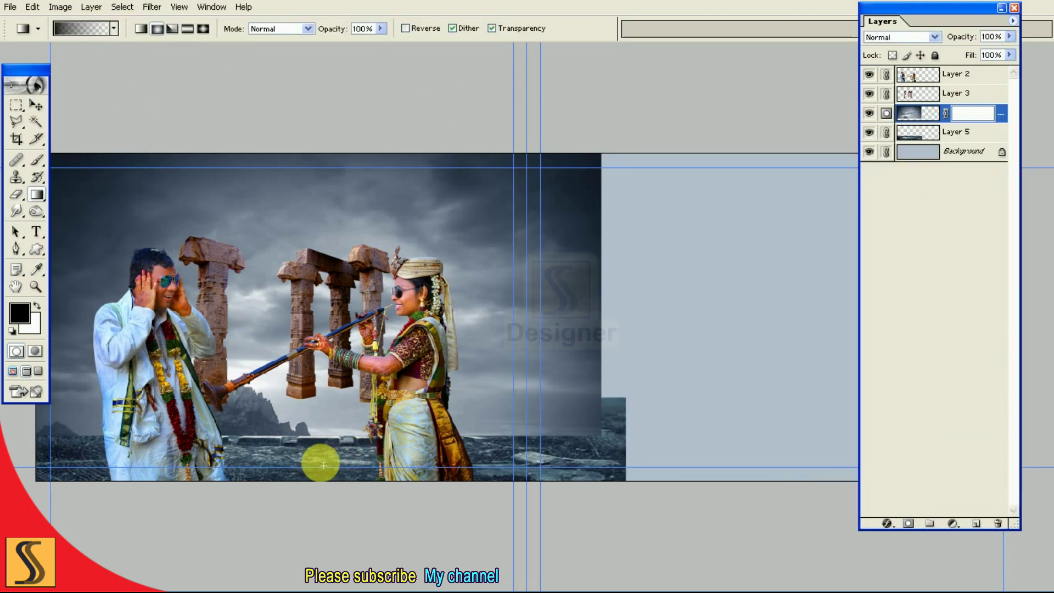
# - Gradient-fade the misty rocks and horizon on the mask, then add a mask to Layer 5
pyautogui.moveTo(307, 465); pyautogui.dragTo(305, 352)
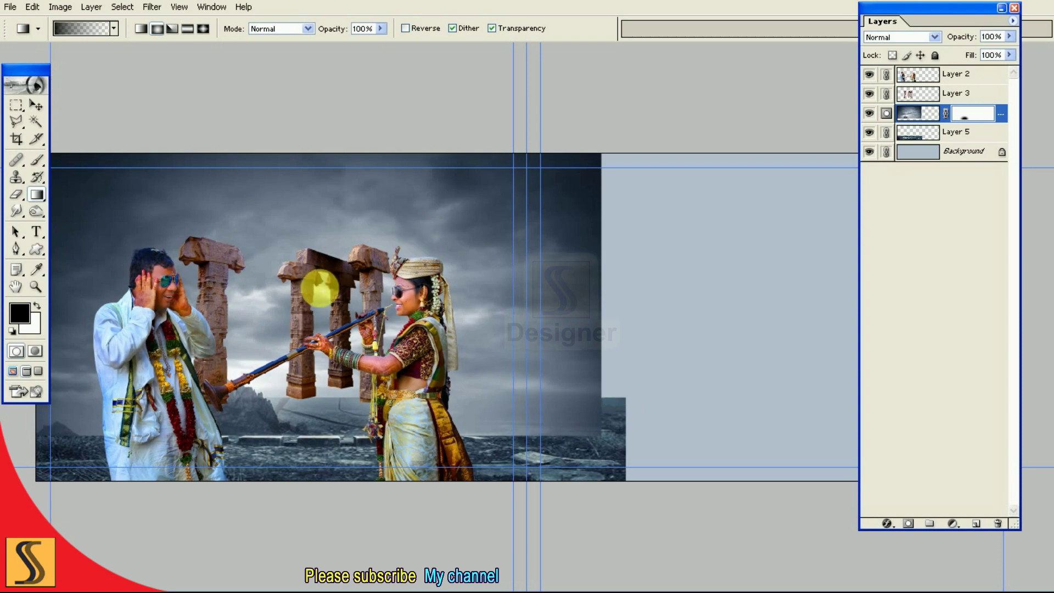
pyautogui.hotkey('ctrl', 'z')
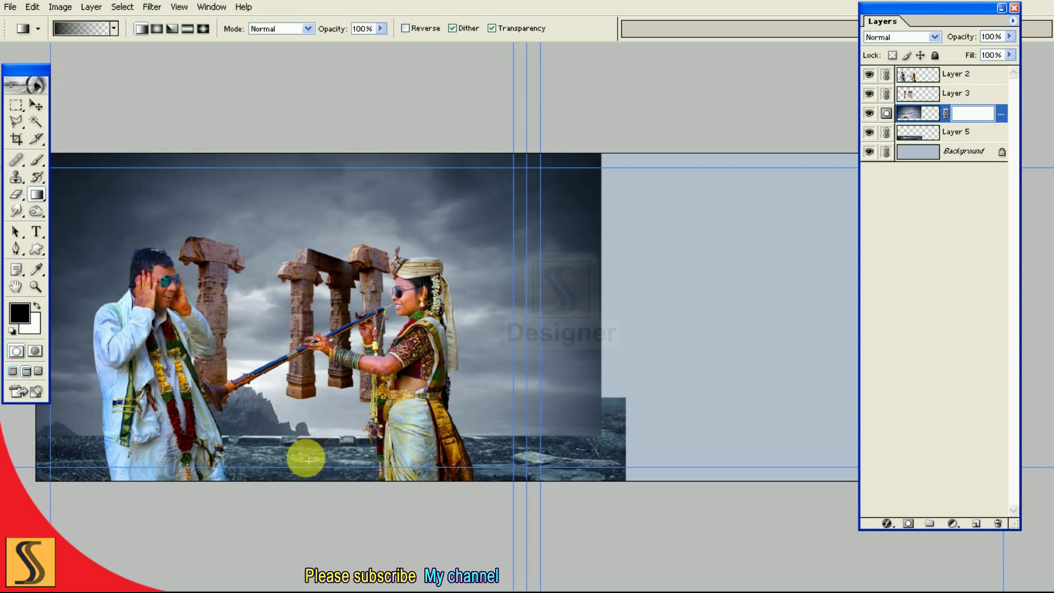
pyautogui.moveTo(298, 418); pyautogui.dragTo(296, 396)
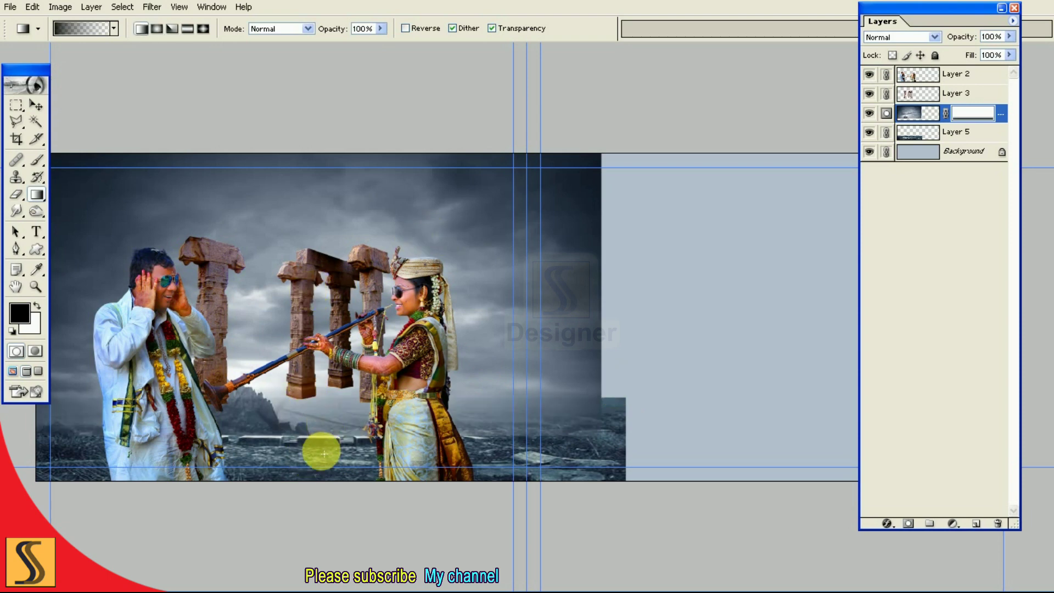
pyautogui.moveTo(313, 447); pyautogui.dragTo(313, 401)
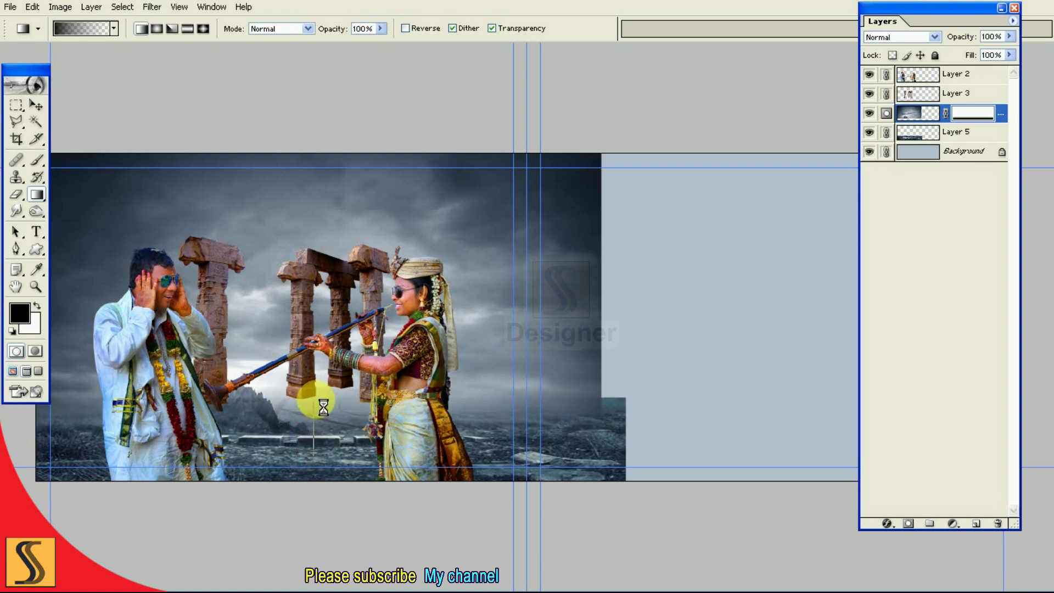
pyautogui.click(921, 136)
pyautogui.click(909, 523)
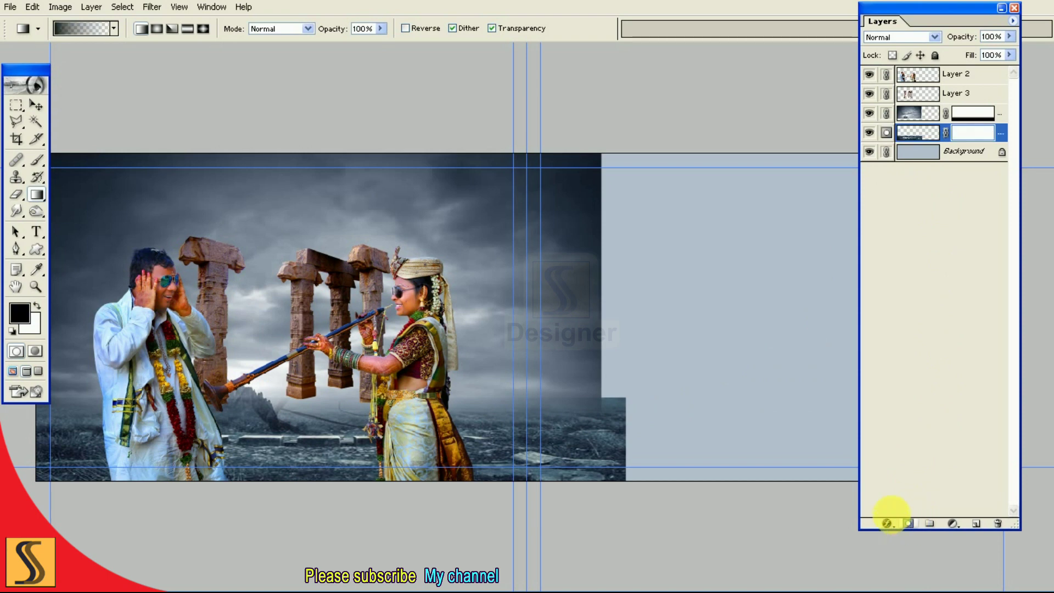
# - Fade Layer 5 out with a gradient on its mask
pyautogui.moveTo(492, 411); pyautogui.dragTo(489, 423)
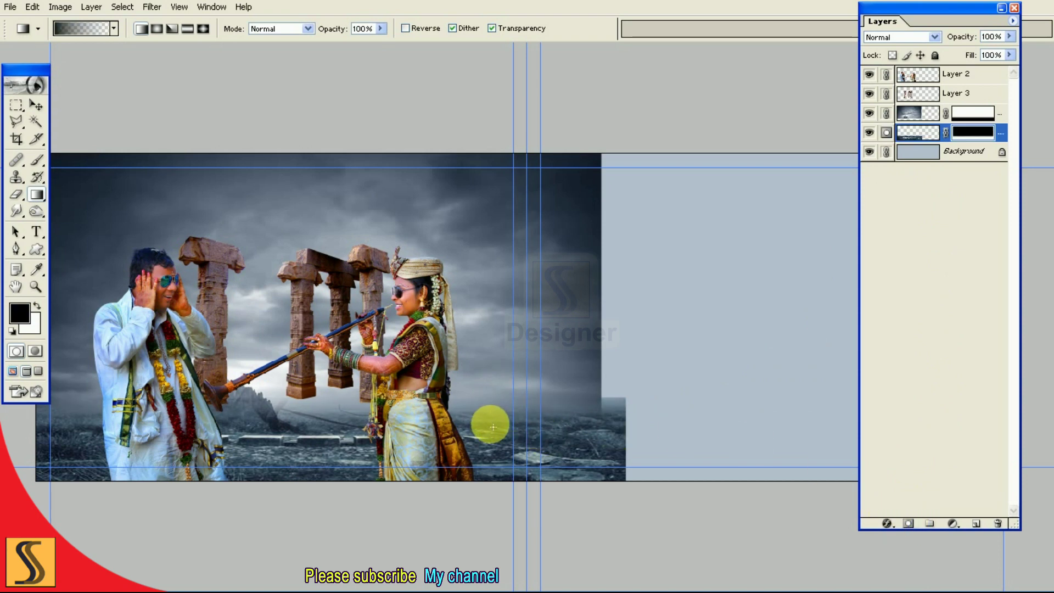
pyautogui.moveTo(487, 377); pyautogui.dragTo(500, 439)
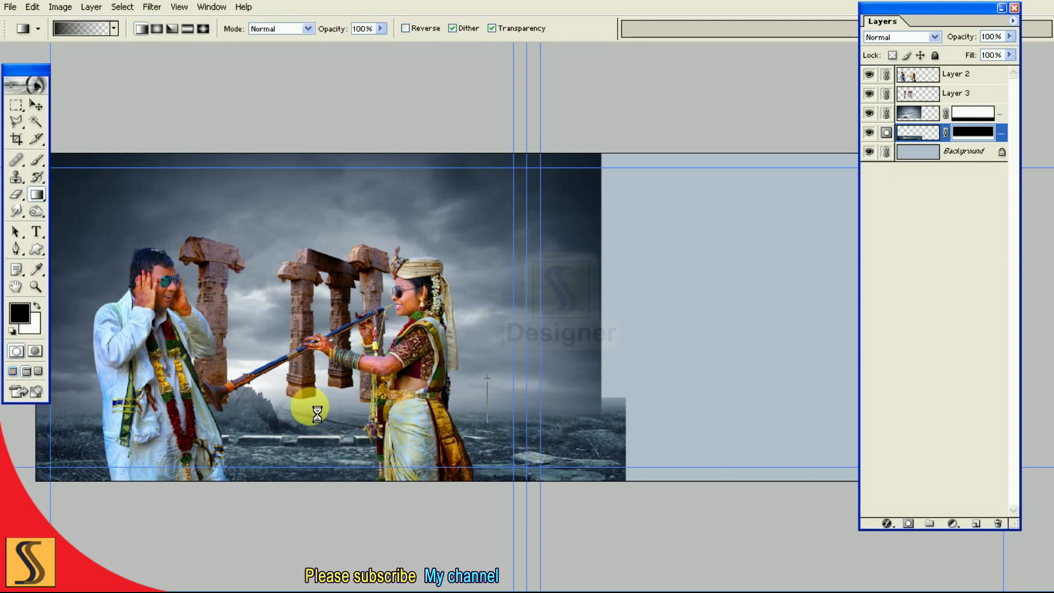
pyautogui.moveTo(329, 373)
pyautogui.mouseDown()
pyautogui.moveTo(330, 453)
pyautogui.moveTo(343, 449)
pyautogui.mouseUp()
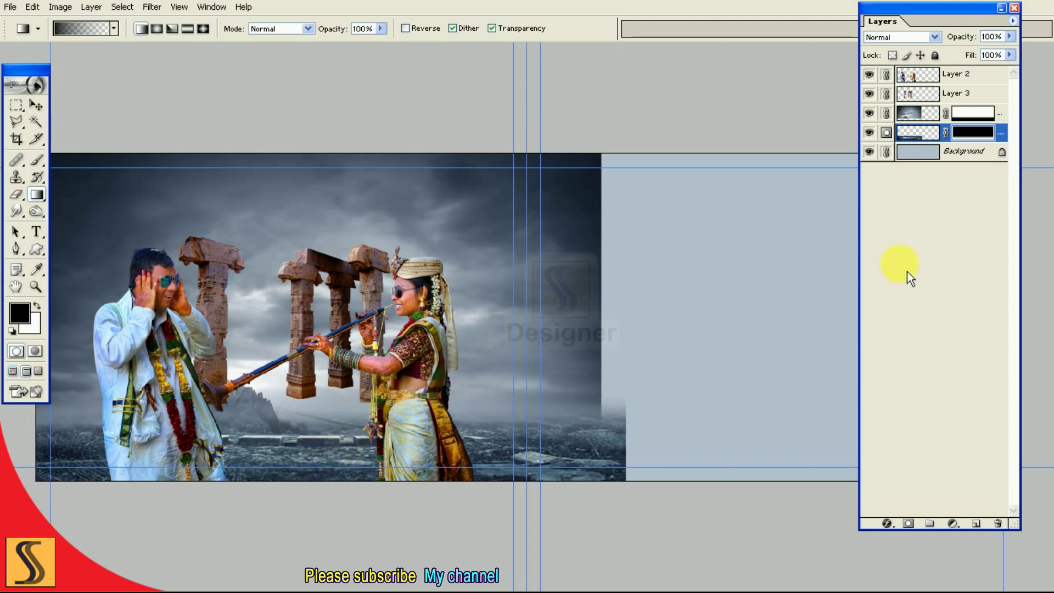
# - Add a pale blue haze rising from the bottom on the layer above, then hide the pillars
pyautogui.click(915, 114)
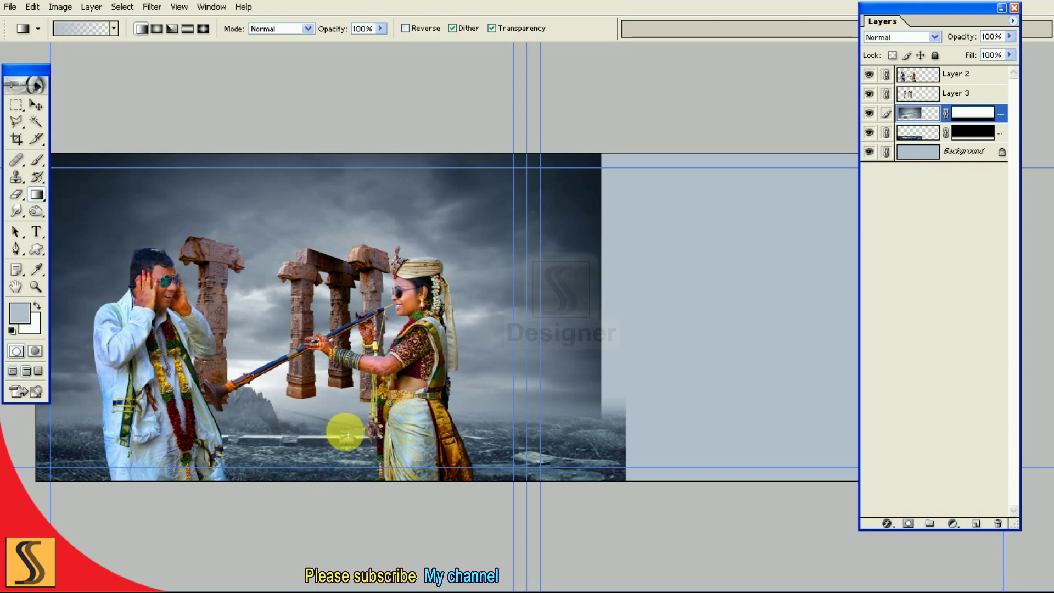
pyautogui.moveTo(330, 445); pyautogui.dragTo(330, 268)
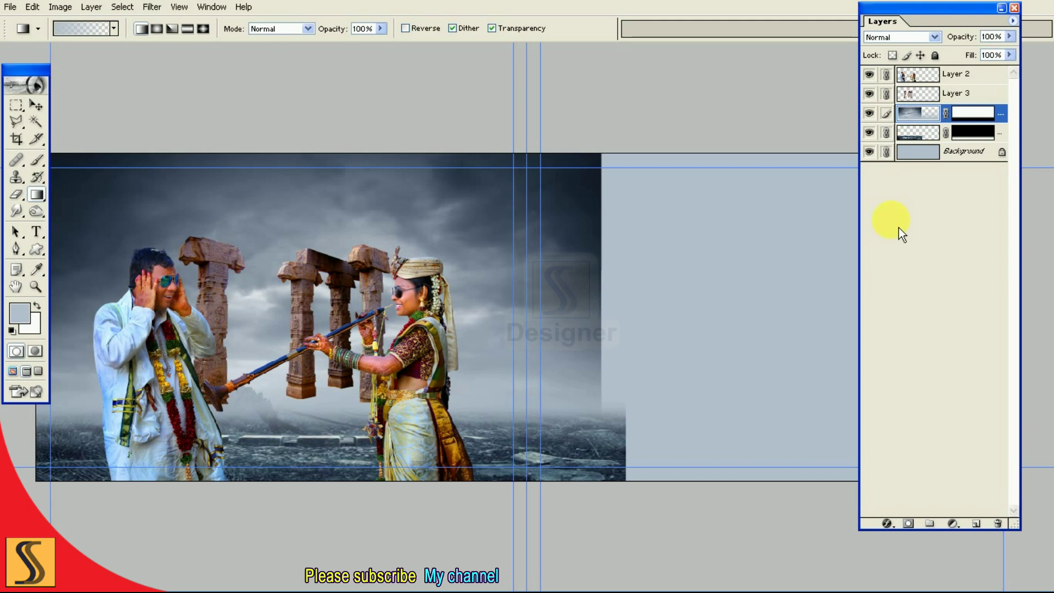
pyautogui.press('v')
pyautogui.click(869, 93)
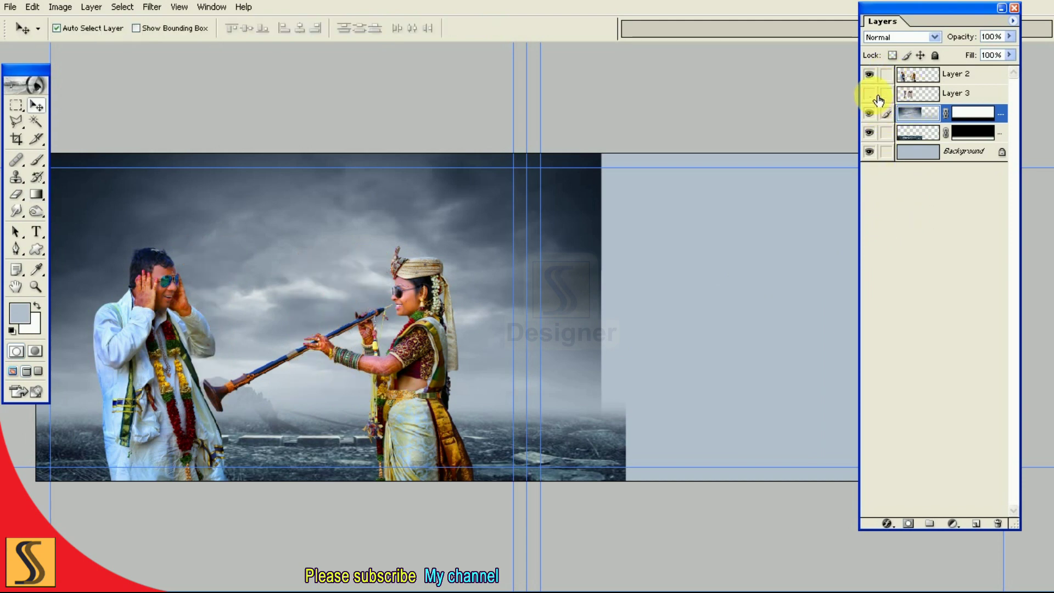
# - With Auto Select off, move the Layer 3 pillars about 40 px lower
pyautogui.click(933, 94)
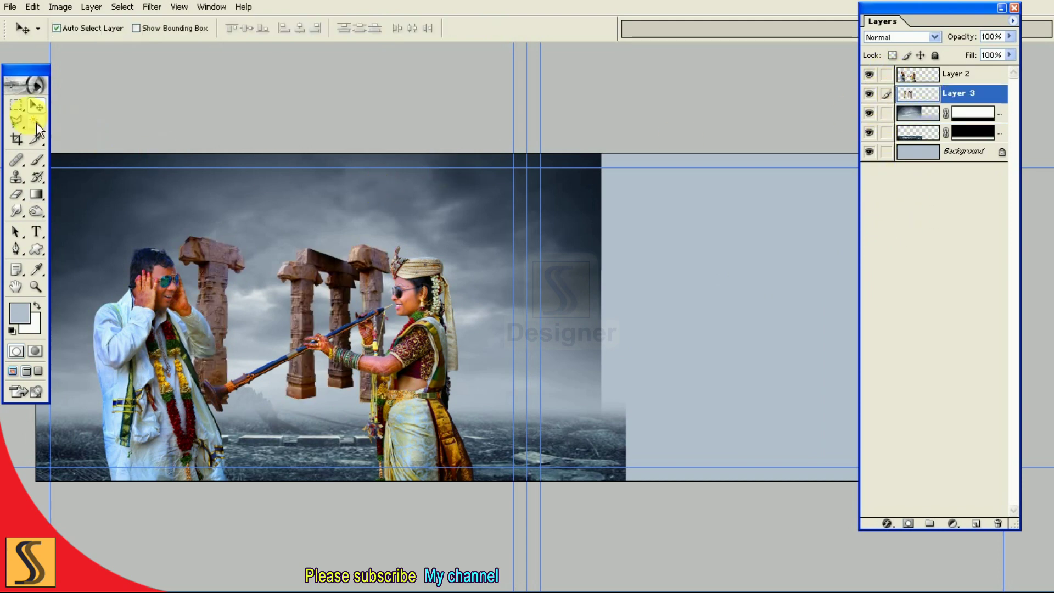
pyautogui.click(97, 44)
pyautogui.moveTo(351, 242); pyautogui.dragTo(357, 265)
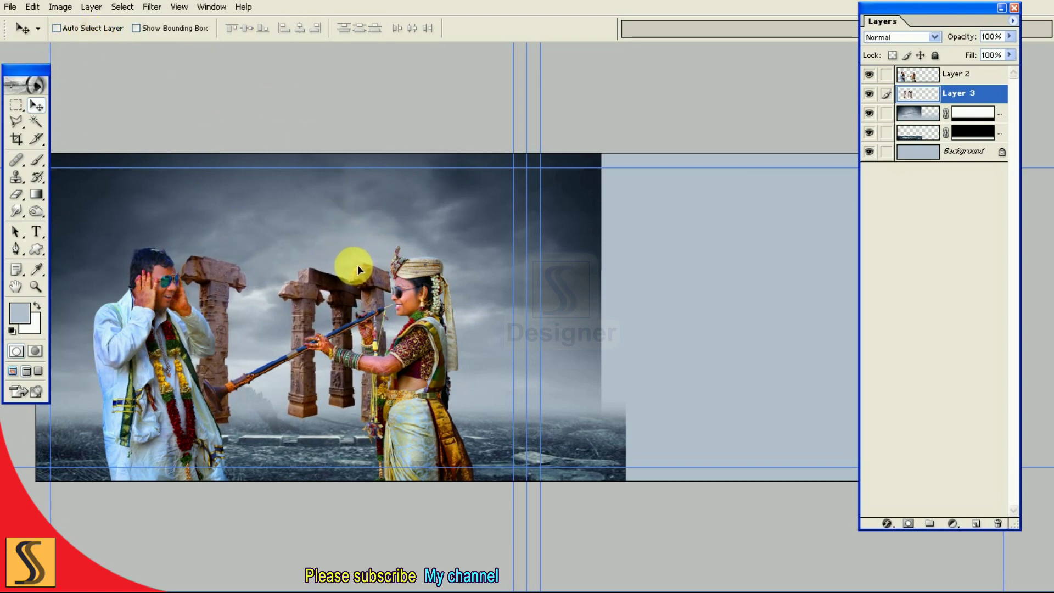
pyautogui.moveTo(358, 265); pyautogui.dragTo(357, 263)
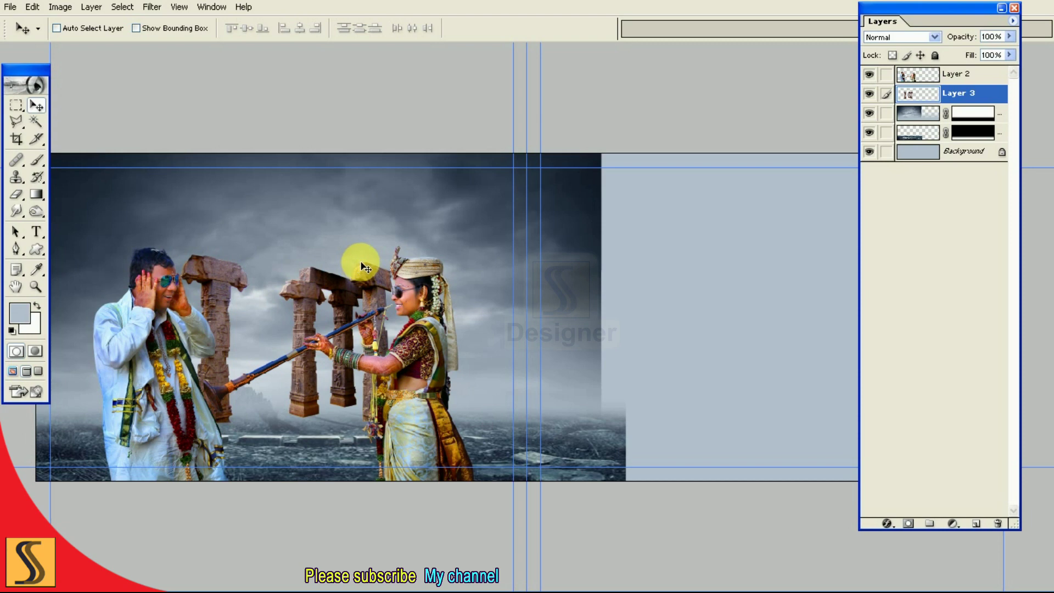
# - Mask the pillars and fade their bases into the fog with an upward gradient
pyautogui.click(908, 524)
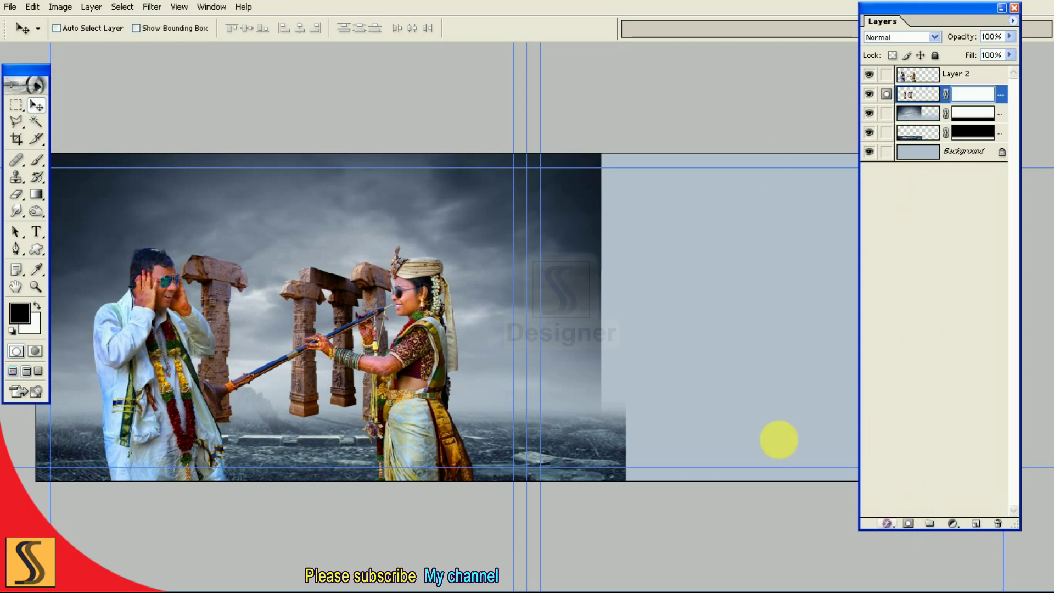
pyautogui.click(43, 194)
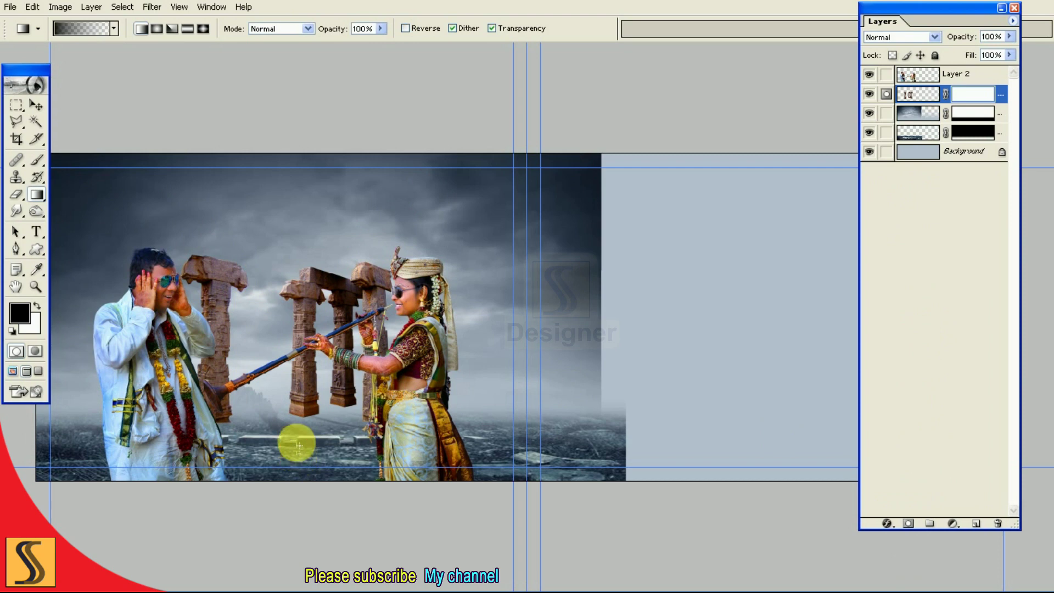
pyautogui.moveTo(297, 451); pyautogui.dragTo(304, 321)
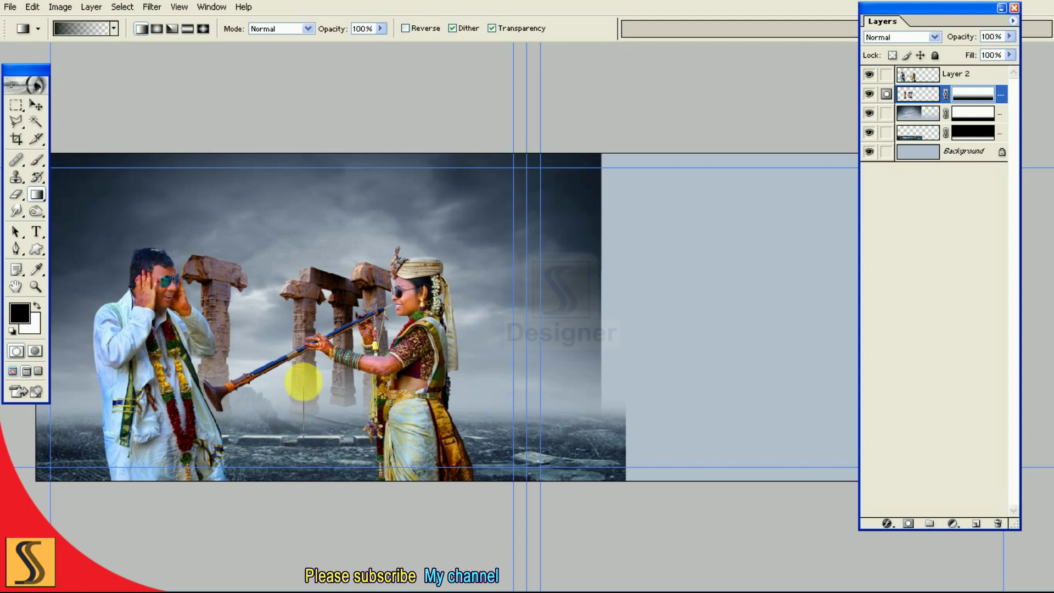
pyautogui.moveTo(302, 437); pyautogui.dragTo(299, 237)
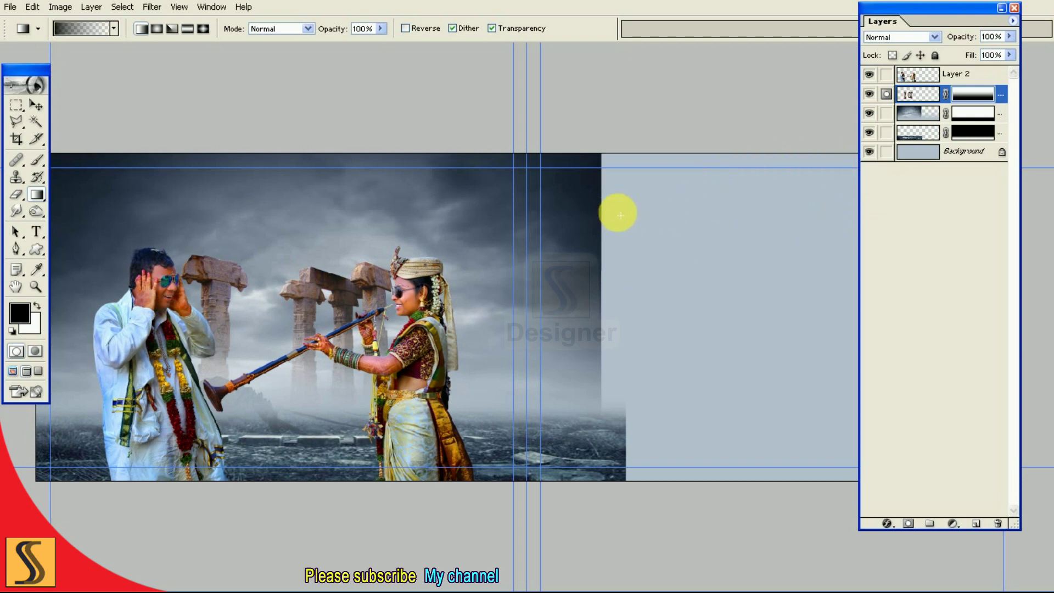
# - Try Luminosity blending on the pillars, then return them to Normal
pyautogui.press('v')
pyautogui.click(911, 38)
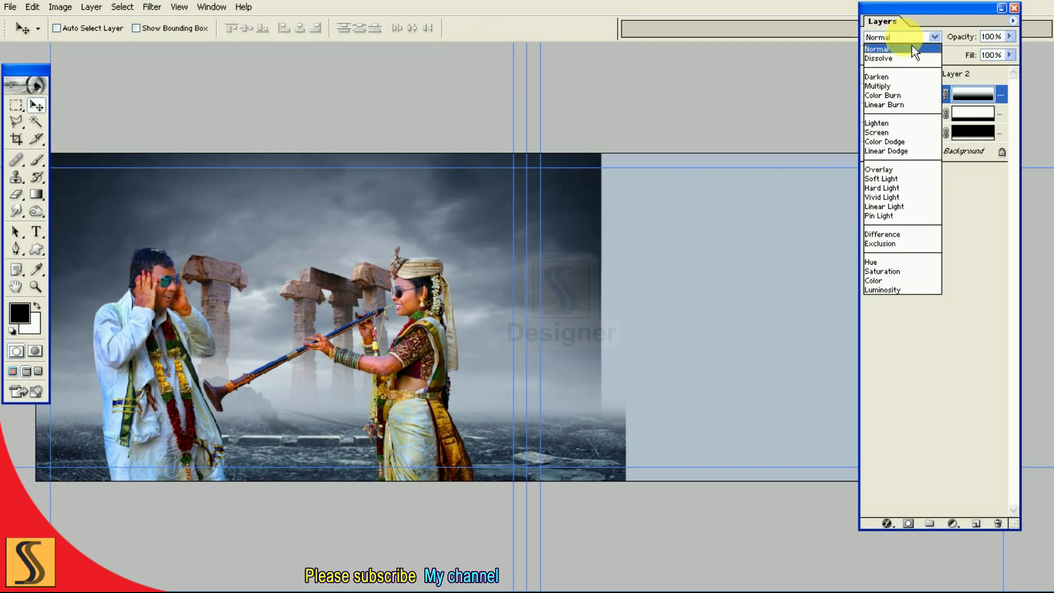
pyautogui.click(892, 290)
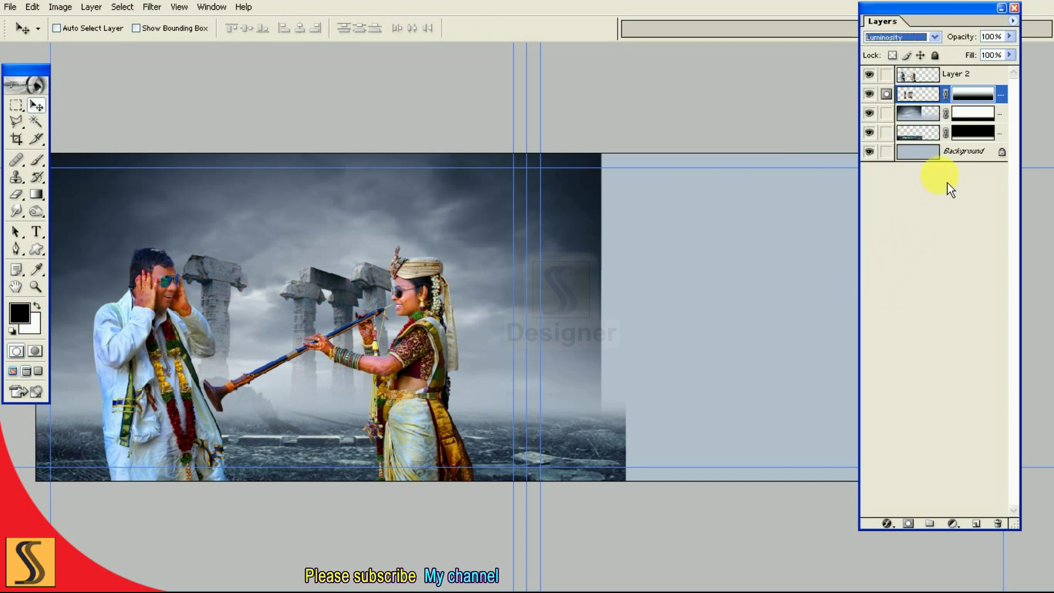
pyautogui.hotkey('shift', 'alt', 'n')
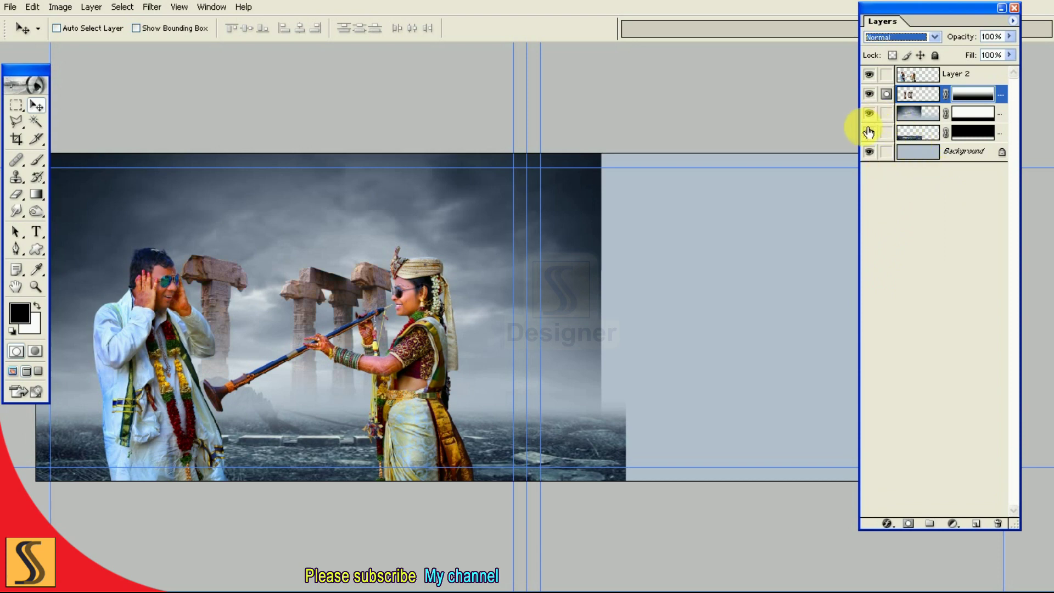
# - Set the pillars' opacity to 72% and apply Layer 3's mask permanently
pyautogui.click(924, 102)
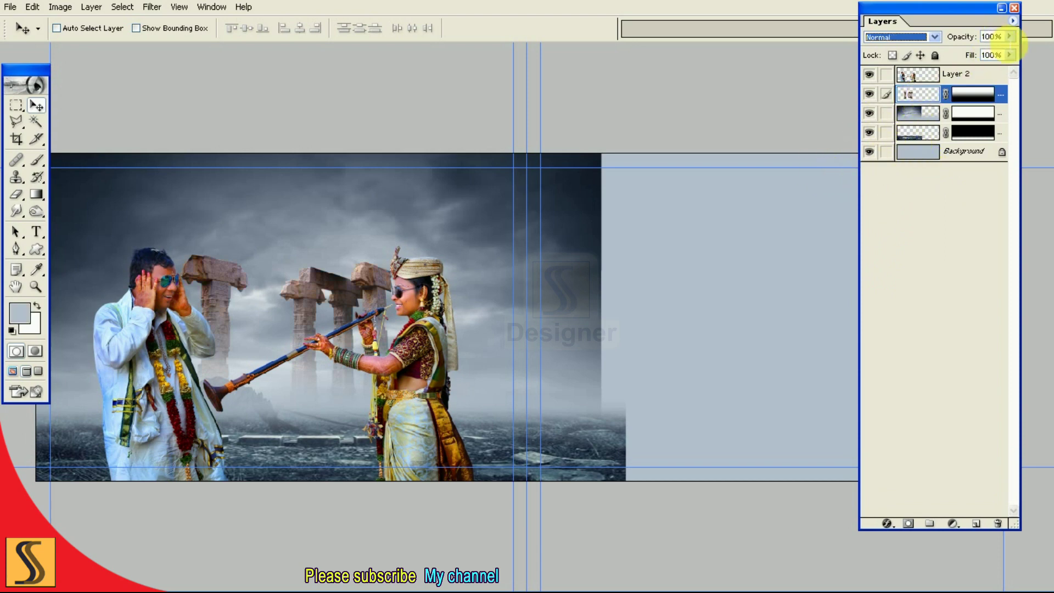
pyautogui.click(1010, 37)
pyautogui.moveTo(1000, 60); pyautogui.dragTo(999, 60)
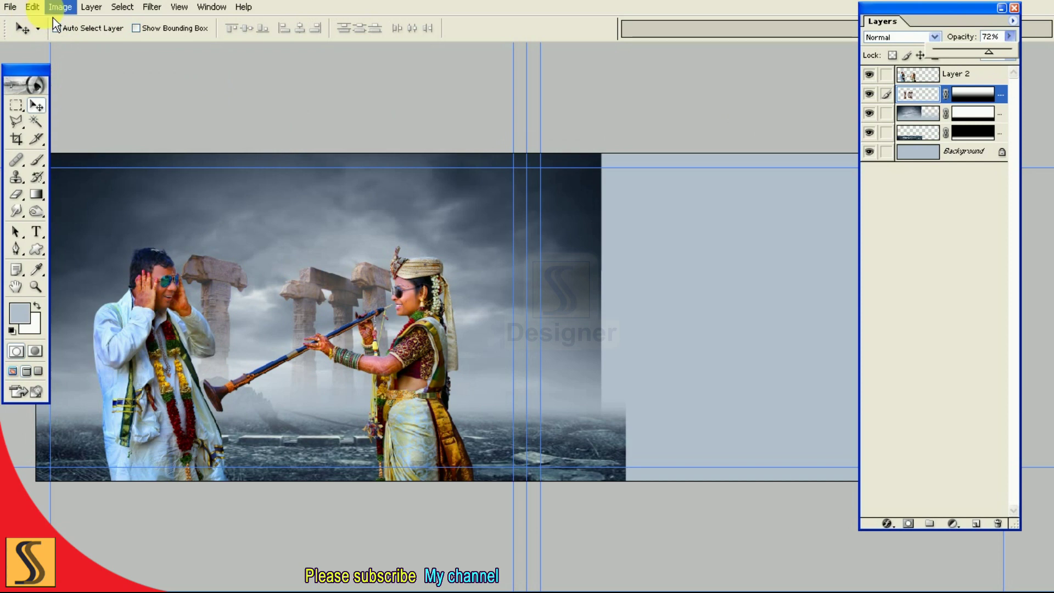
pyautogui.press('Return')
pyautogui.rightClick(980, 110)
pyautogui.click(891, 199)
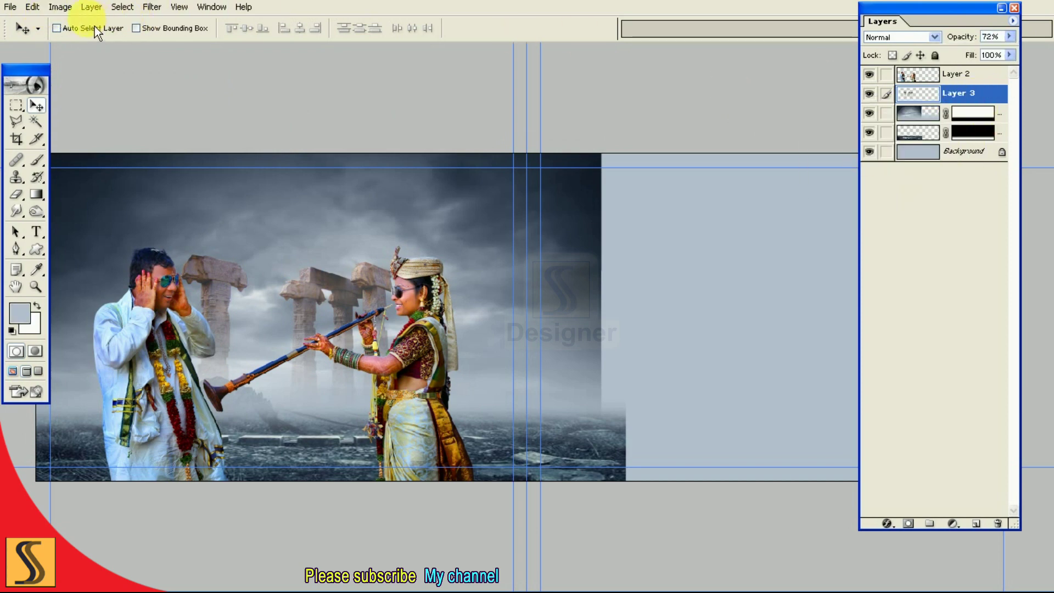
# - Apply a midtone Color Balance of about -77, +8, +39 to the pillars
pyautogui.click(70, 15)
pyautogui.moveTo(82, 43)
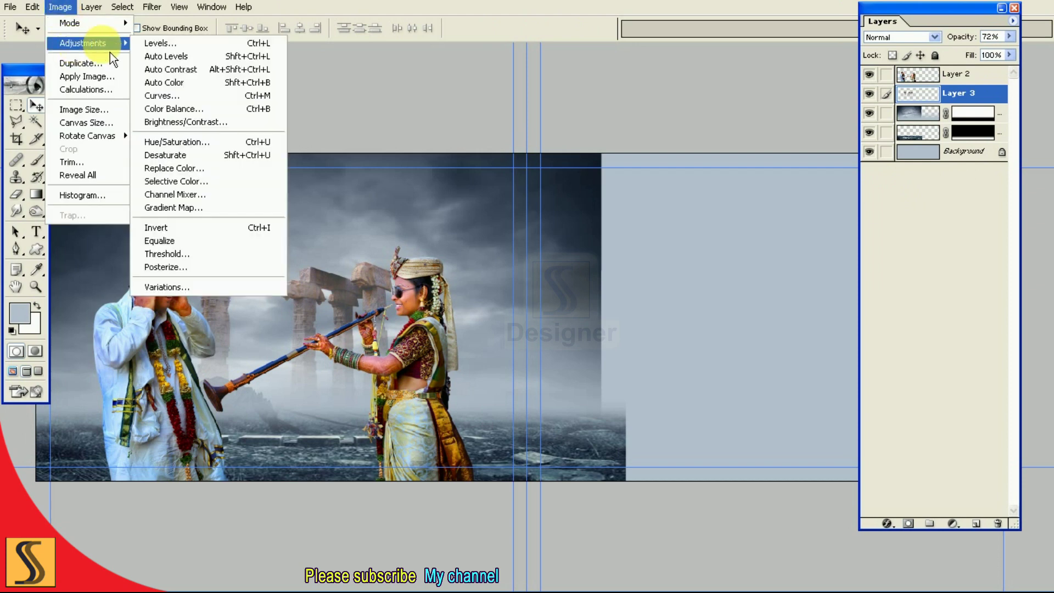
pyautogui.click(219, 110)
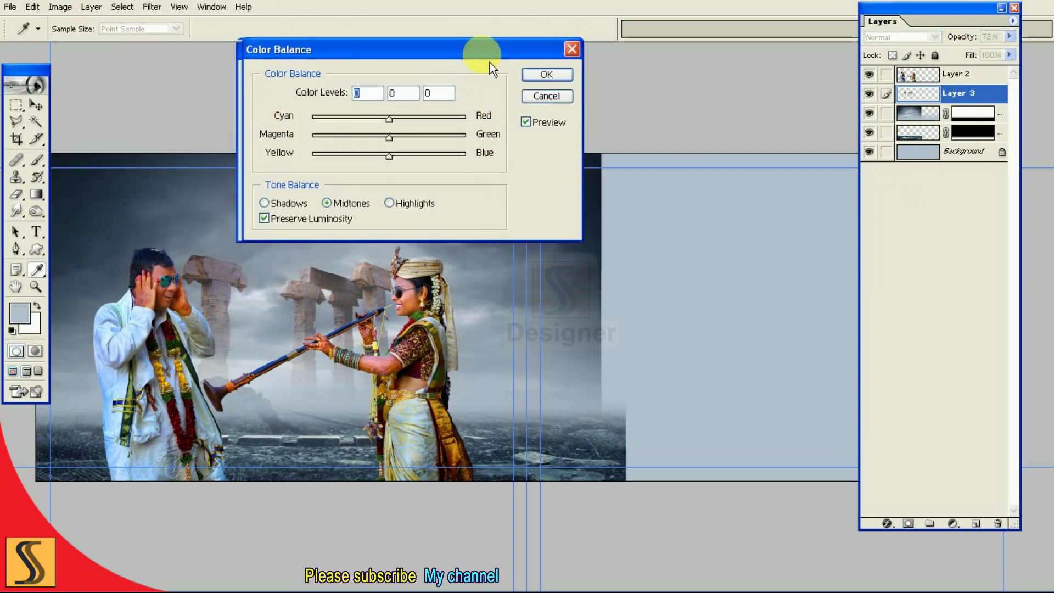
pyautogui.moveTo(486, 53); pyautogui.dragTo(785, 65)
pyautogui.moveTo(694, 170); pyautogui.dragTo(716, 170)
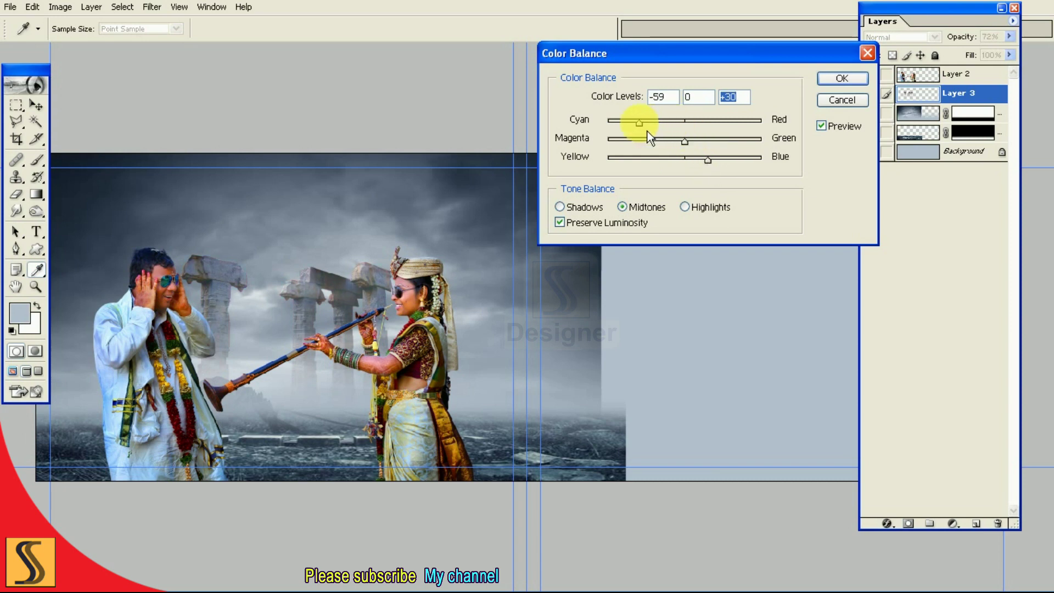
pyautogui.moveTo(684, 141); pyautogui.dragTo(690, 142)
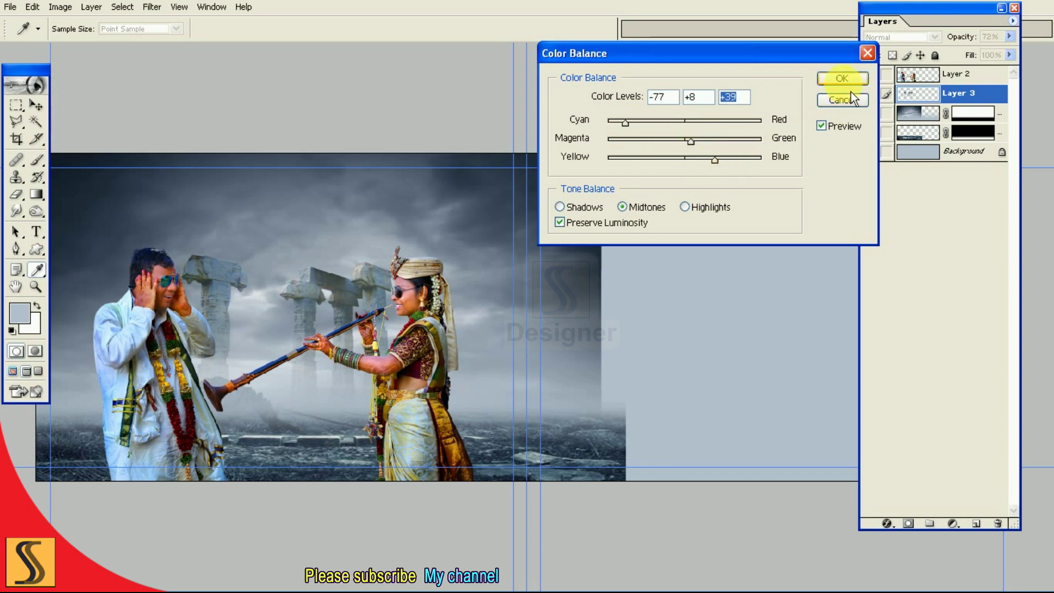
pyautogui.click(841, 78)
pyautogui.click(60, 7)
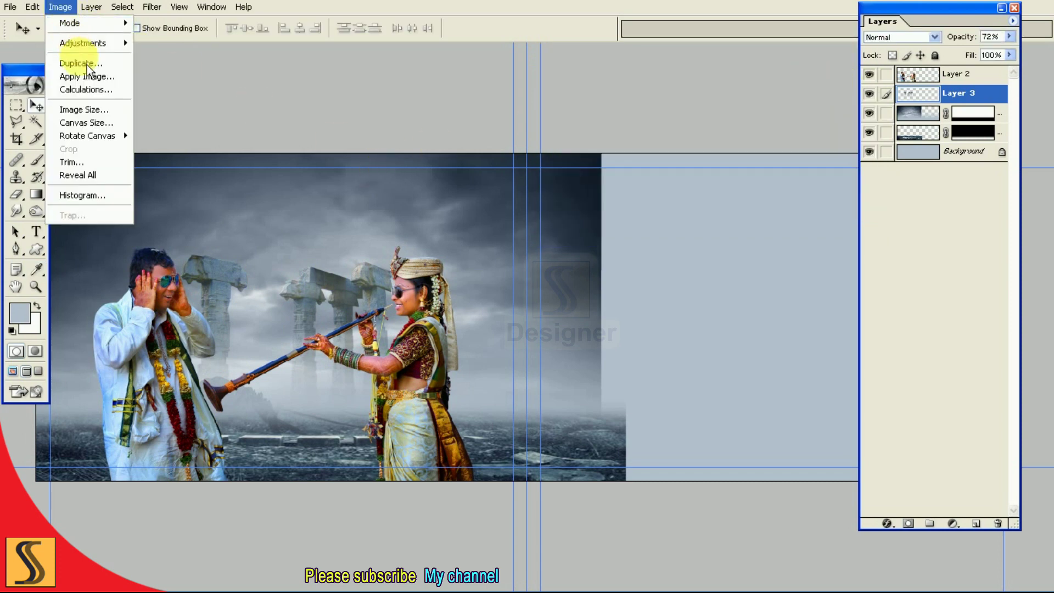
# - Apply Levels to Layer 3 with input 41 / 0.95 / 199 and output 0–238
pyautogui.moveTo(82, 42)
pyautogui.click(164, 40)
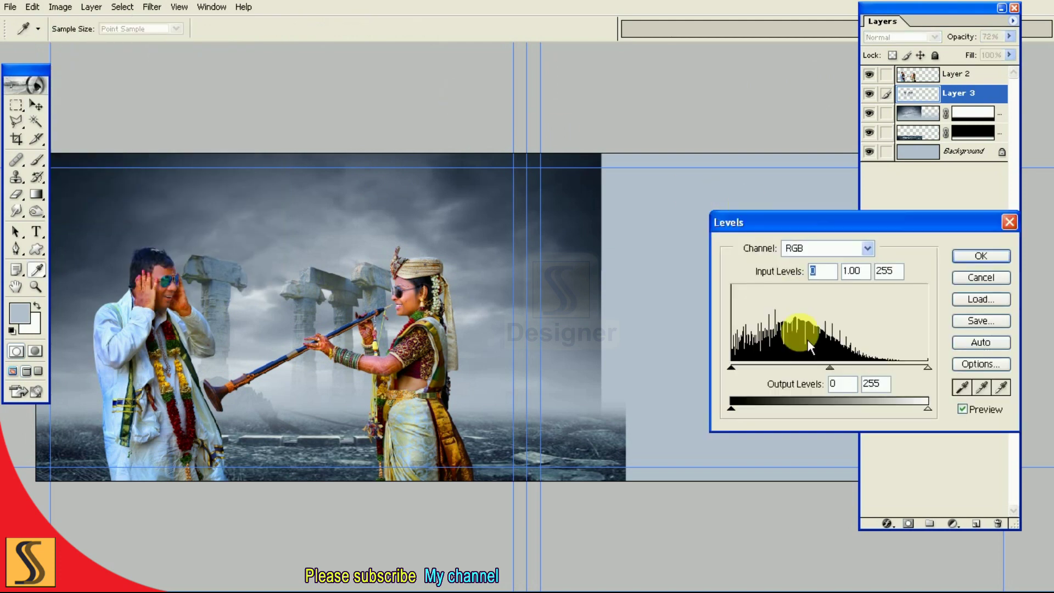
pyautogui.moveTo(742, 377); pyautogui.dragTo(771, 378)
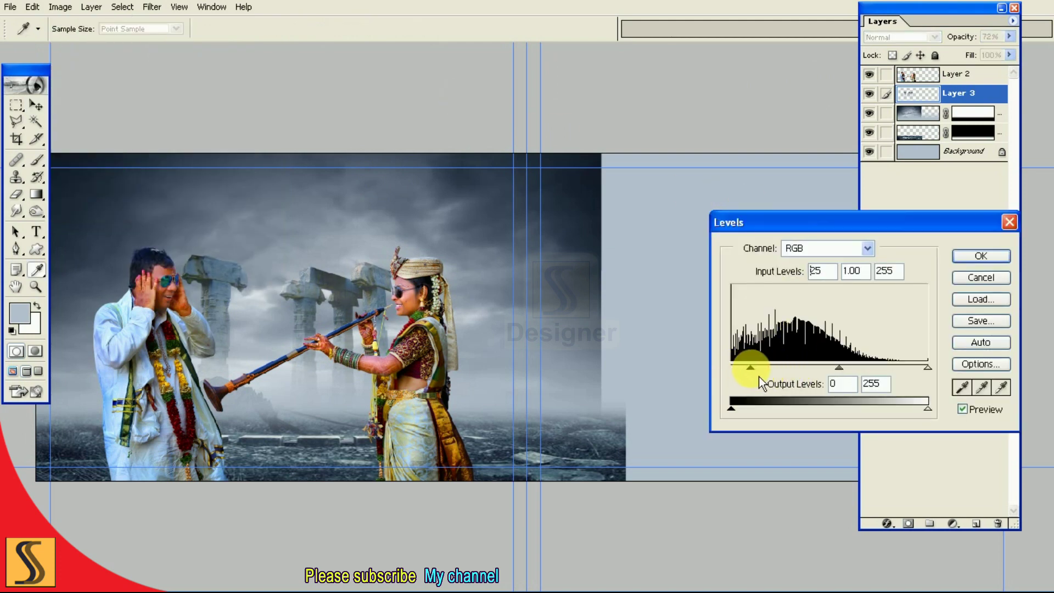
pyautogui.moveTo(931, 377); pyautogui.dragTo(892, 376)
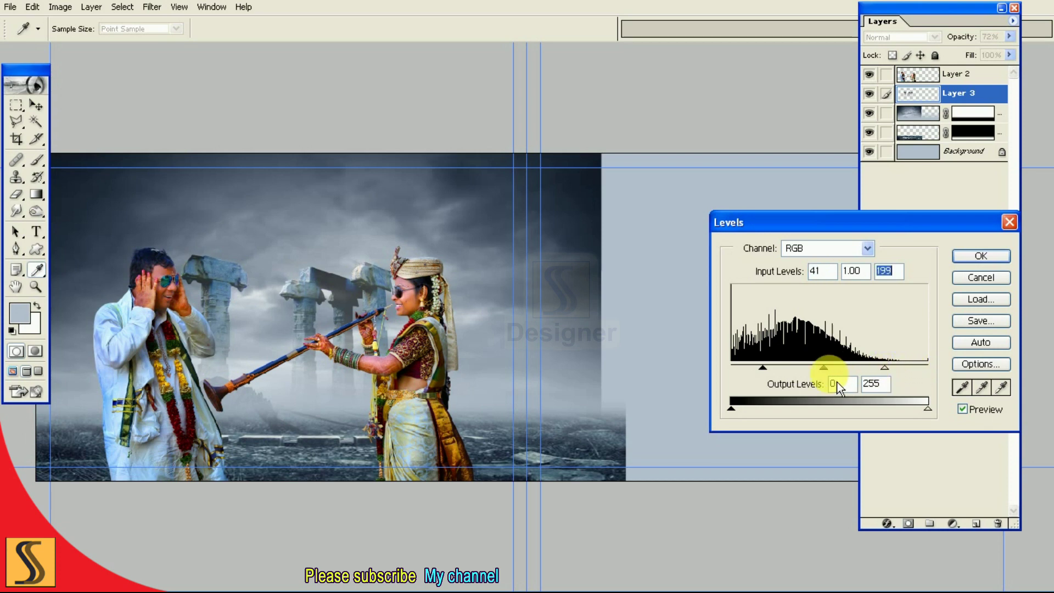
pyautogui.moveTo(828, 378); pyautogui.dragTo(834, 378)
pyautogui.moveTo(932, 411); pyautogui.dragTo(922, 415)
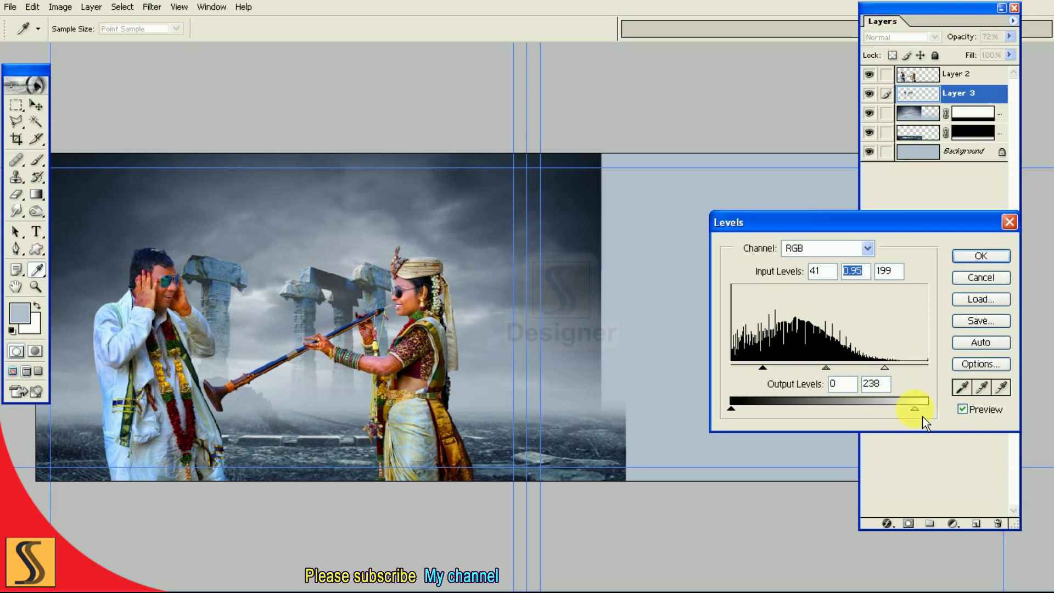
pyautogui.click(980, 255)
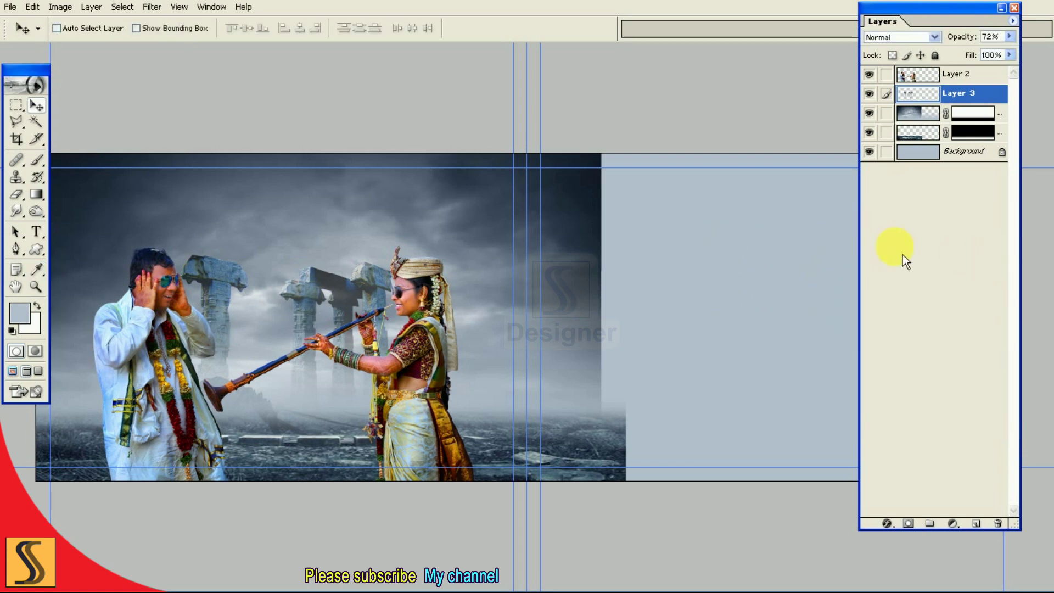
# - Fade the ground layer into the fog with a gradient on its mask
pyautogui.click(869, 94)
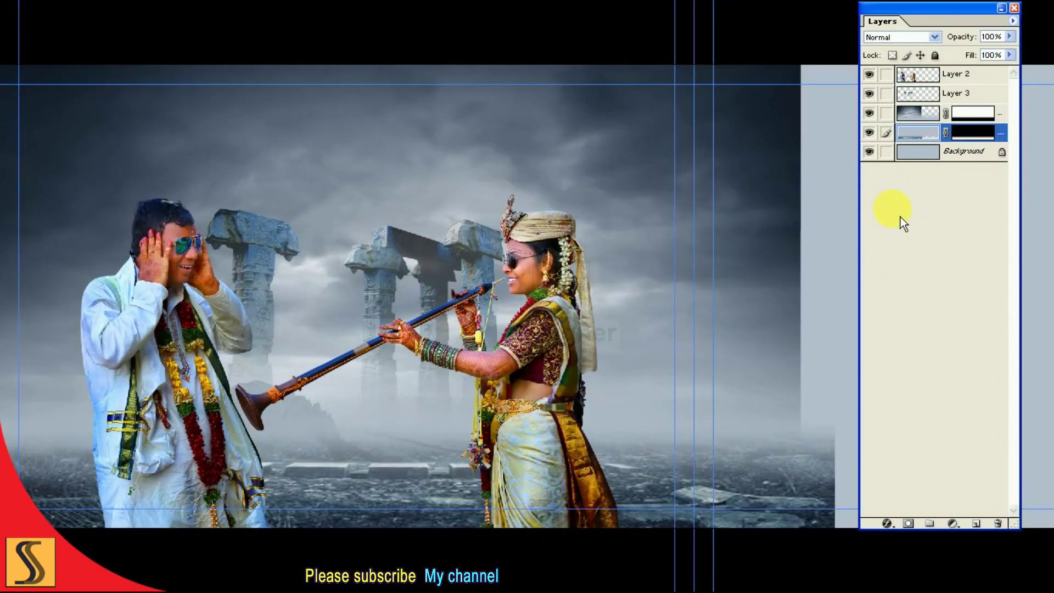
pyautogui.click(869, 134)
pyautogui.click(963, 135)
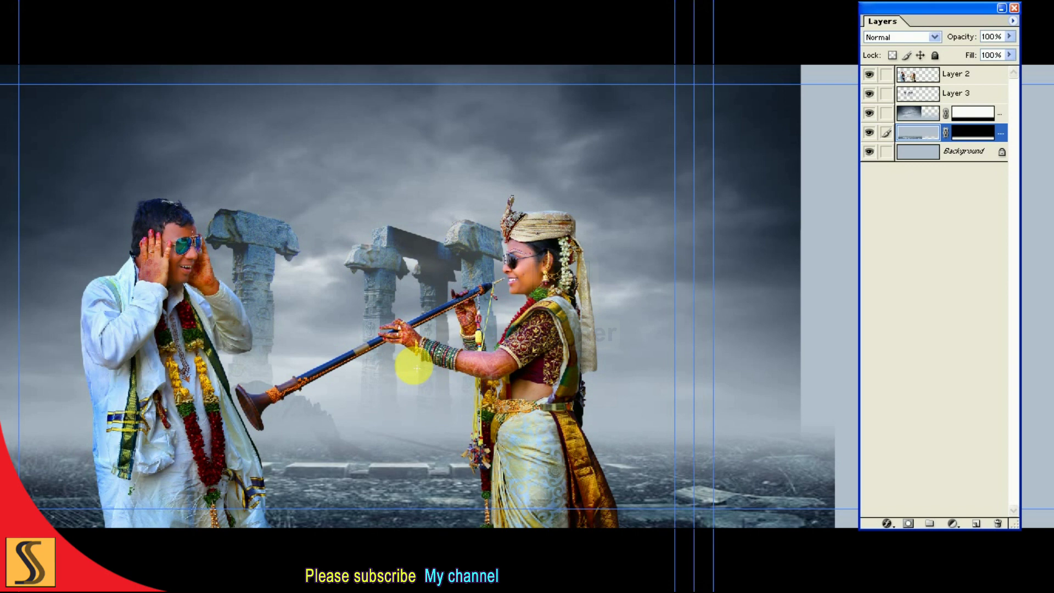
pyautogui.moveTo(409, 365); pyautogui.dragTo(410, 514)
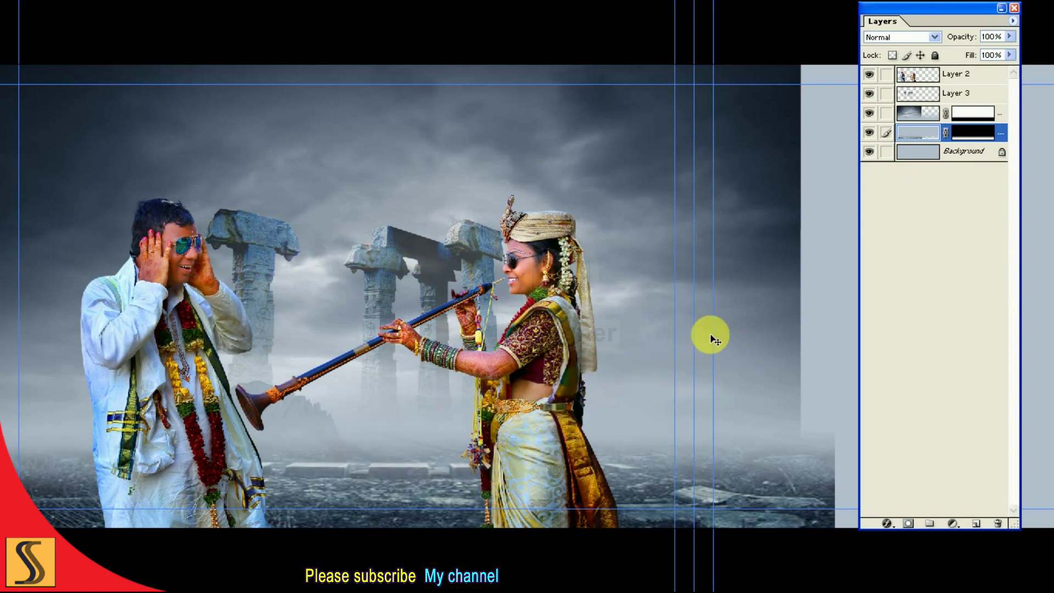
# - Apply Layer 5's mask permanently
pyautogui.hotkey('ctrl', 't')
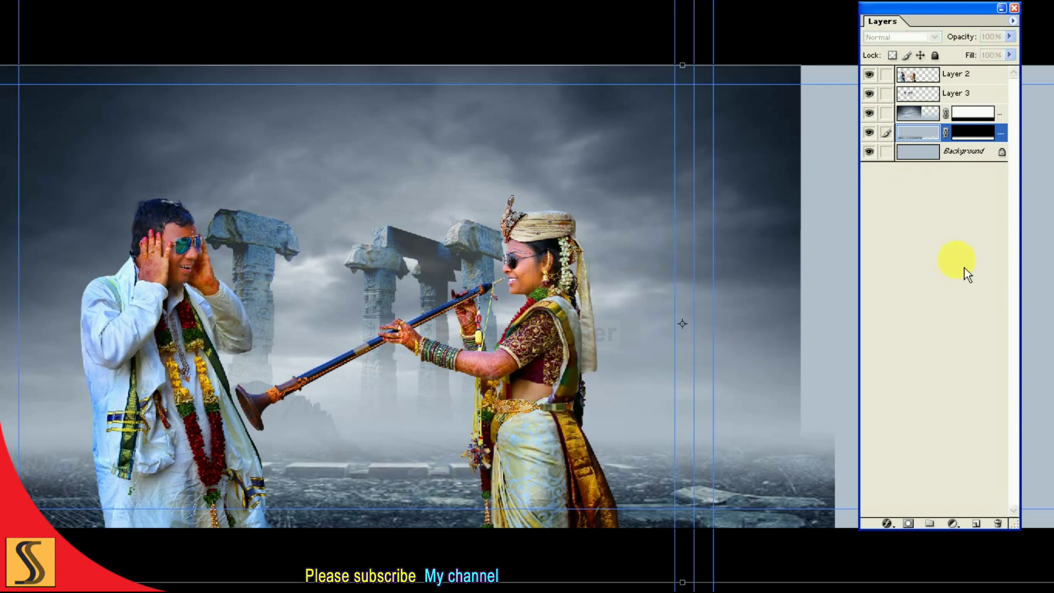
pyautogui.press('Return')
pyautogui.rightClick(982, 137)
pyautogui.click(900, 237)
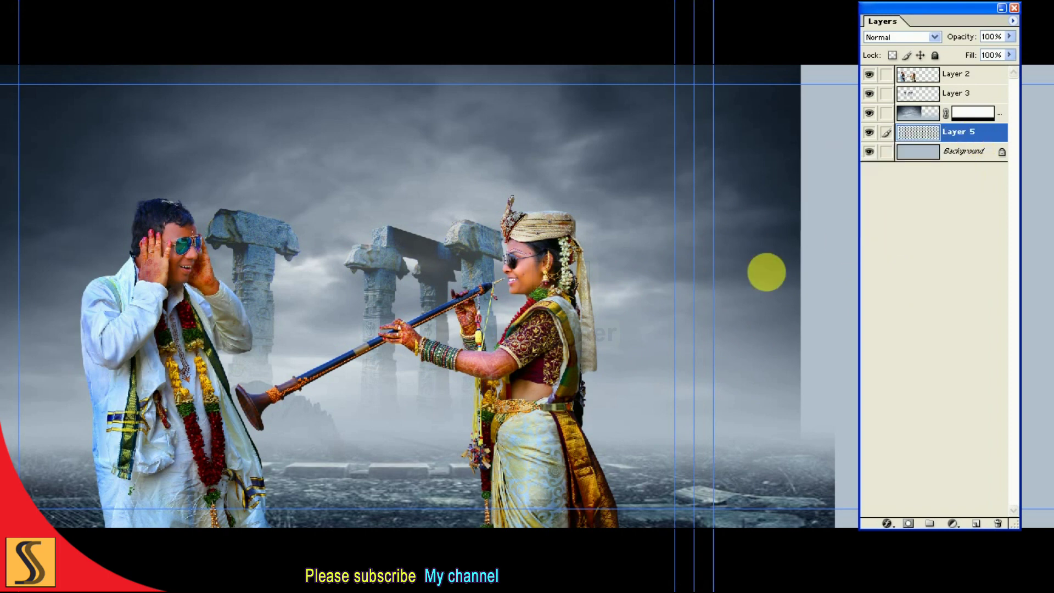
pyautogui.hotkey('ctrl', 'h')
# - Stretch the ground layer's top edge up toward the couple's waist
pyautogui.hotkey('ctrl', 't')
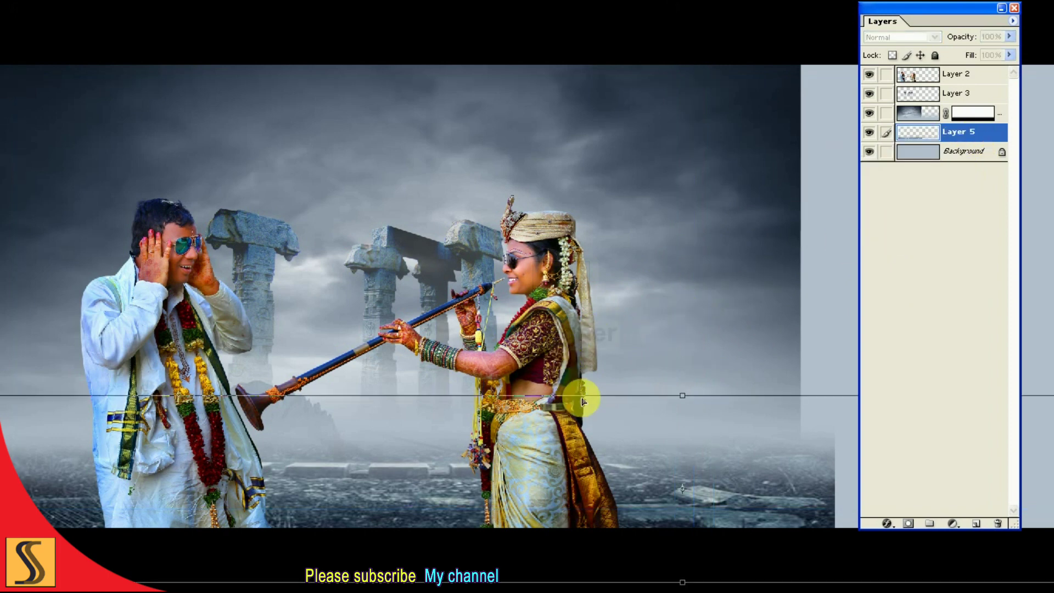
pyautogui.hotkey('ctrl', 'h')
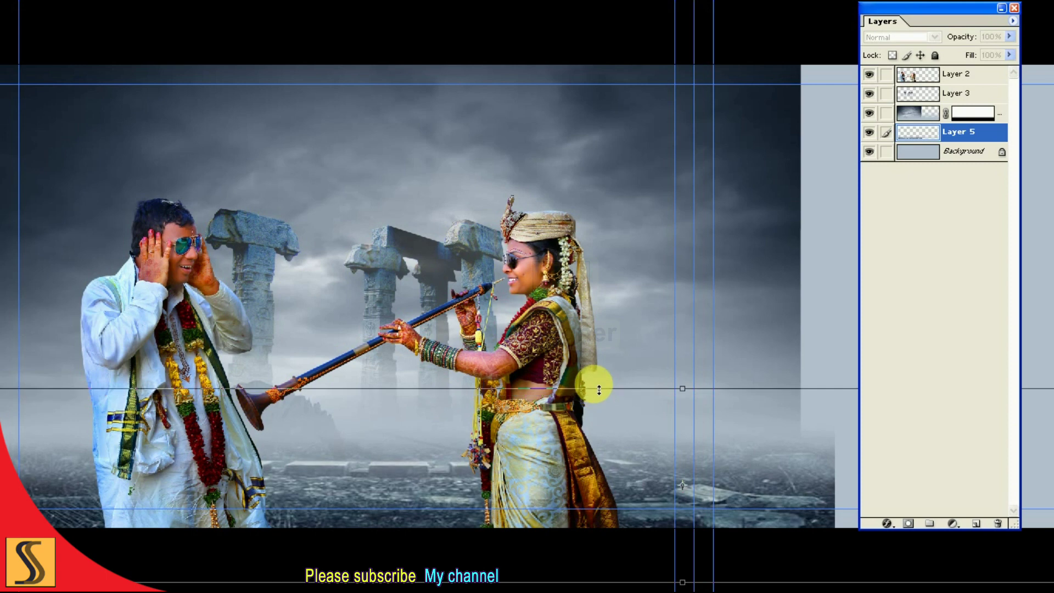
pyautogui.moveTo(598, 395); pyautogui.dragTo(602, 376)
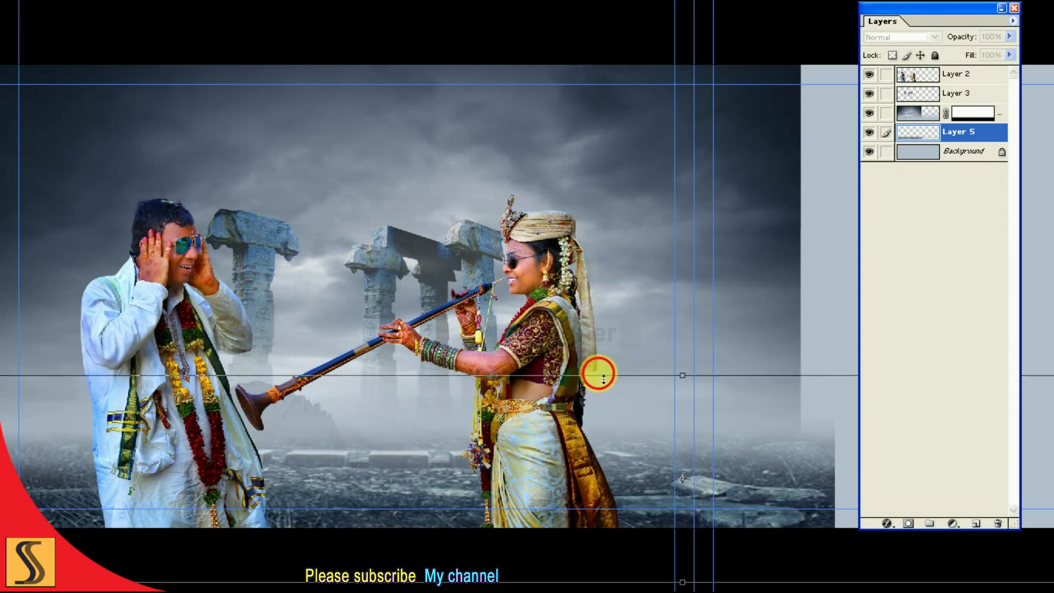
pyautogui.moveTo(599, 375)
pyautogui.mouseDown()
pyautogui.moveTo(602, 361)
pyautogui.moveTo(572, 354)
pyautogui.moveTo(572, 367)
pyautogui.moveTo(581, 363)
pyautogui.mouseUp()
# - Apply the ground stretch and duplicate the sky as Layer 4 copy
pyautogui.press('Return')
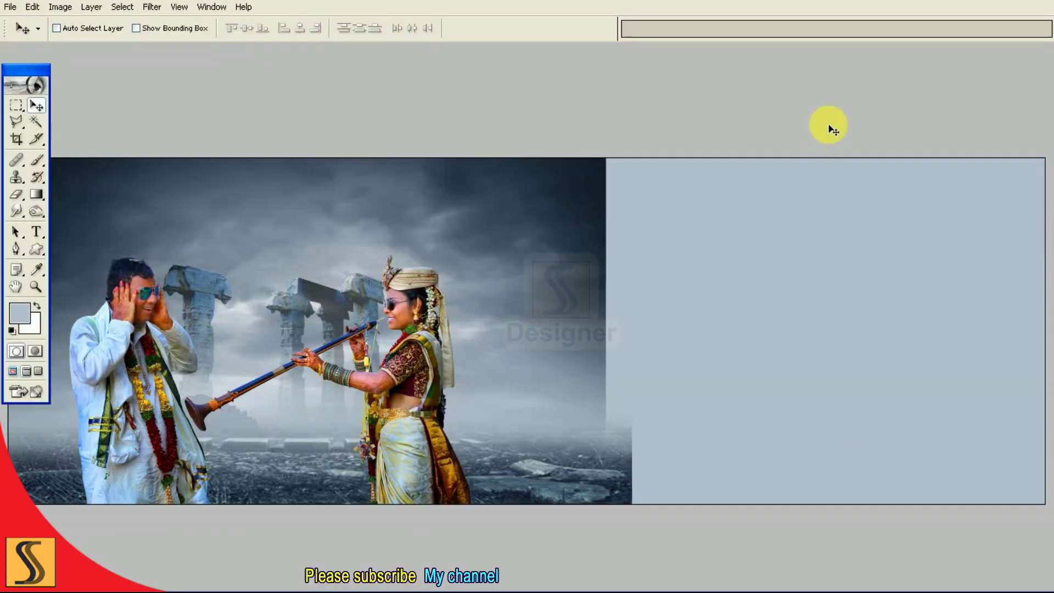
pyautogui.press('F7')
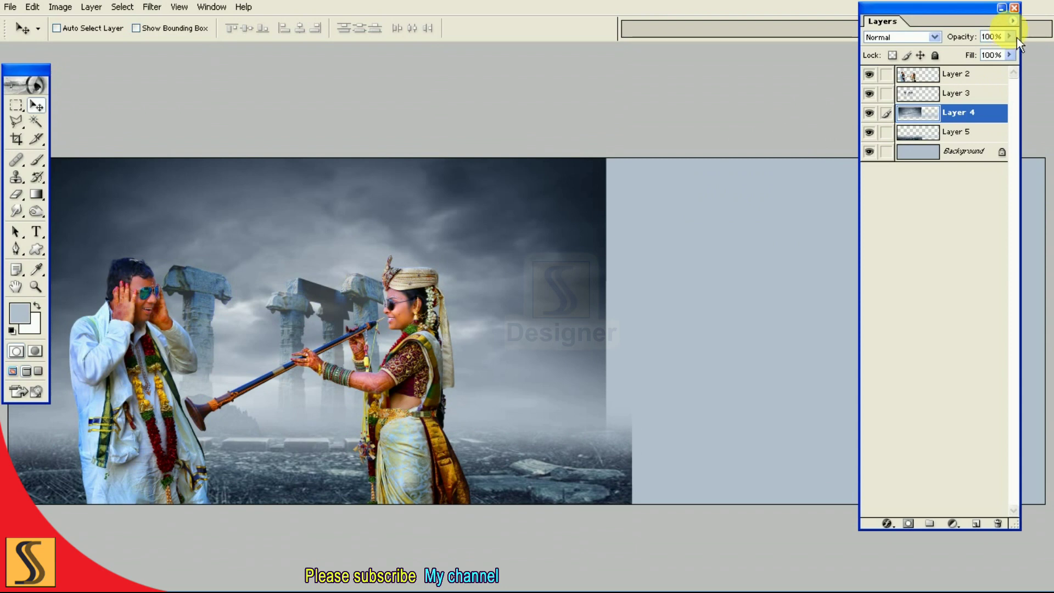
pyautogui.click(1012, 22)
pyautogui.click(948, 81)
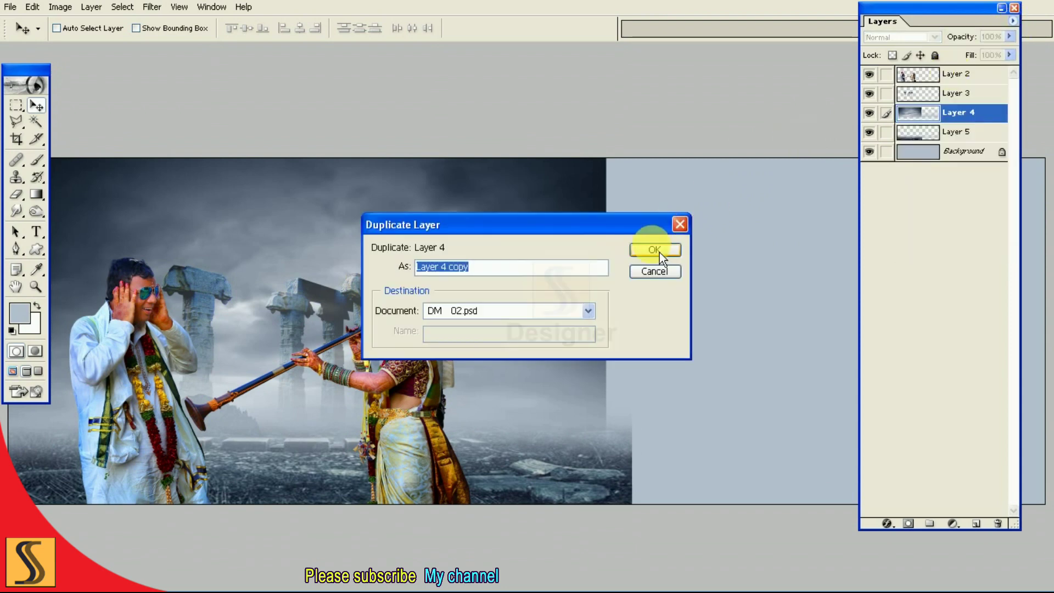
pyautogui.click(660, 250)
pyautogui.press('F7')
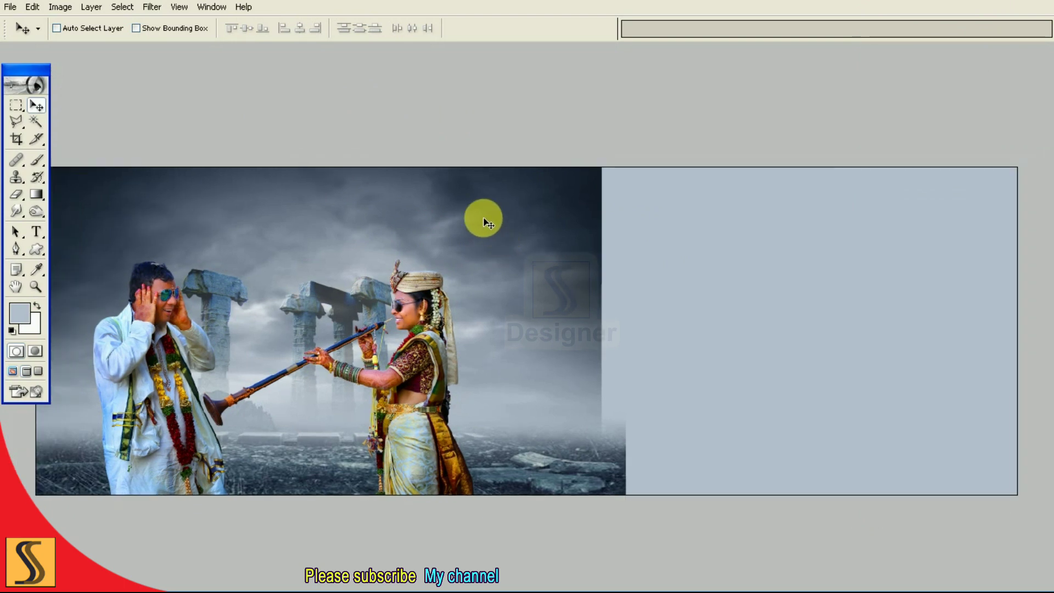
# - Move the sky copy over to the right side of the spread
pyautogui.moveTo(498, 230); pyautogui.dragTo(823, 214)
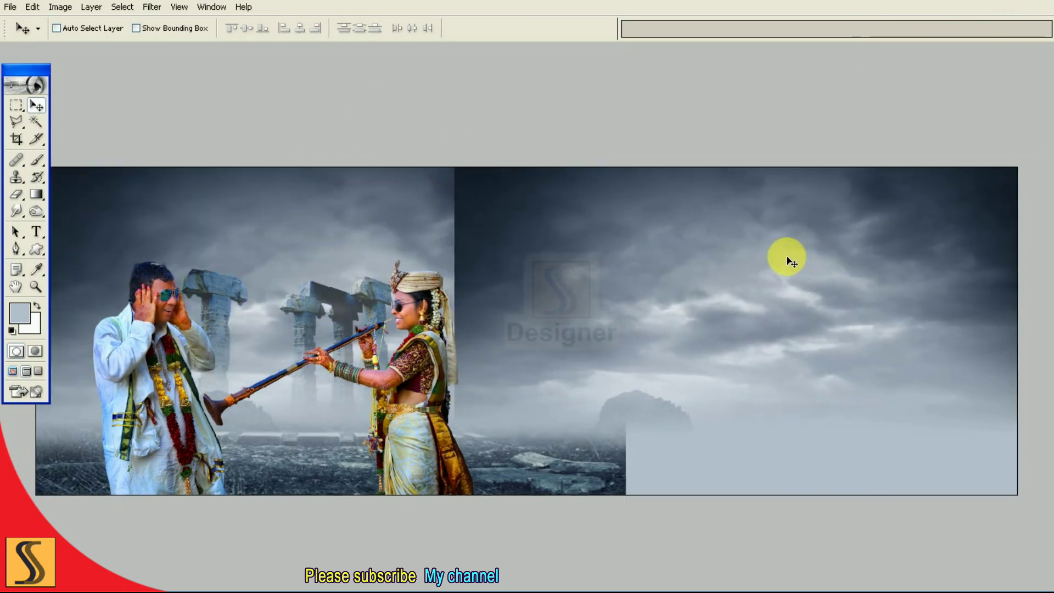
pyautogui.hotkey('ctrl', 't')
pyautogui.moveTo(808, 275)
pyautogui.mouseDown()
pyautogui.moveTo(620, 258)
pyautogui.moveTo(489, 265)
pyautogui.mouseUp()
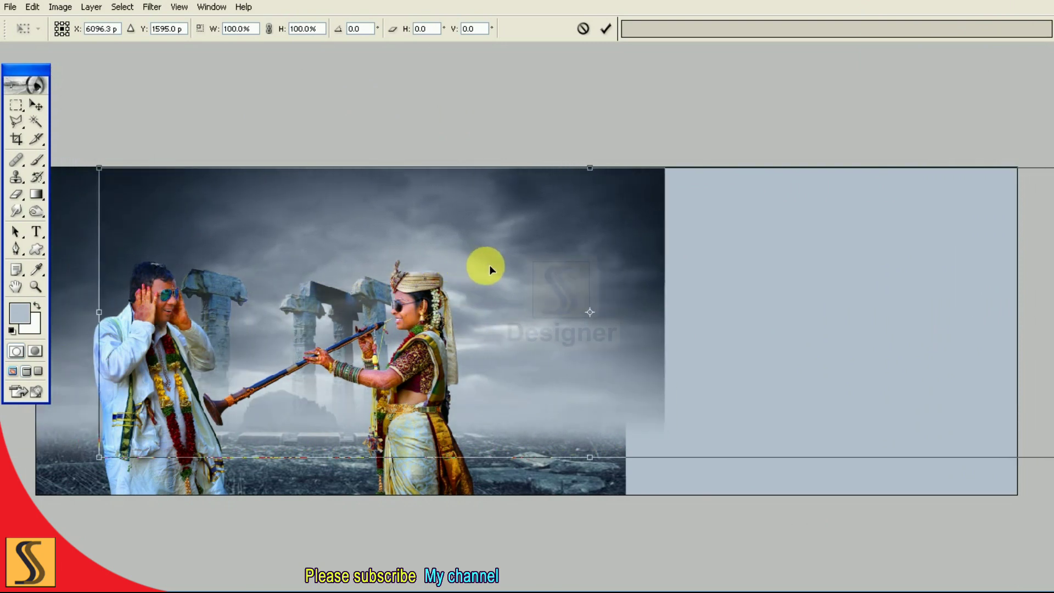
pyautogui.press('Return')
pyautogui.press('F7')
pyautogui.press('F7')
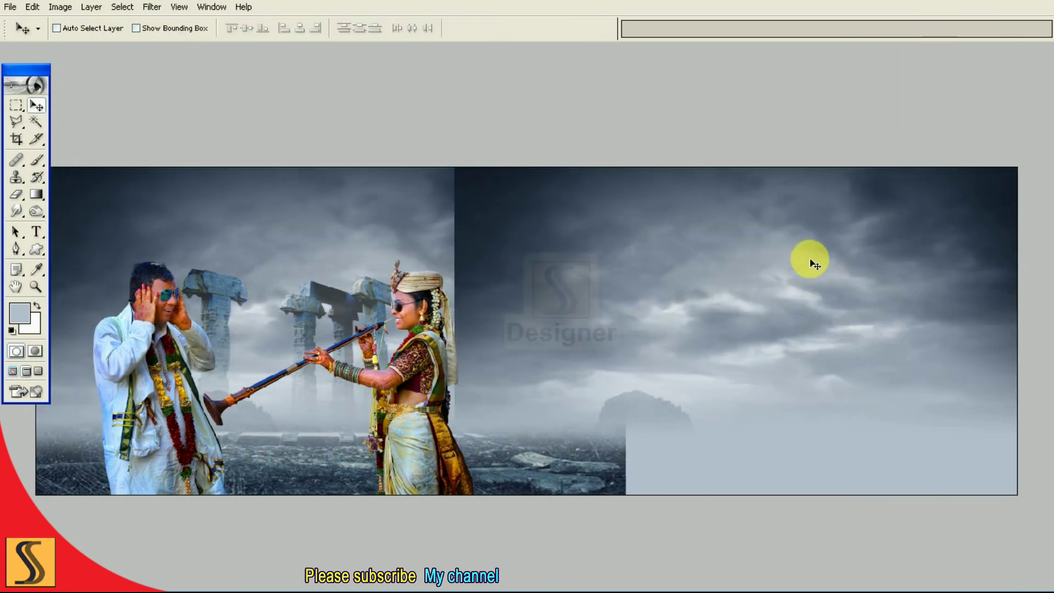
pyautogui.hotkey('ctrl', '-')
# - Stretch the sky copy across the right half and place it beneath Layer 4
pyautogui.hotkey('ctrl', 't')
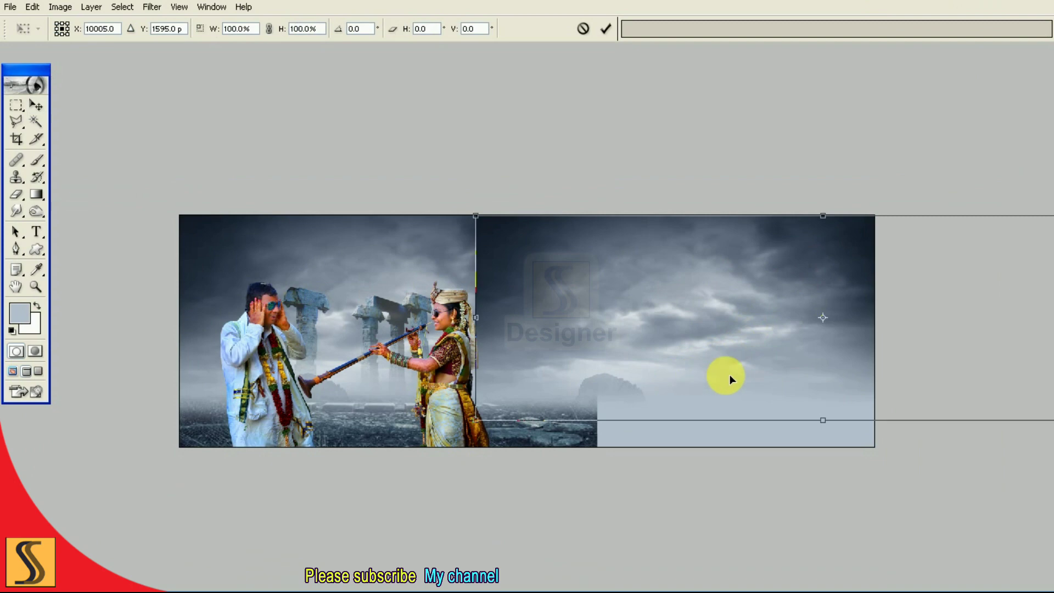
pyautogui.moveTo(798, 418); pyautogui.dragTo(801, 511)
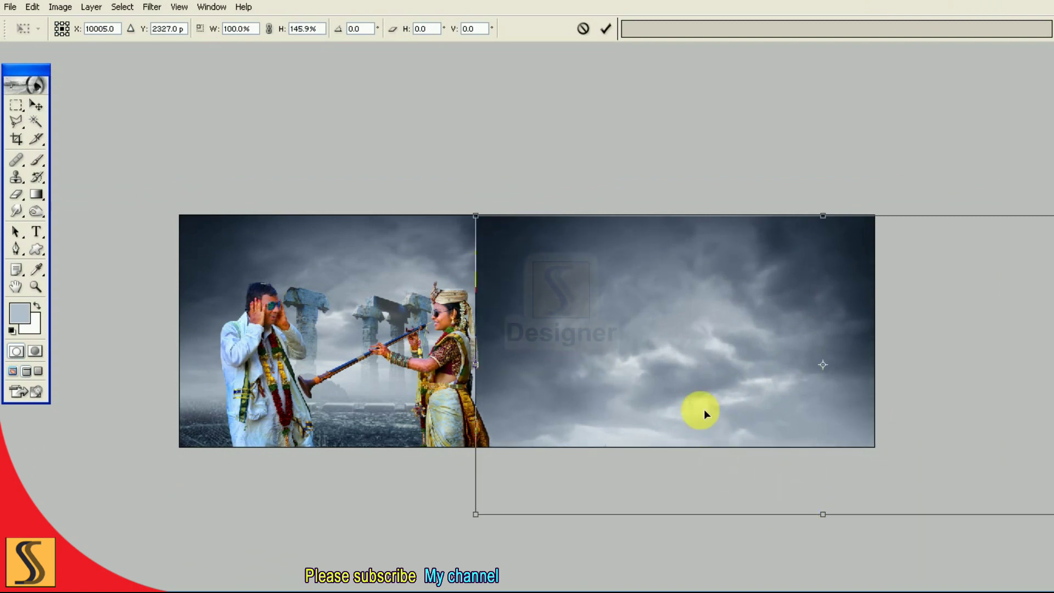
pyautogui.moveTo(479, 240)
pyautogui.mouseDown()
pyautogui.moveTo(454, 241)
pyautogui.moveTo(287, 155)
pyautogui.mouseUp()
pyautogui.moveTo(678, 274); pyautogui.dragTo(676, 272)
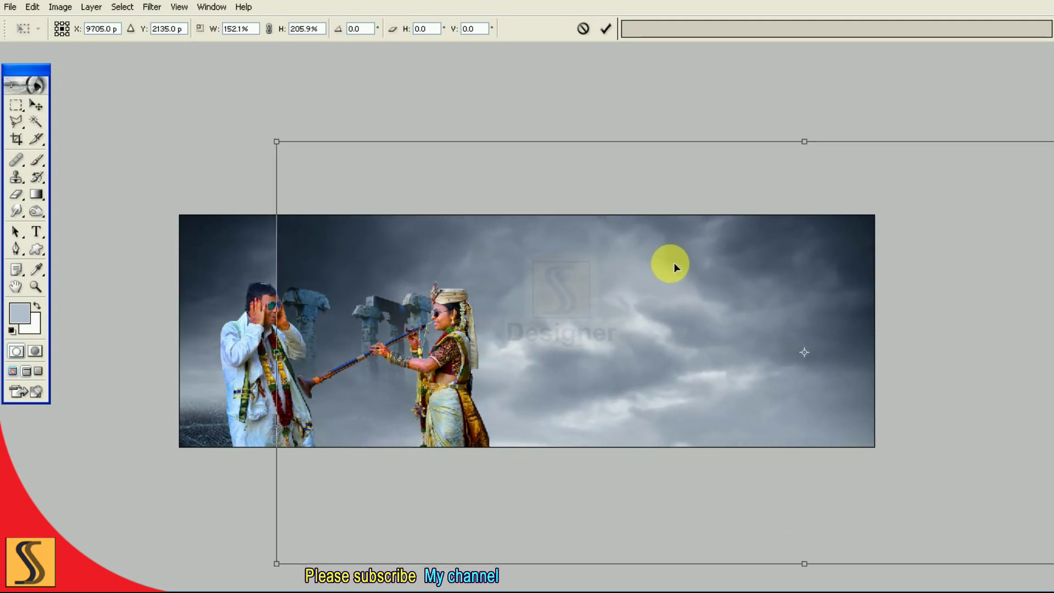
pyautogui.moveTo(287, 167)
pyautogui.mouseDown()
pyautogui.moveTo(262, 134)
pyautogui.moveTo(190, 107)
pyautogui.mouseUp()
pyautogui.moveTo(506, 233)
pyautogui.mouseDown()
pyautogui.moveTo(420, 262)
pyautogui.moveTo(394, 257)
pyautogui.moveTo(438, 242)
pyautogui.moveTo(607, 252)
pyautogui.moveTo(470, 258)
pyautogui.moveTo(436, 246)
pyautogui.moveTo(582, 250)
pyautogui.moveTo(546, 274)
pyautogui.moveTo(555, 321)
pyautogui.moveTo(558, 282)
pyautogui.moveTo(573, 295)
pyautogui.moveTo(574, 285)
pyautogui.mouseUp()
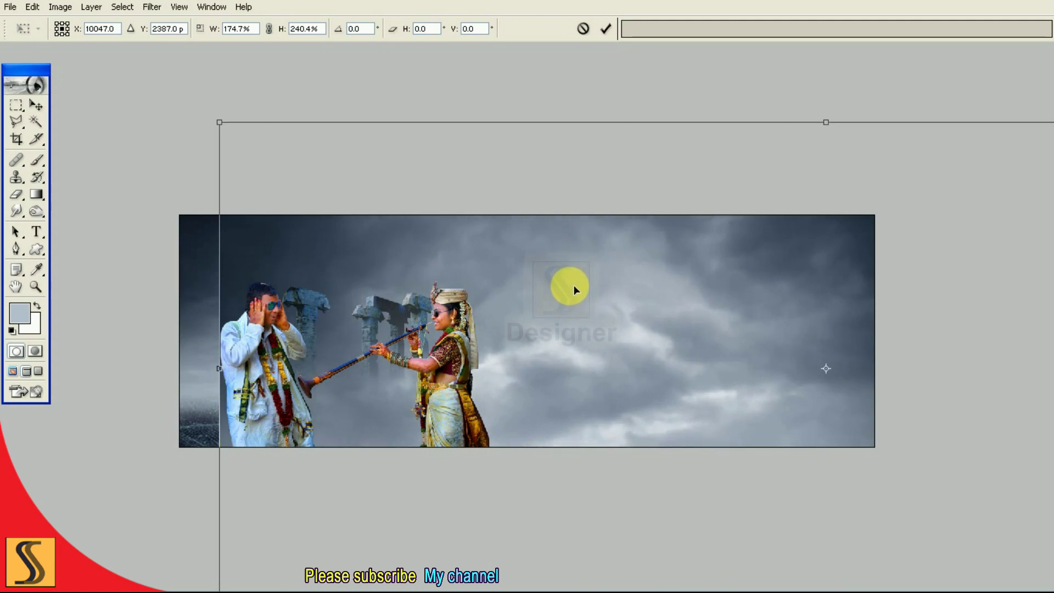
pyautogui.press('Return')
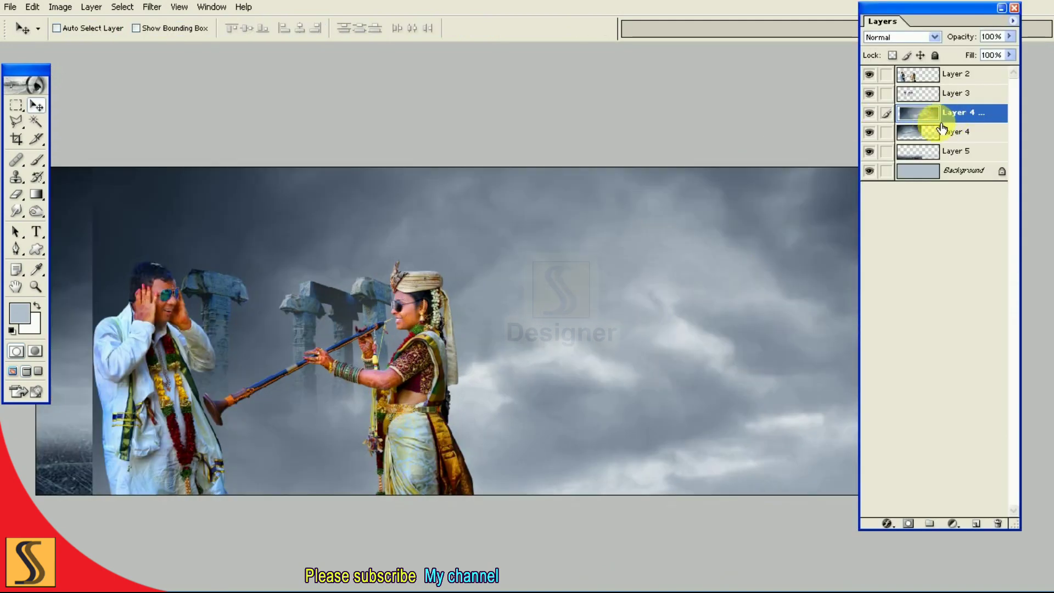
pyautogui.moveTo(933, 113); pyautogui.dragTo(933, 137)
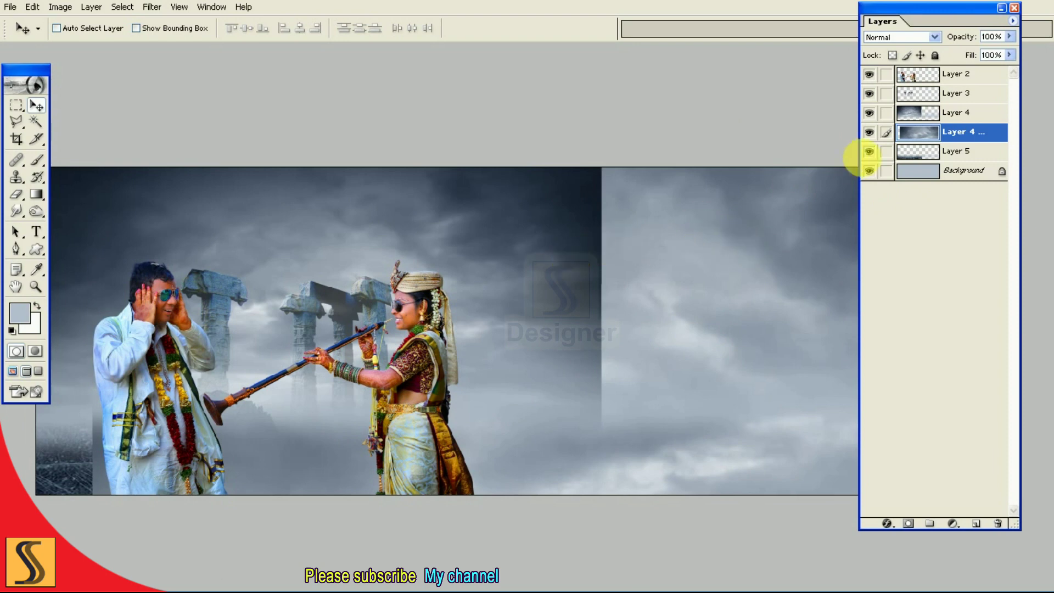
pyautogui.click(869, 114)
pyautogui.click(869, 114)
# - Erase the original sky's hard right edge with a large eraser brush
pyautogui.click(904, 112)
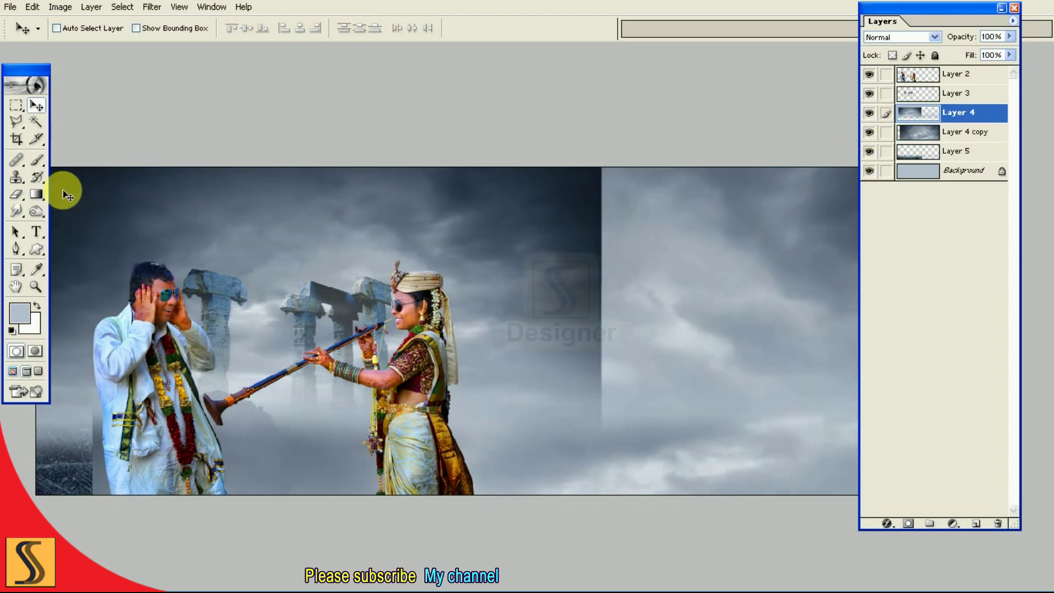
pyautogui.click(17, 195)
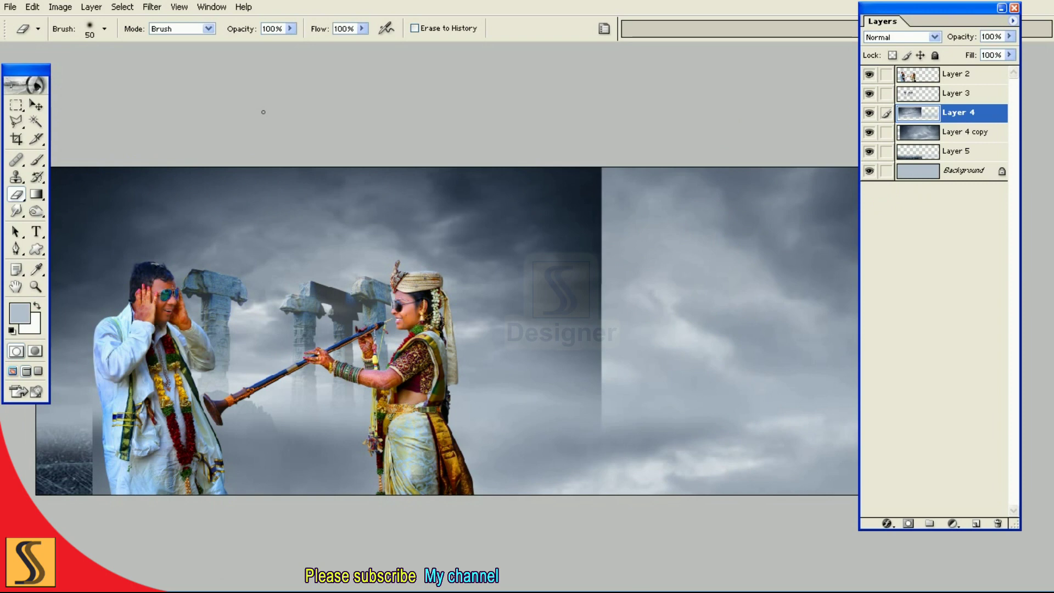
pyautogui.hotkey('shift', 'Tab')
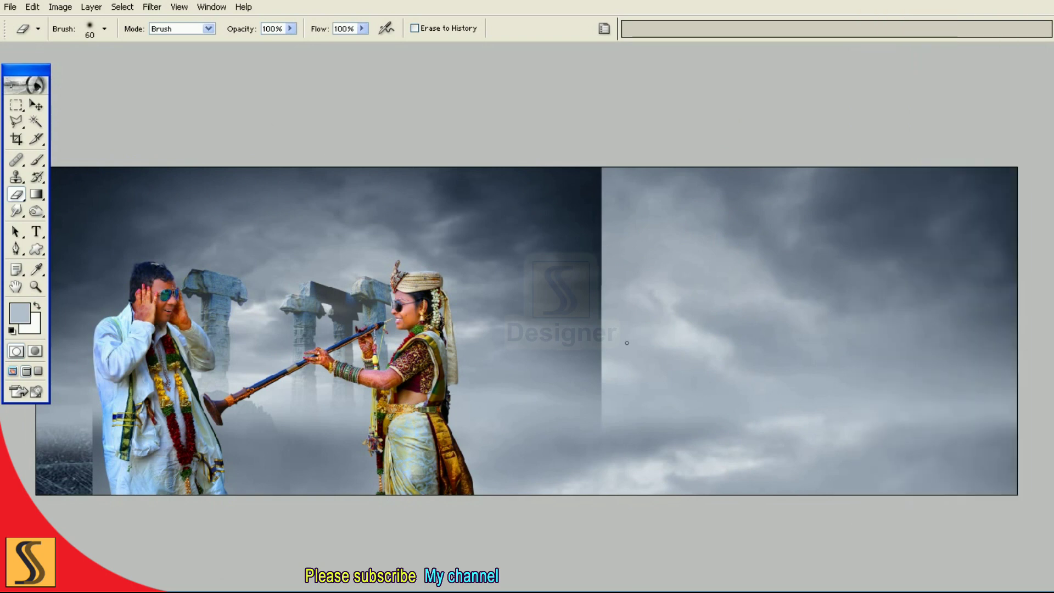
pyautogui.press(']')
pyautogui.press(']')
pyautogui.press(']')
pyautogui.press(']')
pyautogui.press(']')
pyautogui.press(']')
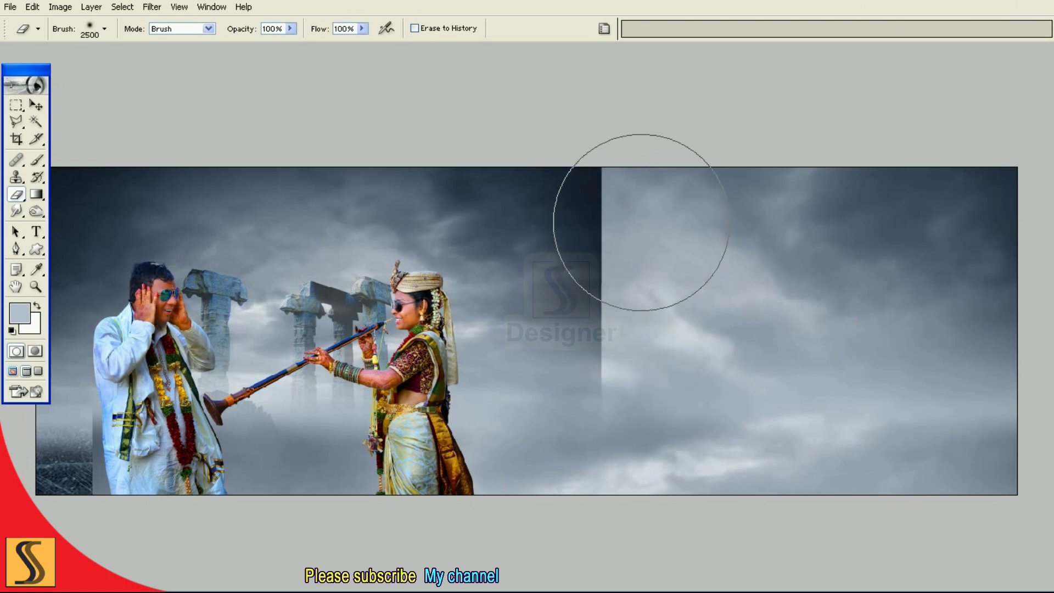
pyautogui.click(640, 215)
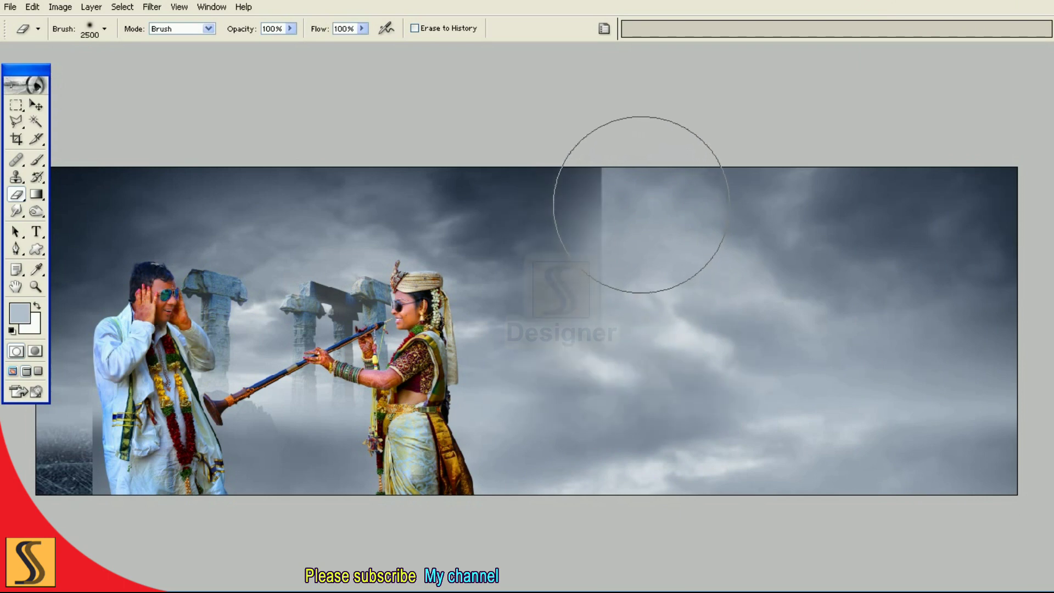
pyautogui.click(613, 193)
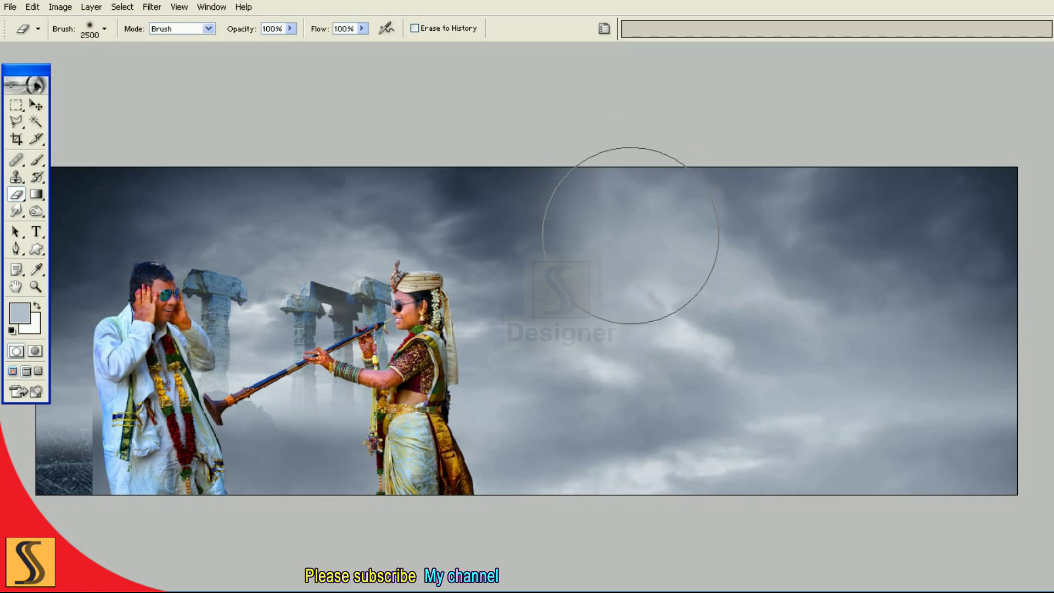
# - With the eraser at 50% opacity, erase across the seam to blend both skies
pyautogui.press('5')
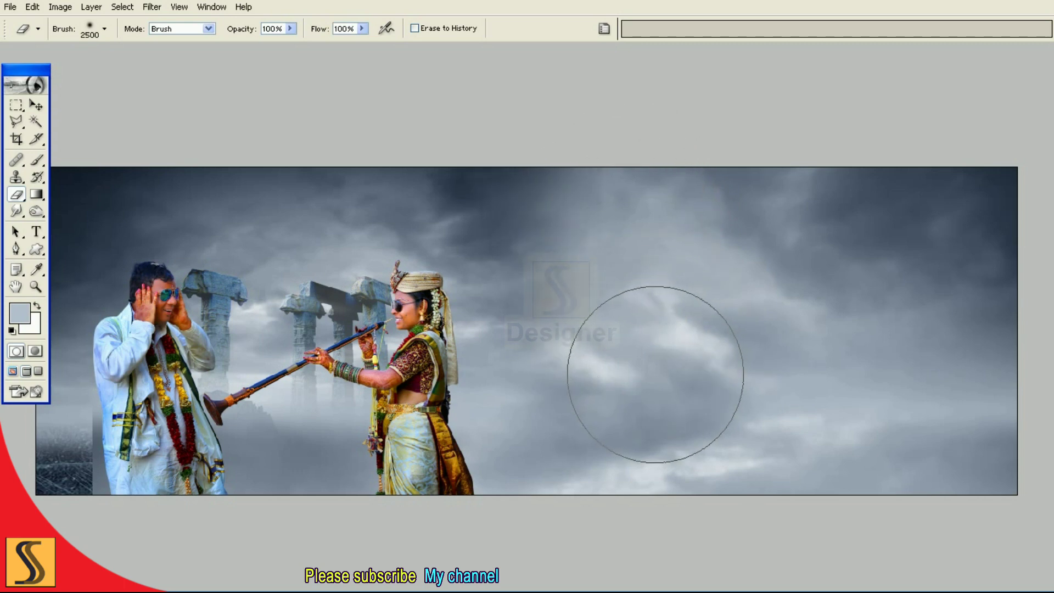
pyautogui.press('[')
pyautogui.press('[')
pyautogui.press('[')
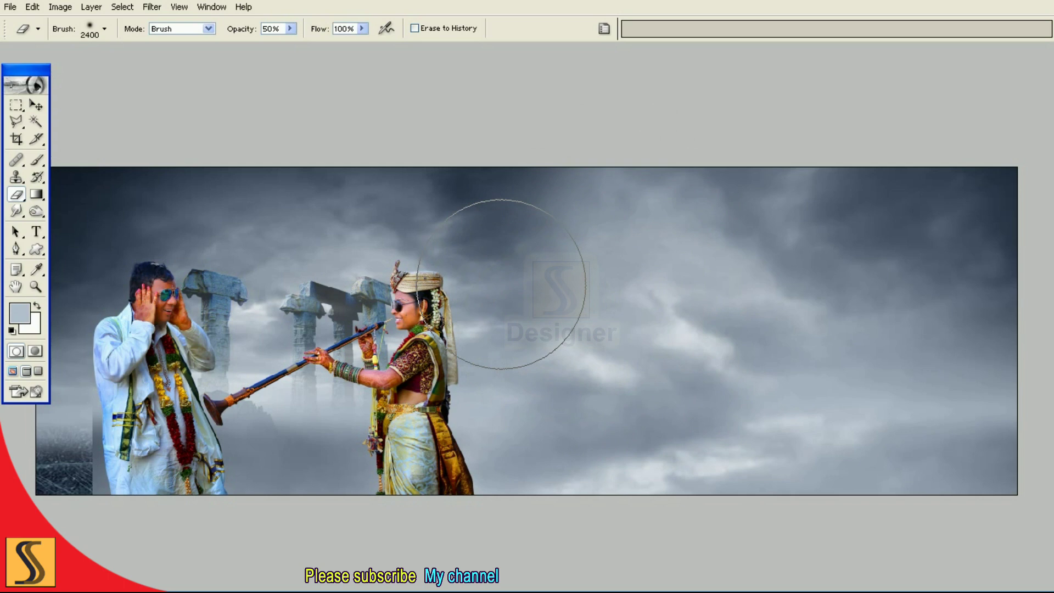
pyautogui.press('[')
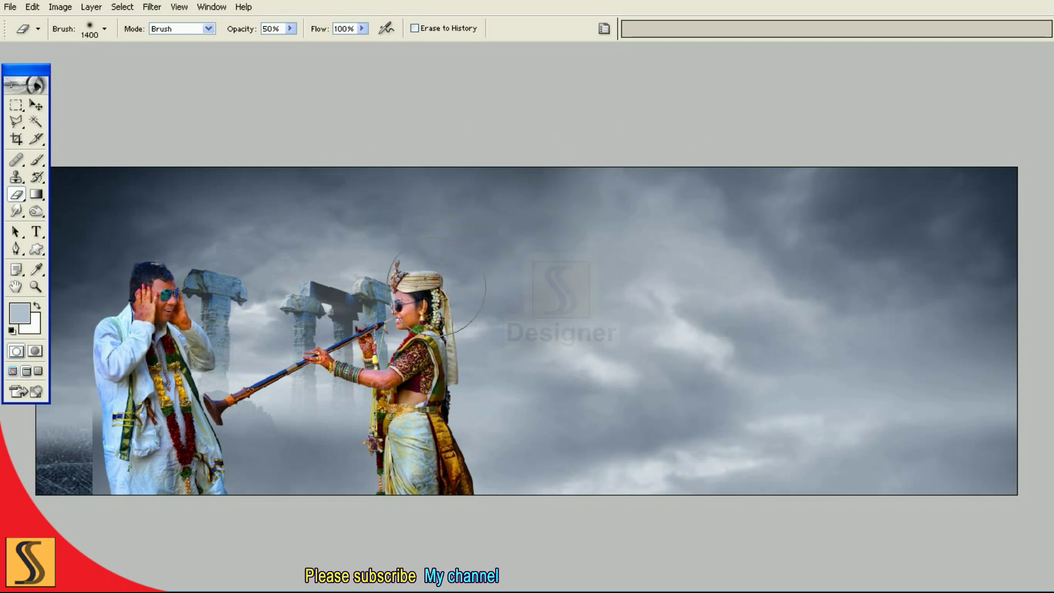
pyautogui.press('[')
pyautogui.press('[')
pyautogui.moveTo(579, 204)
pyautogui.mouseDown()
pyautogui.moveTo(653, 202)
pyautogui.moveTo(652, 321)
pyautogui.mouseUp()
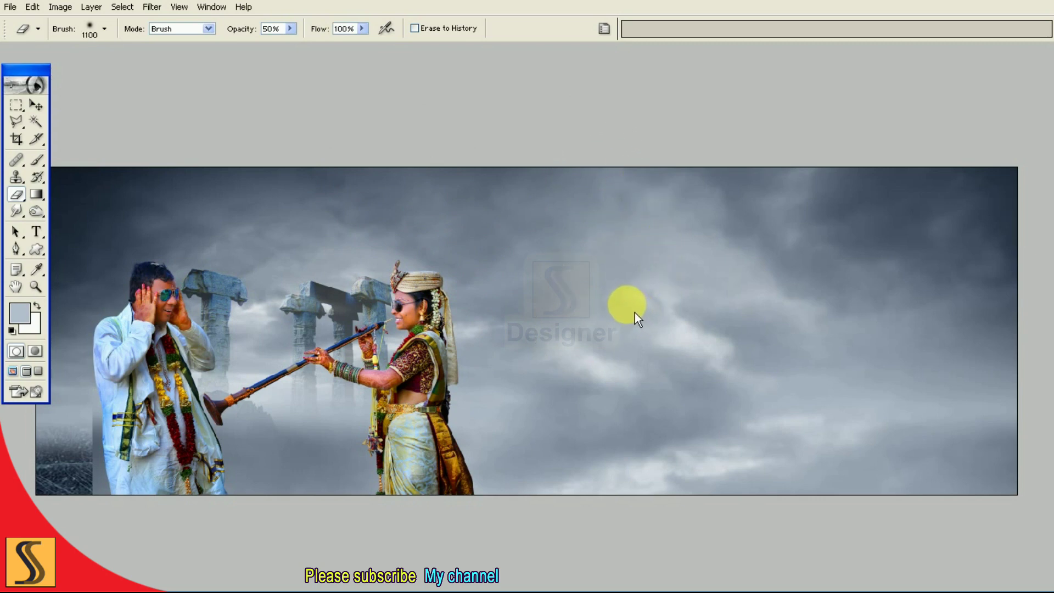
pyautogui.hotkey('ctrl', '-')
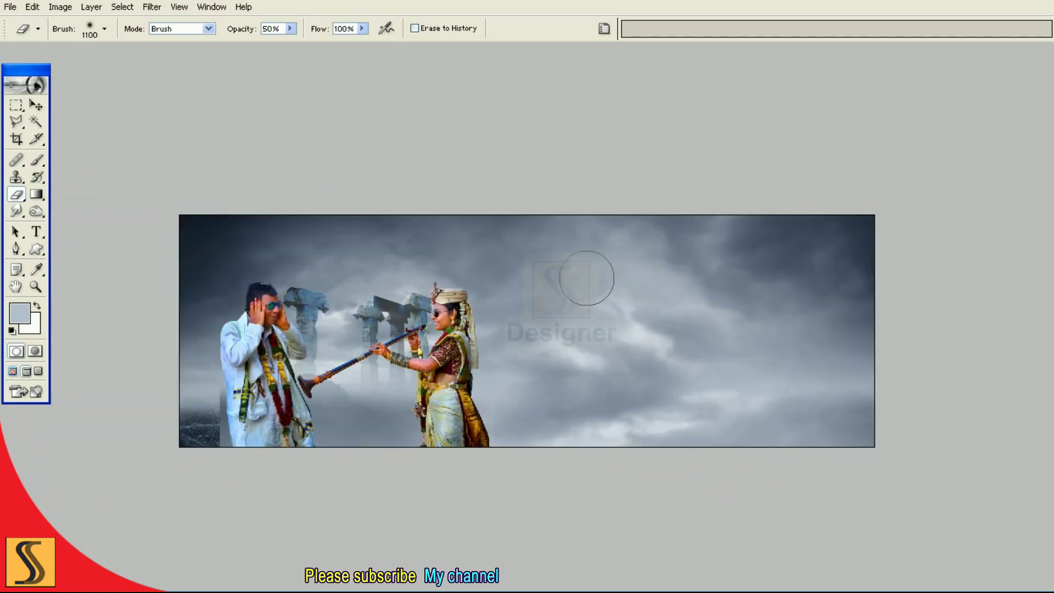
pyautogui.press('v')
pyautogui.press('F7')
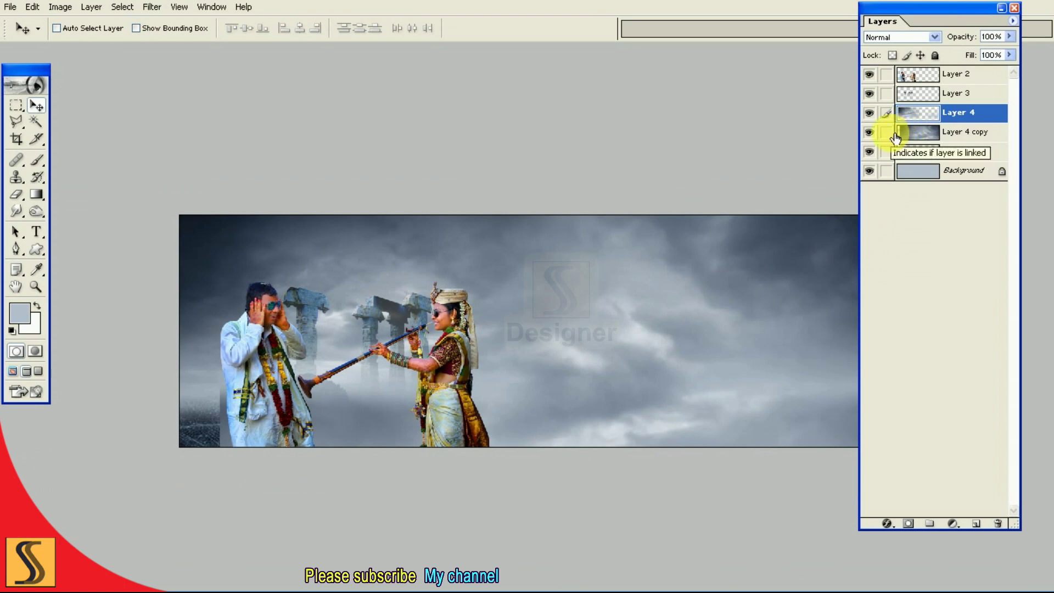
# - Merge Layer 4 copy with its linked sky layer into one
pyautogui.click(932, 134)
pyautogui.click(1013, 22)
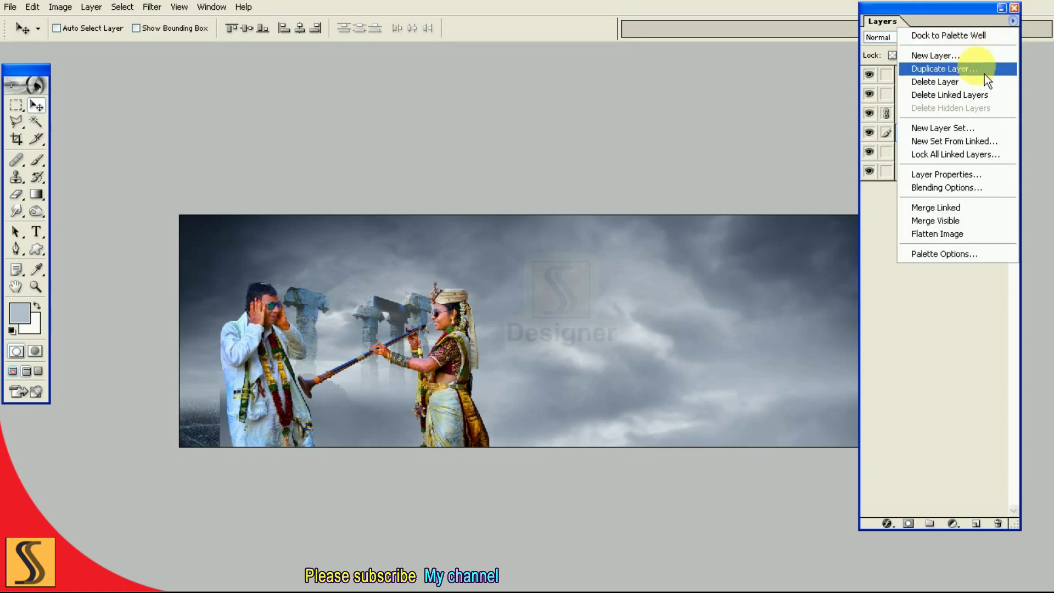
pyautogui.click(986, 214)
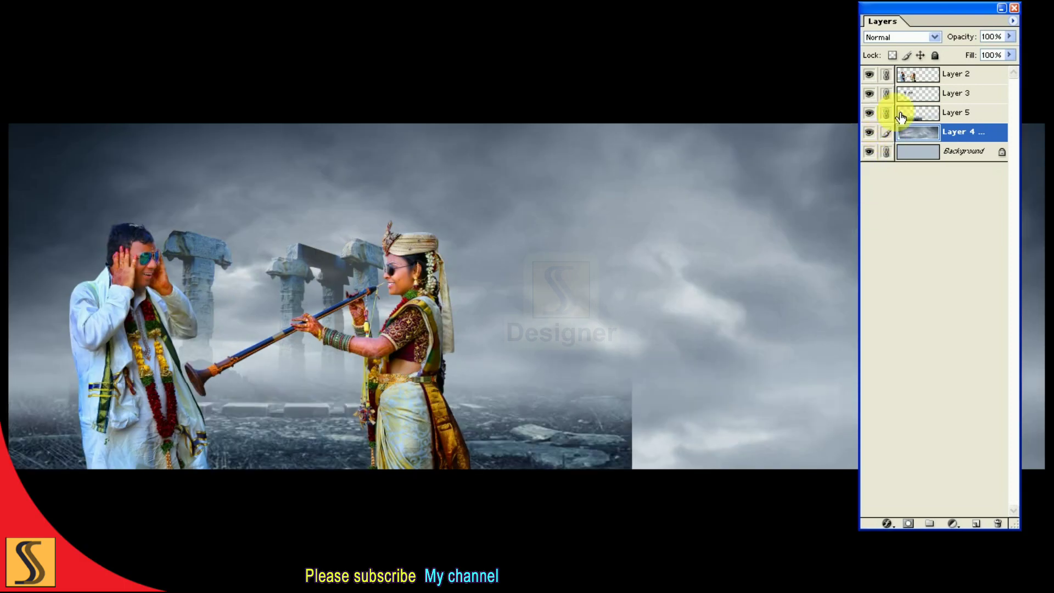
pyautogui.click(900, 112)
pyautogui.press('Tab')
pyautogui.press('Tab')
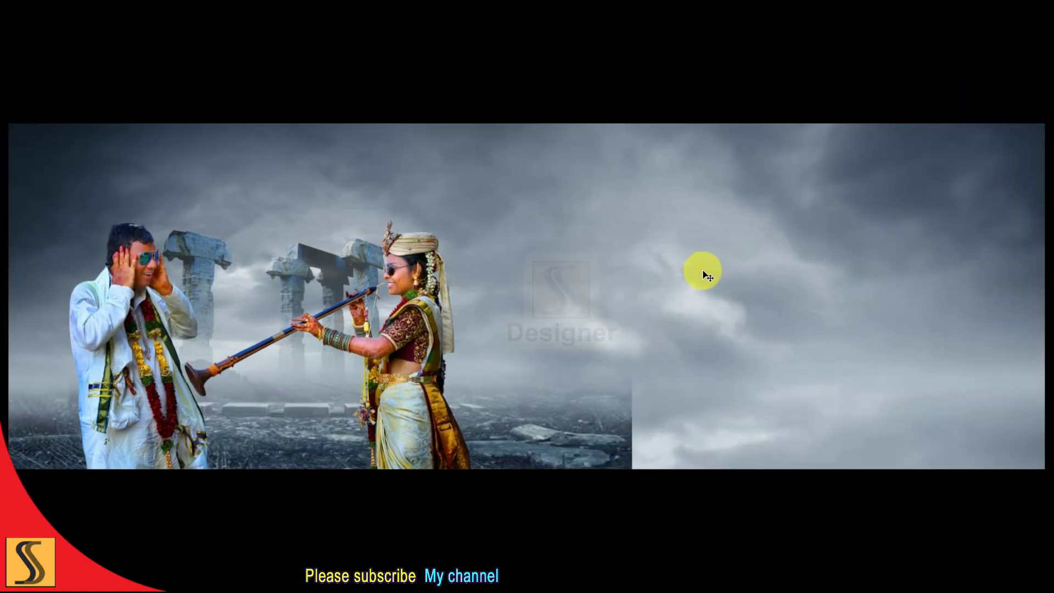
pyautogui.press('f')
pyautogui.press('Tab')
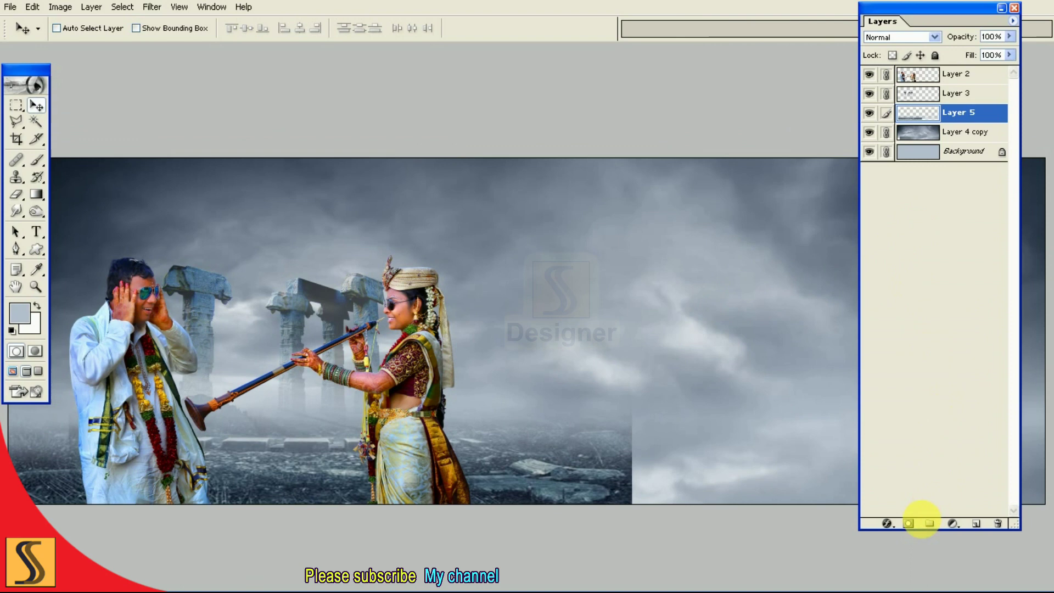
# - Mask Layer 5 and gradient-fade its hard right edge into the mist
pyautogui.click(908, 524)
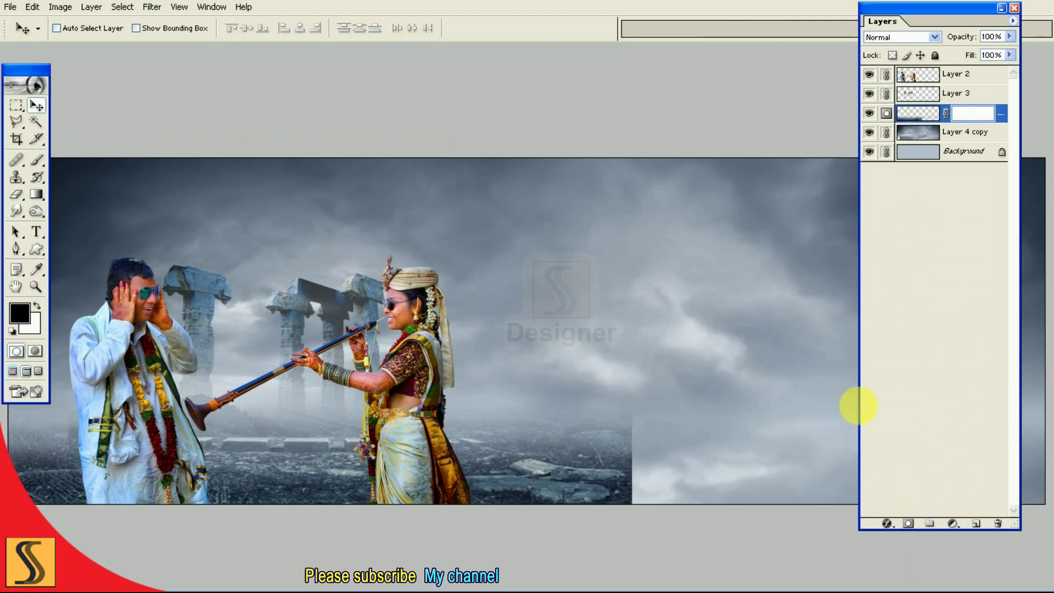
pyautogui.click(38, 194)
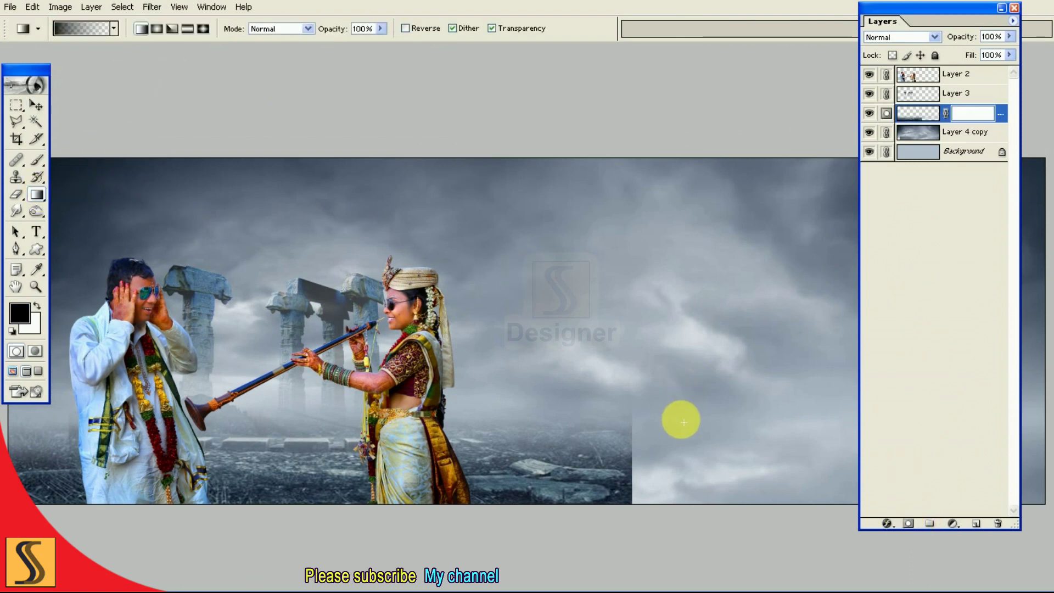
pyautogui.press('F7')
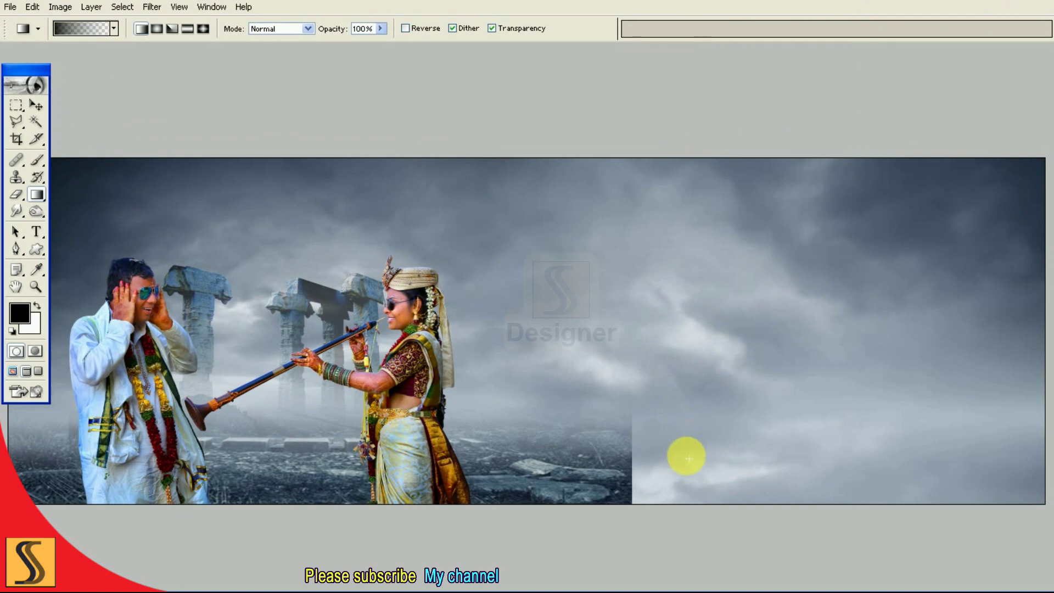
pyautogui.moveTo(719, 458); pyautogui.dragTo(666, 462)
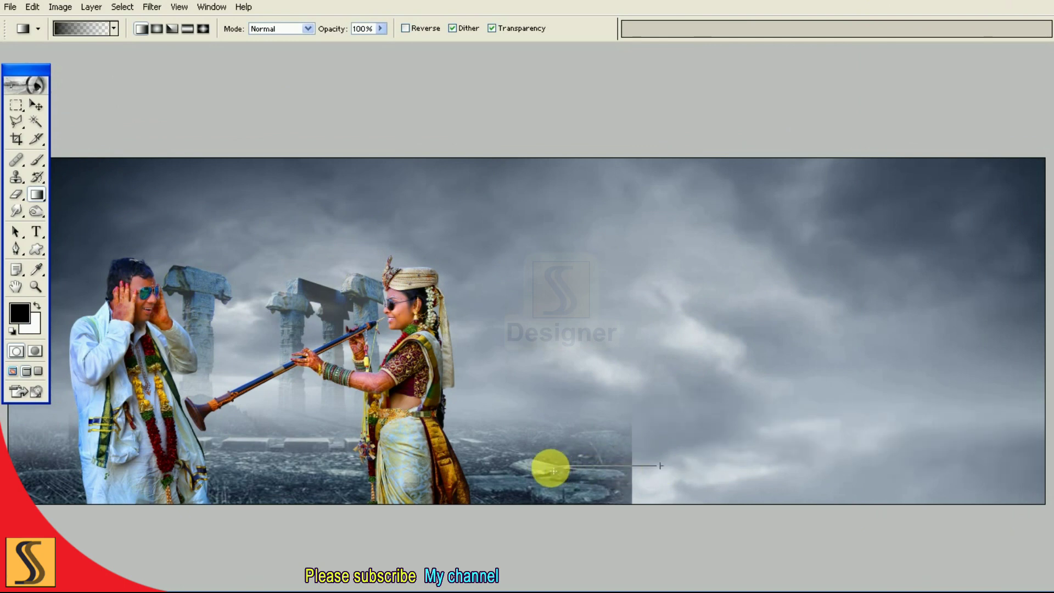
pyautogui.moveTo(630, 468); pyautogui.dragTo(506, 481)
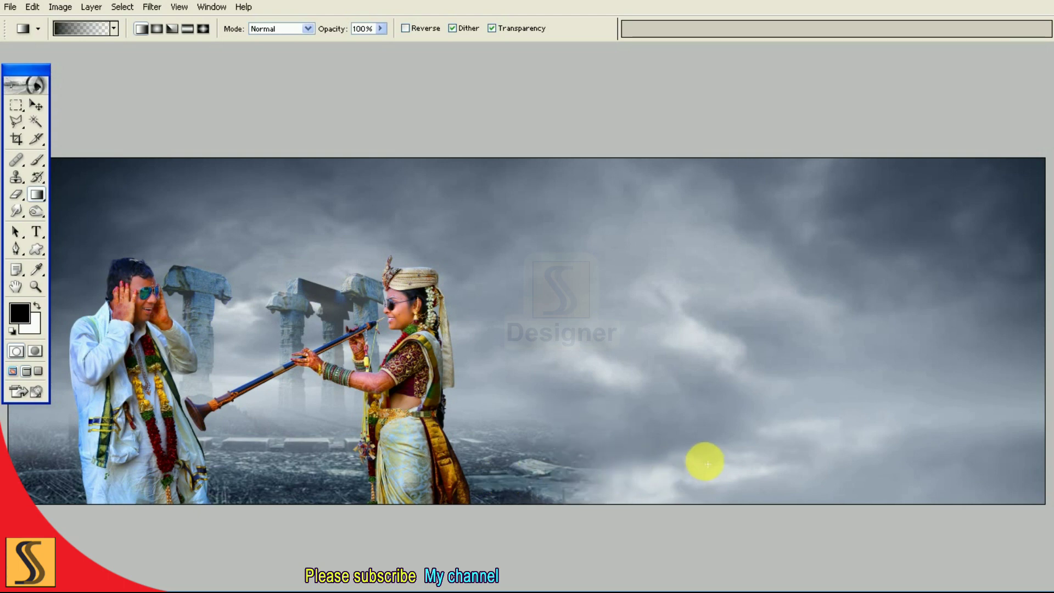
pyautogui.moveTo(751, 454)
pyautogui.mouseDown()
pyautogui.moveTo(453, 477)
pyautogui.moveTo(353, 470)
pyautogui.mouseUp()
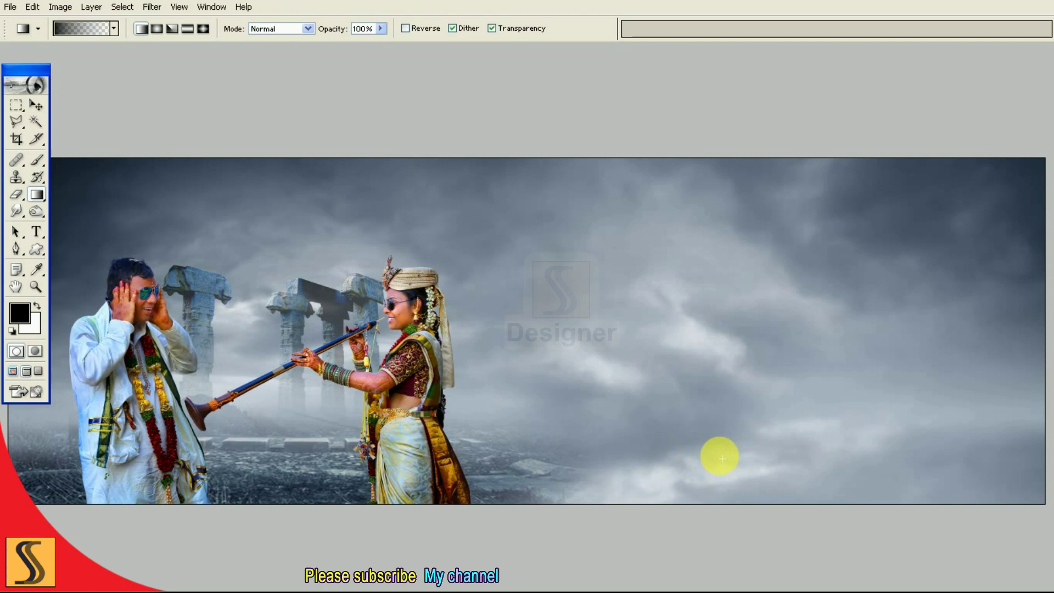
pyautogui.moveTo(718, 453); pyautogui.dragTo(308, 485)
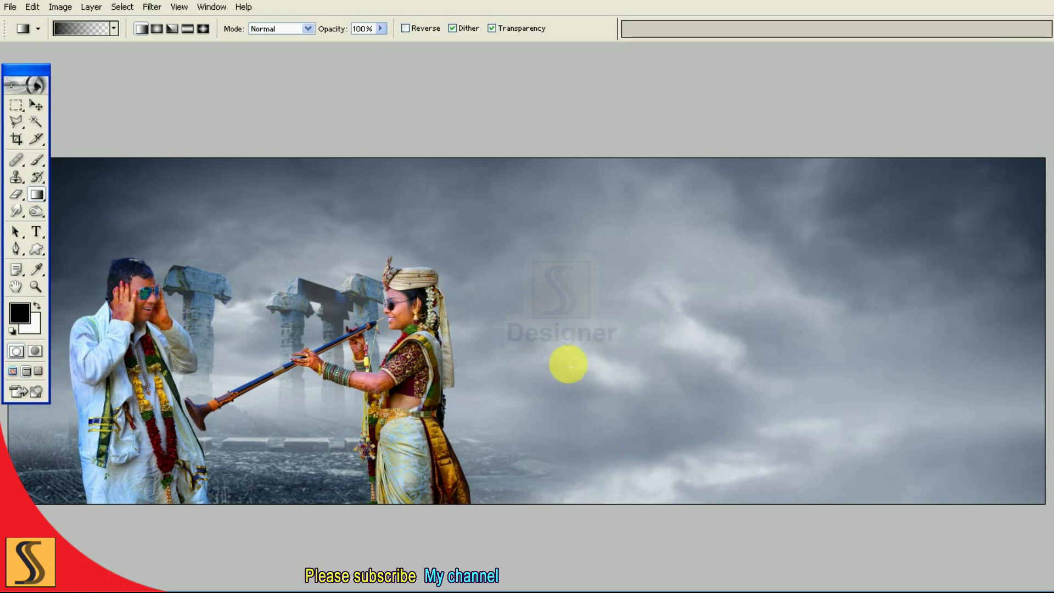
pyautogui.click(36, 105)
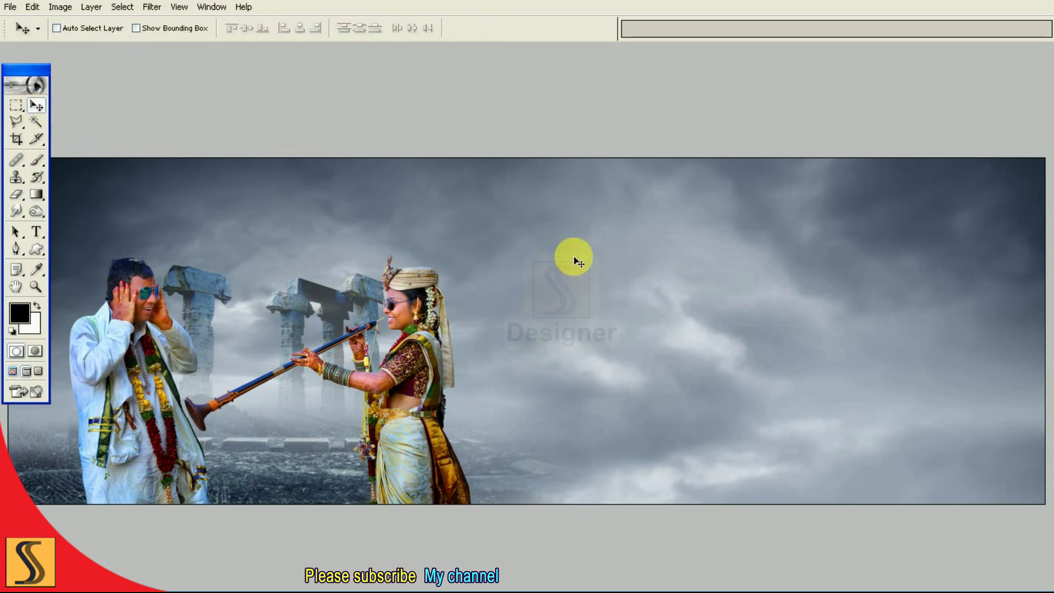
# - Choose an option from the ground mask's right-click menu
pyautogui.press('F7')
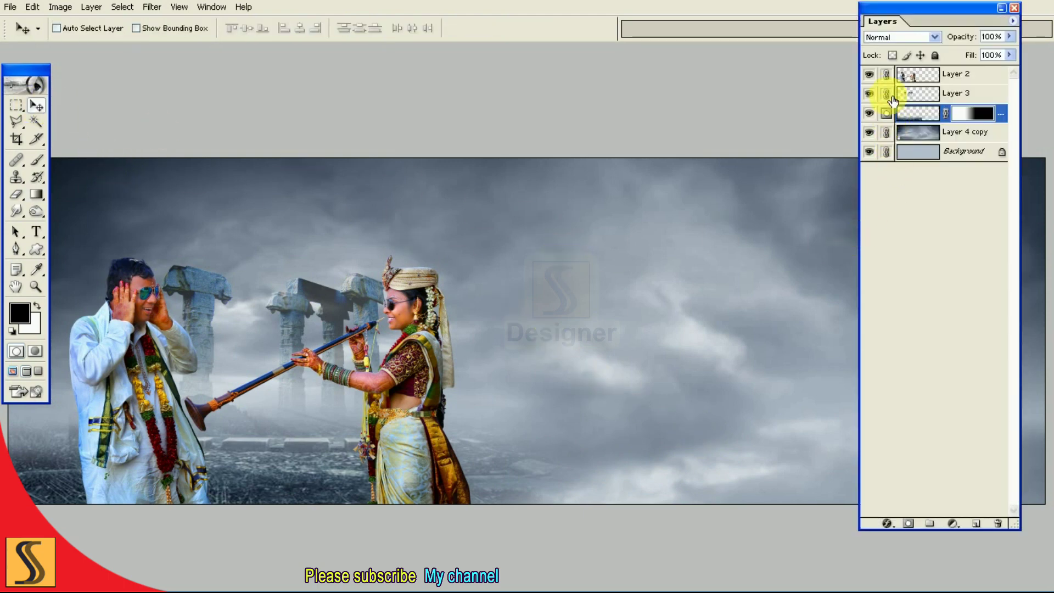
pyautogui.rightClick(964, 113)
pyautogui.click(867, 215)
pyautogui.press('F7')
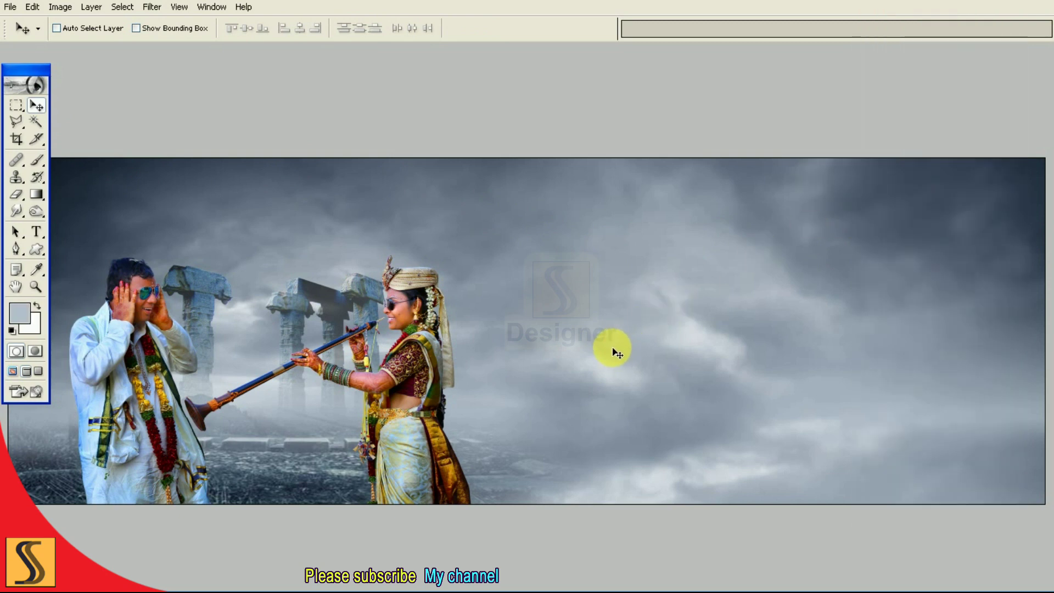
pyautogui.press('Tab')
# - Free Transform Layer 5 wider toward the right and commit the resize
pyautogui.hotkey('ctrl', 't')
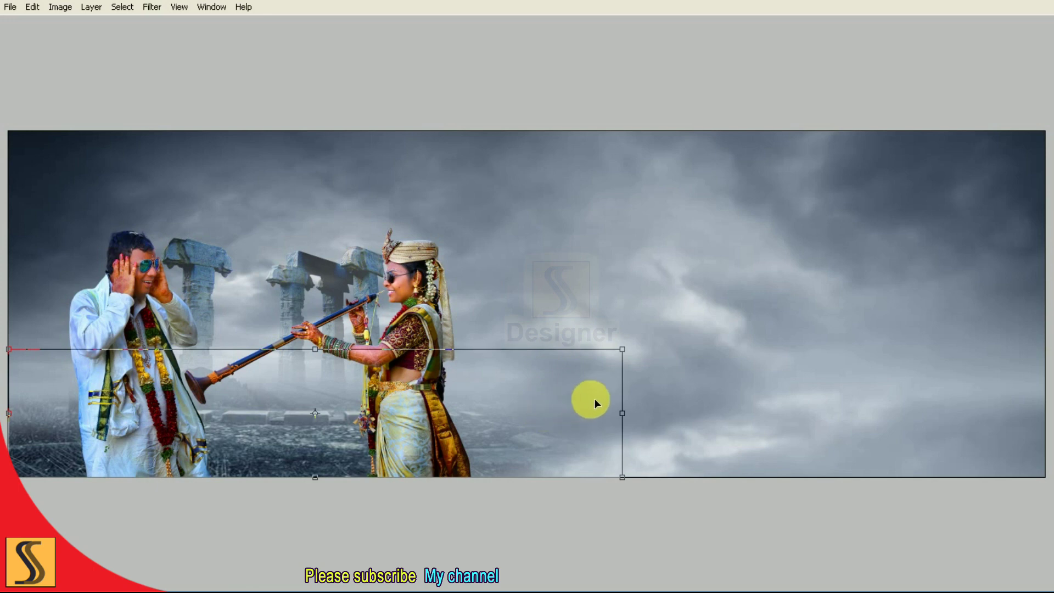
pyautogui.hotkey('ctrl', '-')
pyautogui.moveTo(591, 336)
pyautogui.mouseDown()
pyautogui.moveTo(619, 328)
pyautogui.moveTo(598, 340)
pyautogui.mouseUp()
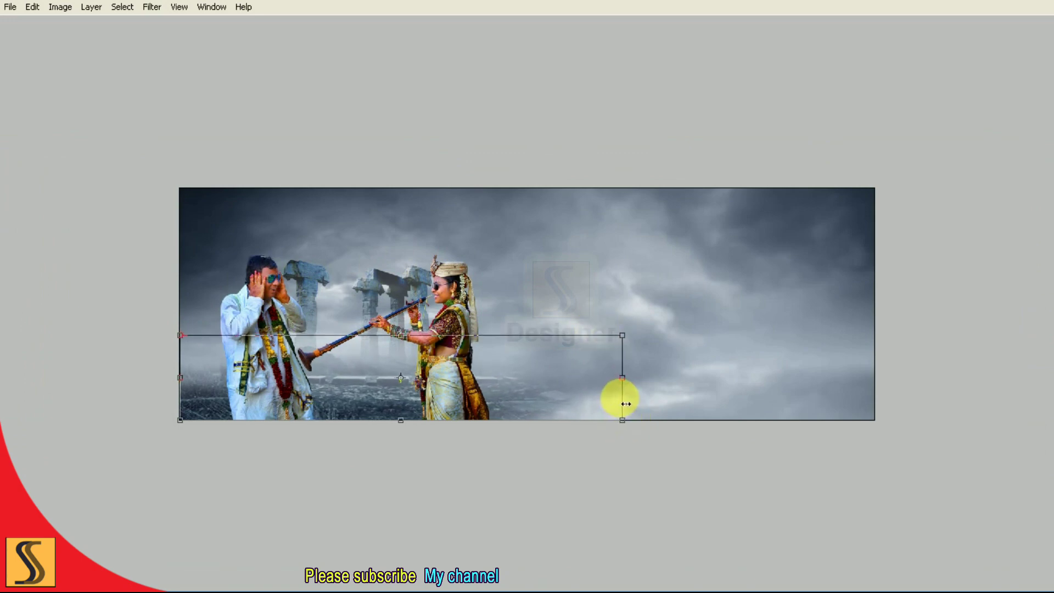
pyautogui.hotkey('ctrl', '0')
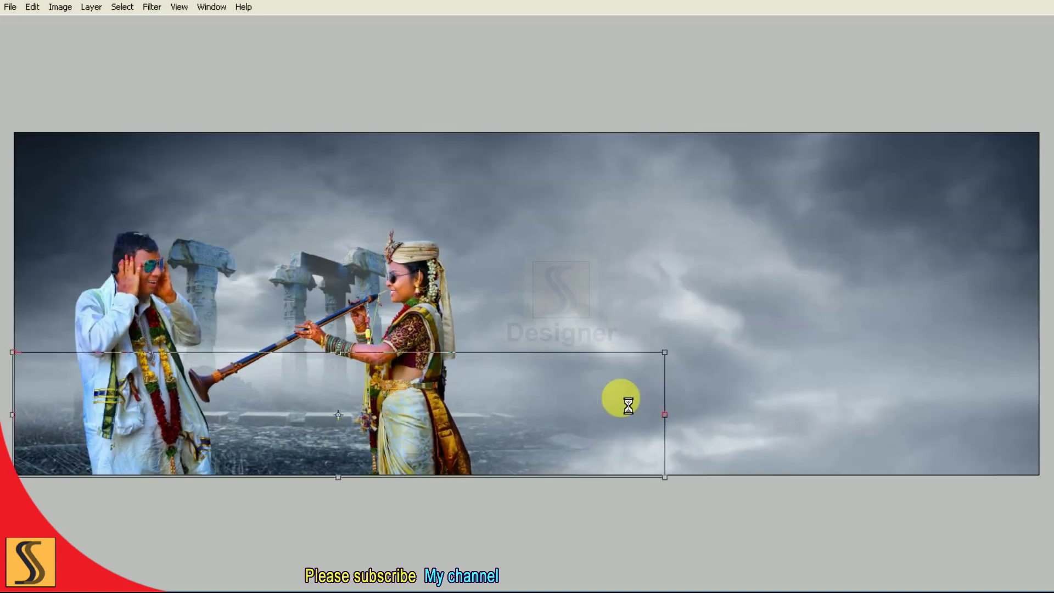
pyautogui.hotkey('alt', 'w')
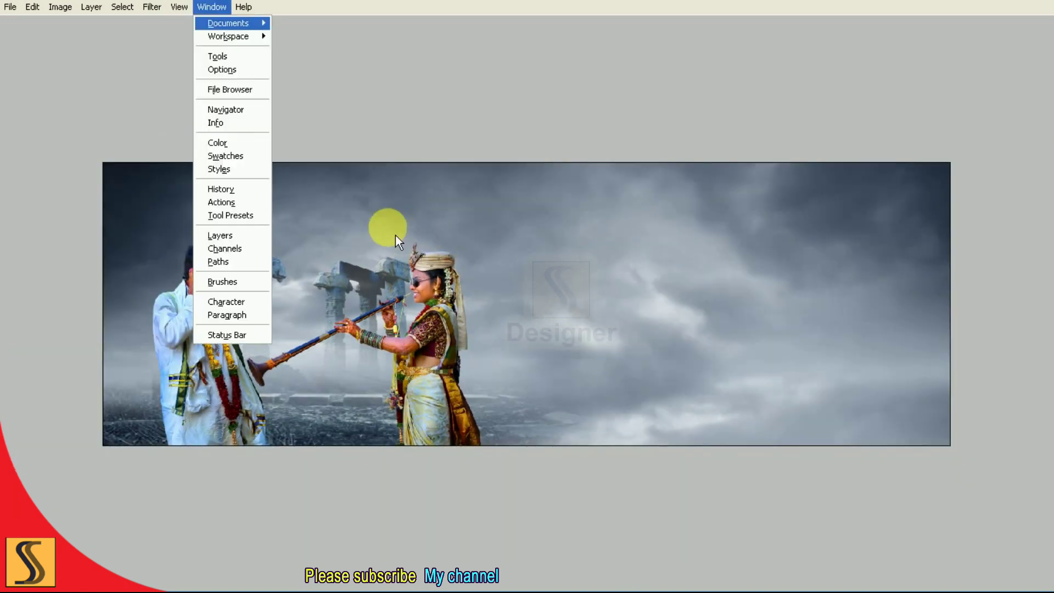
# - Outline the sky right of the couple with a Polygonal Lasso selection
pyautogui.press('t')
pyautogui.click(414, 114)
pyautogui.click(541, 190)
pyautogui.click(591, 267)
pyautogui.click(575, 351)
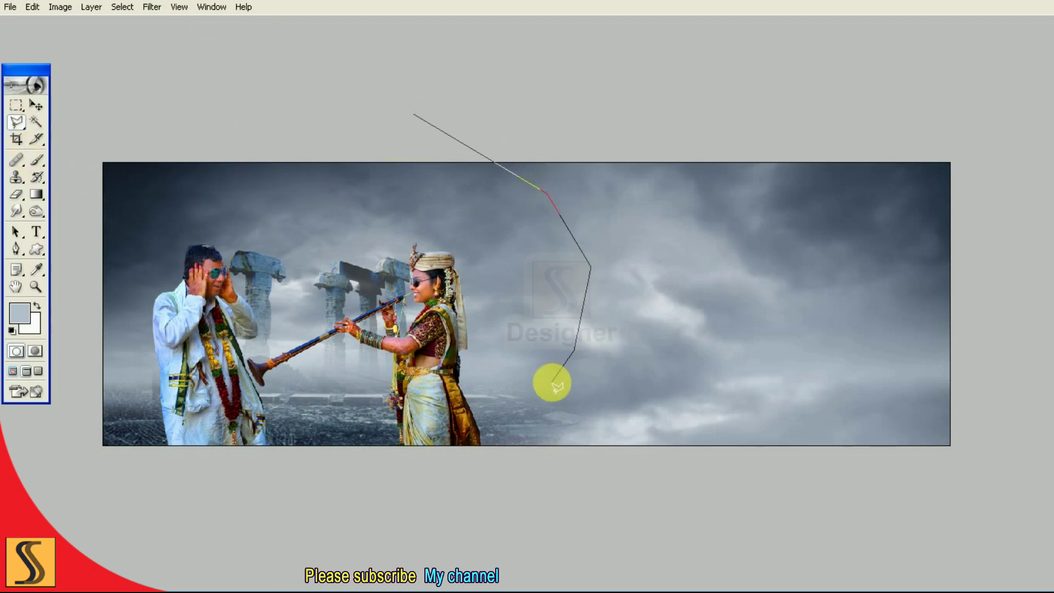
pyautogui.click(220, 523)
pyautogui.click(1037, 528)
pyautogui.click(1047, 353)
pyautogui.doubleClick(941, 82)
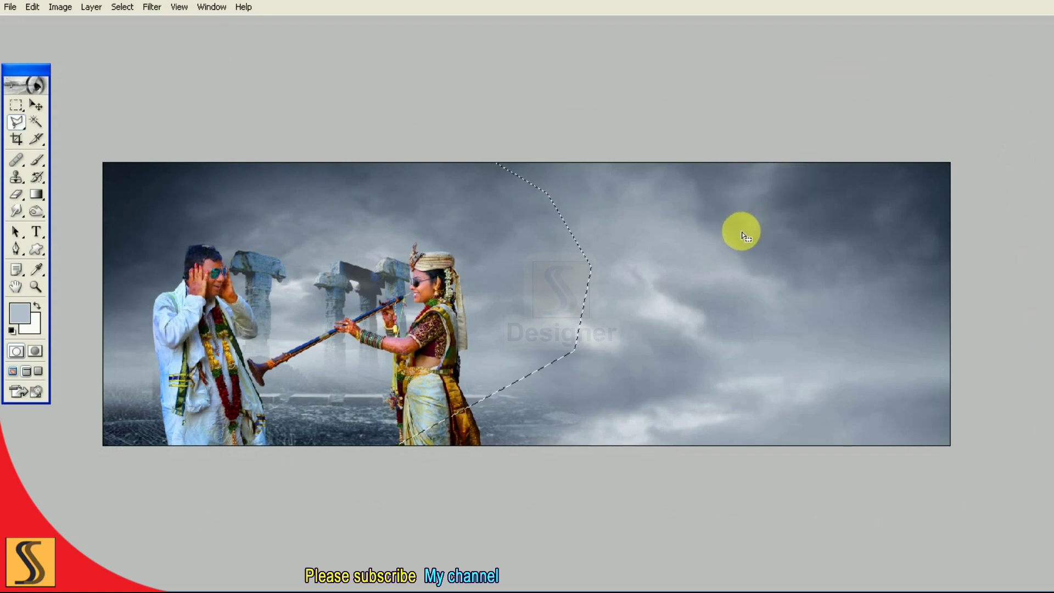
# - Feather the sky selection by 25 pixels
pyautogui.rightClick(741, 233)
pyautogui.click(817, 268)
pyautogui.write('25')
pyautogui.click(842, 275)
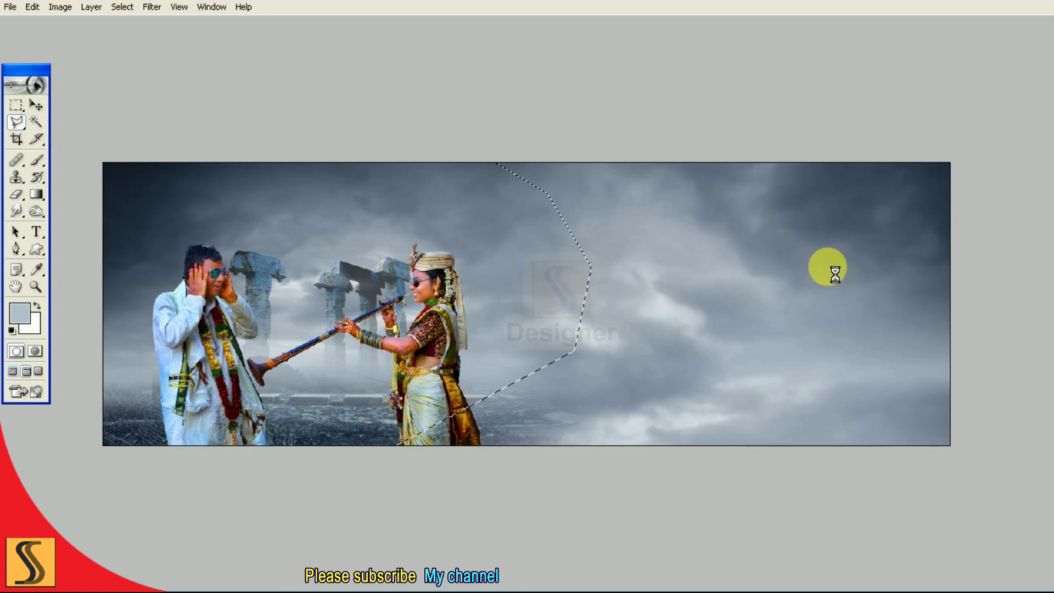
pyautogui.press('F7')
pyautogui.press('v')
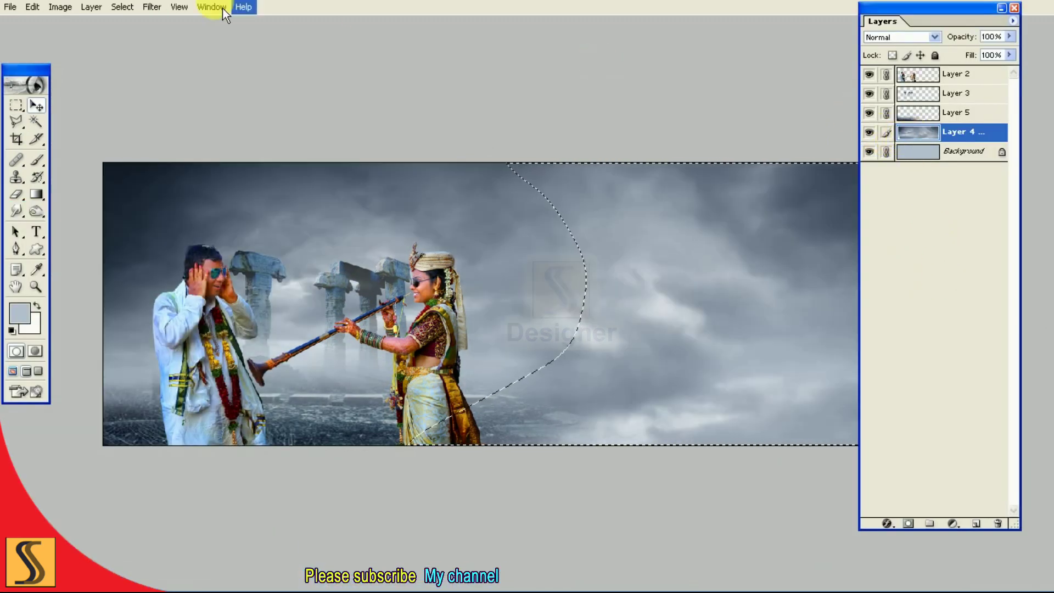
# - Apply a radius-70 Gaussian Blur to the sky and nudge the couple slightly right
pyautogui.click(153, 8)
pyautogui.moveTo(160, 102)
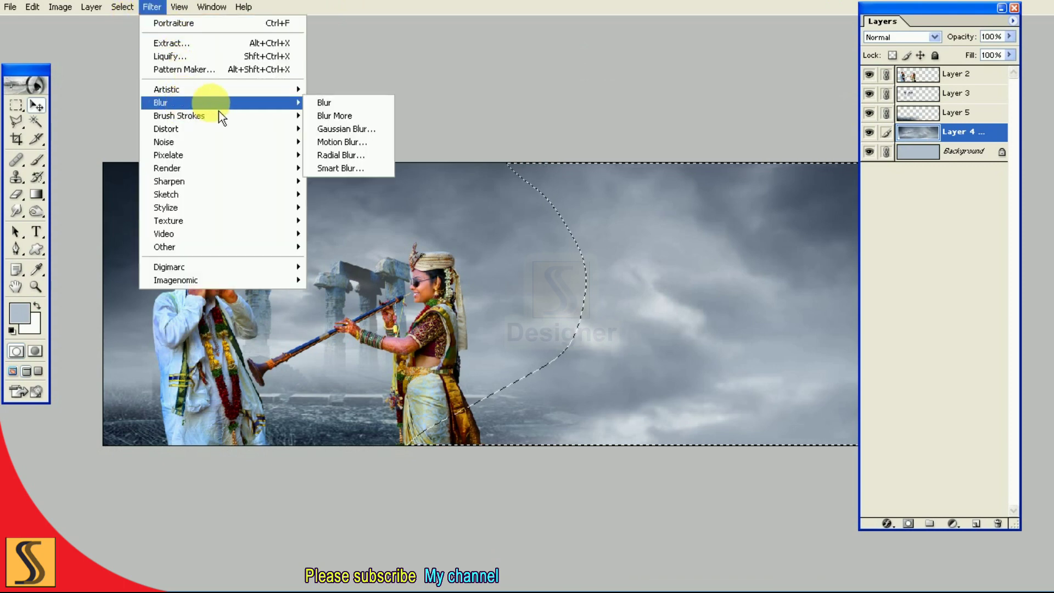
pyautogui.click(341, 130)
pyautogui.moveTo(658, 45); pyautogui.dragTo(282, 44)
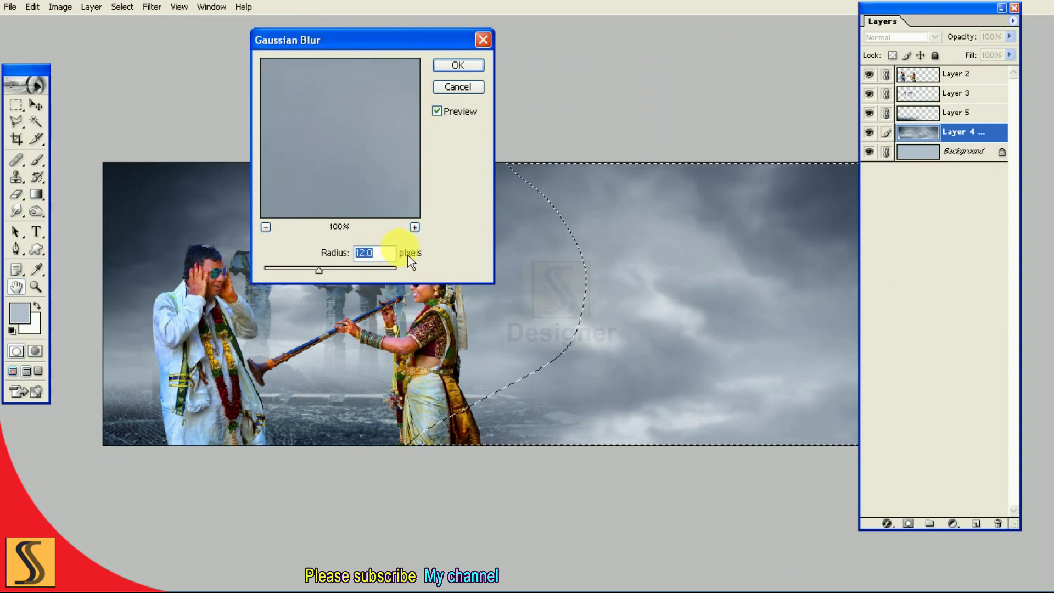
pyautogui.press('BackSpace')
pyautogui.press('BackSpace')
pyautogui.write('70')
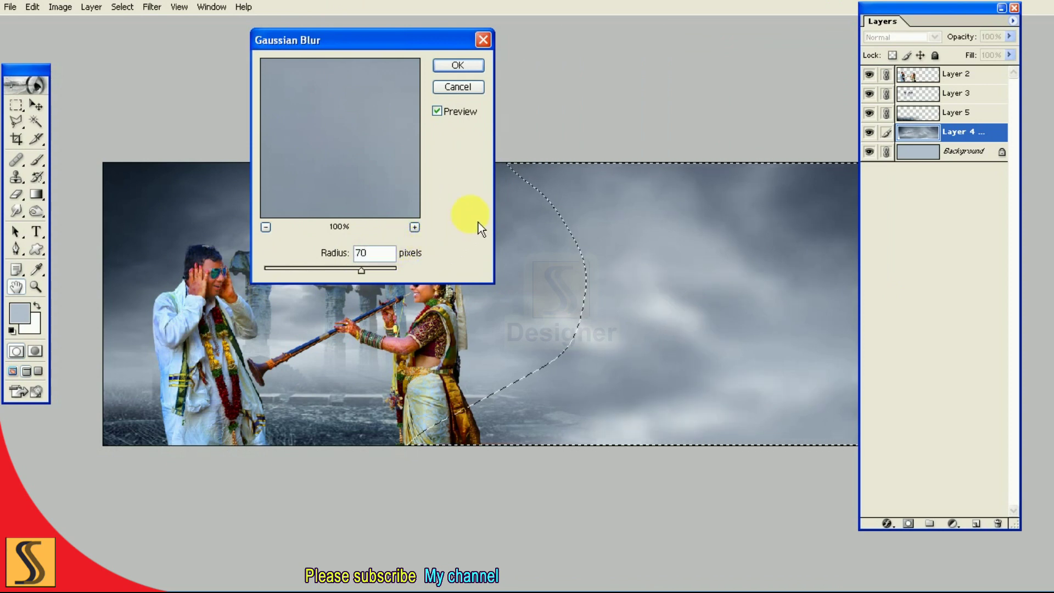
pyautogui.click(460, 67)
pyautogui.press('F7')
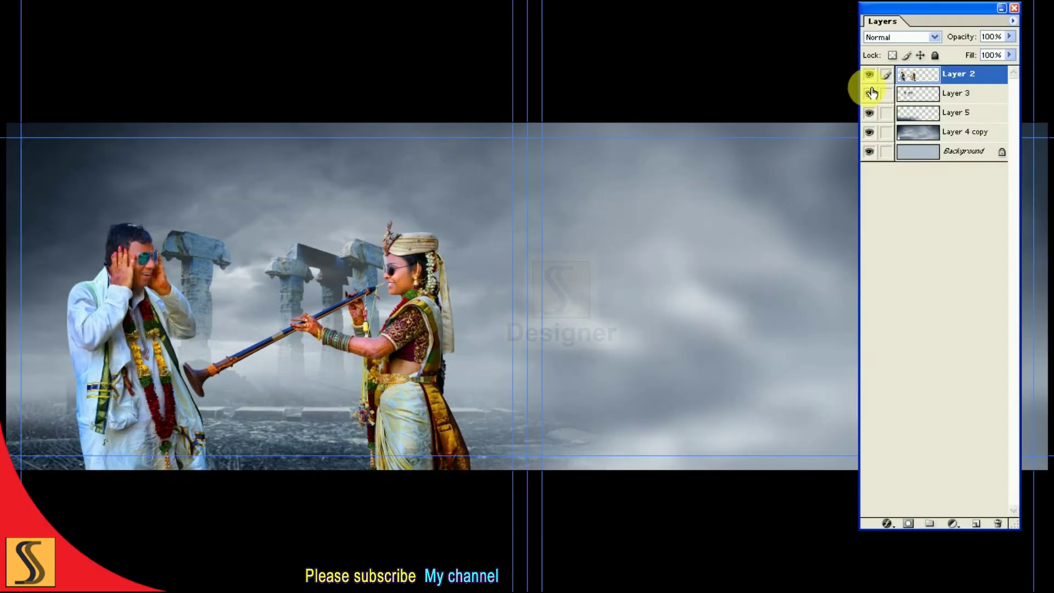
pyautogui.click(869, 75)
pyautogui.press('Right')
pyautogui.press('Right')
pyautogui.press('Right')
pyautogui.press('Right')
pyautogui.press('Right')
pyautogui.press('Right')
pyautogui.press('Right')
pyautogui.press('Right')
pyautogui.press('Right')
pyautogui.press('Right')
pyautogui.press('Right')
pyautogui.press('Right')
pyautogui.press('Right')
pyautogui.press('Right')
pyautogui.press('Right')
pyautogui.press('Right')
pyautogui.press('Right')
pyautogui.press('Right')
pyautogui.press('Right')
pyautogui.press('Right')
pyautogui.press('Right')
pyautogui.press('Right')
pyautogui.press('Right')
pyautogui.press('Right')
pyautogui.press('Right')
pyautogui.press('Right')
pyautogui.press('Right')
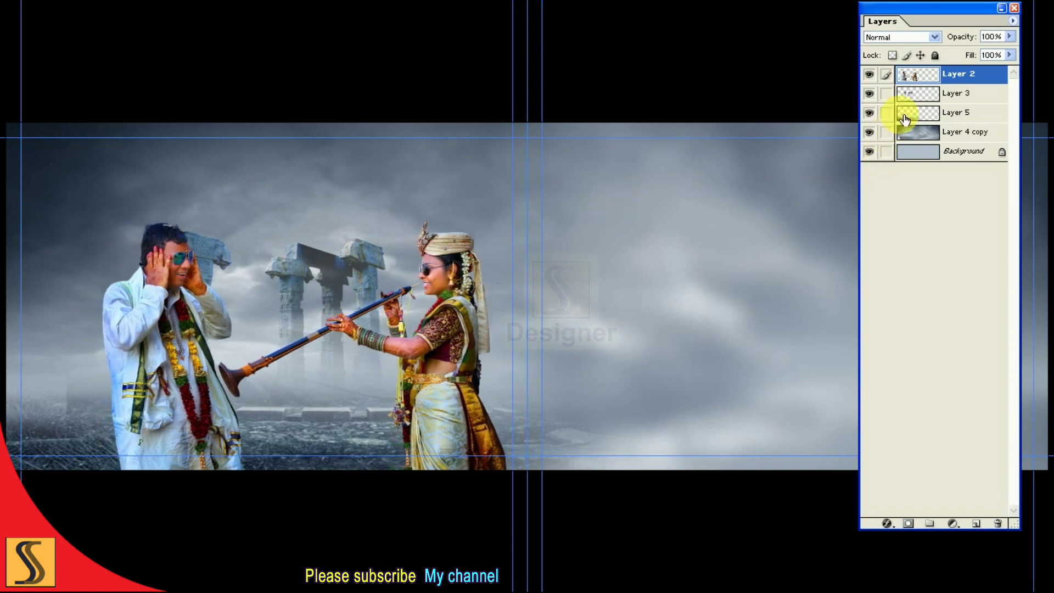
# - Shrink the Layer 3 pillars slightly and nudge them right and down
pyautogui.click(906, 93)
pyautogui.press('Right')
pyautogui.press('Right')
pyautogui.press('Right')
pyautogui.press('Right')
pyautogui.press('Right')
pyautogui.press('Right')
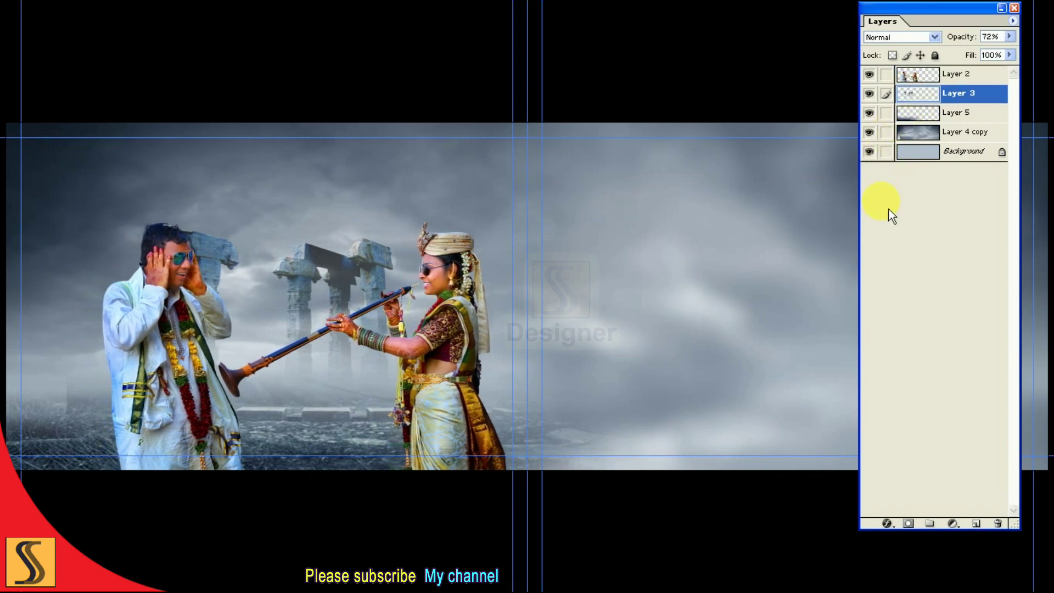
pyautogui.press('Right')
pyautogui.press('Right')
pyautogui.press('Right')
pyautogui.press('Right')
pyautogui.press('Right')
pyautogui.press('Right')
pyautogui.press('Right')
pyautogui.press('Right')
pyautogui.press('Right')
pyautogui.press('Left')
pyautogui.press('Left')
pyautogui.press('Left')
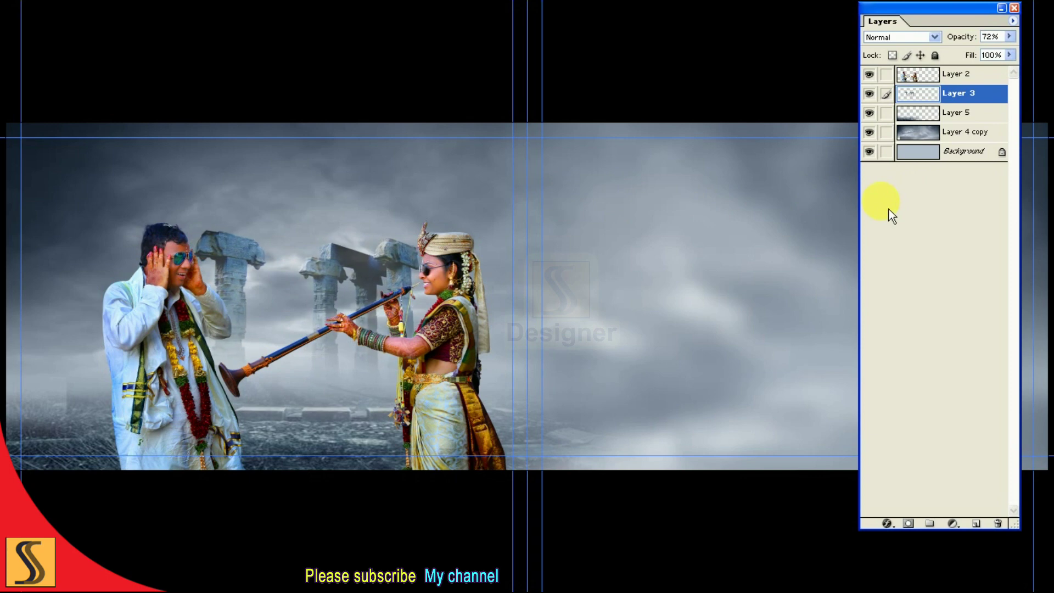
pyautogui.hotkey('ctrl', 't')
pyautogui.moveTo(423, 236); pyautogui.dragTo(415, 247)
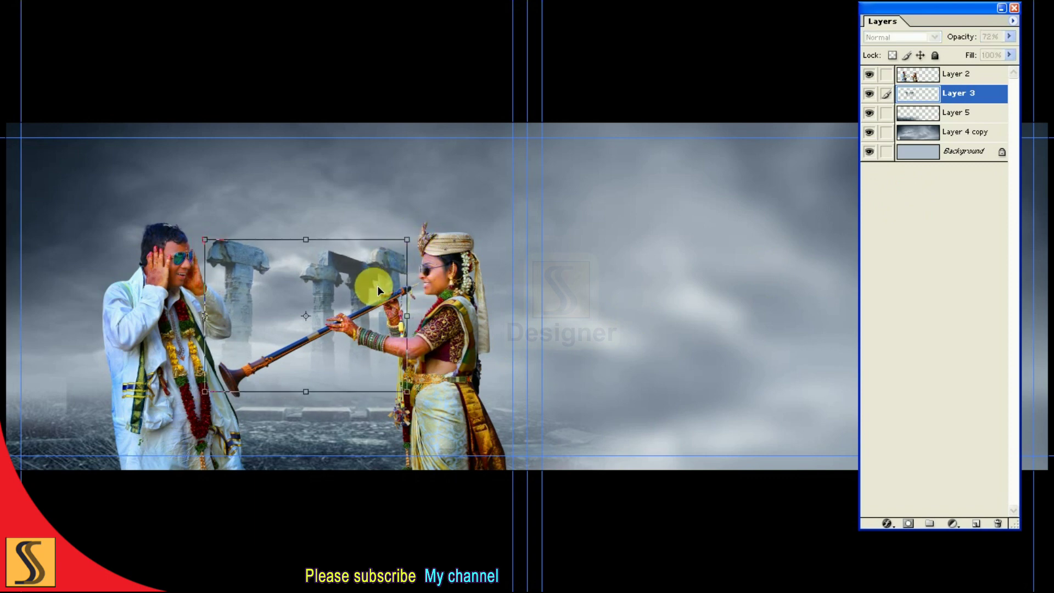
pyautogui.press('Down')
pyautogui.press('Right')
pyautogui.press('Right')
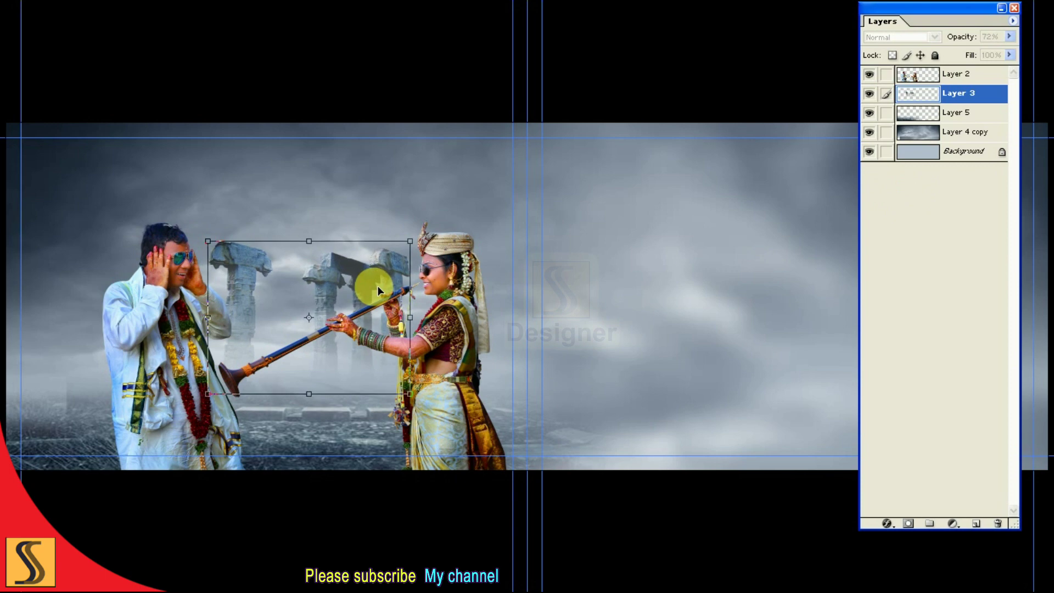
# - Apply a 5-pixel Gaussian Blur to the Layer 3 pillars
pyautogui.hotkey('shift', 'f')
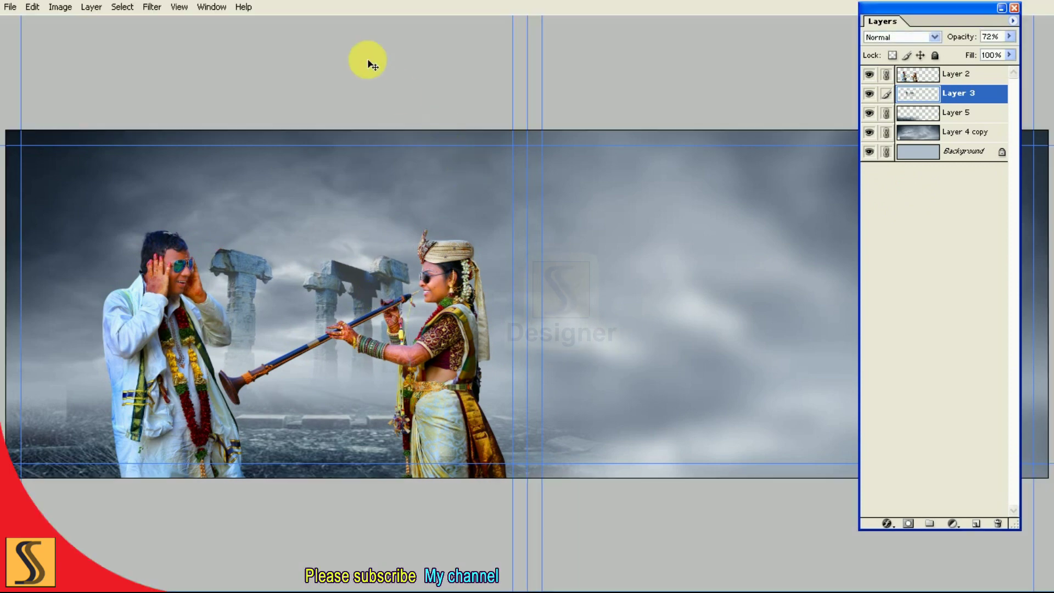
pyautogui.moveTo(886, 151); pyautogui.dragTo(885, 77)
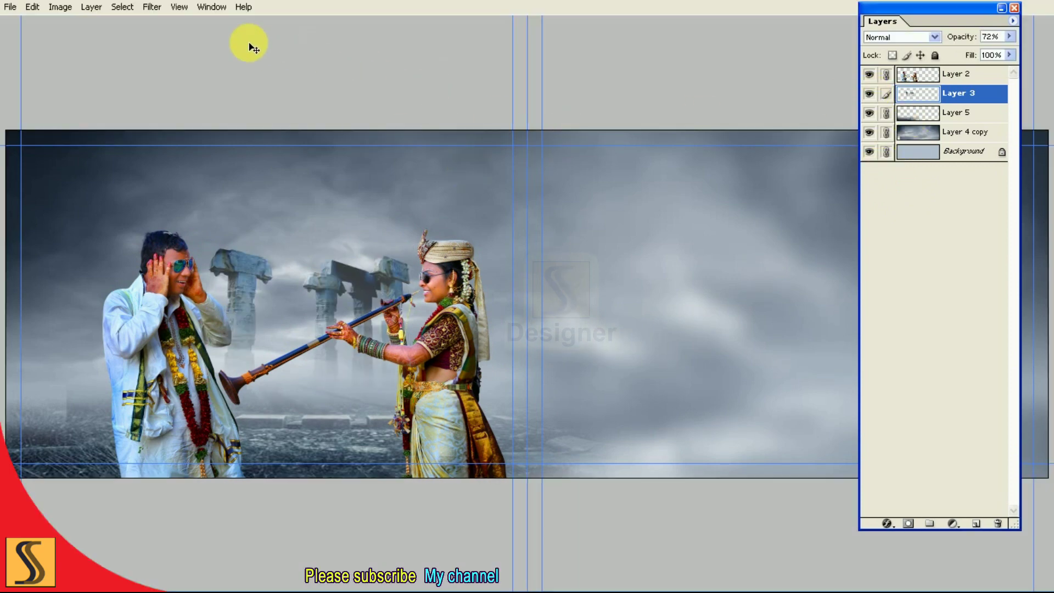
pyautogui.click(154, 7)
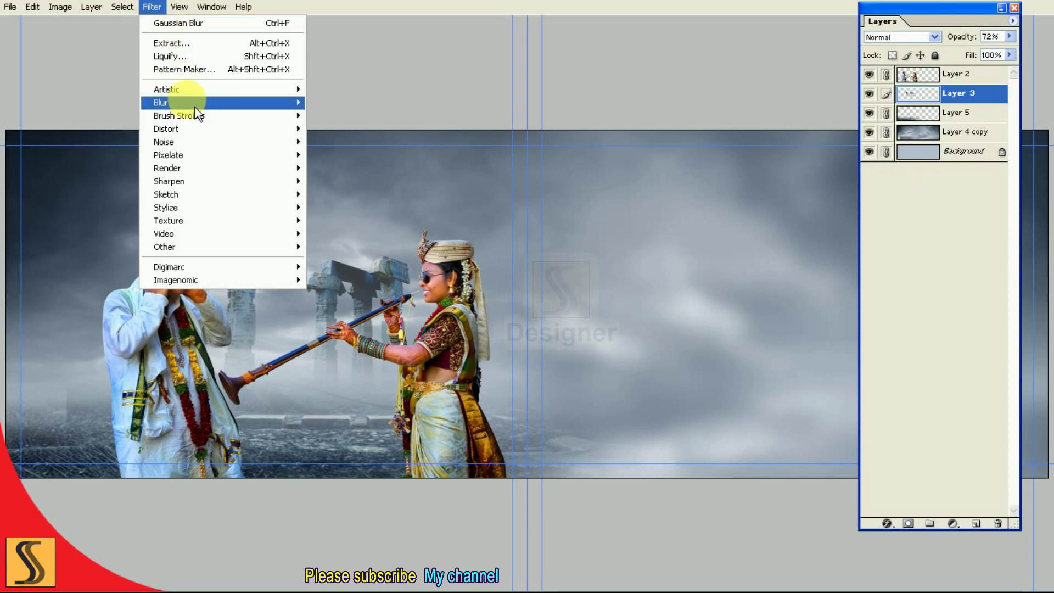
pyautogui.moveTo(161, 102)
pyautogui.click(391, 127)
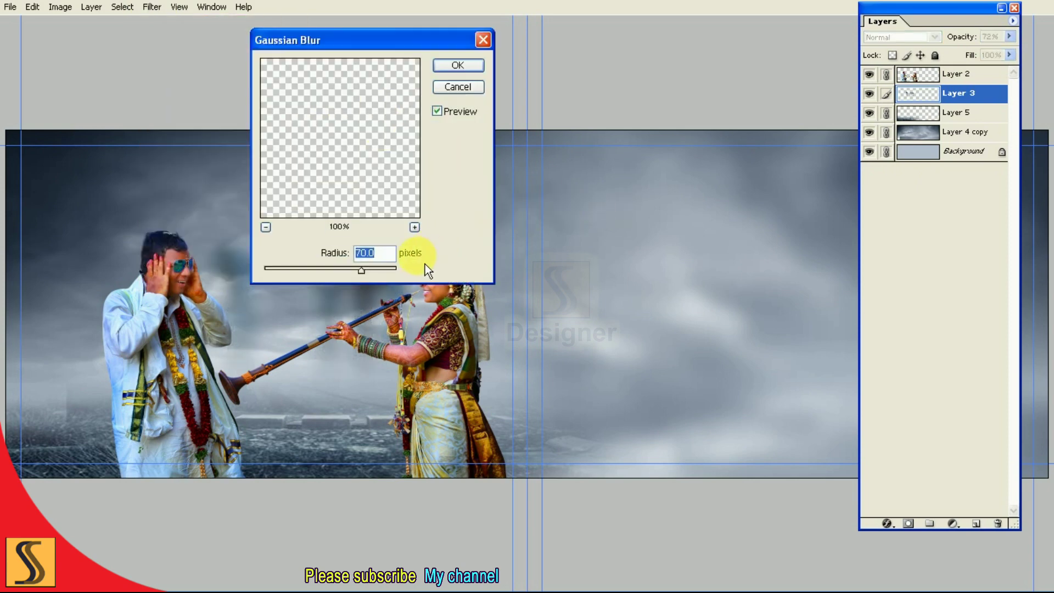
pyautogui.write('5')
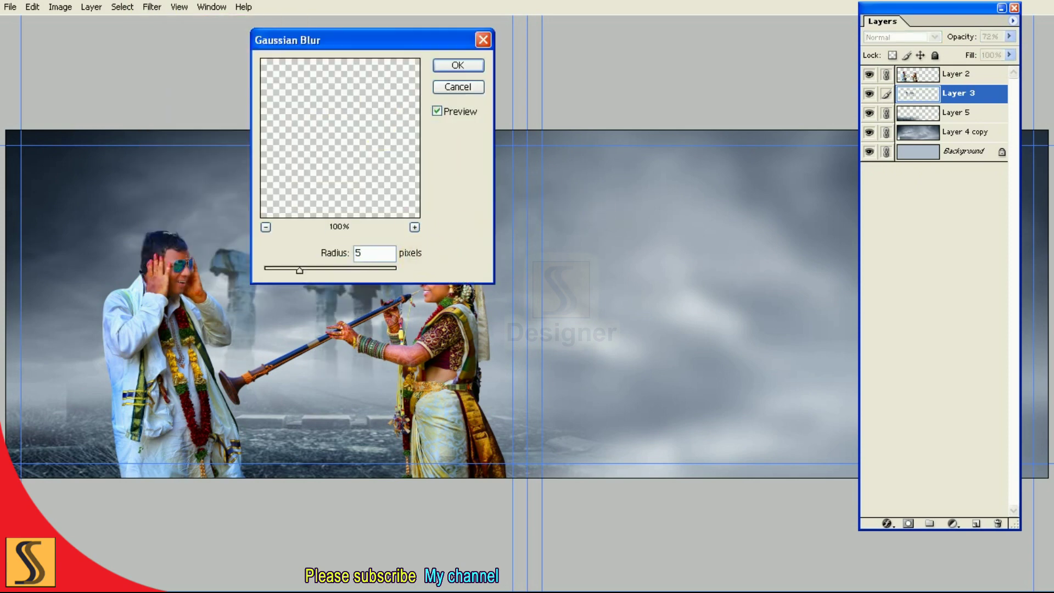
pyautogui.moveTo(400, 40); pyautogui.dragTo(595, 49)
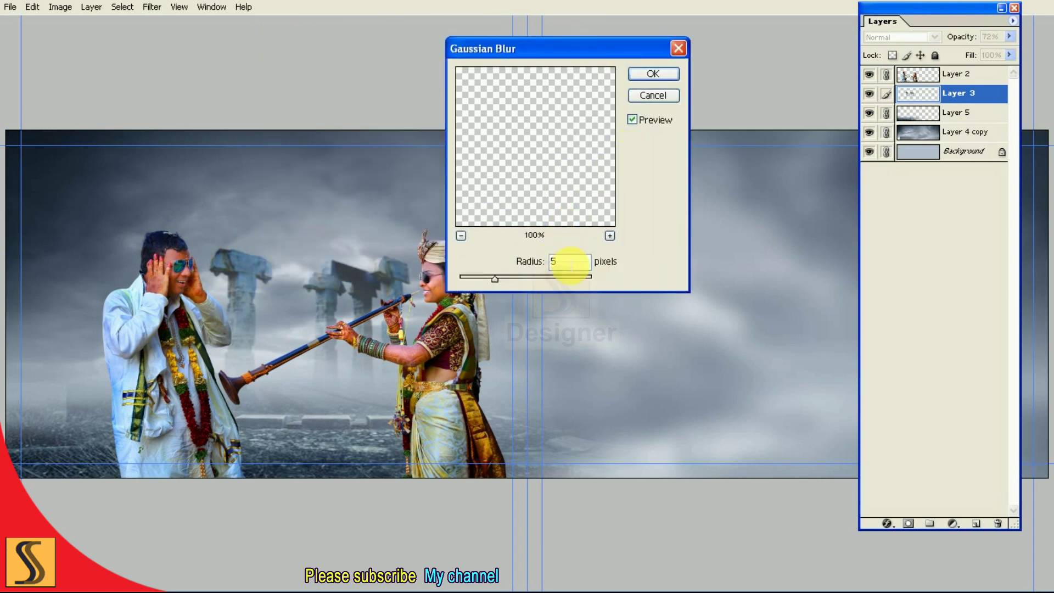
pyautogui.click(674, 79)
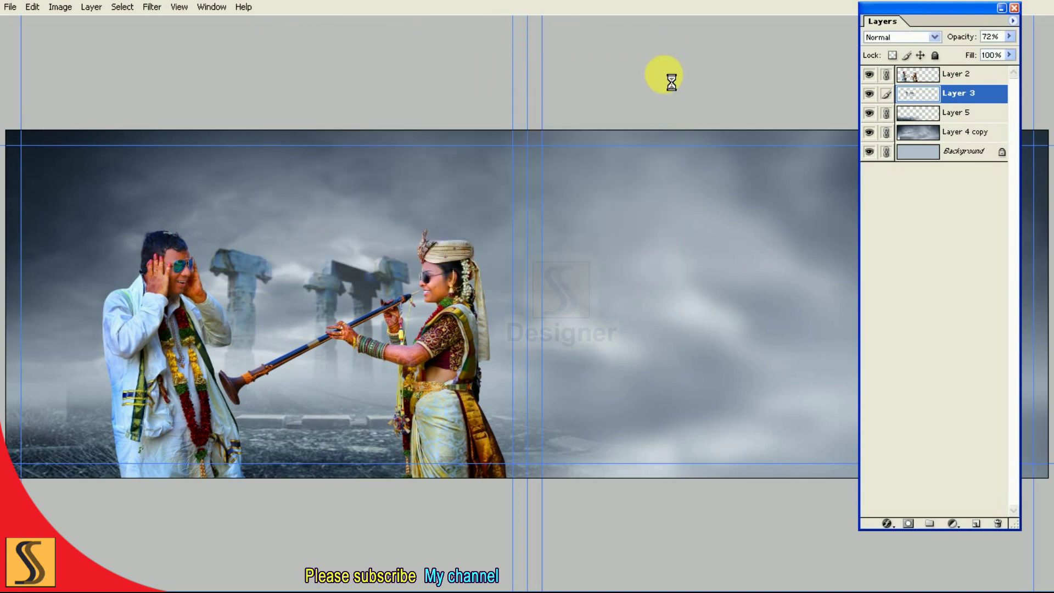
pyautogui.press('f')
pyautogui.click(870, 76)
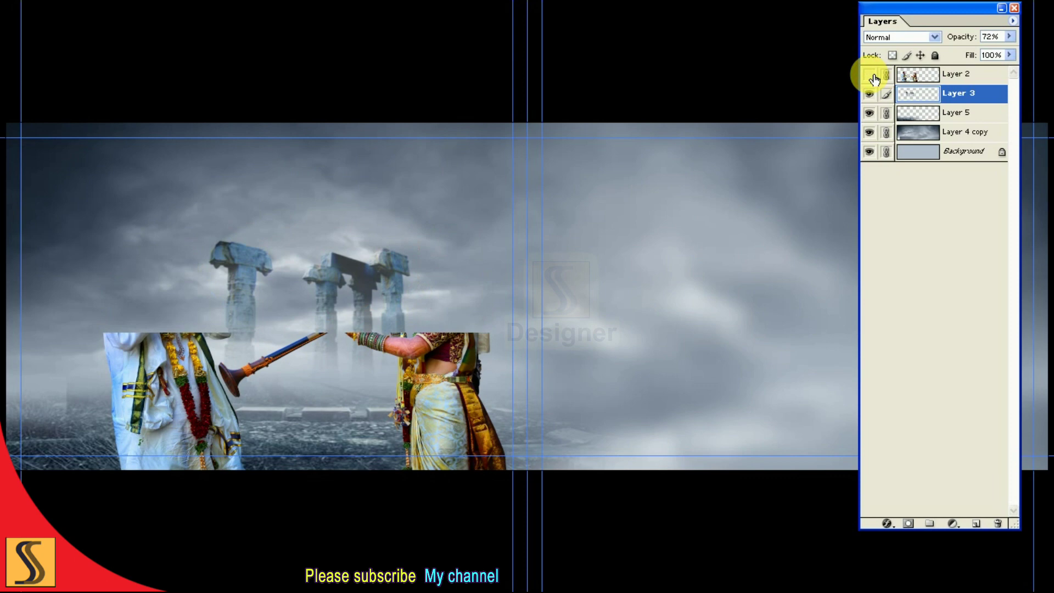
# - Apply a Color Balance of -56, -3, +40 to the couple's Layer 2
pyautogui.click(914, 75)
pyautogui.press('f')
pyautogui.press('f')
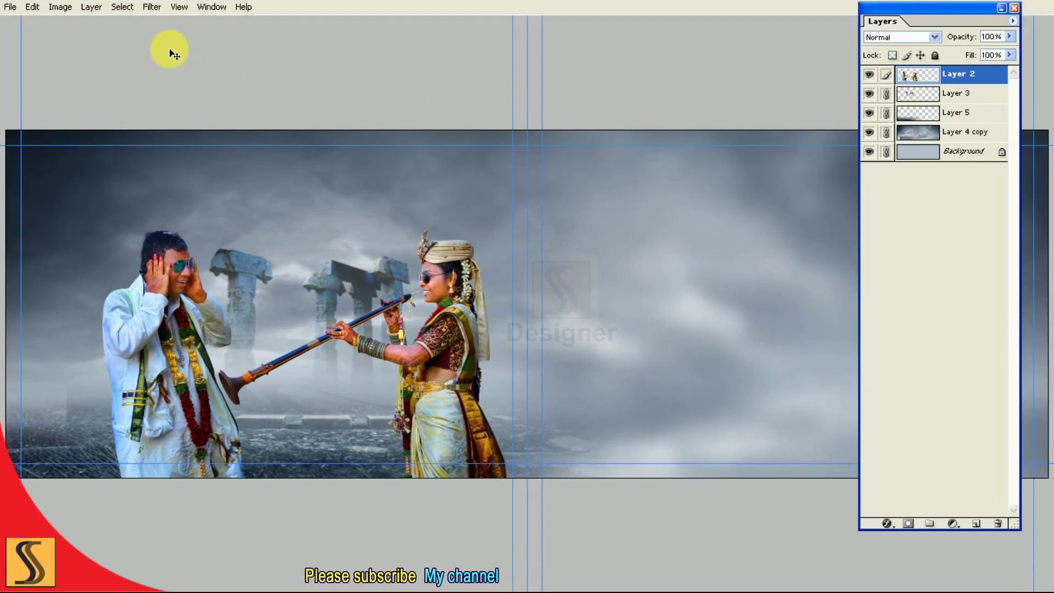
pyautogui.click(60, 9)
pyautogui.moveTo(82, 43)
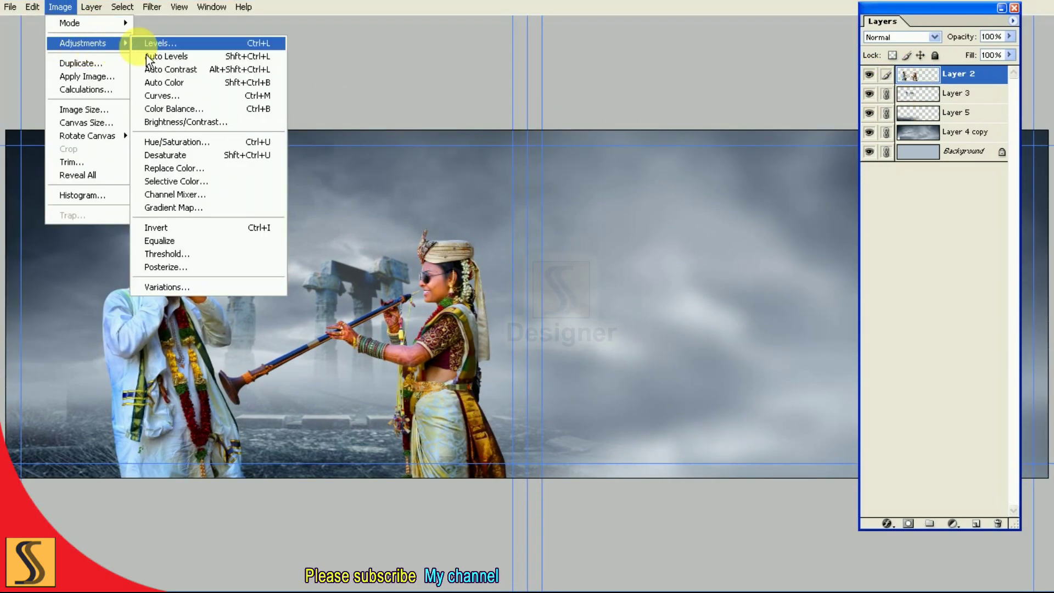
pyautogui.click(203, 109)
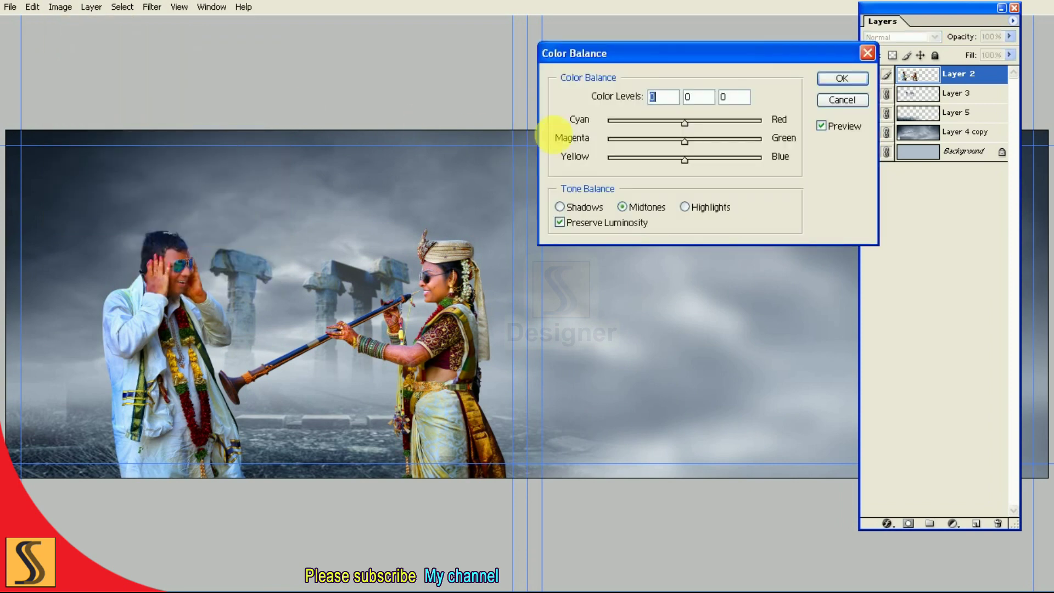
pyautogui.moveTo(684, 160); pyautogui.dragTo(701, 160)
pyautogui.moveTo(661, 130); pyautogui.dragTo(654, 130)
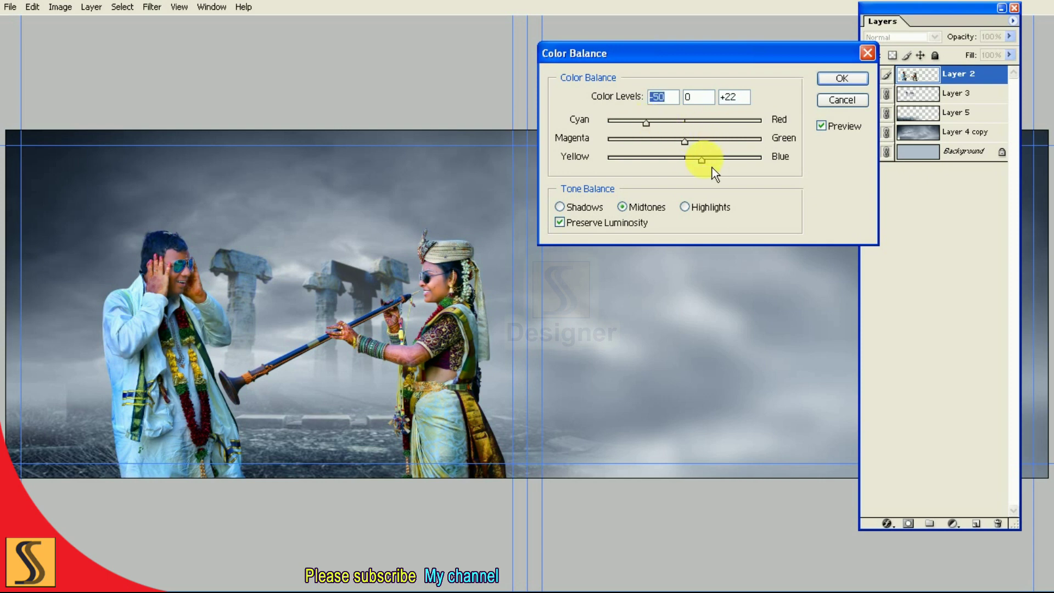
pyautogui.click(707, 159)
pyautogui.moveTo(693, 151)
pyautogui.mouseDown()
pyautogui.moveTo(684, 151)
pyautogui.moveTo(725, 169)
pyautogui.mouseUp()
pyautogui.click(650, 130)
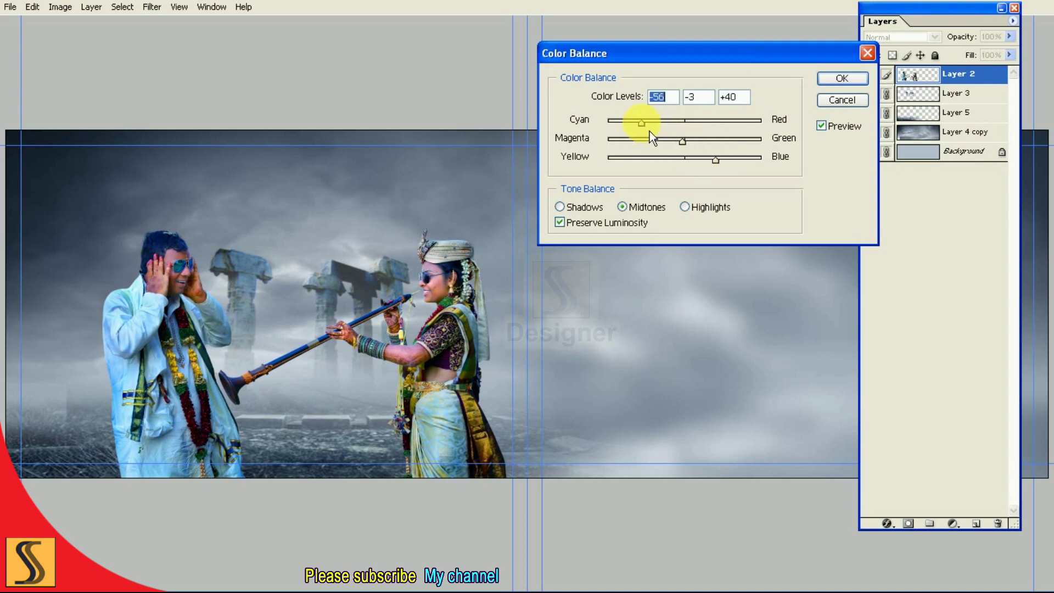
pyautogui.click(842, 79)
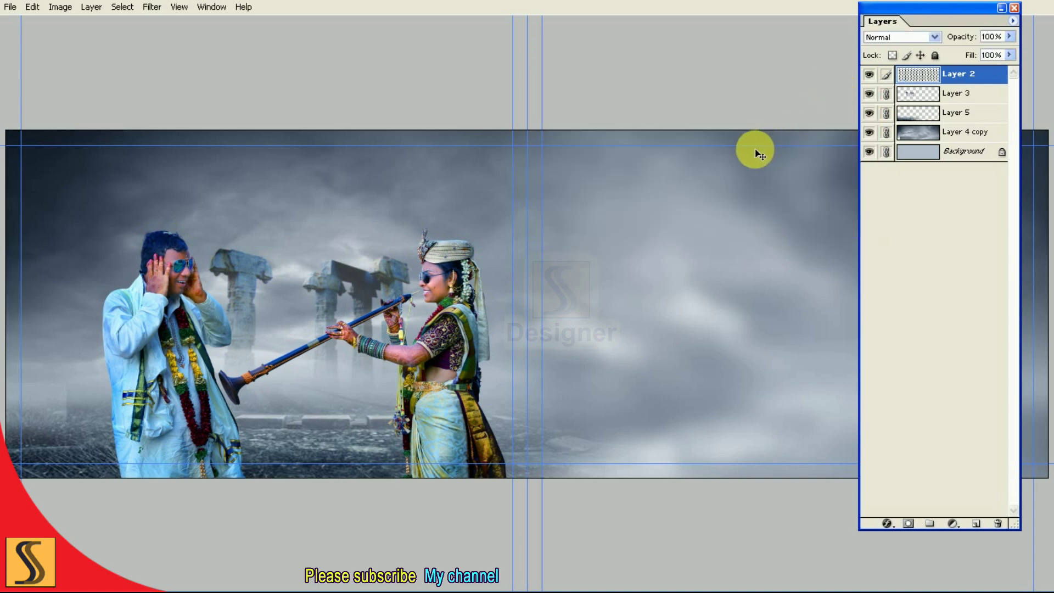
# - Fade the colour balance to 65% and compare the couple
pyautogui.hotkey('ctrl', 'shift', 'f')
pyautogui.write('65')
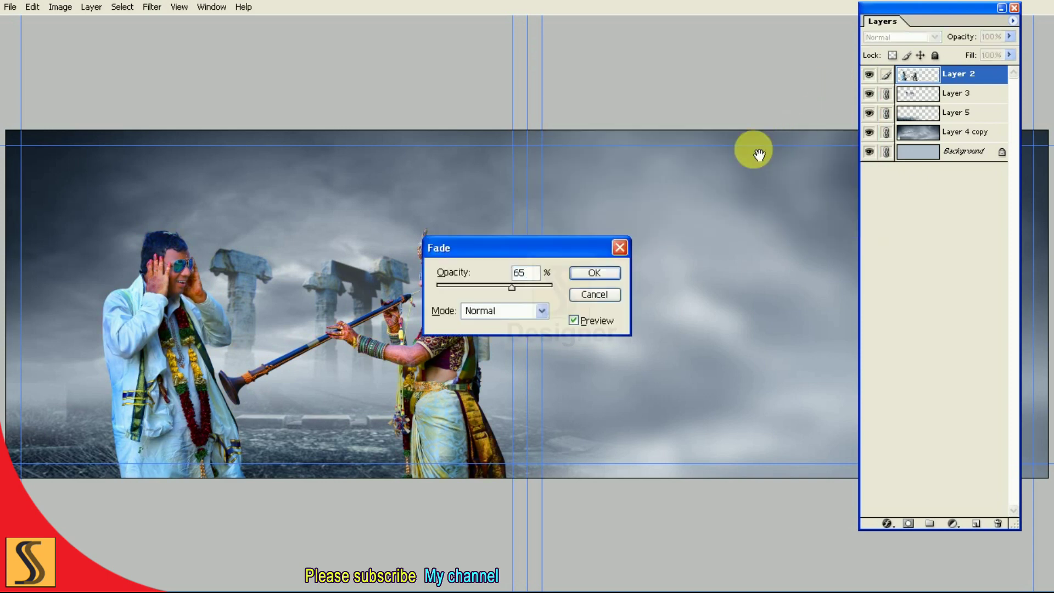
pyautogui.click(595, 273)
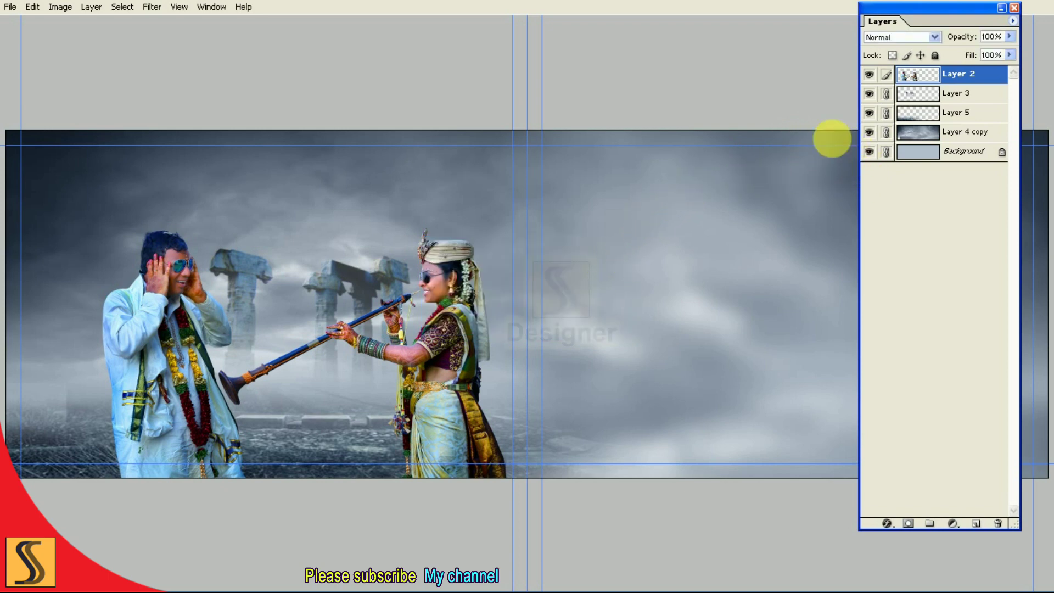
pyautogui.click(869, 74)
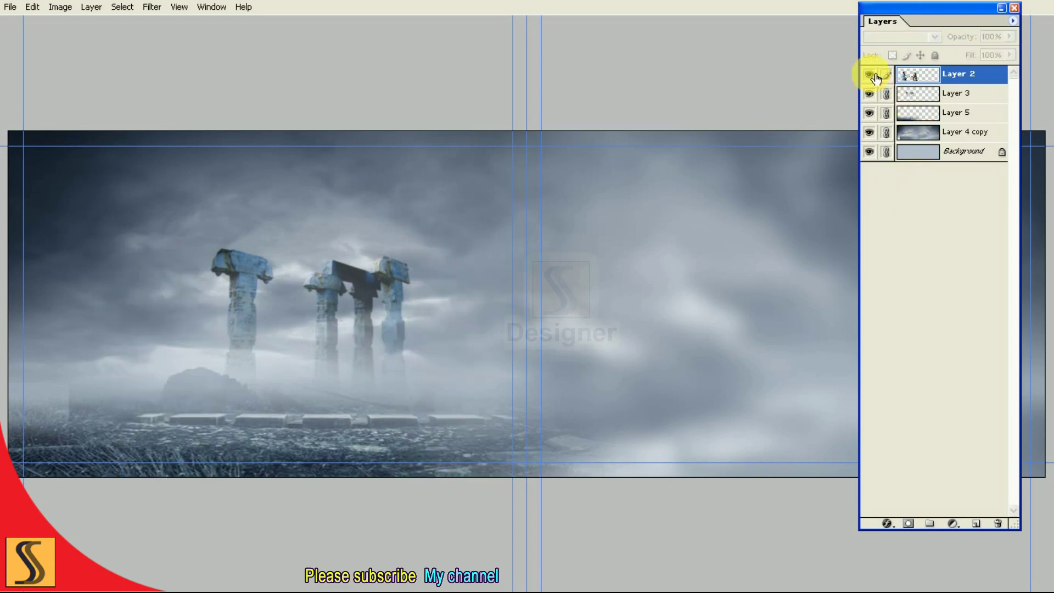
# - Add a Hue/Saturation layer at Lightness -56 clipped to the couple's Layer 2
pyautogui.click(980, 525)
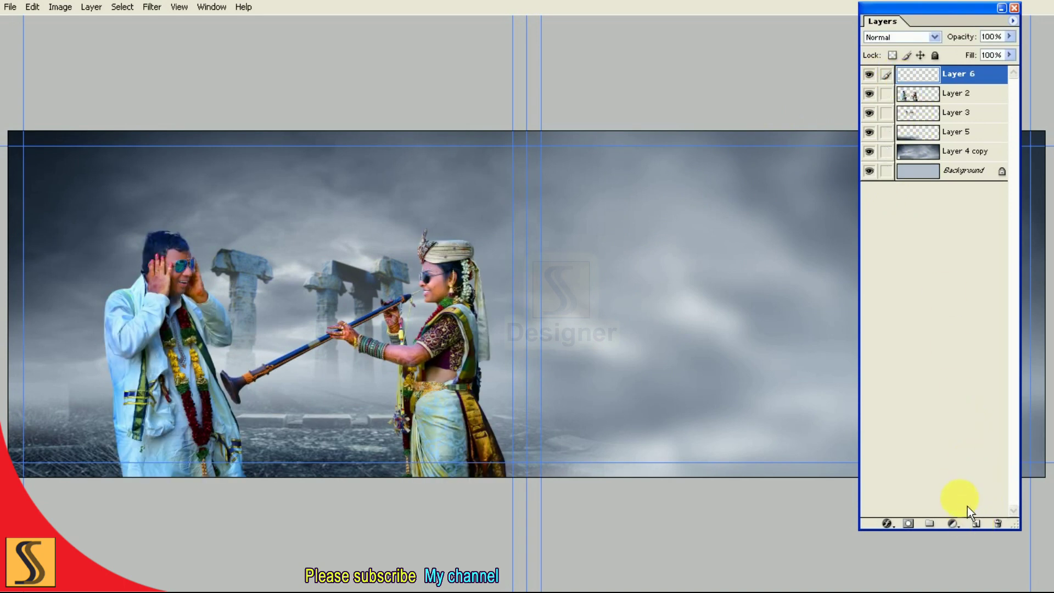
pyautogui.hotkey('ctrl', 'z')
pyautogui.click(954, 525)
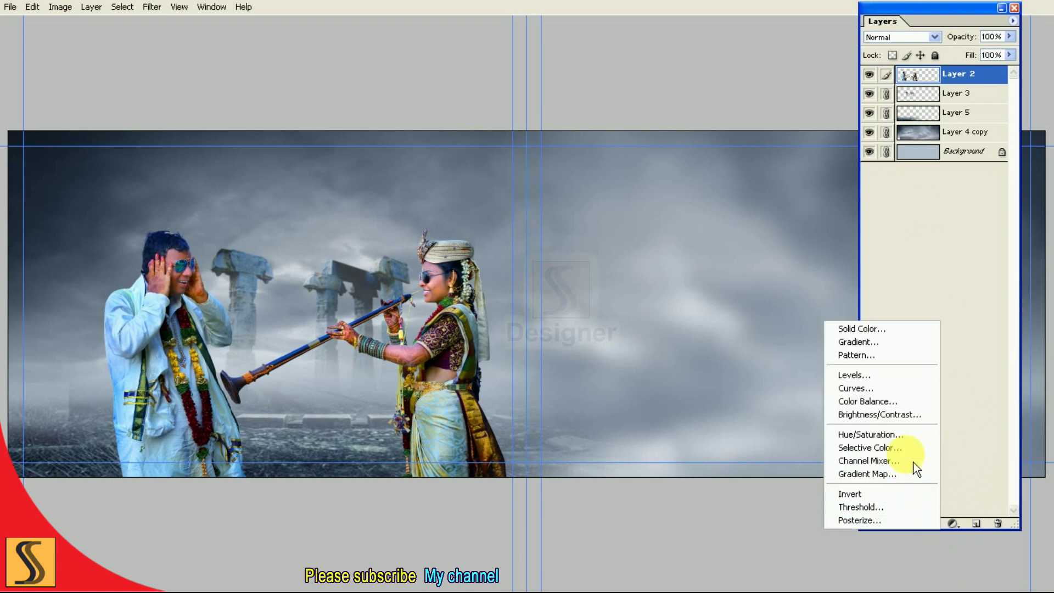
pyautogui.click(900, 435)
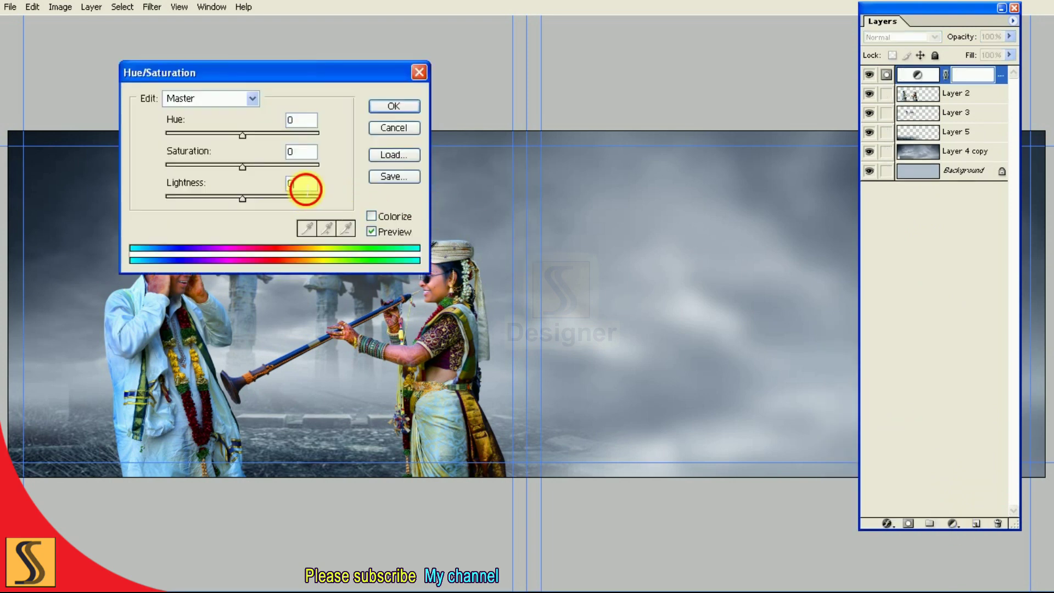
pyautogui.write('-')
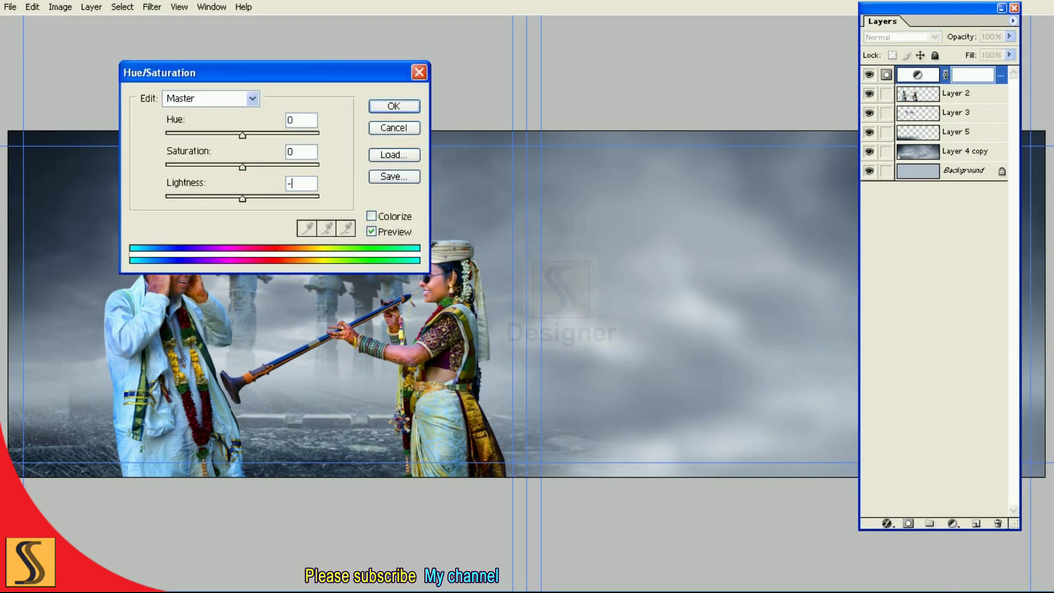
pyautogui.write('56')
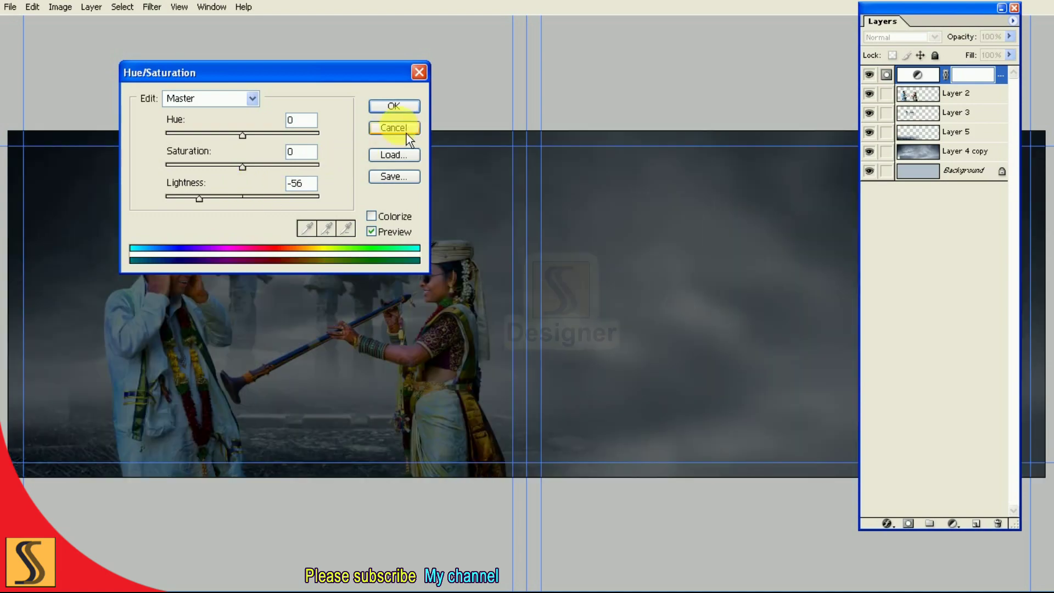
pyautogui.click(396, 106)
pyautogui.click(874, 79)
pyautogui.keyDown('alt'); pyautogui.click(955, 84); pyautogui.keyUp('alt')
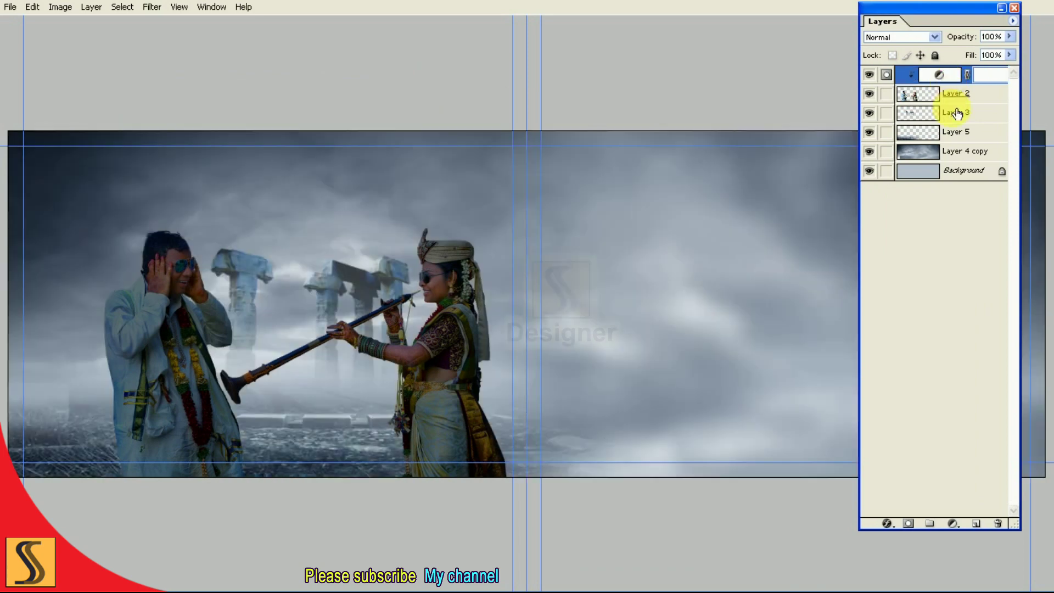
# - Set up the Eraser at 100% opacity and brush size 1800
pyautogui.hotkey('alt', 'w')
pyautogui.press('t')
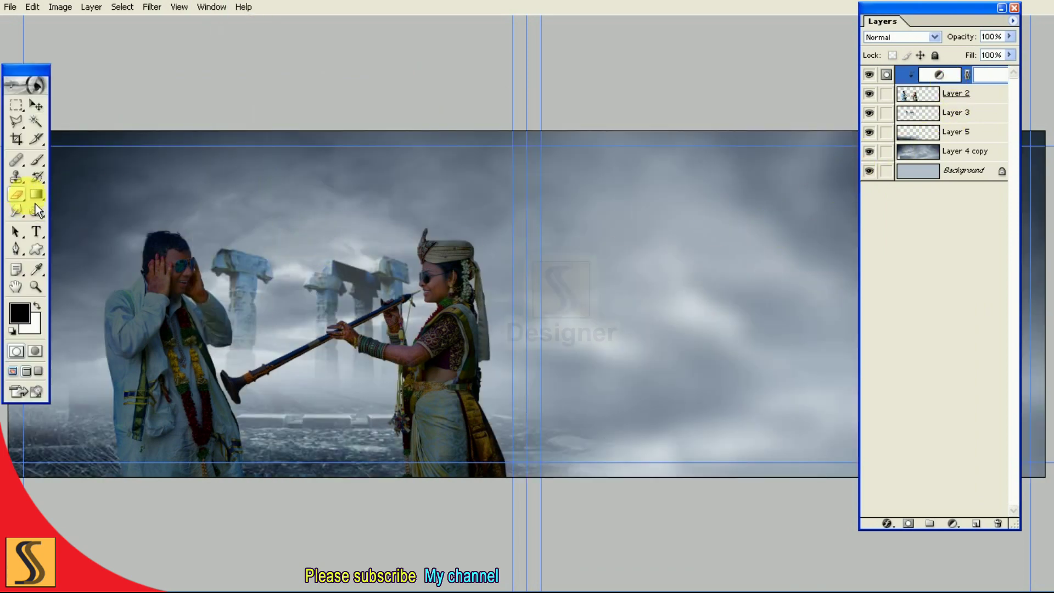
pyautogui.hotkey('alt', 'w')
pyautogui.press('o')
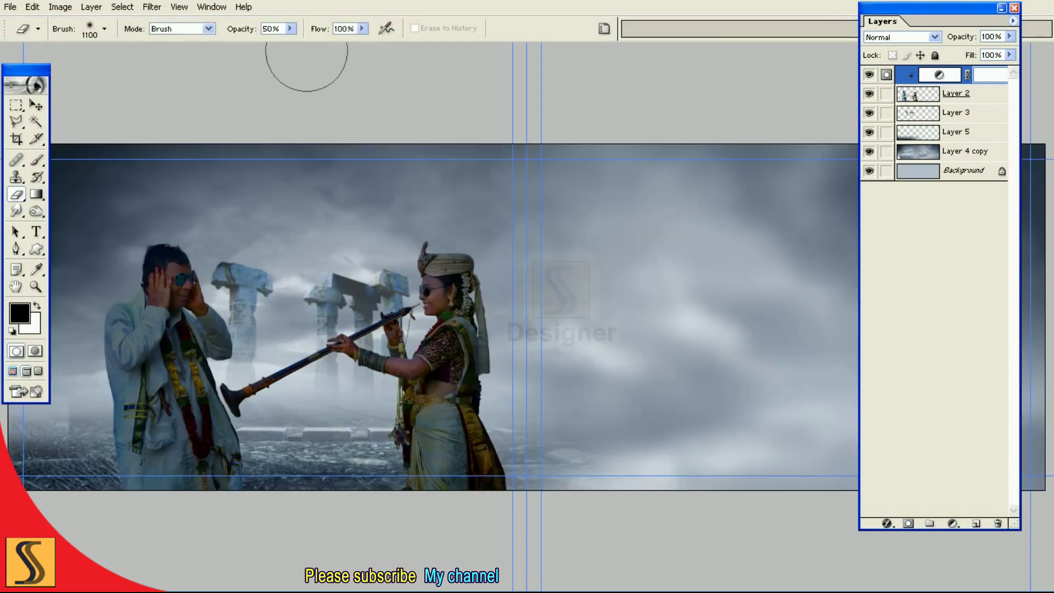
pyautogui.moveTo(301, 54); pyautogui.dragTo(427, 54)
pyautogui.press(']')
pyautogui.press(']')
pyautogui.press(']')
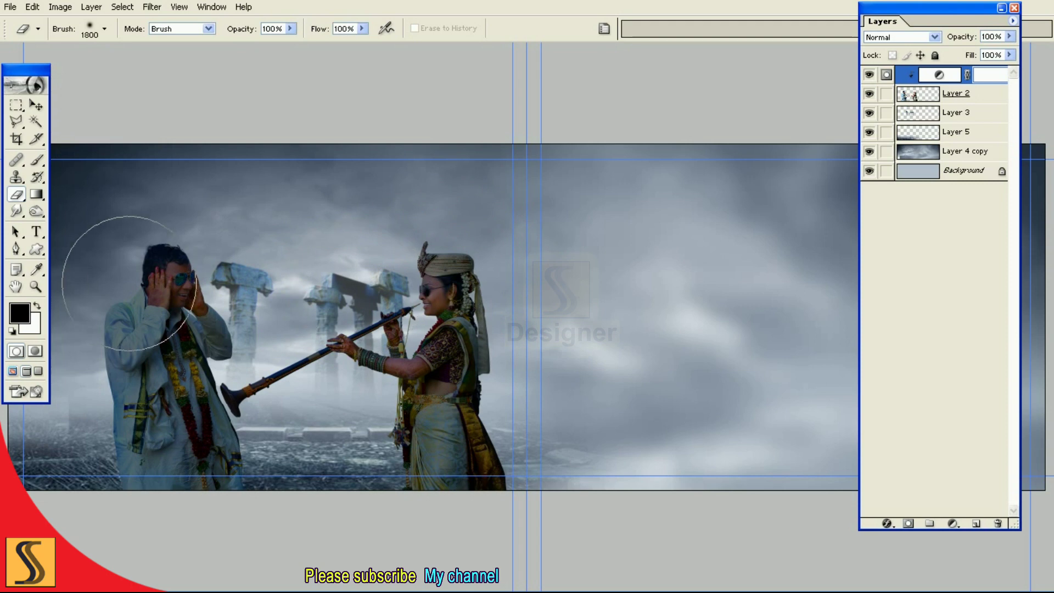
pyautogui.click(37, 306)
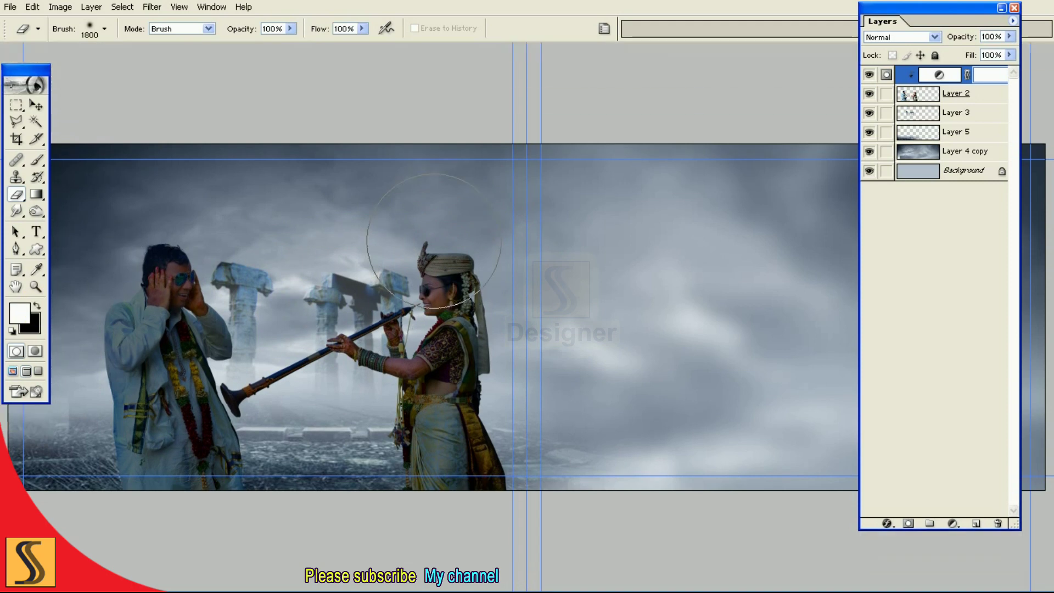
pyautogui.press('Tab')
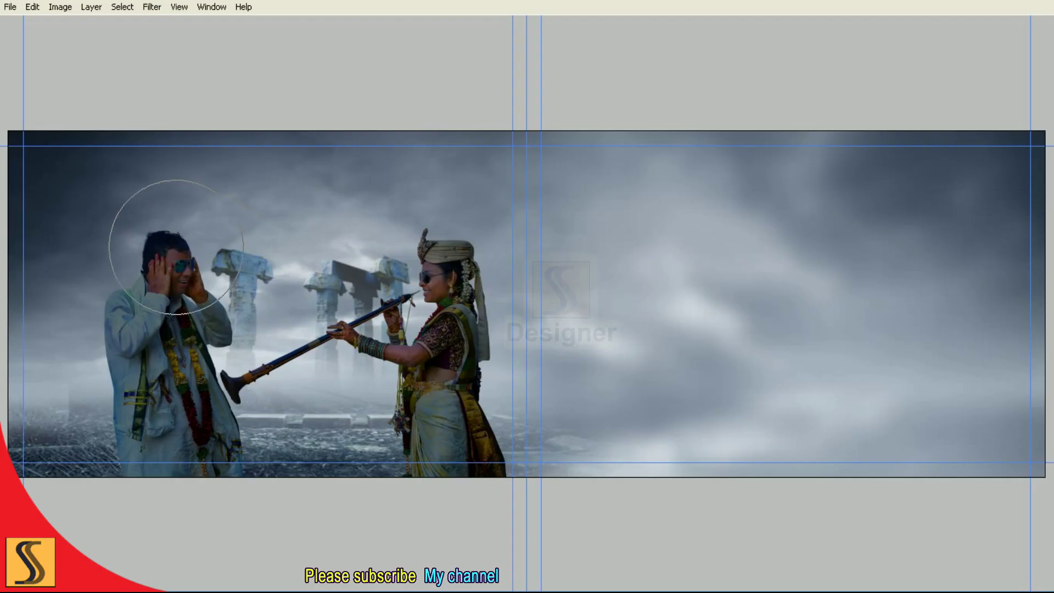
# - Erase the darkening over the bride, the groom and the space between them
pyautogui.moveTo(409, 239)
pyautogui.mouseDown()
pyautogui.moveTo(488, 326)
pyautogui.moveTo(174, 362)
pyautogui.moveTo(146, 225)
pyautogui.mouseUp()
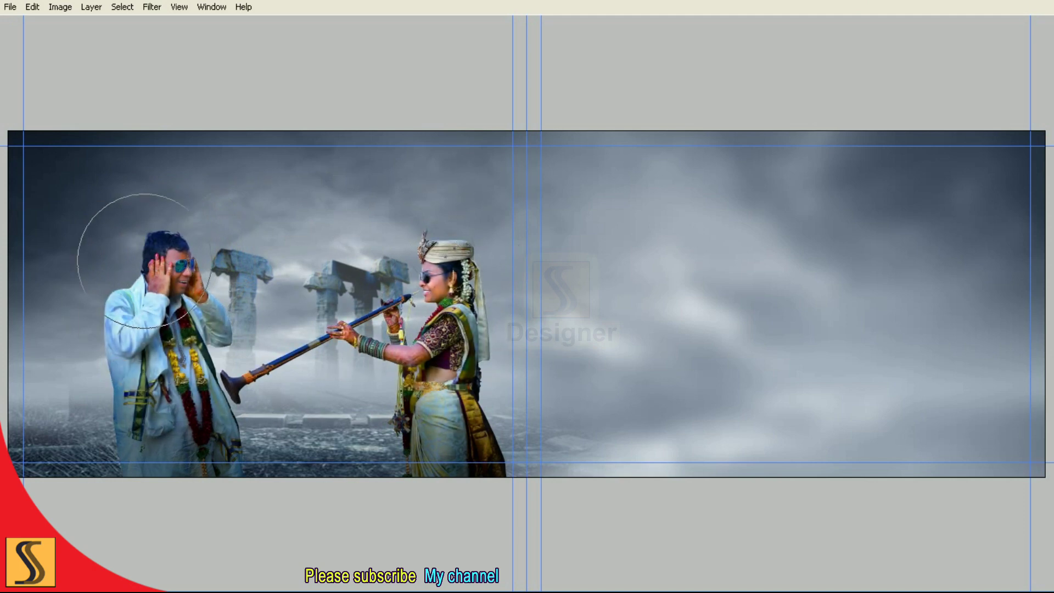
pyautogui.moveTo(212, 347); pyautogui.dragTo(137, 357)
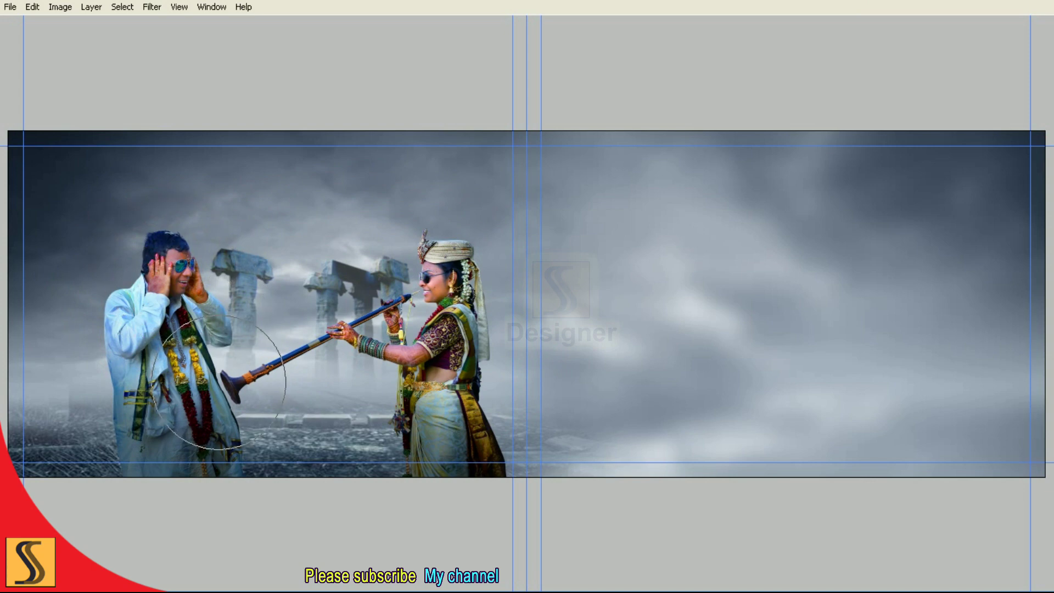
pyautogui.moveTo(135, 285); pyautogui.dragTo(352, 364)
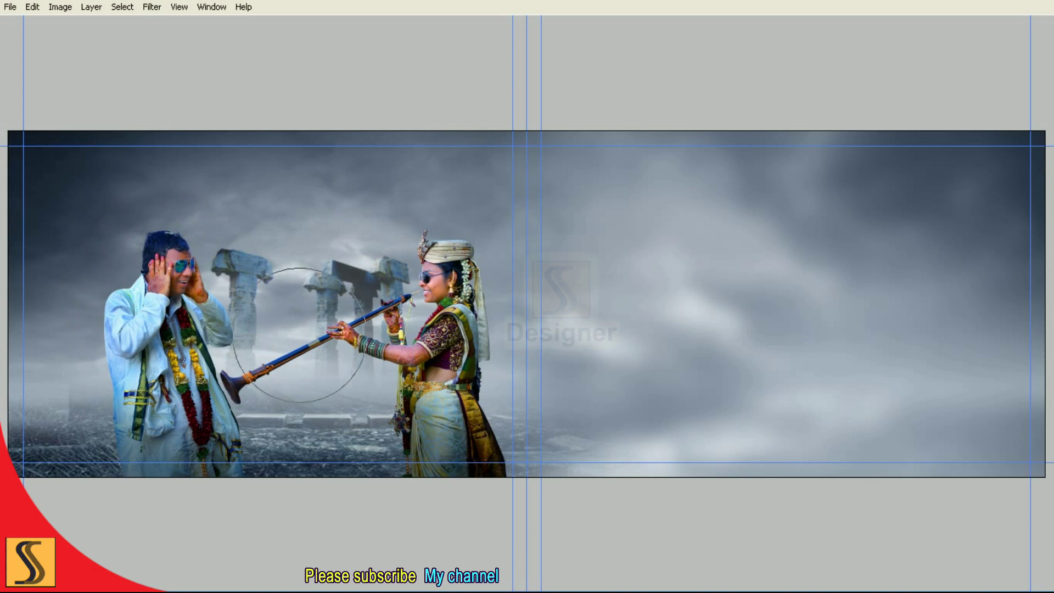
pyautogui.moveTo(258, 358); pyautogui.dragTo(508, 337)
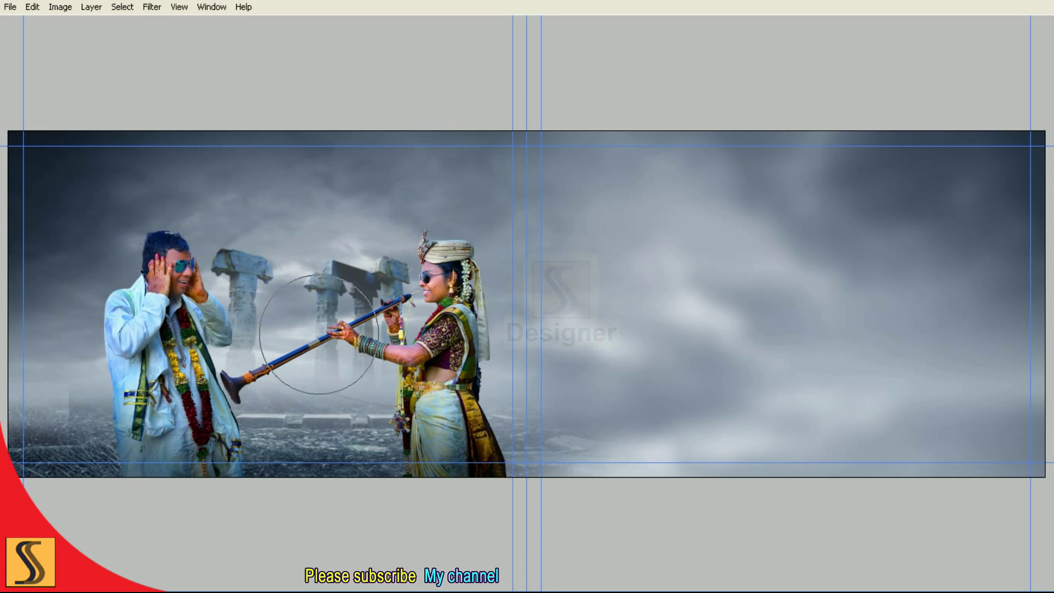
# - Brighten the groom's face, compare the adjustment, and make Layer 5 active
pyautogui.click(147, 268)
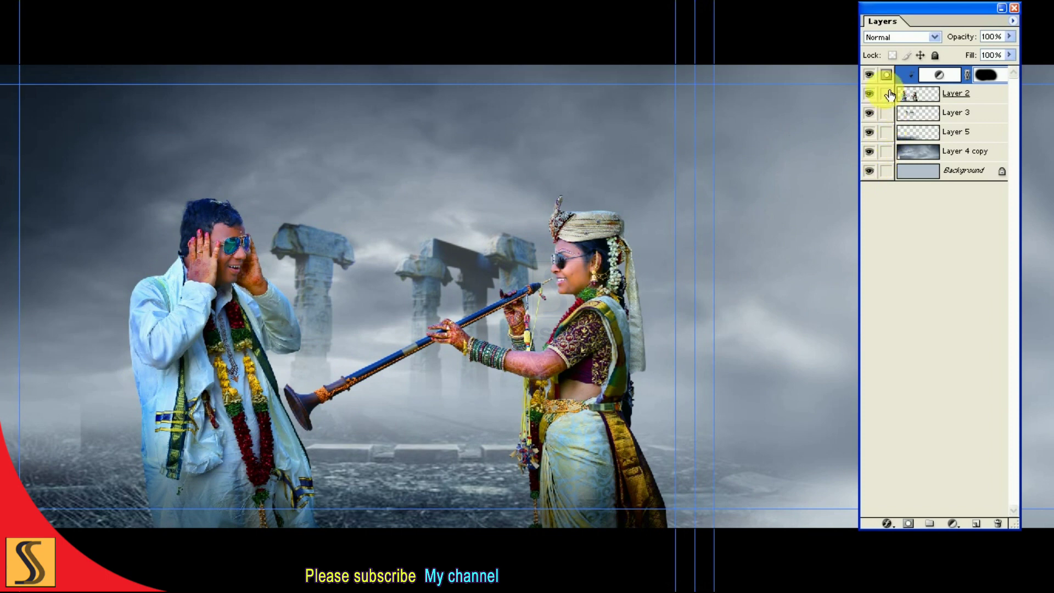
pyautogui.click(873, 76)
pyautogui.click(872, 76)
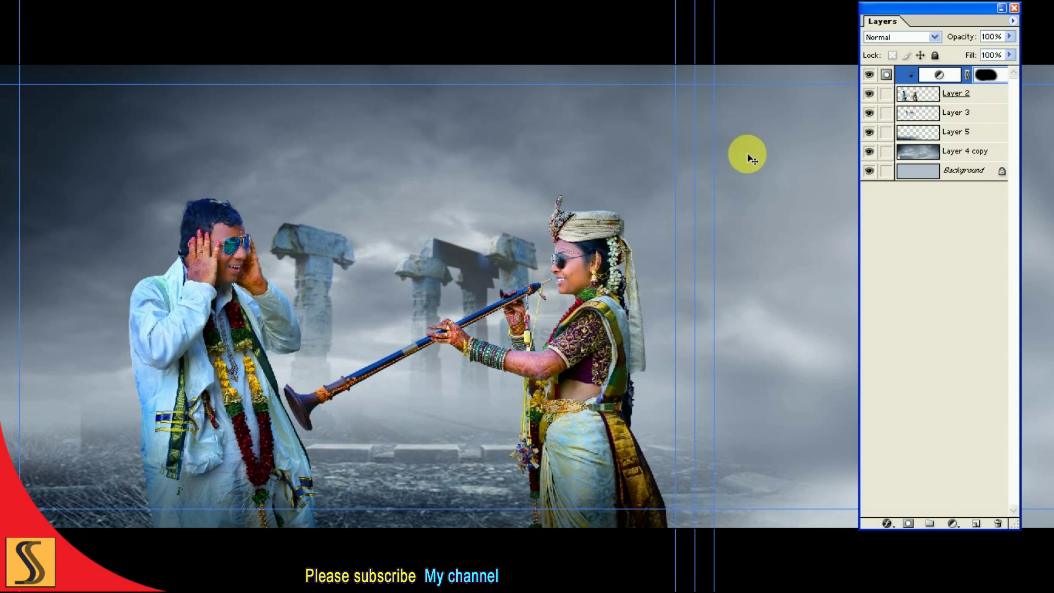
pyautogui.press('f')
pyautogui.click(917, 132)
pyautogui.click(869, 132)
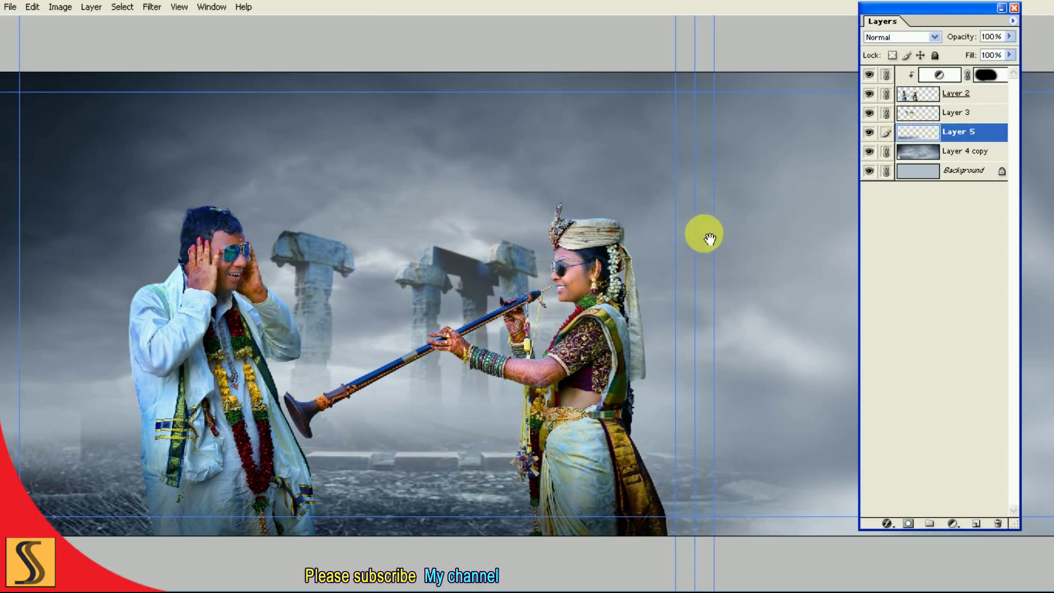
pyautogui.click(212, 7)
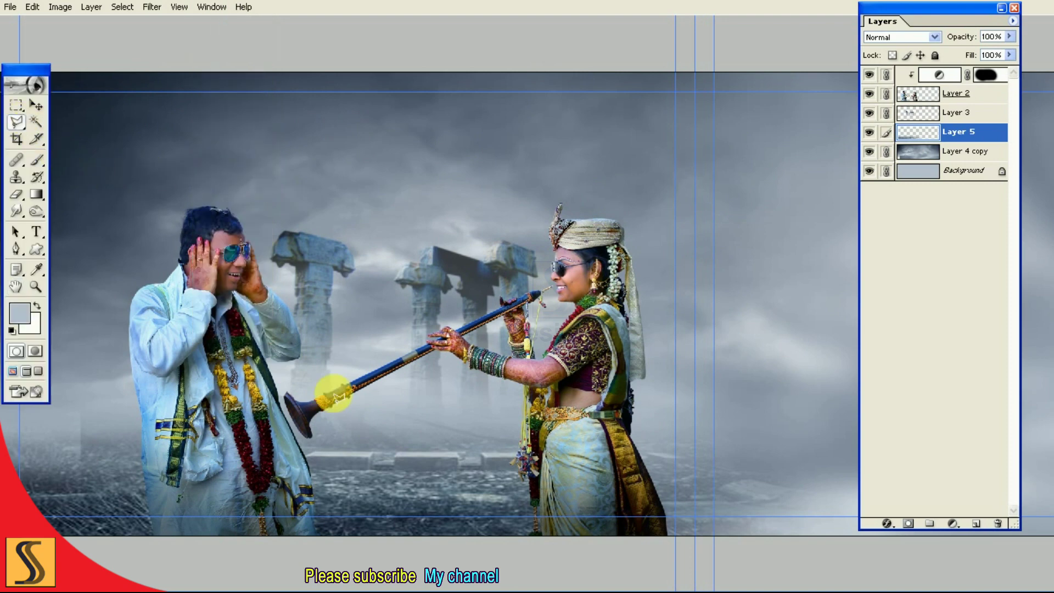
# - Trace a Polygonal Lasso outline around the shehnai and the bride's arm
pyautogui.click(290, 567)
pyautogui.click(234, 471)
pyautogui.click(281, 383)
pyautogui.click(430, 342)
pyautogui.click(550, 378)
pyautogui.click(582, 396)
pyautogui.click(584, 571)
pyautogui.click(290, 567)
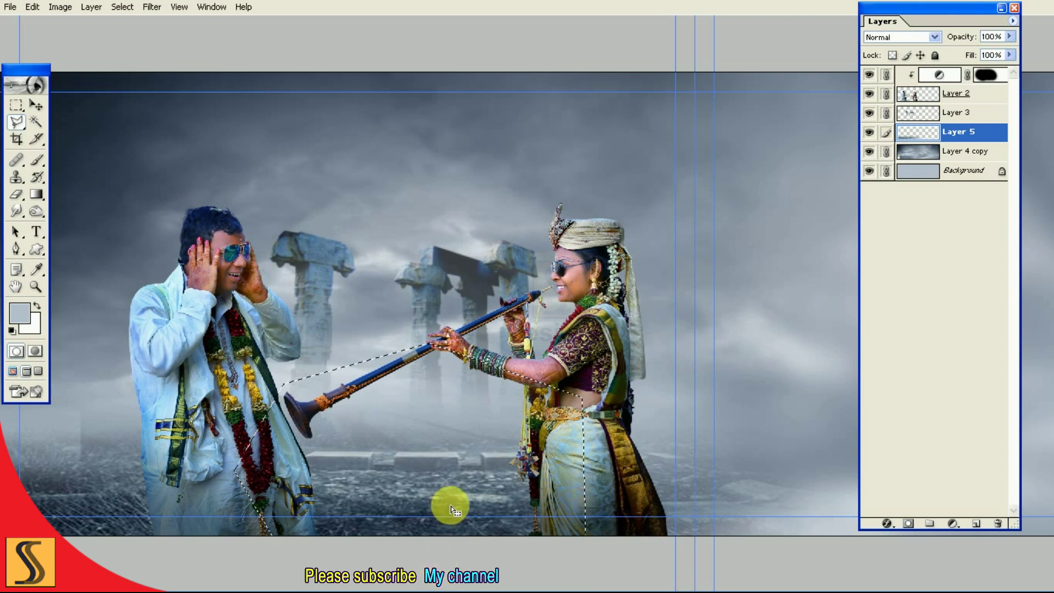
# - Invert the selection and feather it by 2 pixels
pyautogui.rightClick(439, 440)
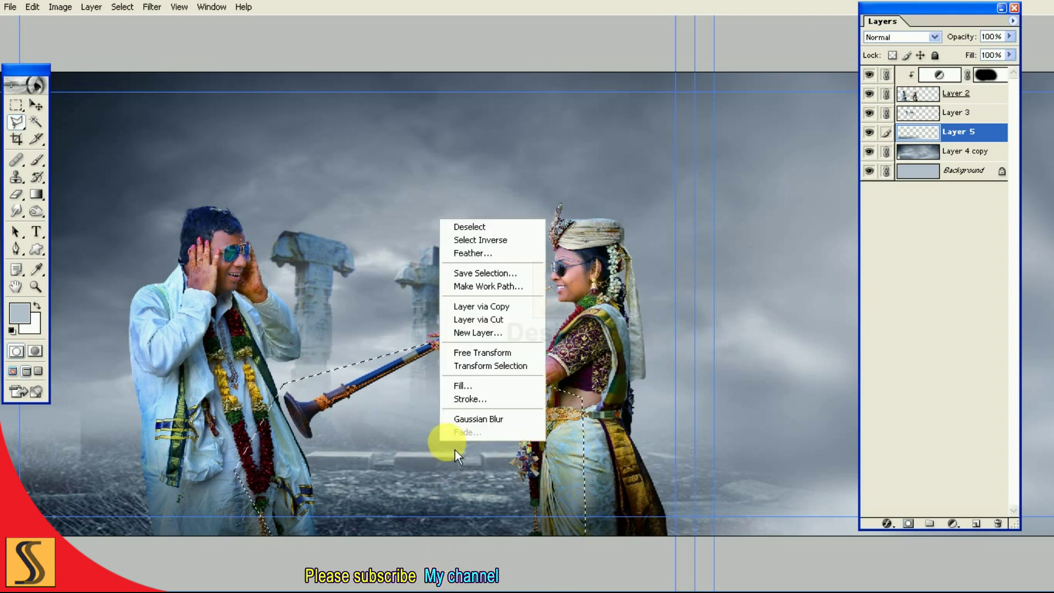
pyautogui.click(480, 240)
pyautogui.rightClick(532, 303)
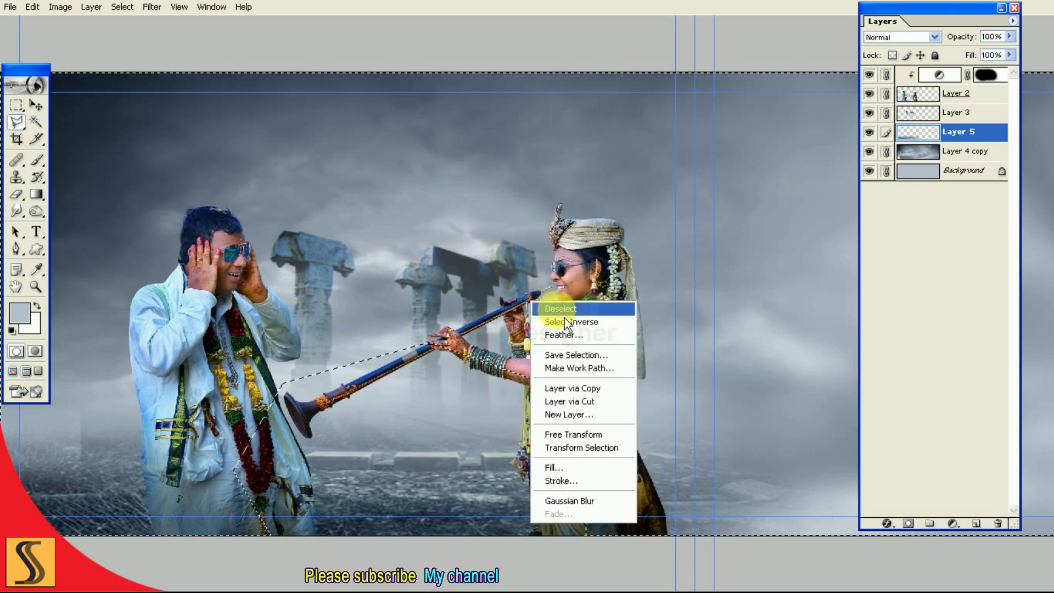
pyautogui.click(573, 338)
pyautogui.write('2')
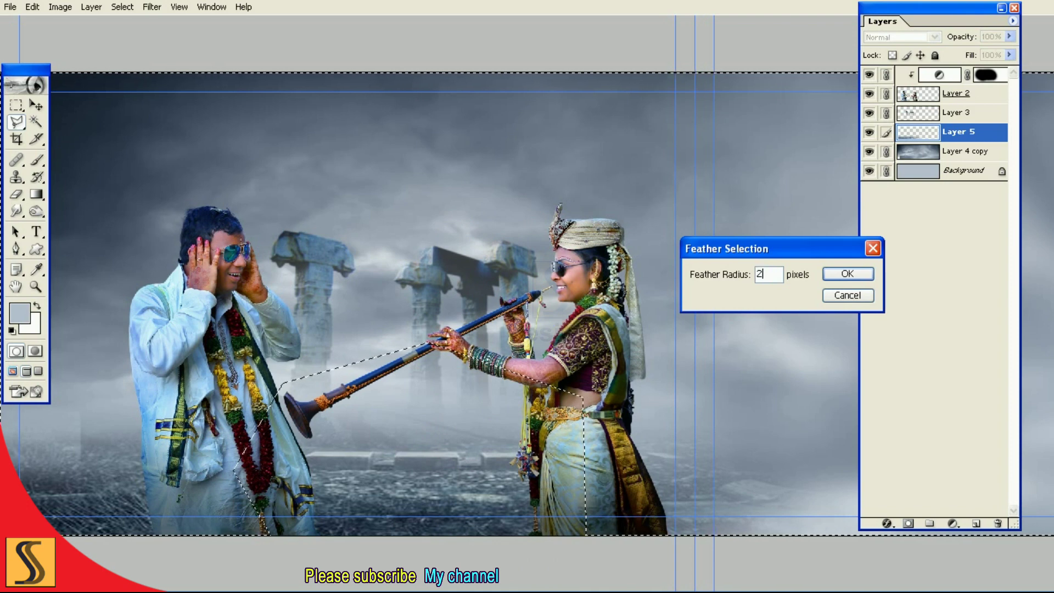
pyautogui.press('Return')
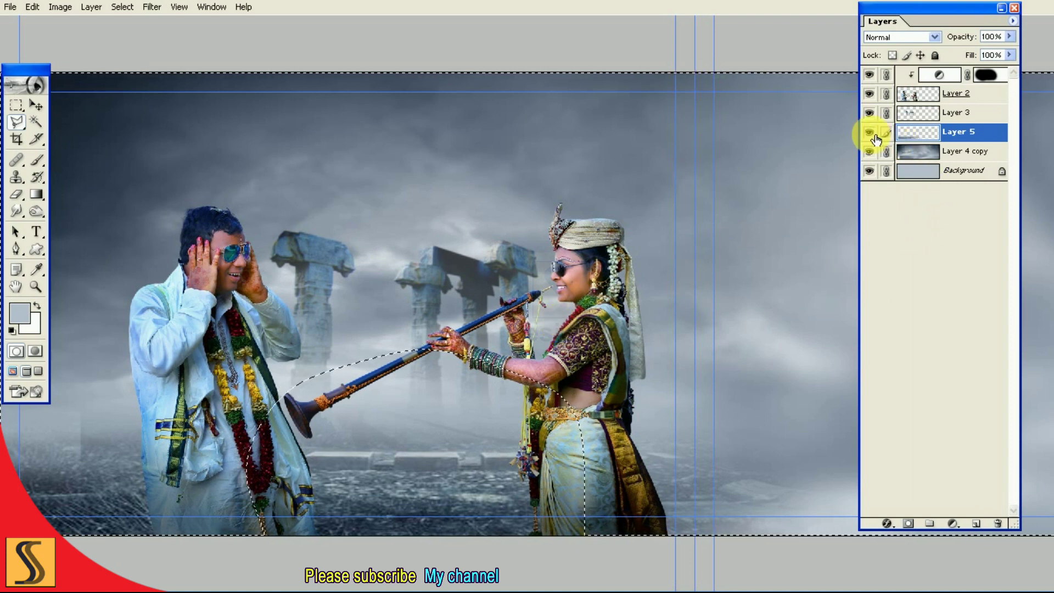
# - Blur Layer 5's selection with a 16-pixel Gaussian Blur, then start enlarging the couple
pyautogui.click(152, 7)
pyautogui.click(351, 128)
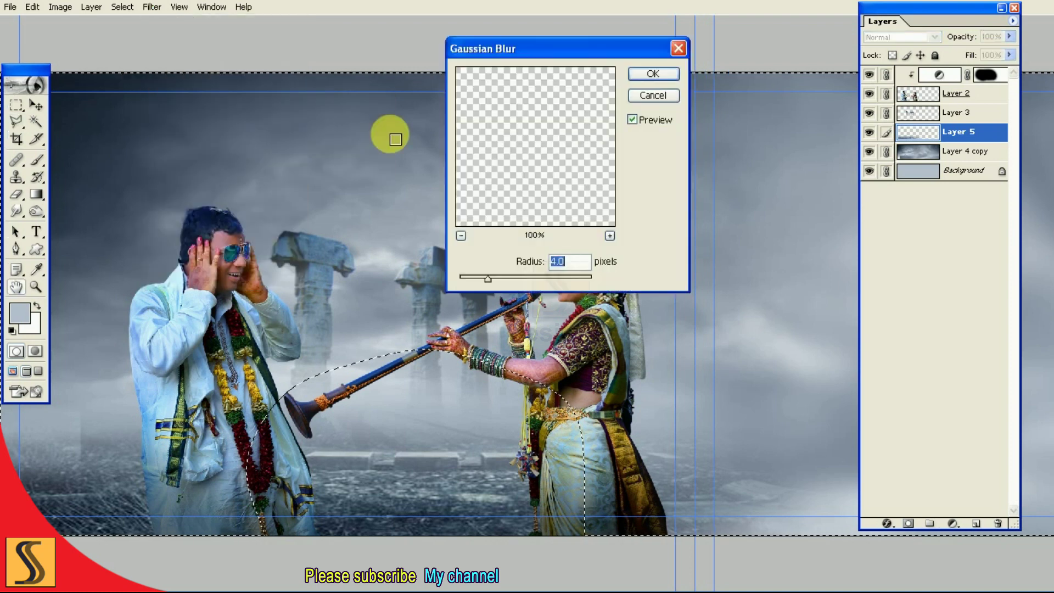
pyautogui.write('15')
pyautogui.press('BackSpace')
pyautogui.write('6')
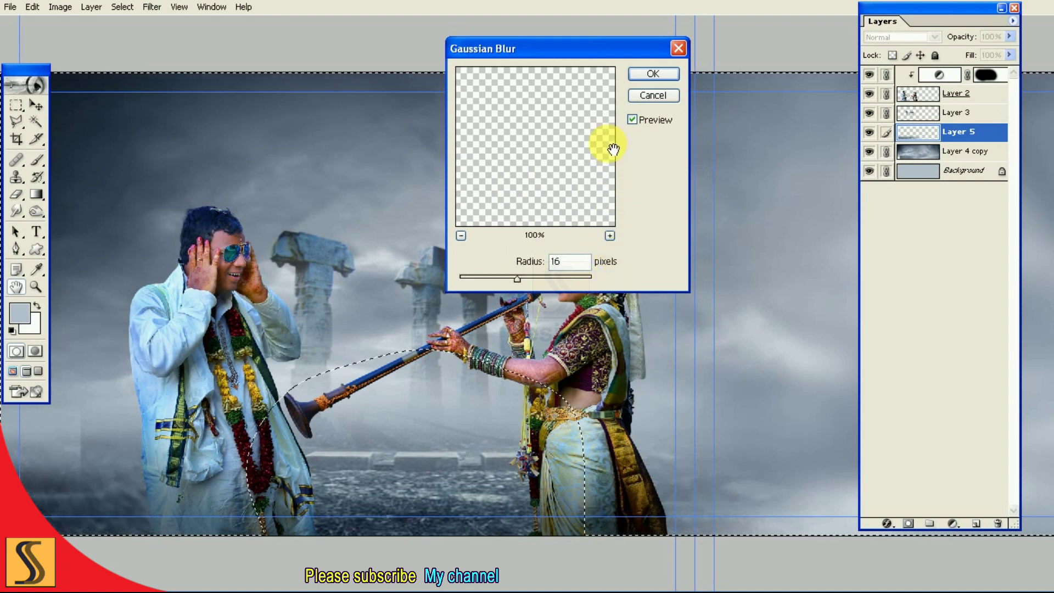
pyautogui.doubleClick(641, 129)
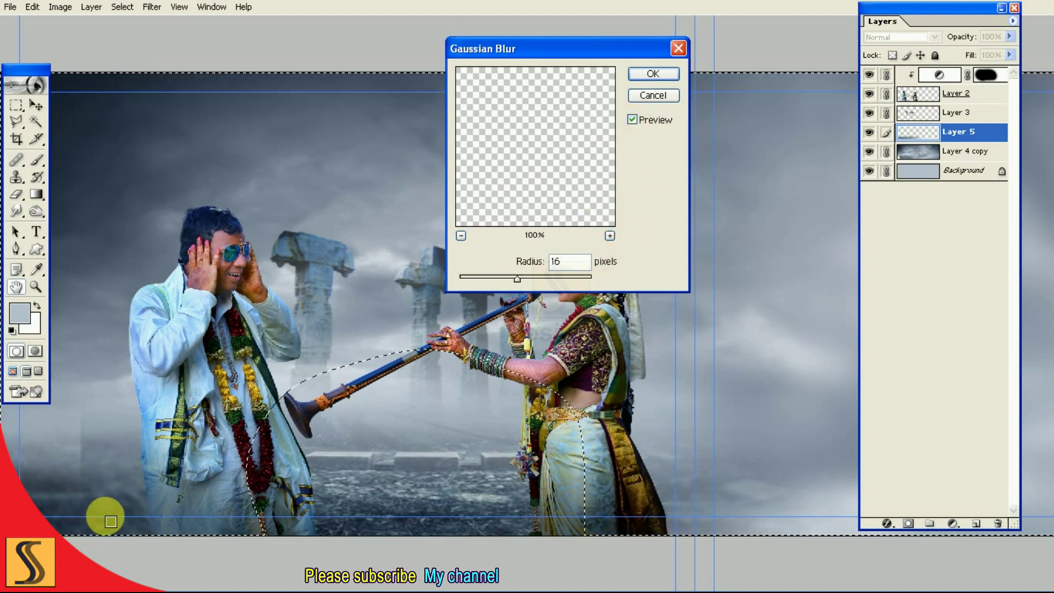
pyautogui.click(637, 124)
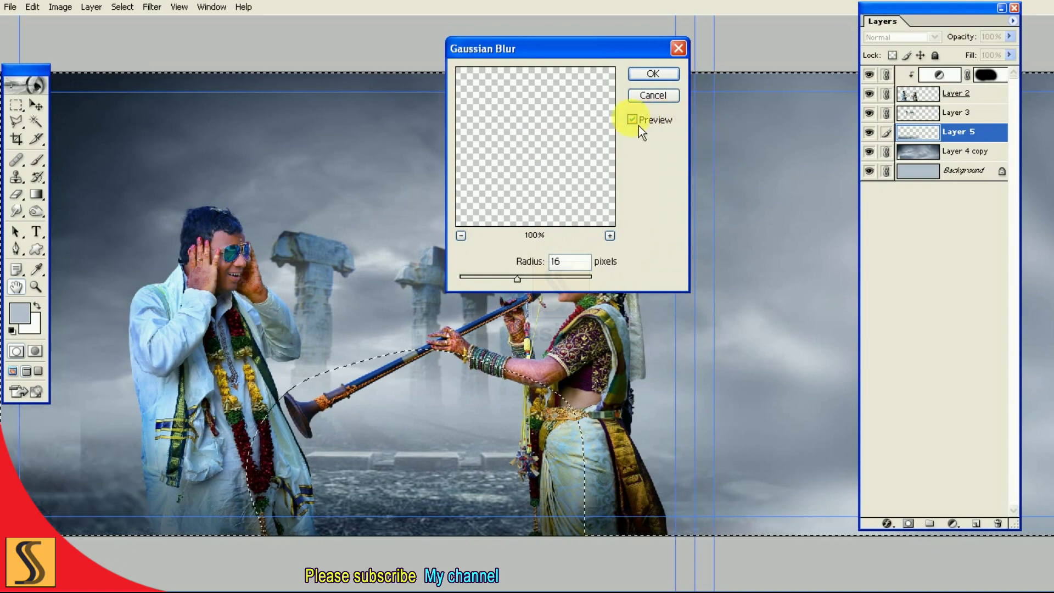
pyautogui.click(632, 119)
pyautogui.click(666, 76)
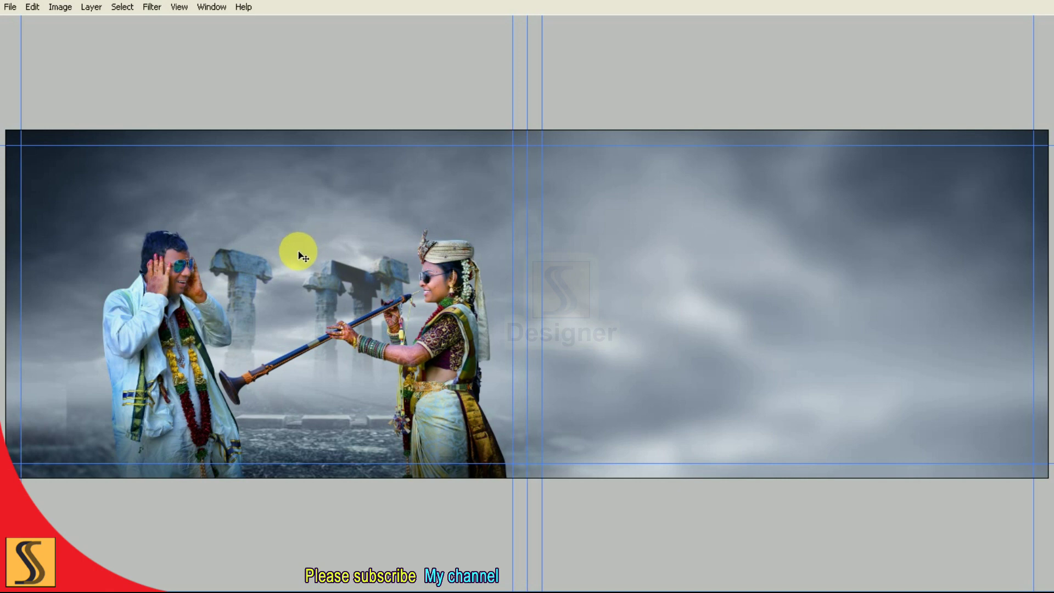
pyautogui.hotkey('ctrl', 't')
pyautogui.moveTo(103, 229); pyautogui.dragTo(74, 211)
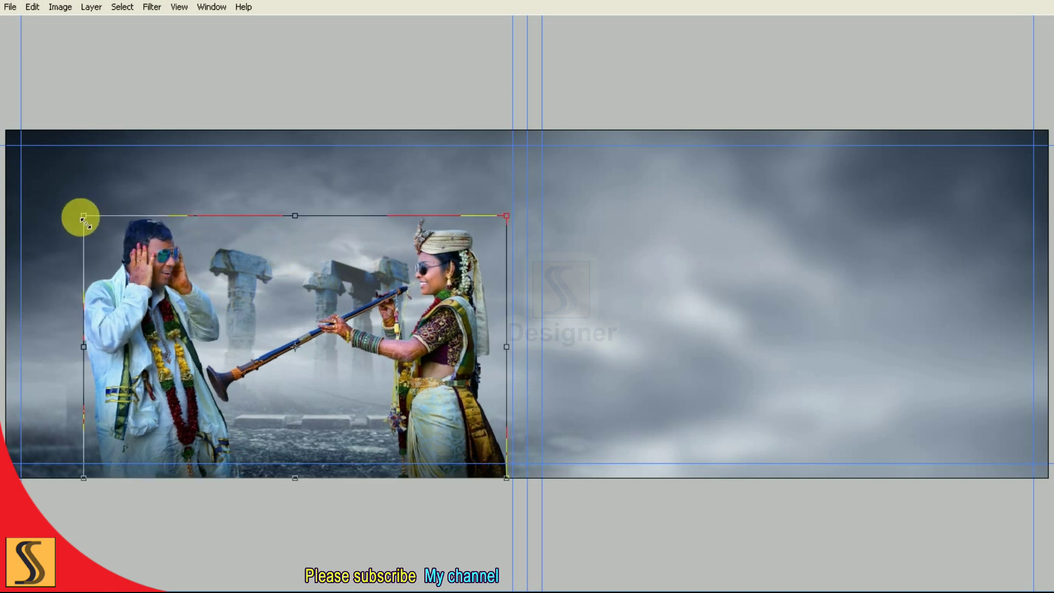
# - Finish scaling the couple and add a Hue/Saturation layer at Lightness -60
pyautogui.moveTo(75, 214); pyautogui.dragTo(76, 214)
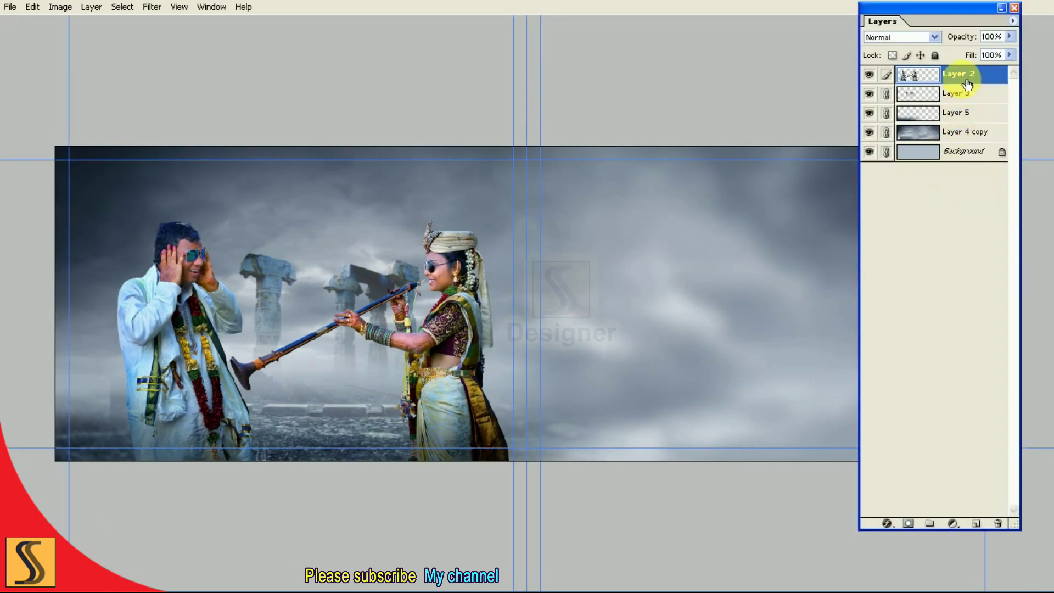
pyautogui.click(960, 522)
pyautogui.click(900, 436)
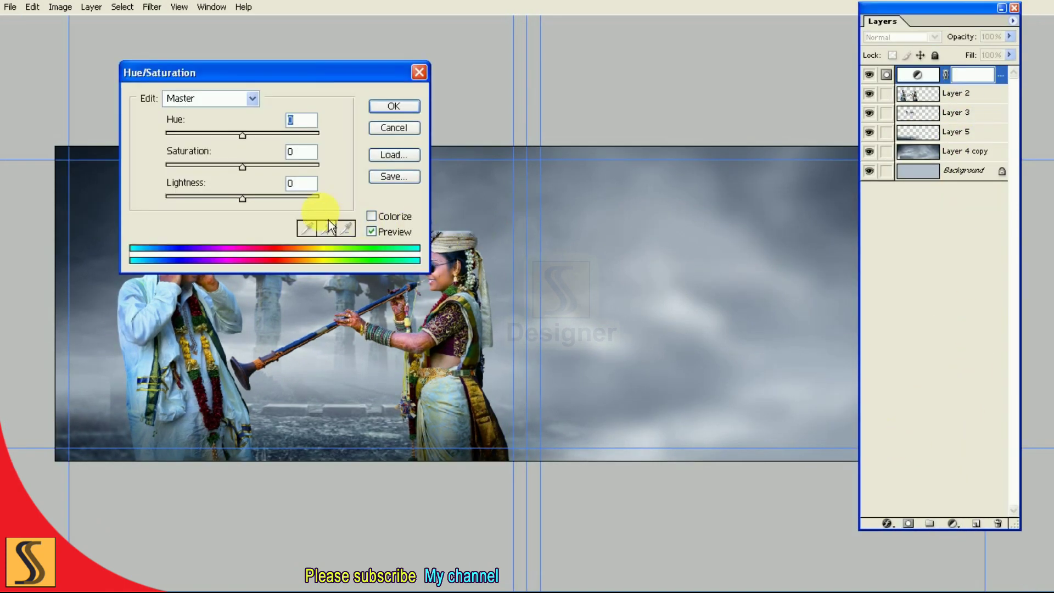
pyautogui.write('7')
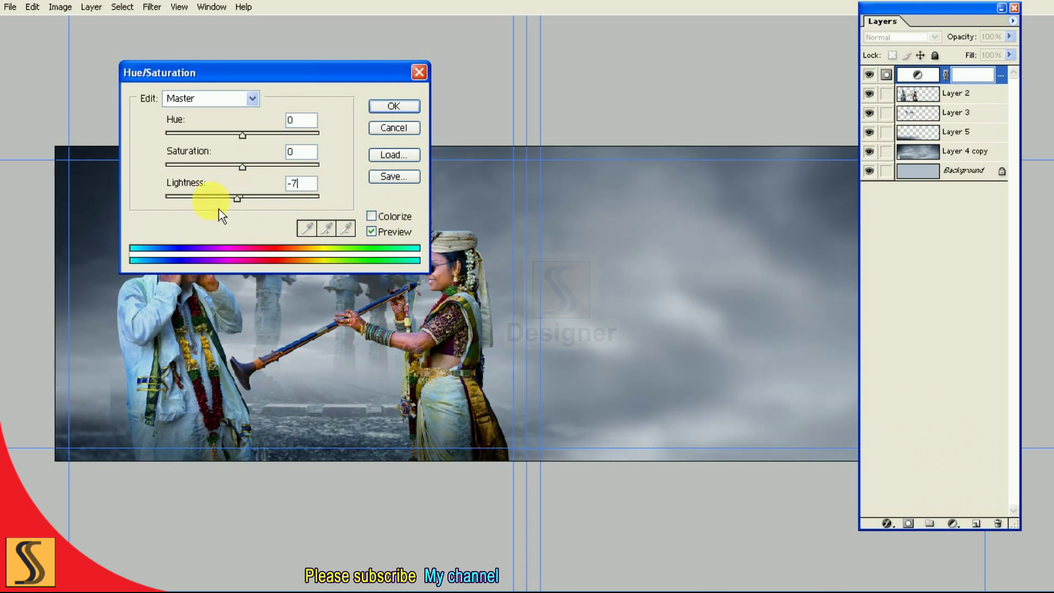
pyautogui.write('0')
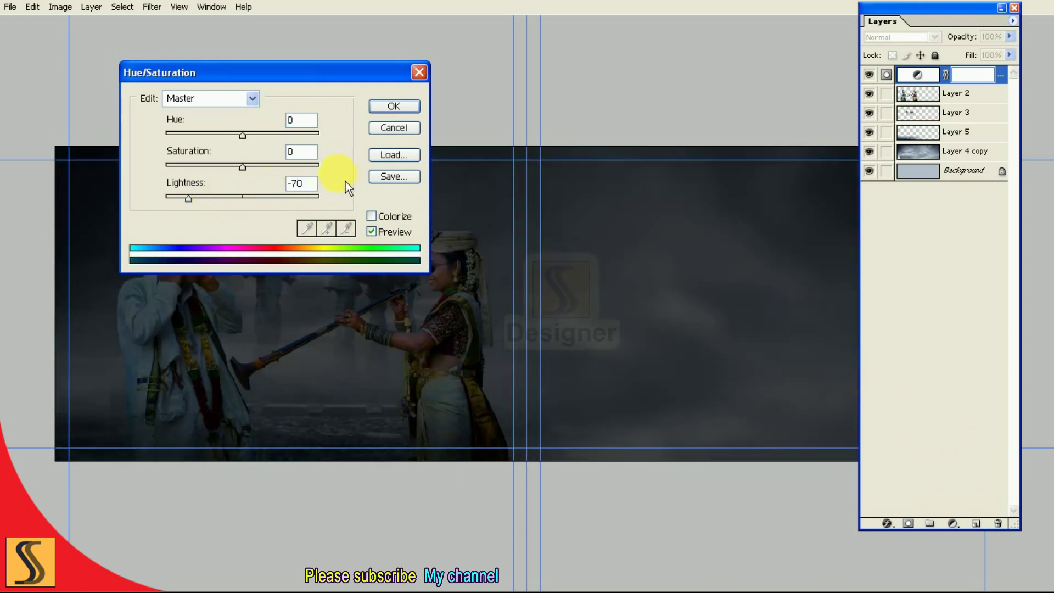
pyautogui.press('BackSpace')
pyautogui.press('BackSpace')
pyautogui.write('6')
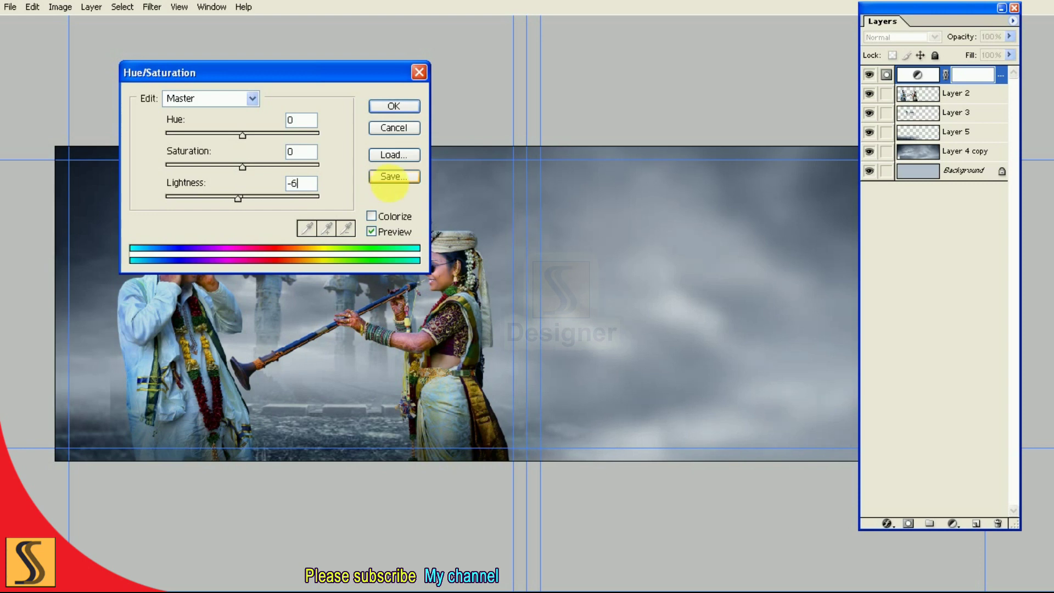
pyautogui.write('0')
pyautogui.click(393, 106)
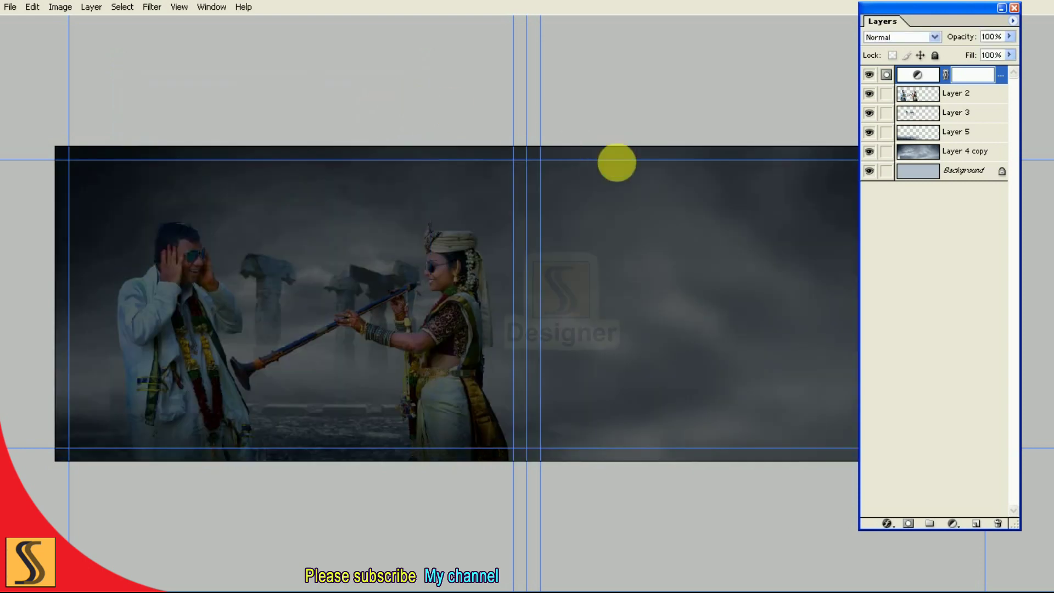
pyautogui.moveTo(886, 93); pyautogui.dragTo(886, 171)
# - Erase the overall darkening around the groom and pillars with a 2500 eraser
pyautogui.press('Tab')
pyautogui.click(18, 198)
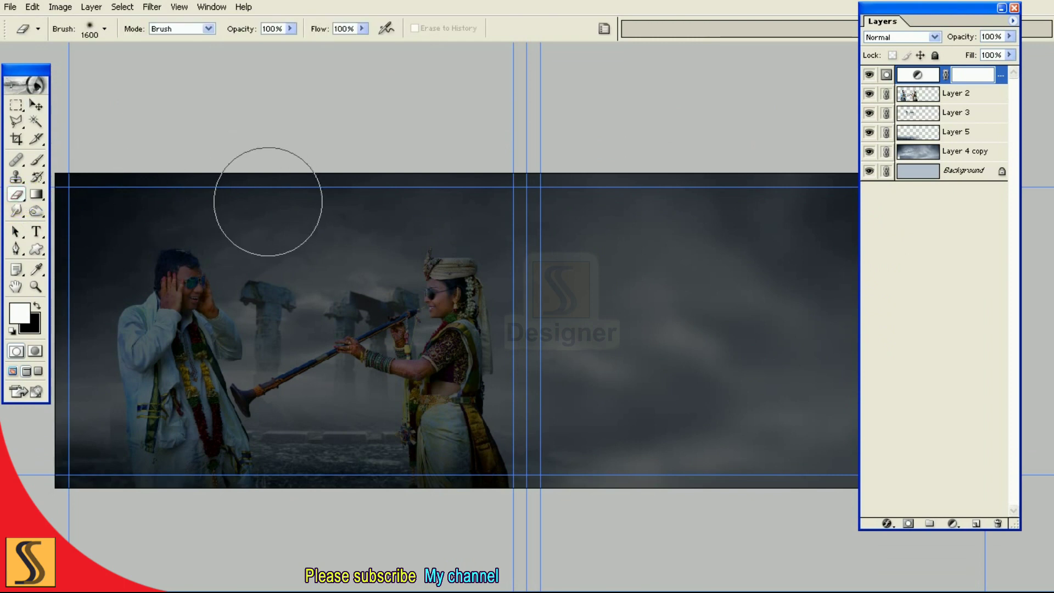
pyautogui.hotkey('shift', 'Tab')
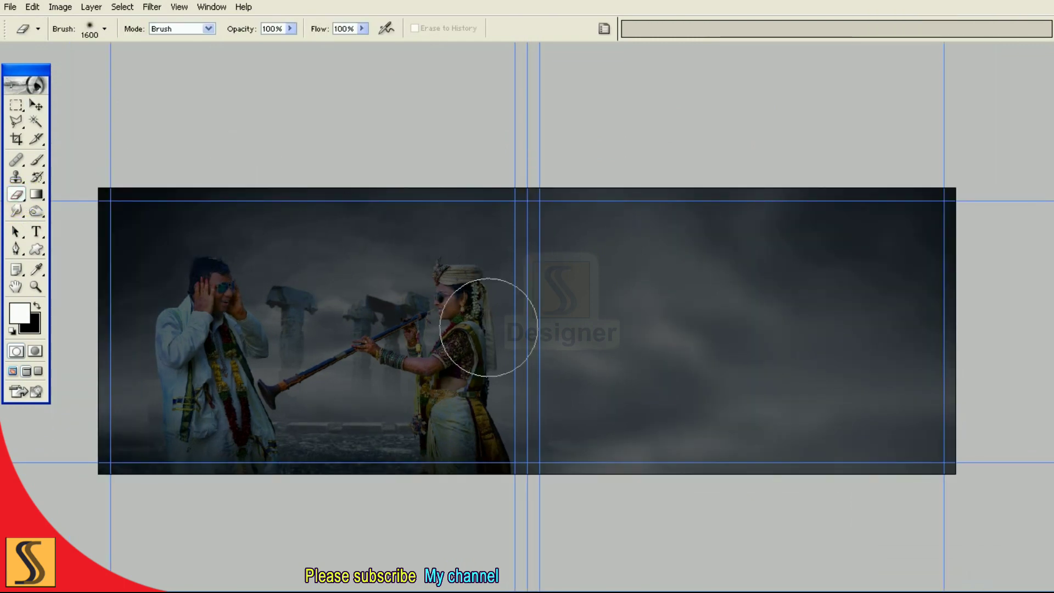
pyautogui.hotkey('ctrl', ';')
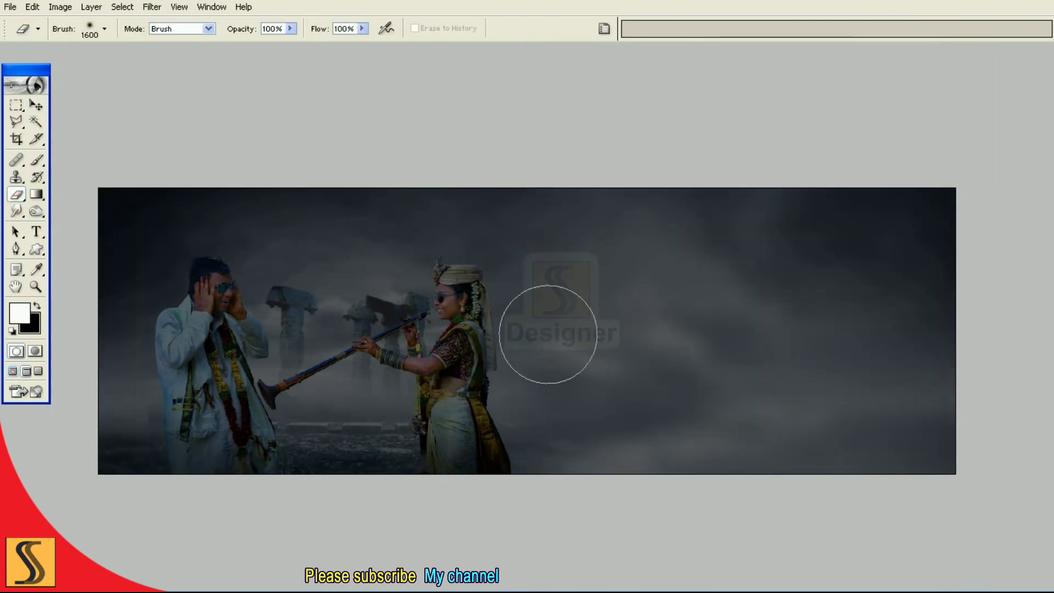
pyautogui.press(']')
pyautogui.press(']')
pyautogui.press(']')
pyautogui.press(']')
pyautogui.press(']')
pyautogui.press(']')
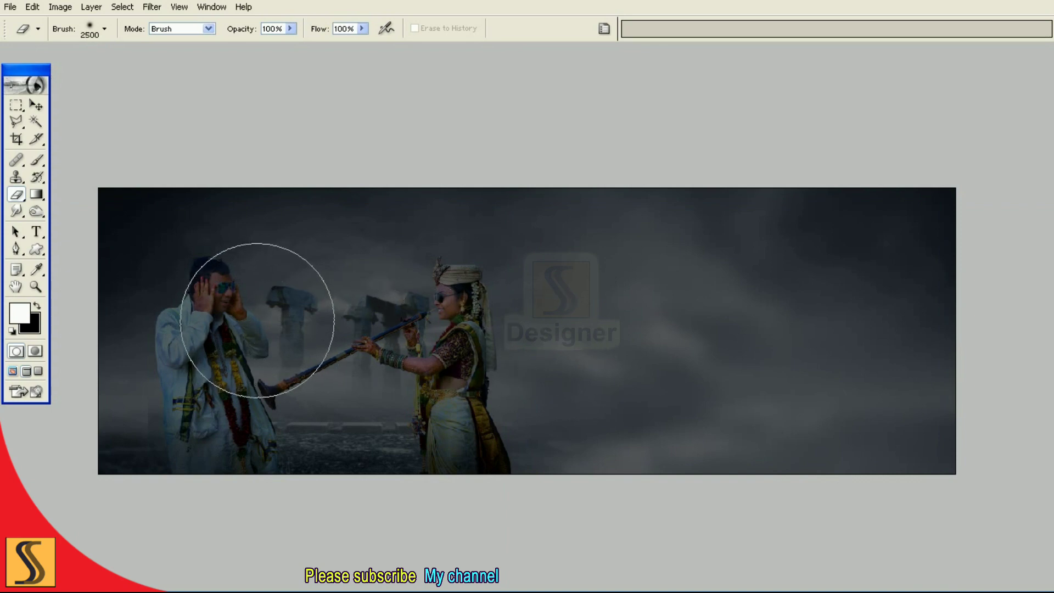
pyautogui.moveTo(235, 324)
pyautogui.mouseDown()
pyautogui.moveTo(362, 330)
pyautogui.moveTo(376, 318)
pyautogui.moveTo(224, 305)
pyautogui.moveTo(262, 331)
pyautogui.mouseUp()
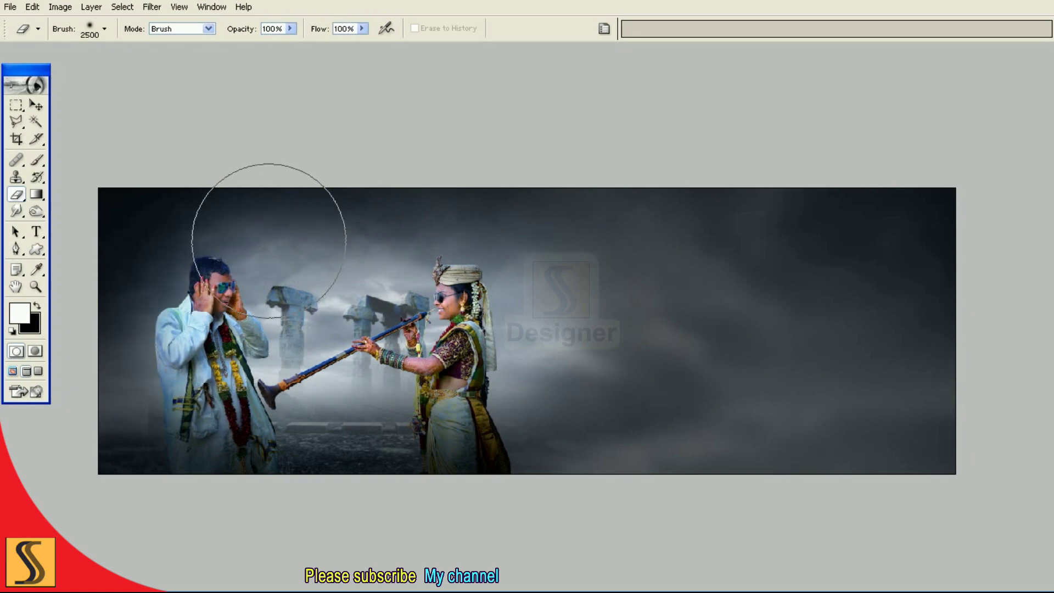
# - Lightly brighten the centre beside the bride at about 13% eraser opacity
pyautogui.click(238, 53)
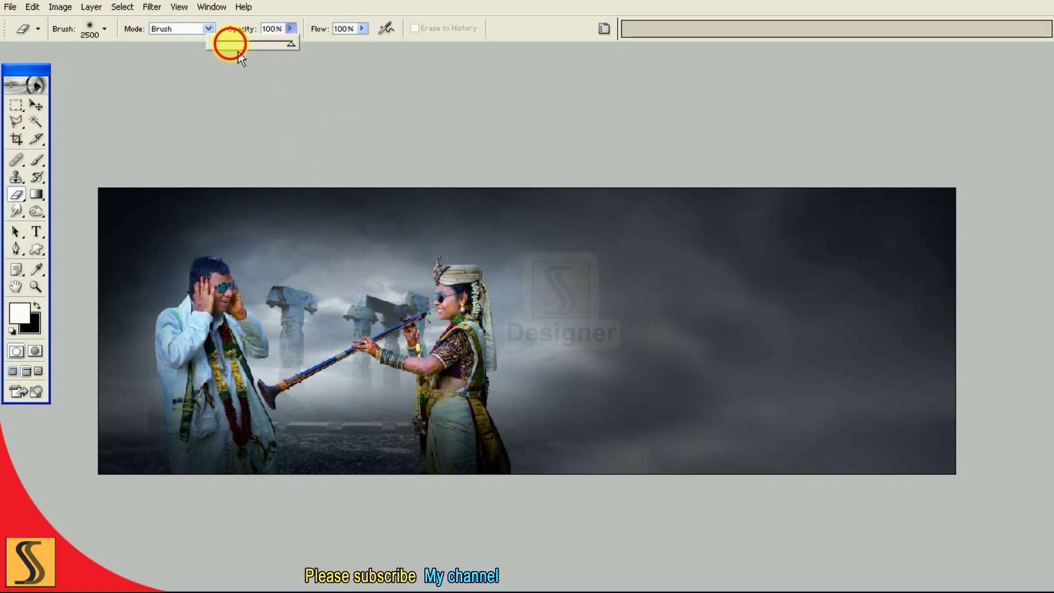
pyautogui.moveTo(233, 52); pyautogui.dragTo(232, 52)
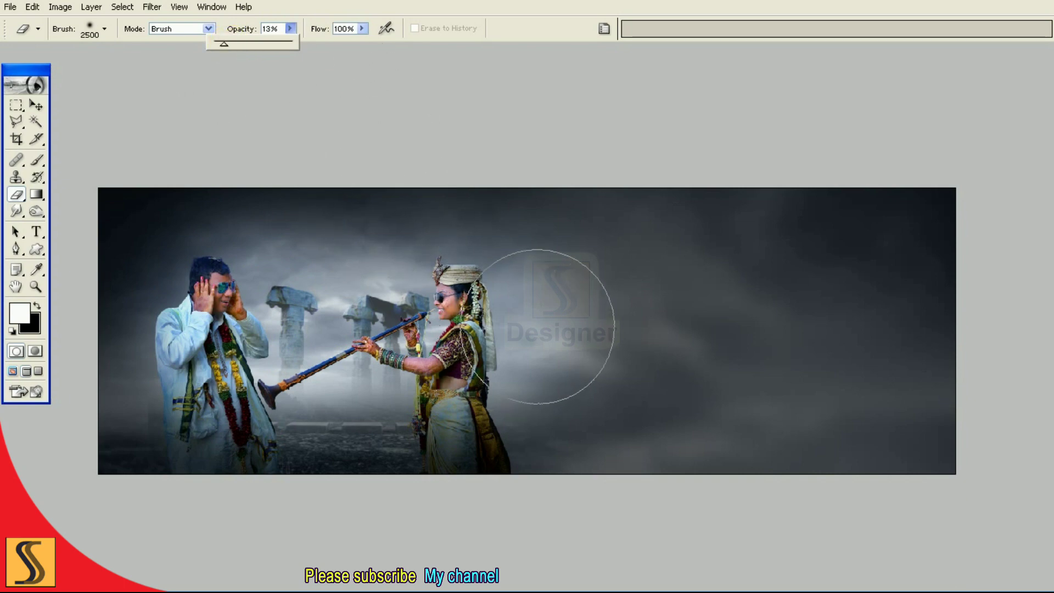
pyautogui.click(600, 324)
pyautogui.click(661, 335)
pyautogui.click(667, 330)
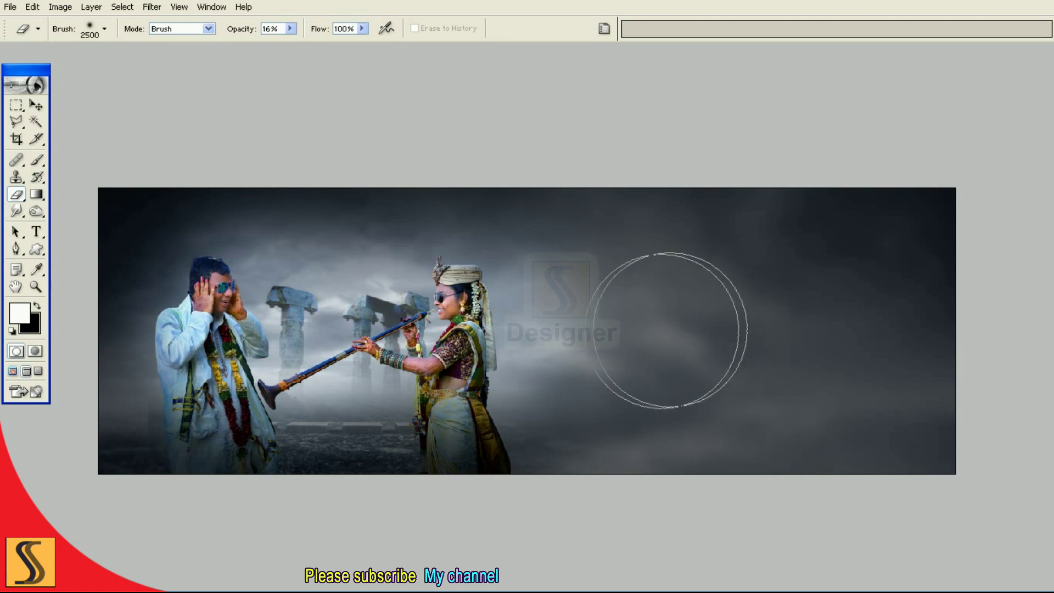
pyautogui.moveTo(588, 329); pyautogui.dragTo(604, 324)
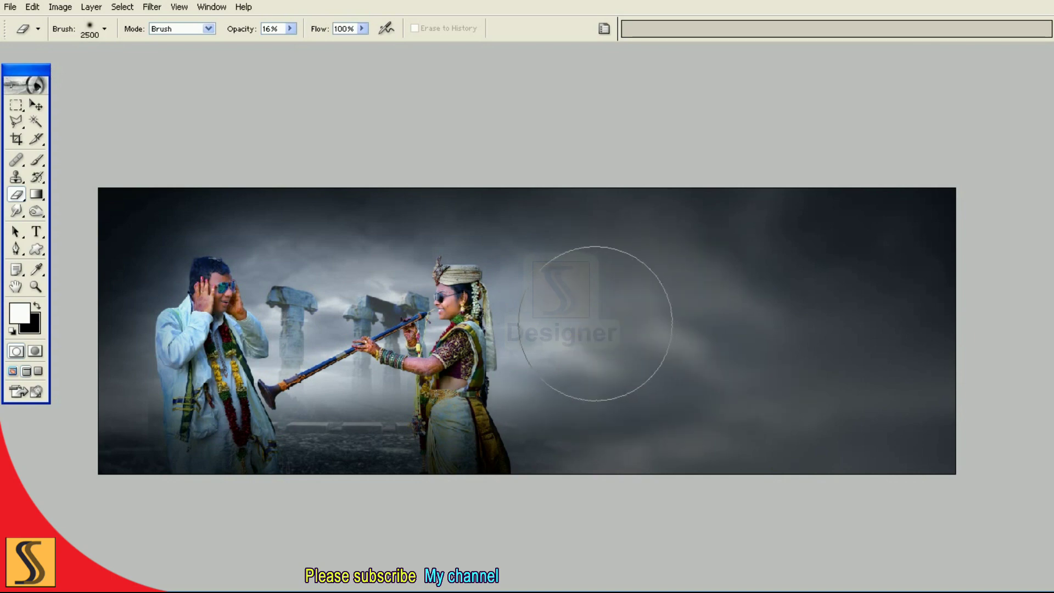
pyautogui.press('[')
pyautogui.press('[')
pyautogui.press('[')
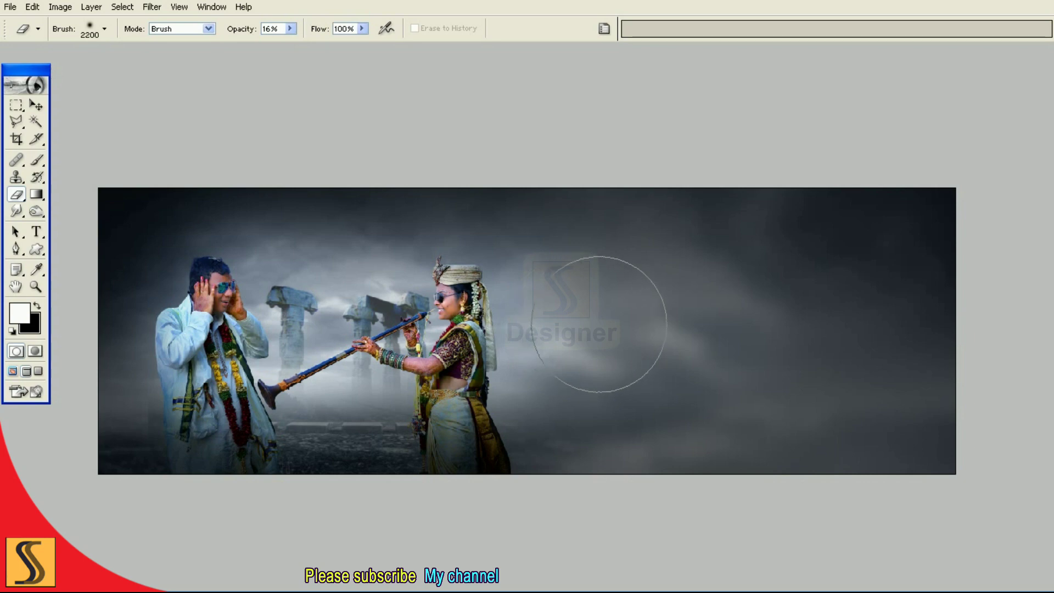
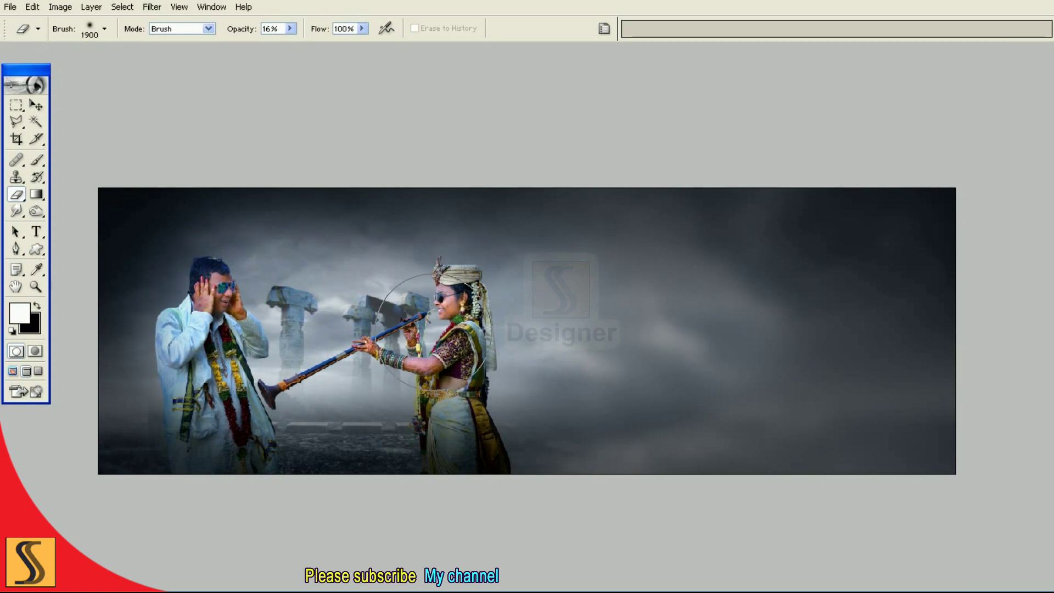
# - Lightly erase the watermark and right-hand sky beside the bride with large, varying soft eraser dabs
pyautogui.press('6')
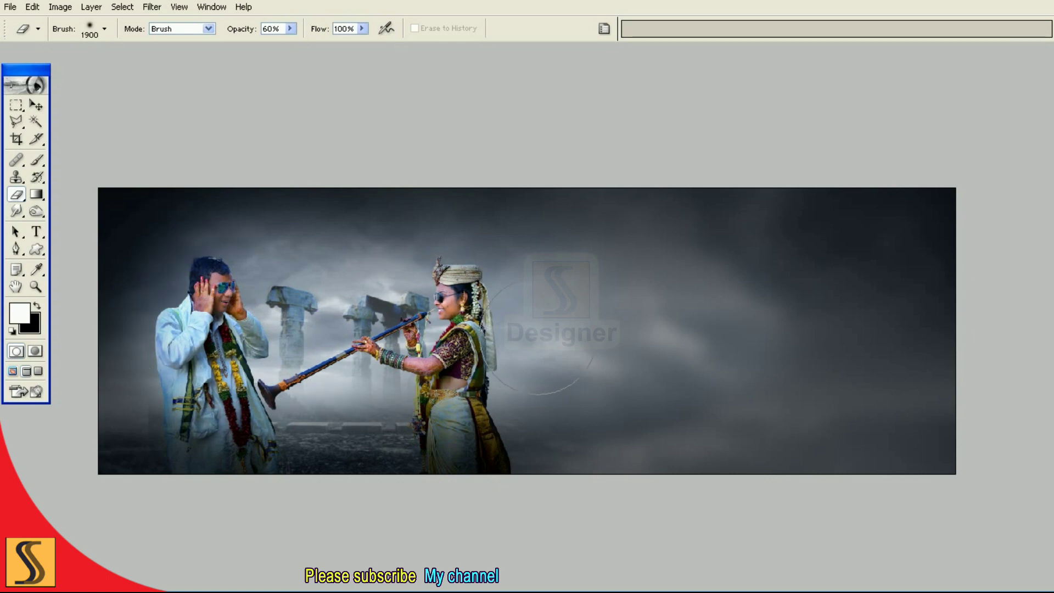
pyautogui.click(541, 335)
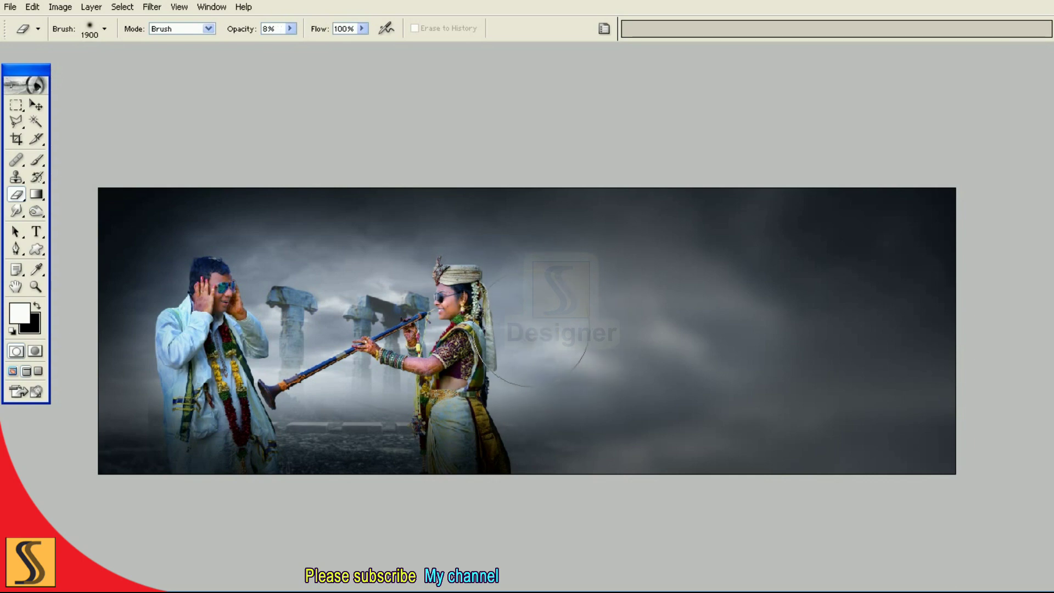
pyautogui.press('[')
pyautogui.press('[')
pyautogui.press('[')
pyautogui.press('[')
pyautogui.press('[')
pyautogui.press('[')
pyautogui.press('[')
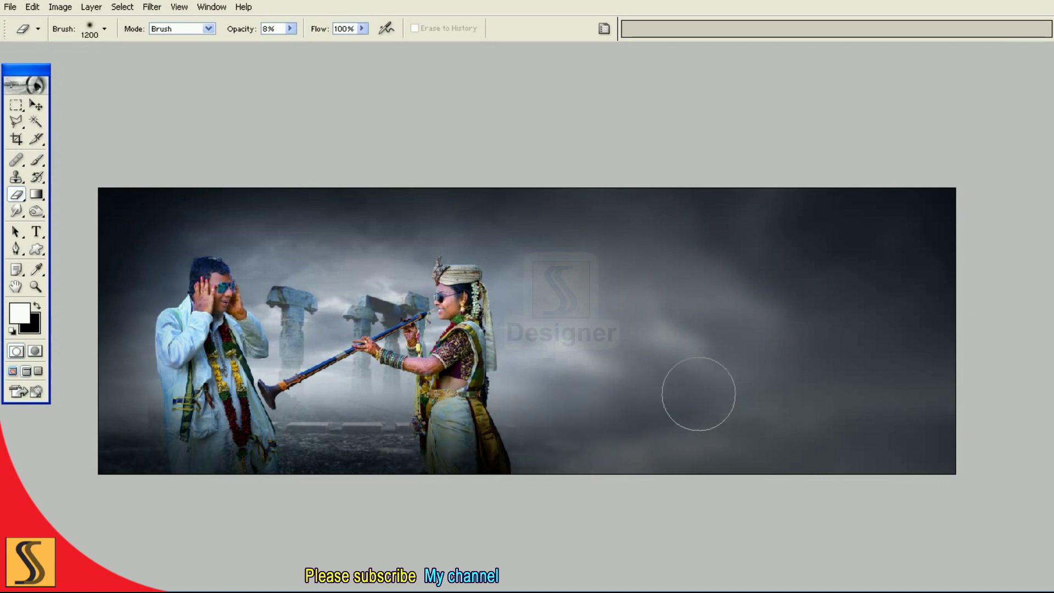
pyautogui.press(']')
pyautogui.press(']')
pyautogui.press(']')
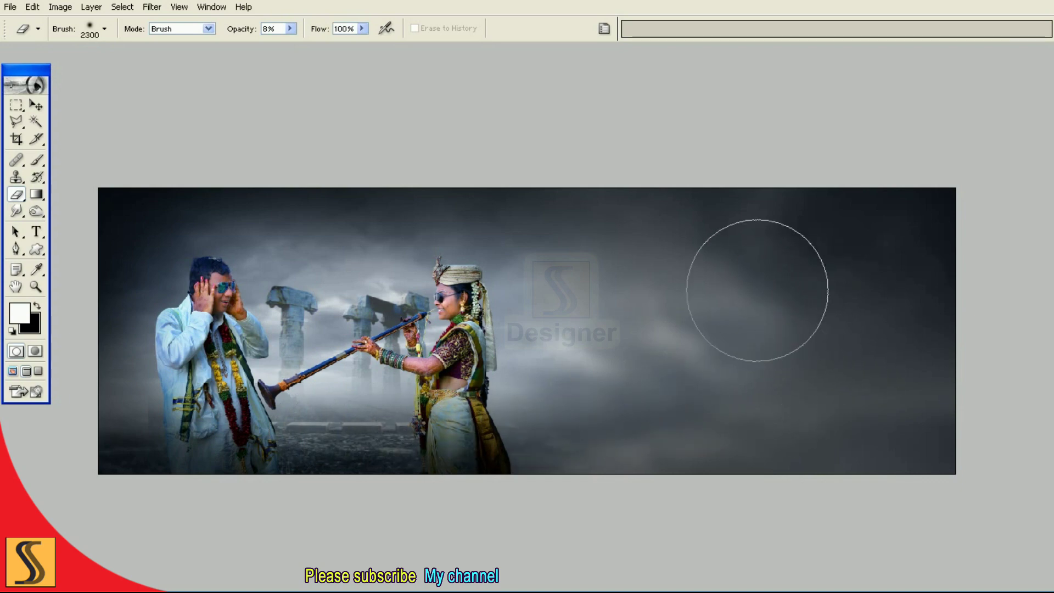
pyautogui.click(667, 296)
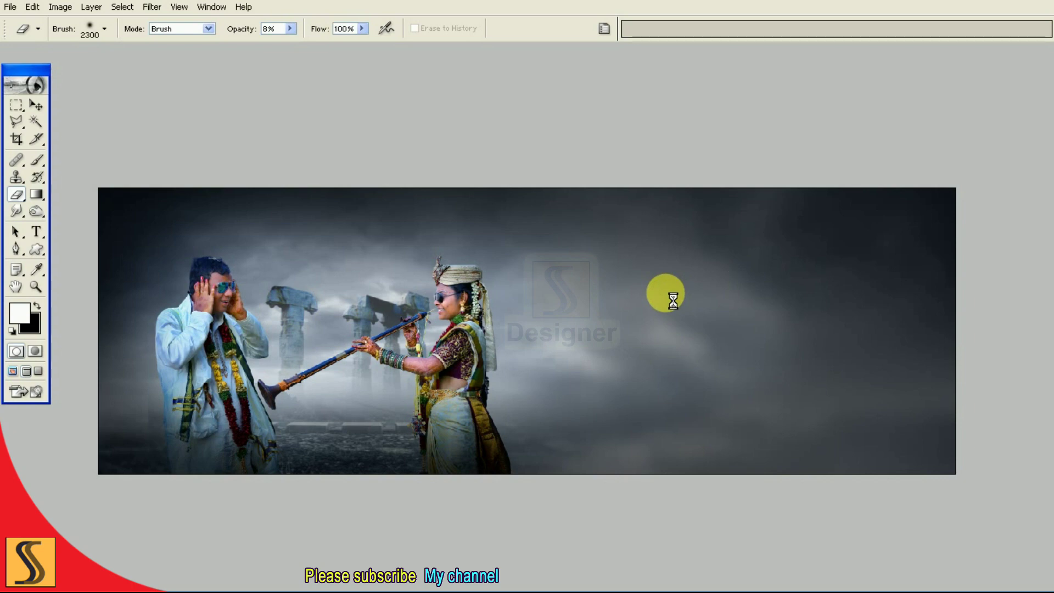
pyautogui.press('[')
pyautogui.press('[')
pyautogui.press('[')
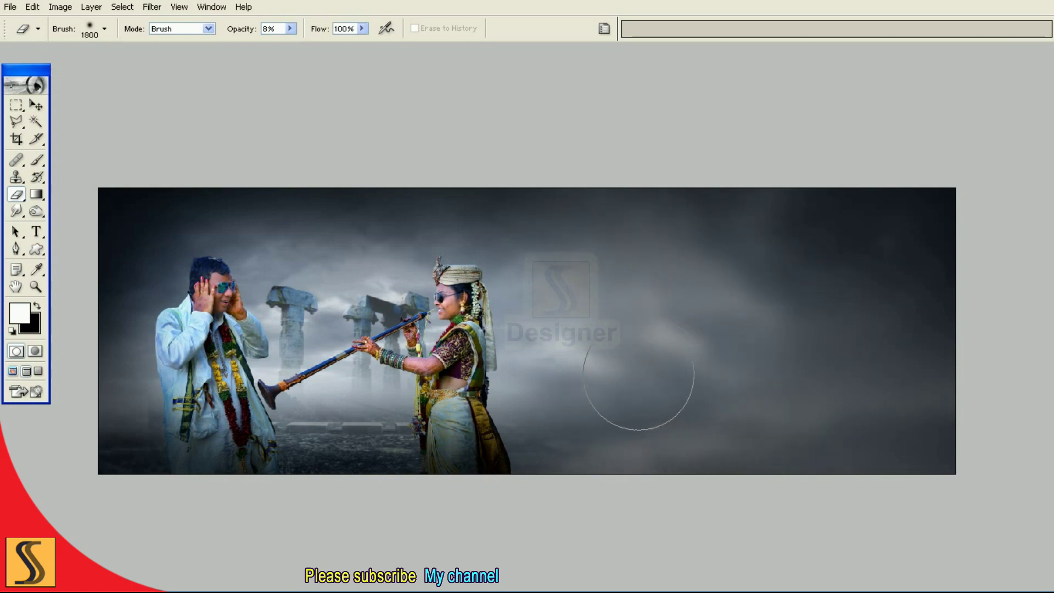
pyautogui.click(500, 278)
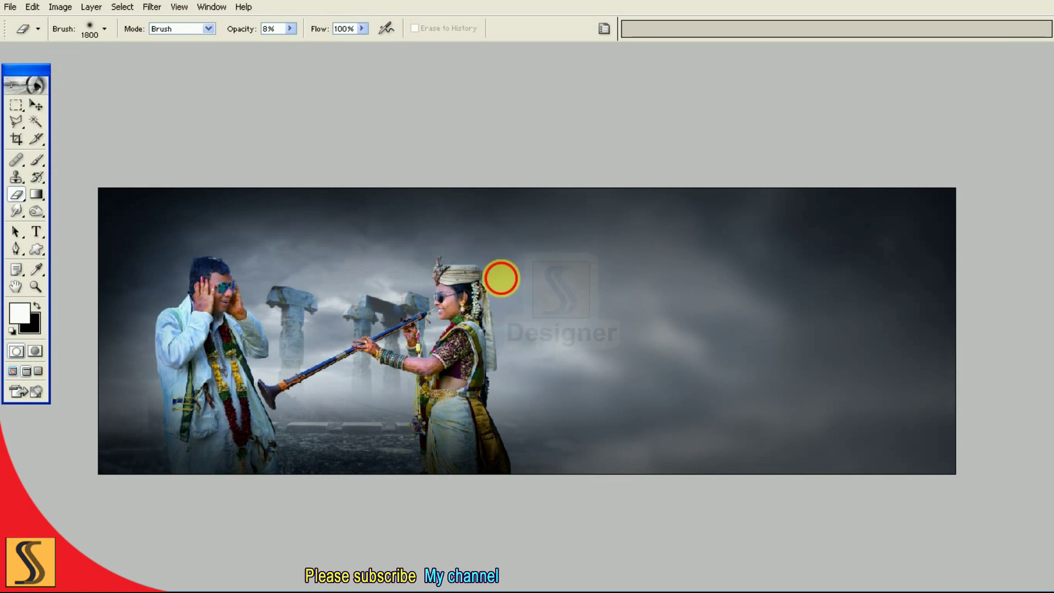
pyautogui.press('[')
pyautogui.press('[')
pyautogui.press('[')
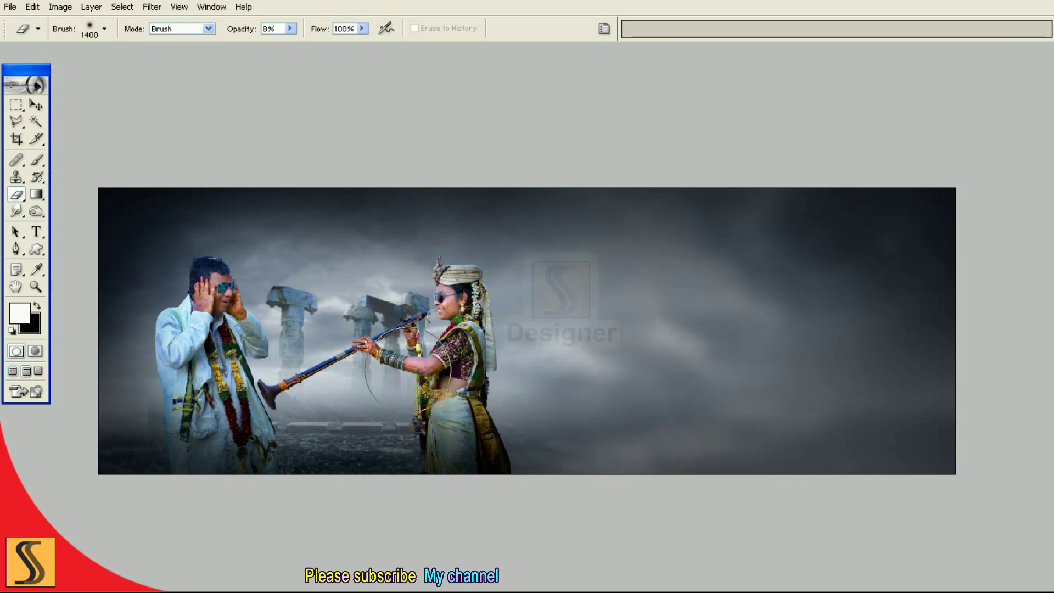
pyautogui.press(']')
pyautogui.press(']')
pyautogui.press(']')
pyautogui.press(']')
pyautogui.press(']')
pyautogui.press(']')
pyautogui.press(']')
pyautogui.press('[')
pyautogui.press('[')
pyautogui.press('[')
pyautogui.press('[')
pyautogui.press('[')
# - Erase lightly across the right-hand clouds, then set the top adjustment layer to Multiply
pyautogui.moveTo(527, 324)
pyautogui.mouseDown()
pyautogui.moveTo(772, 299)
pyautogui.moveTo(825, 329)
pyautogui.moveTo(817, 337)
pyautogui.mouseUp()
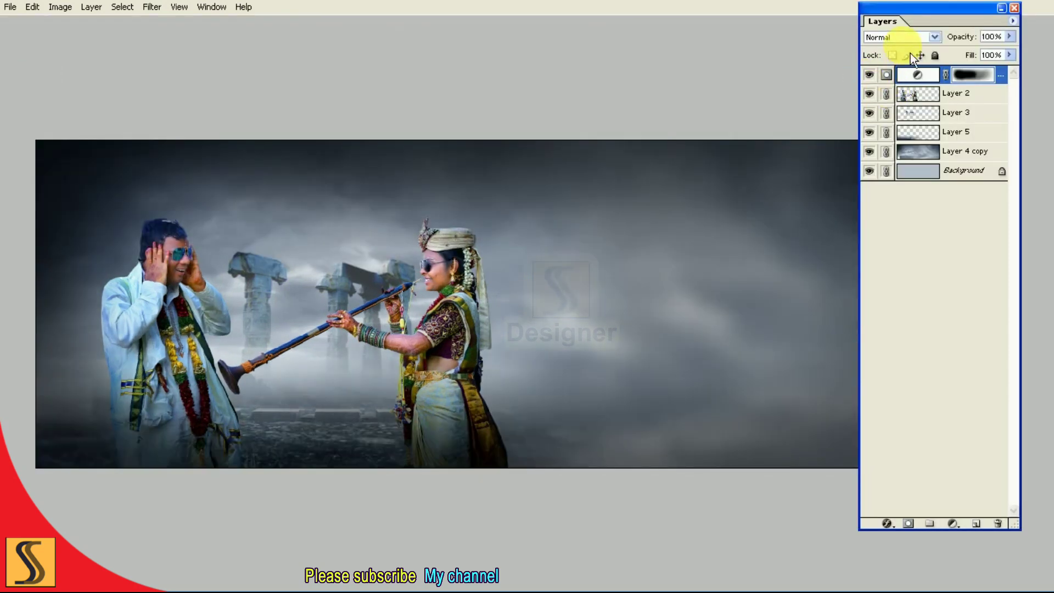
pyautogui.click(900, 37)
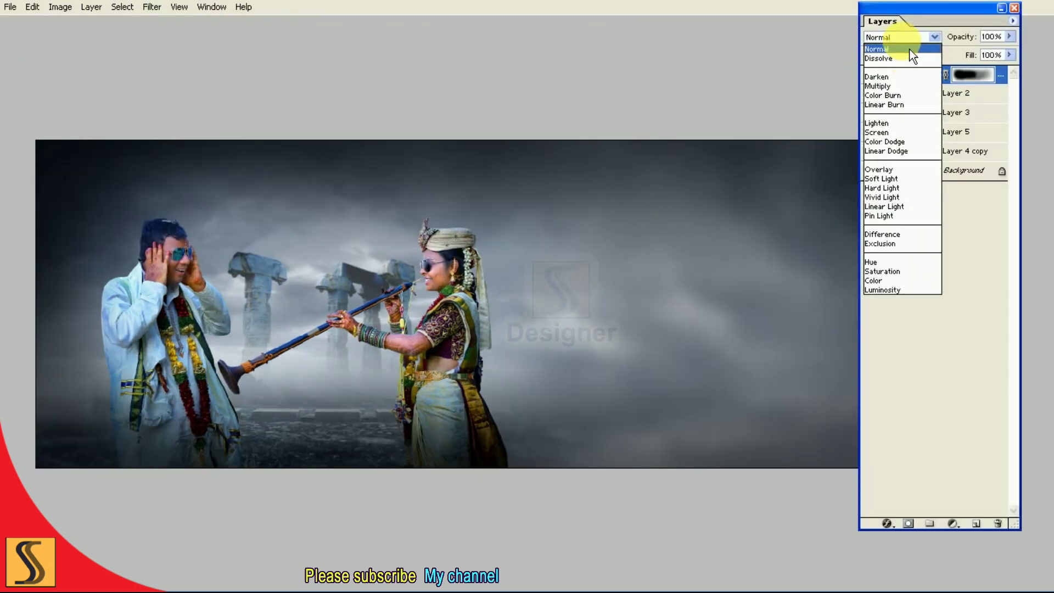
pyautogui.click(900, 71)
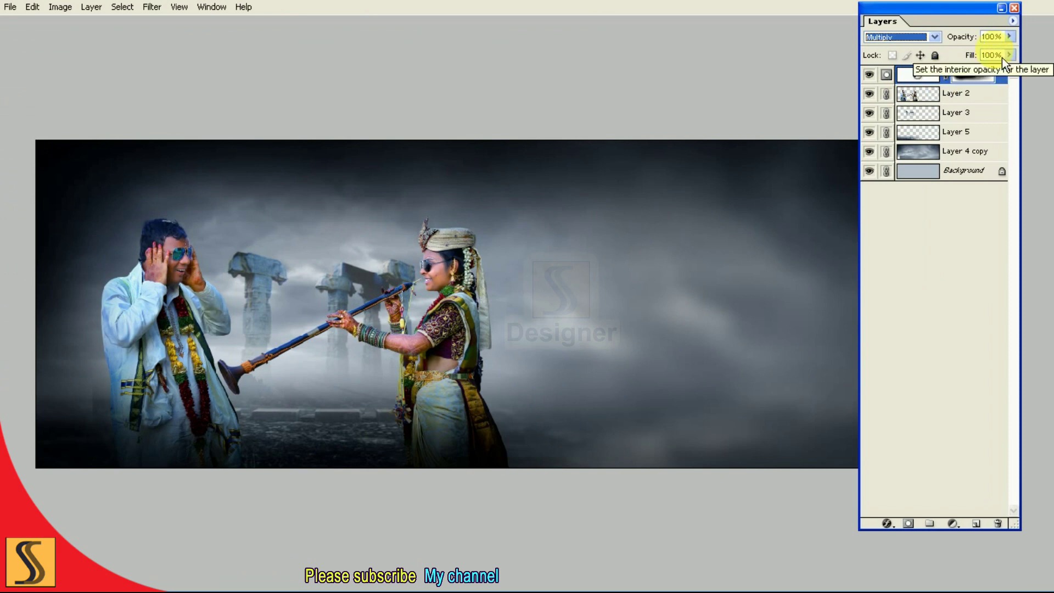
# - Set the top adjustment layer's opacity to 58%, toggling it to compare
pyautogui.click(1009, 37)
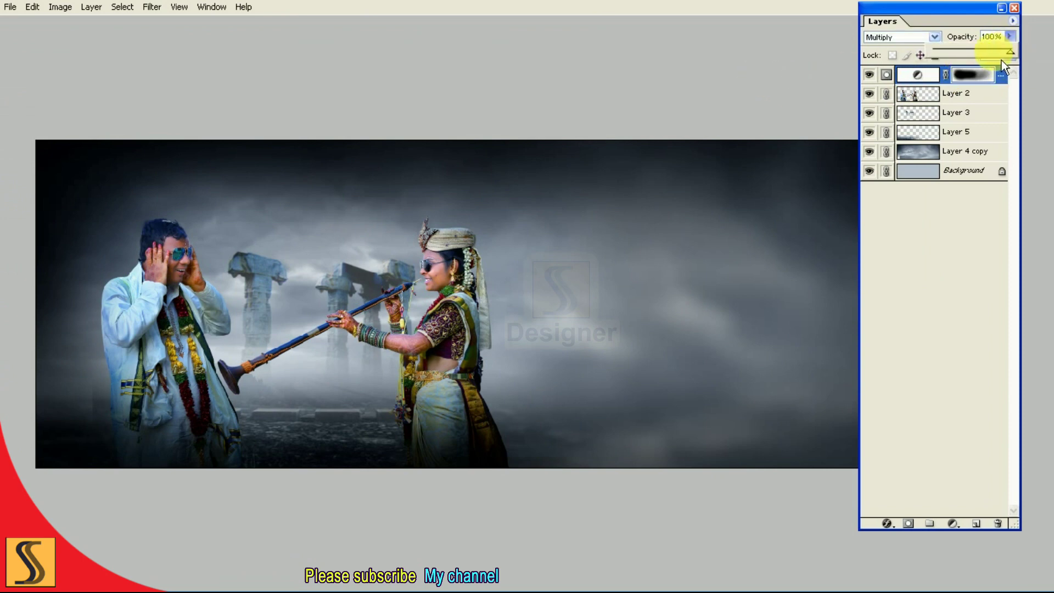
pyautogui.moveTo(1001, 60); pyautogui.dragTo(992, 61)
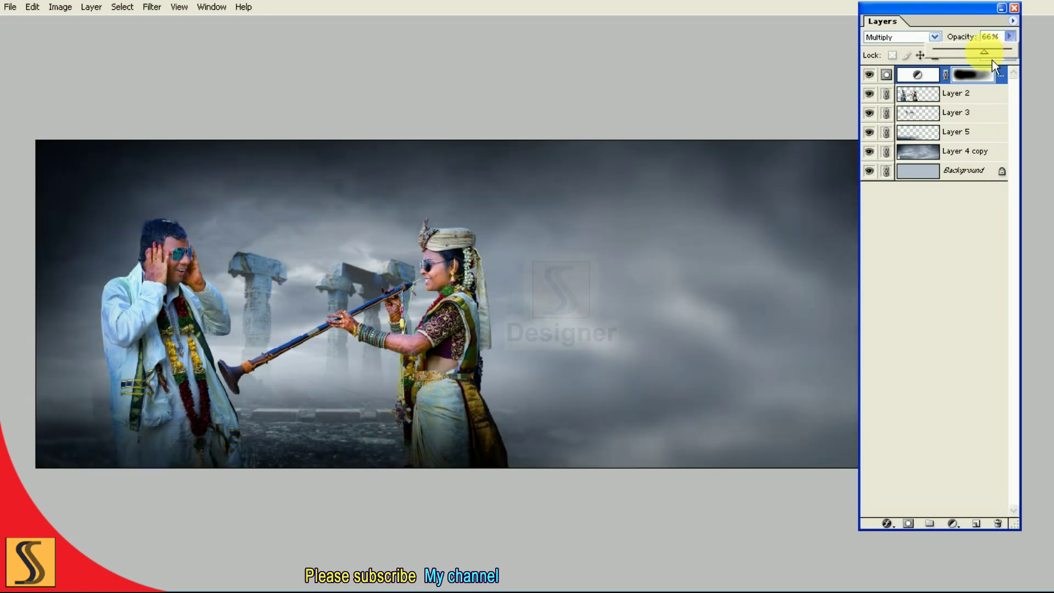
pyautogui.moveTo(989, 61); pyautogui.dragTo(988, 61)
pyautogui.click(871, 76)
pyautogui.click(870, 75)
pyautogui.click(869, 75)
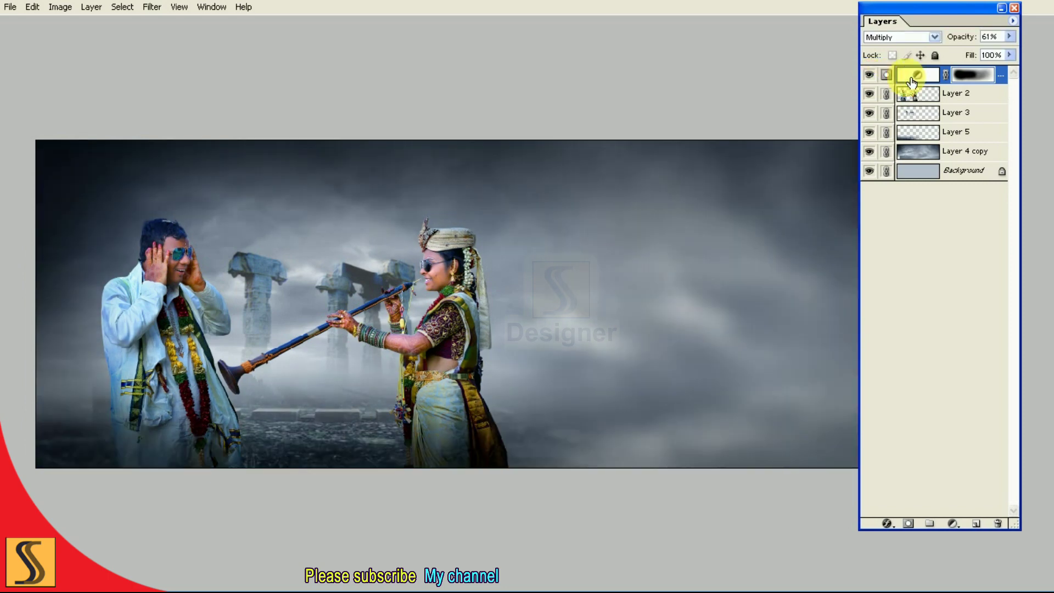
pyautogui.moveTo(974, 36); pyautogui.dragTo(958, 57)
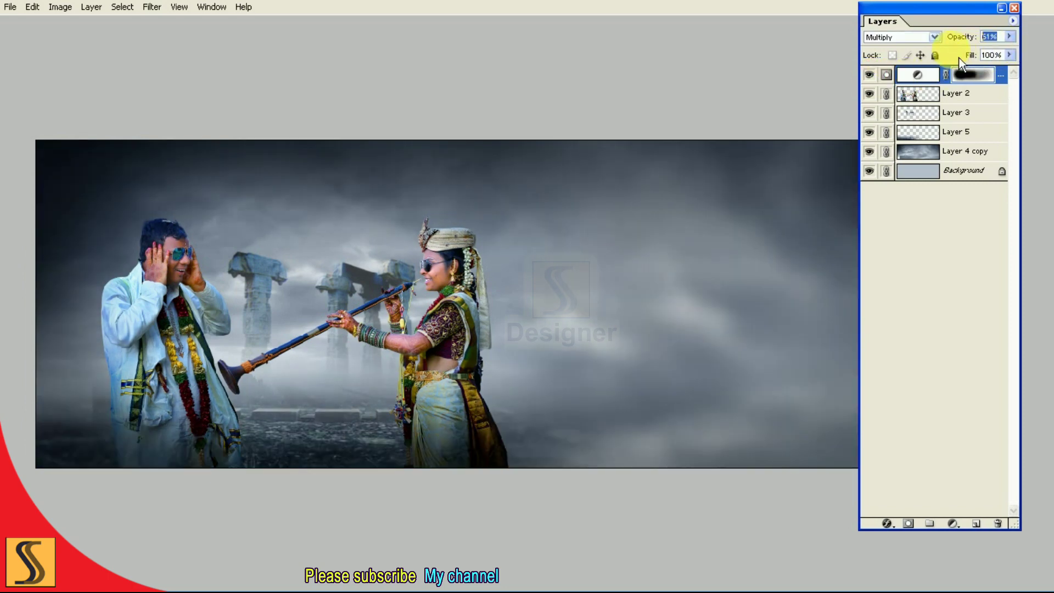
pyautogui.write('58')
pyautogui.press('Return')
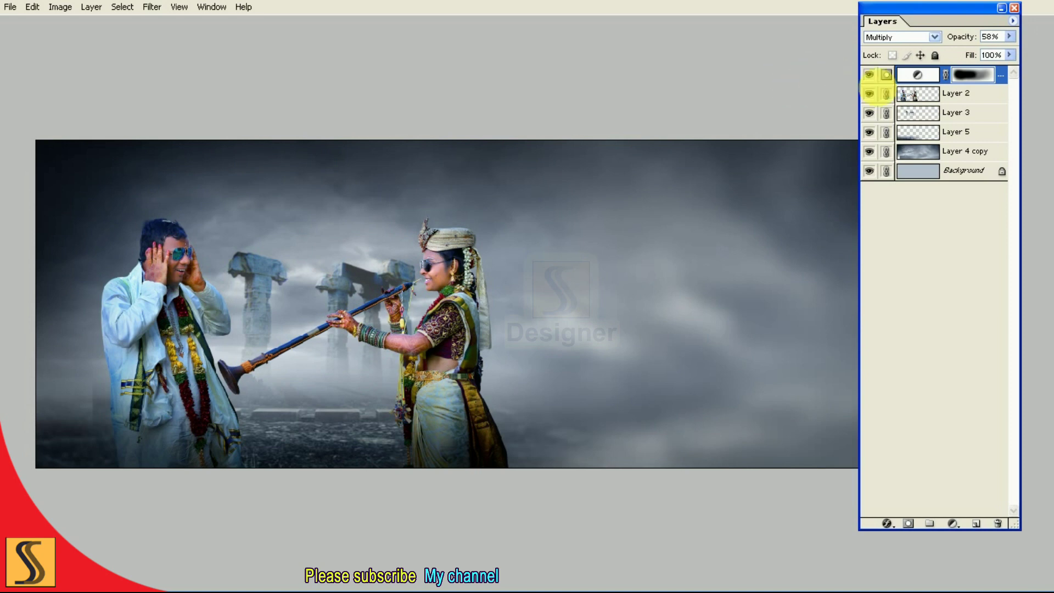
# - Preview the full canvas and select Layer 2, the couple
pyautogui.press('Tab')
pyautogui.press('f')
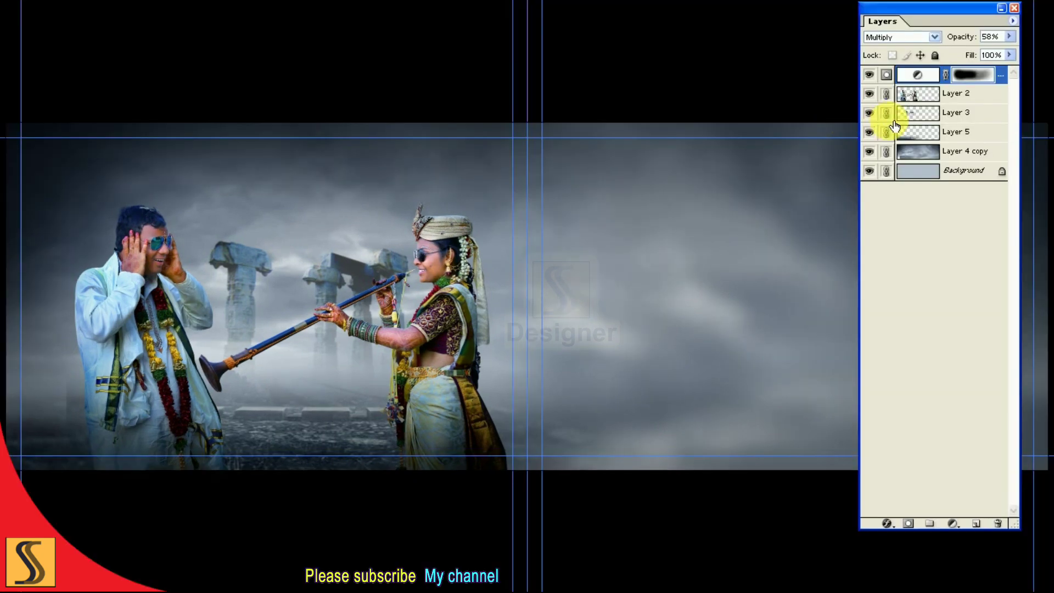
pyautogui.moveTo(869, 94); pyautogui.dragTo(869, 113)
pyautogui.click(920, 100)
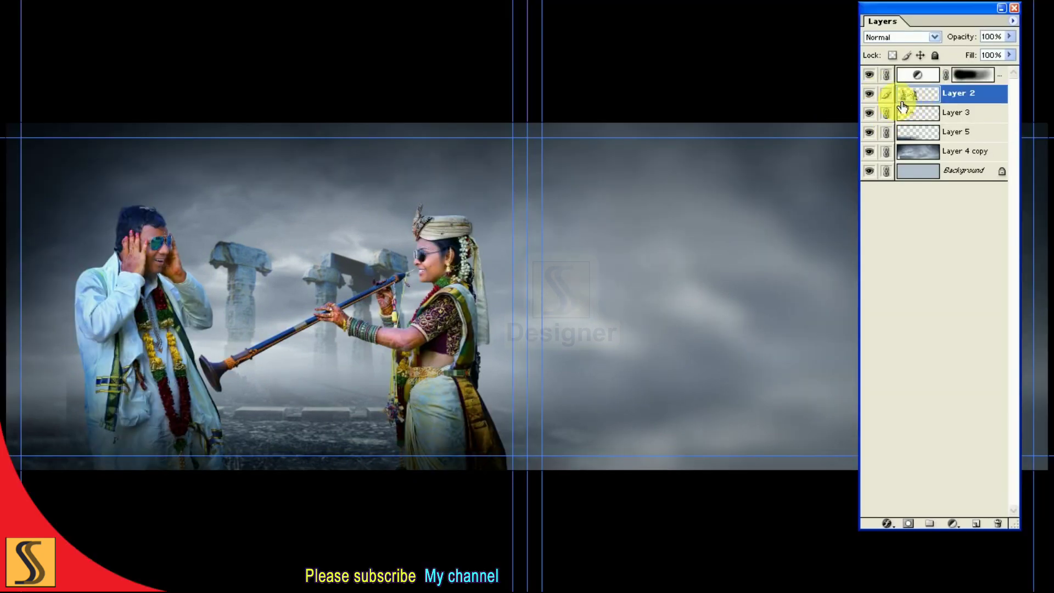
pyautogui.press('f')
pyautogui.press('f')
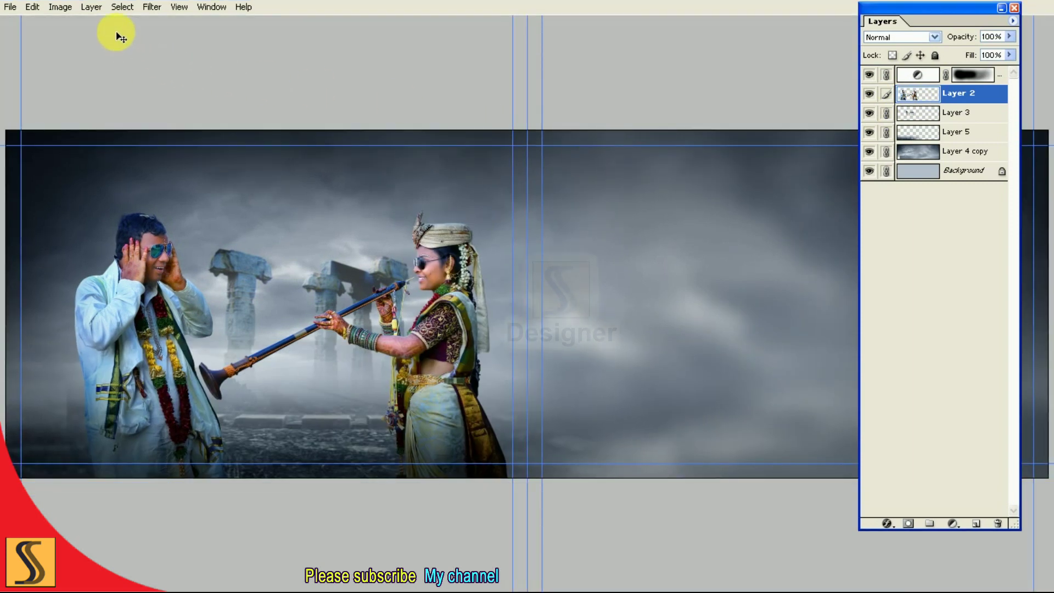
# - Apply a Levels adjustment with a midtone gamma of 0.94
pyautogui.press('Tab')
pyautogui.click(65, 7)
pyautogui.moveTo(83, 43)
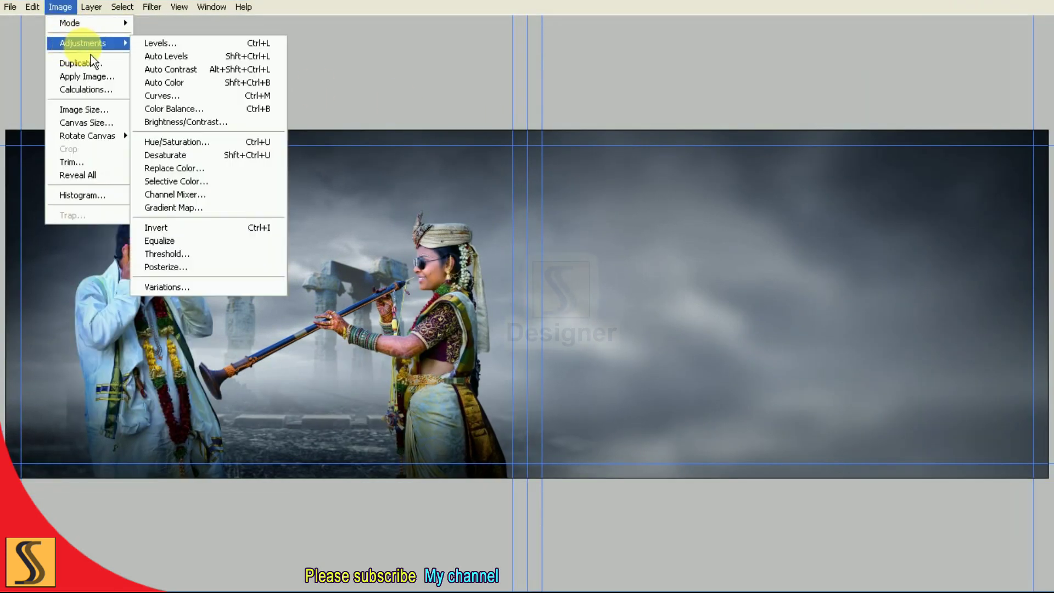
pyautogui.click(157, 43)
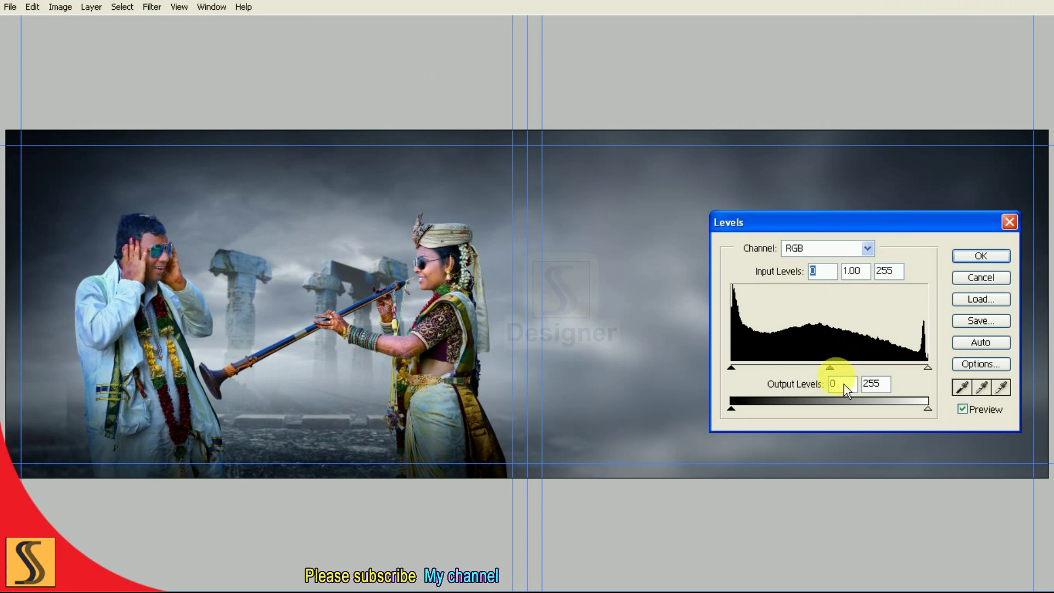
pyautogui.press('Tab')
pyautogui.write('0.94')
pyautogui.click(979, 258)
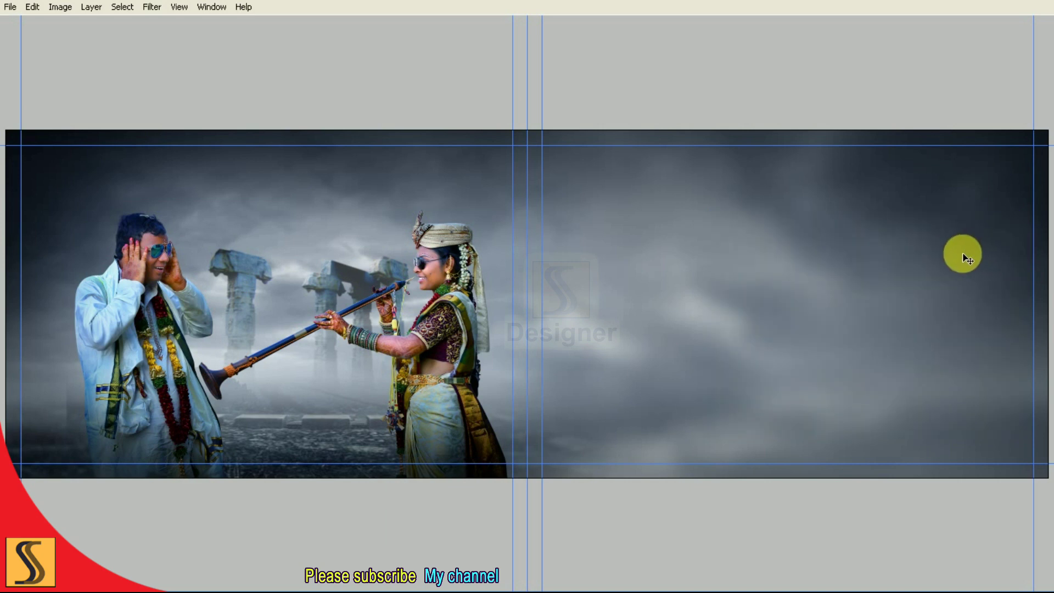
# - Restore the Tools panel from the Window menu
pyautogui.hotkey('ctrl', 'shift', 'f')
pyautogui.press('Escape')
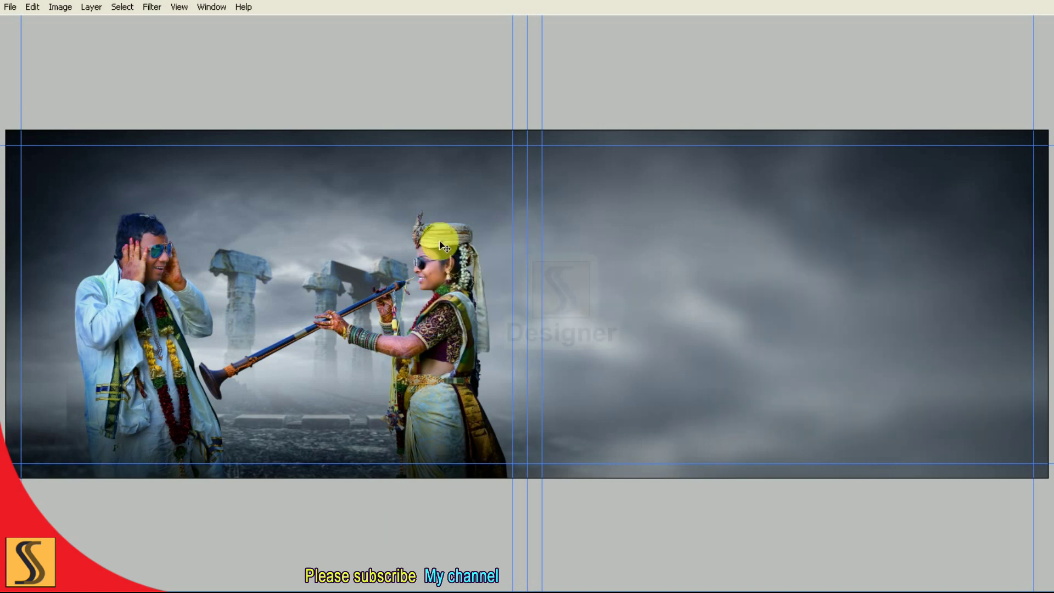
pyautogui.hotkey('alt', 'w')
pyautogui.press('Down')
pyautogui.press('Down')
pyautogui.press('Return')
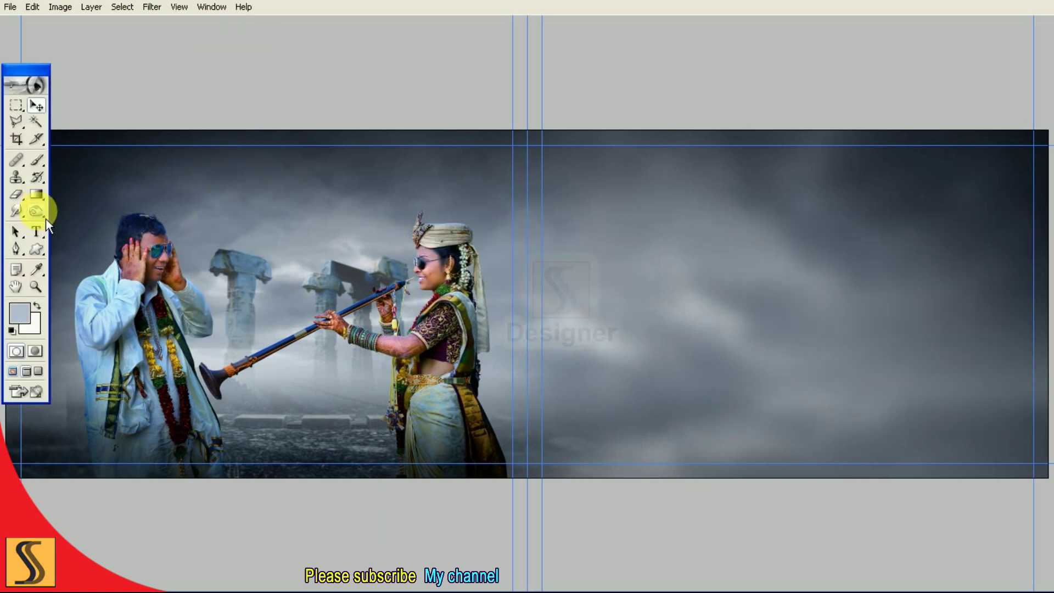
# - Pick the toning tool, restore its options bar, lower its exposure and zoom in on the bride
pyautogui.moveTo(46, 219); pyautogui.dragTo(94, 235)
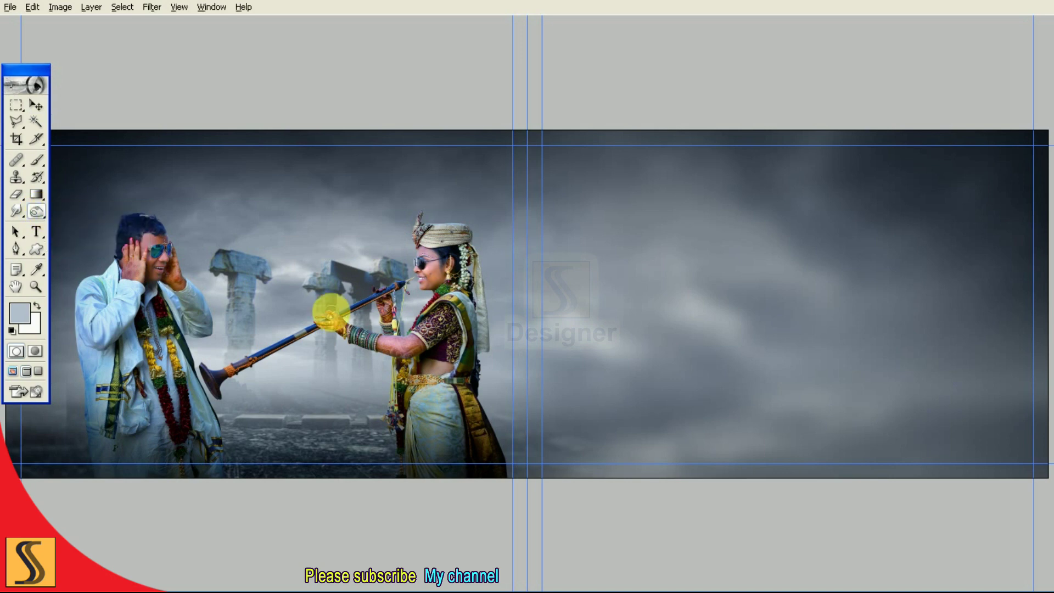
pyautogui.hotkey('alt', 'w')
pyautogui.press('Down')
pyautogui.press('Down')
pyautogui.press('Down')
pyautogui.press('Return')
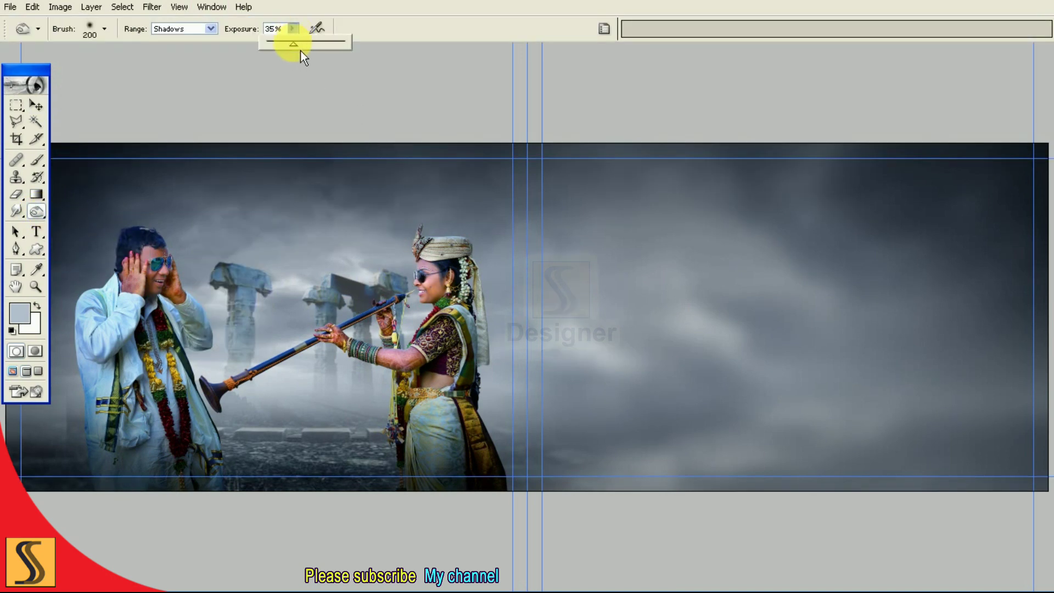
pyautogui.moveTo(294, 51); pyautogui.dragTo(281, 51)
pyautogui.click(423, 272)
pyautogui.hotkey('ctrl', '+')
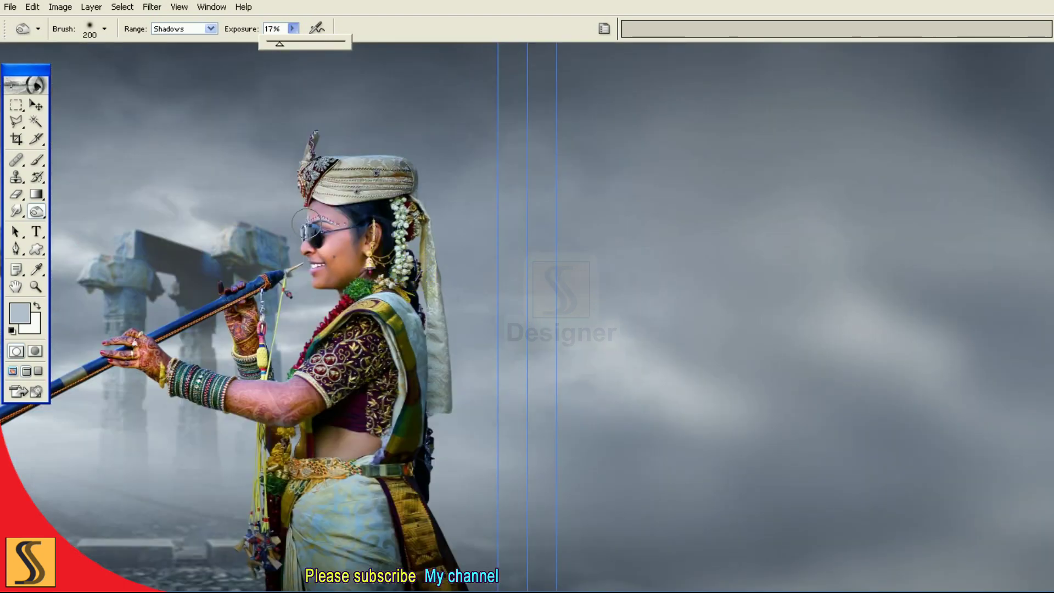
# - Burn shadows along the bride's back edge and waist belt with a brush around 300
pyautogui.press(']')
pyautogui.press('[')
pyautogui.press('[')
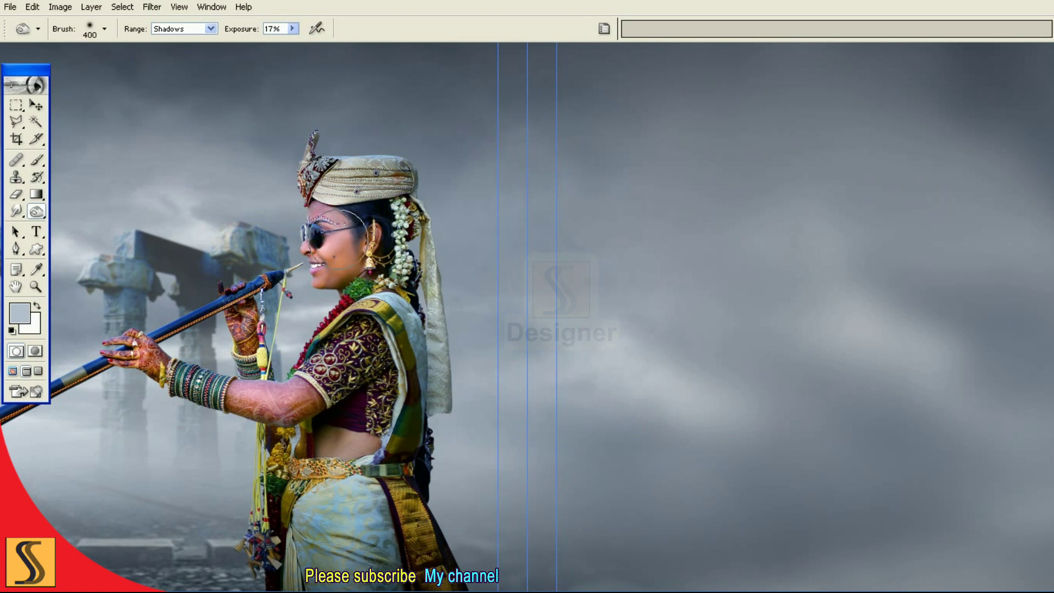
pyautogui.press('[')
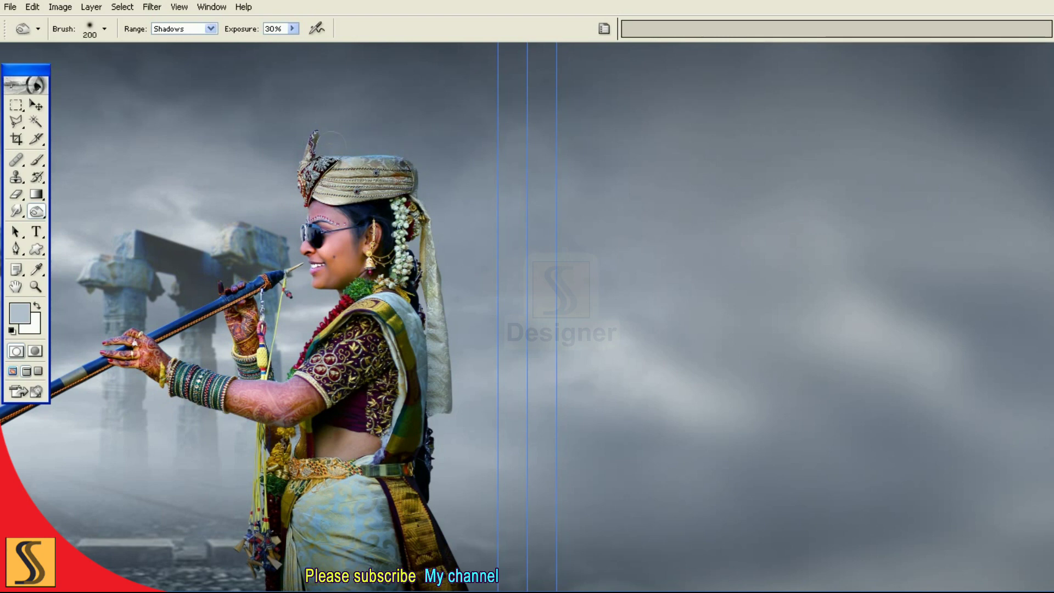
pyautogui.press('[')
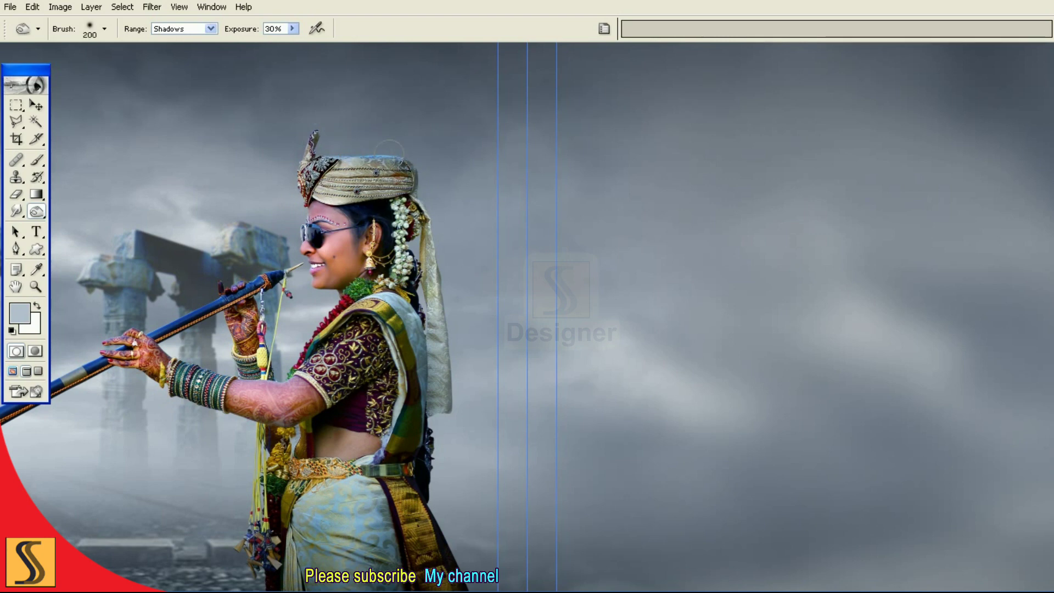
pyautogui.moveTo(436, 310)
pyautogui.mouseDown()
pyautogui.moveTo(459, 418)
pyautogui.moveTo(435, 475)
pyautogui.mouseUp()
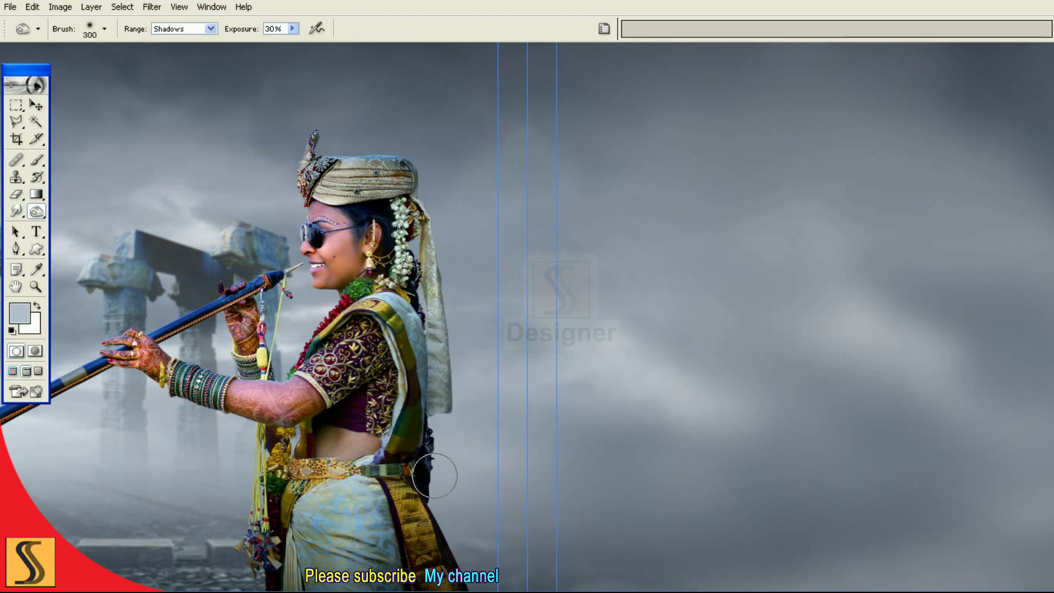
pyautogui.moveTo(370, 502)
pyautogui.mouseDown()
pyautogui.moveTo(315, 482)
pyautogui.moveTo(278, 502)
pyautogui.mouseUp()
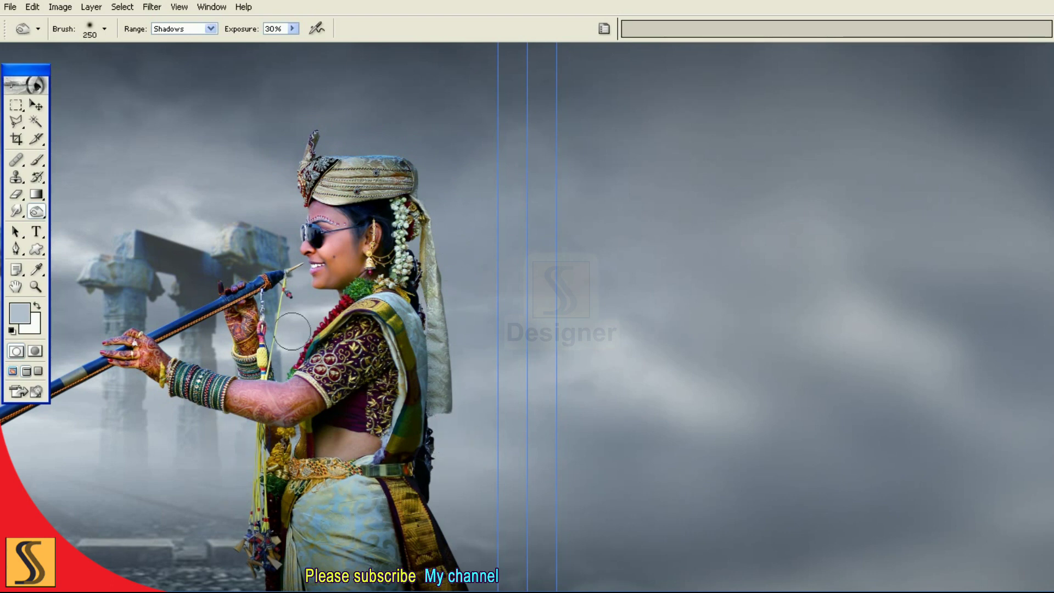
pyautogui.press(']')
pyautogui.press(']')
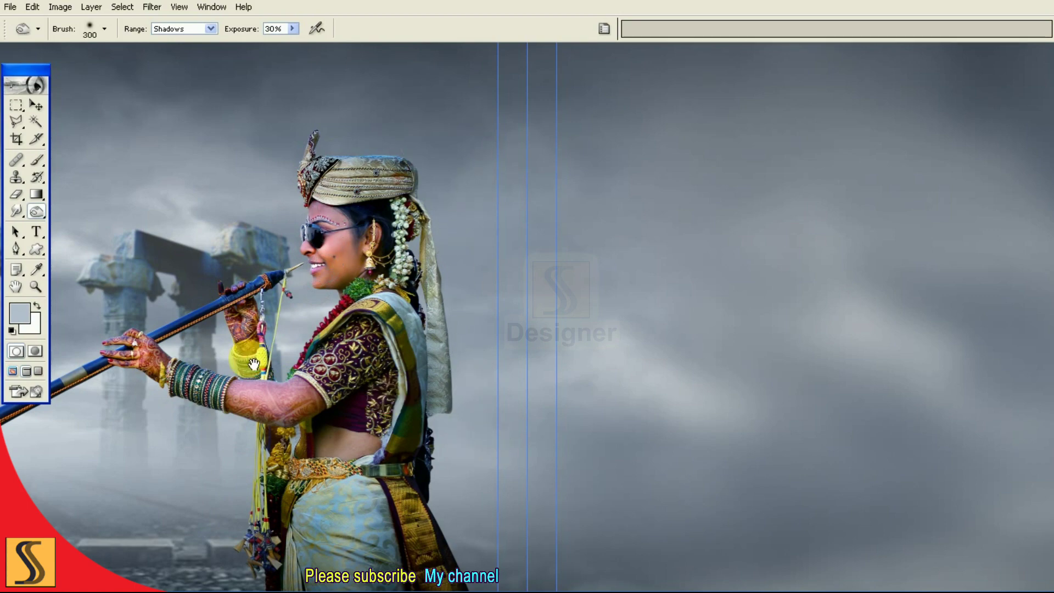
pyautogui.hscroll(-10, 463, 374)
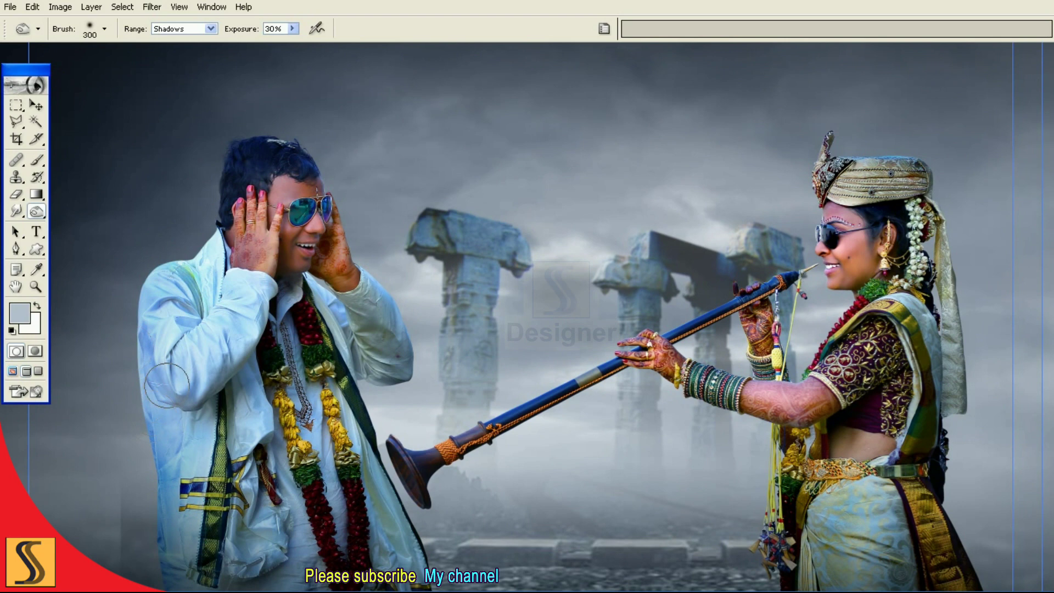
# - Burn the groom's jacket sleeve and shoulder at 60% exposure
pyautogui.press(']')
pyautogui.press(']')
pyautogui.press(']')
pyautogui.press('6')
pyautogui.moveTo(188, 272); pyautogui.dragTo(187, 384)
pyautogui.press('[')
pyautogui.press('[')
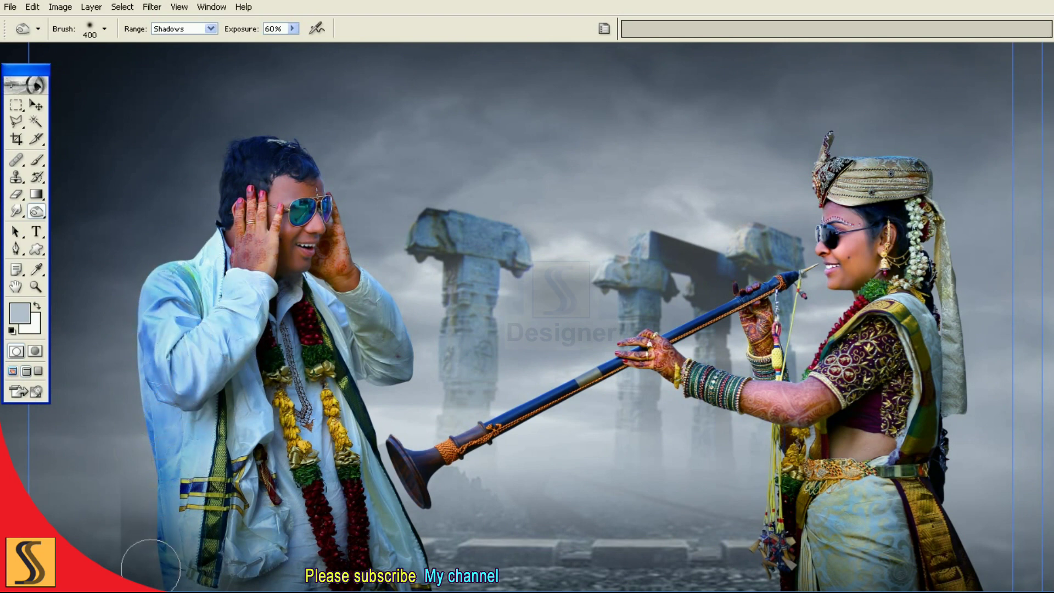
pyautogui.press(']')
pyautogui.press(']')
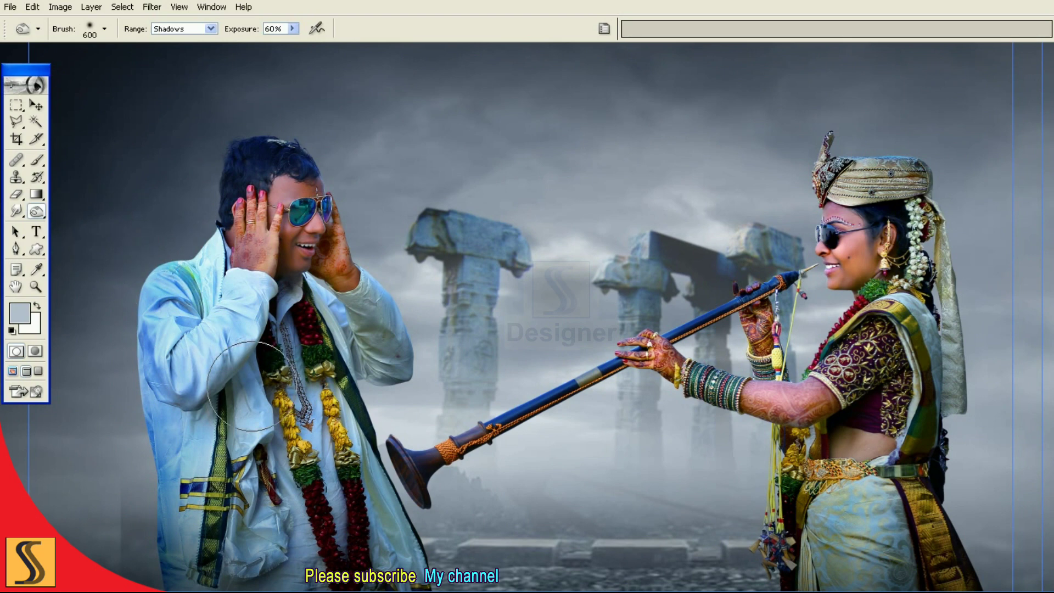
# - At 30% exposure, burn the lower jacket, the nadaswaram and the bride's light saree
pyautogui.press('[')
pyautogui.press('[')
pyautogui.press('[')
pyautogui.press('3')
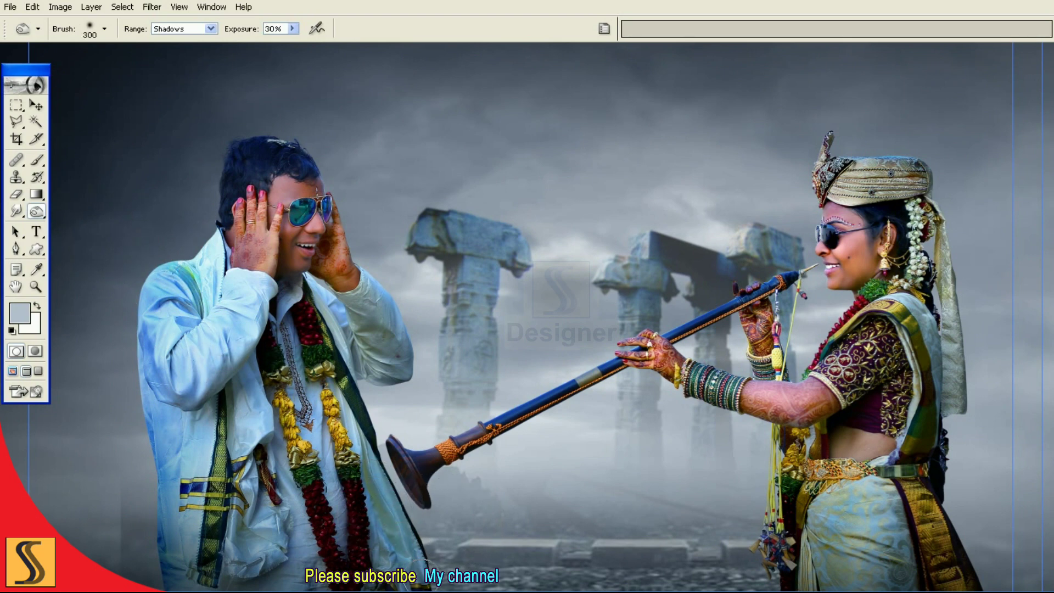
pyautogui.moveTo(402, 569); pyautogui.dragTo(423, 575)
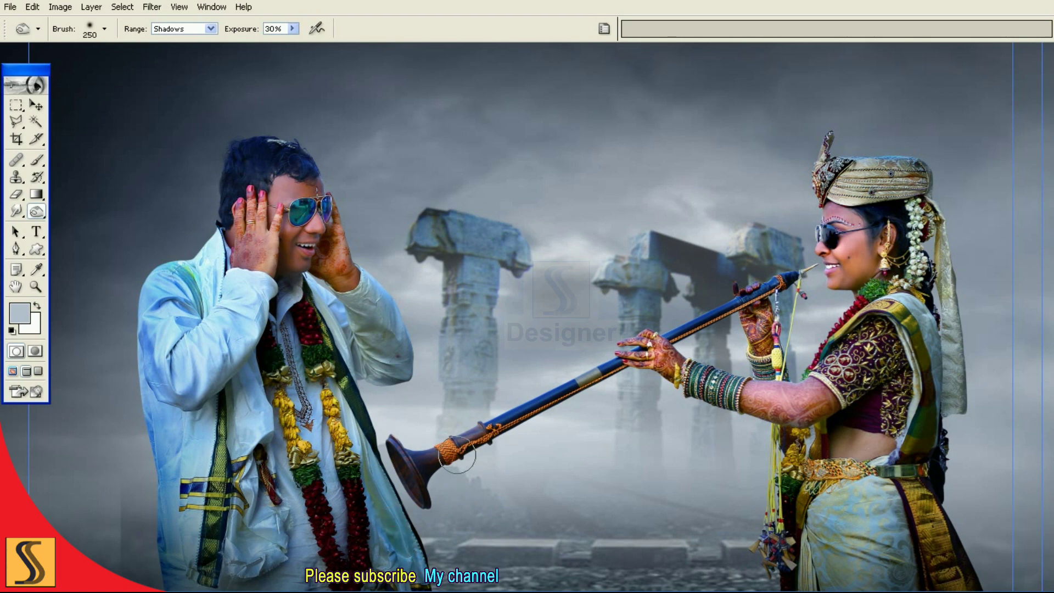
pyautogui.moveTo(456, 455); pyautogui.dragTo(590, 389)
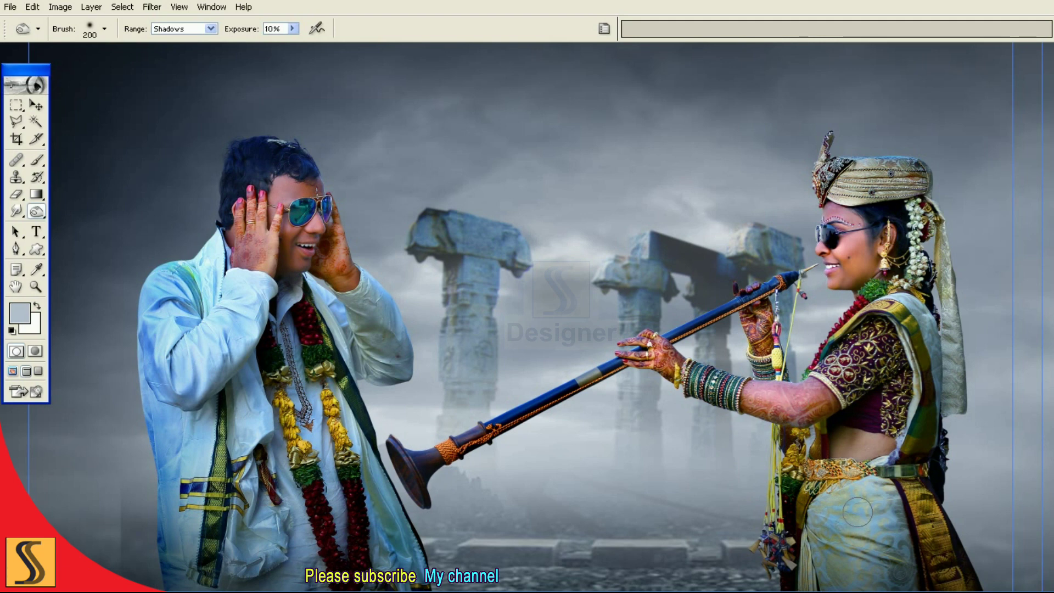
pyautogui.moveTo(863, 500); pyautogui.dragTo(852, 554)
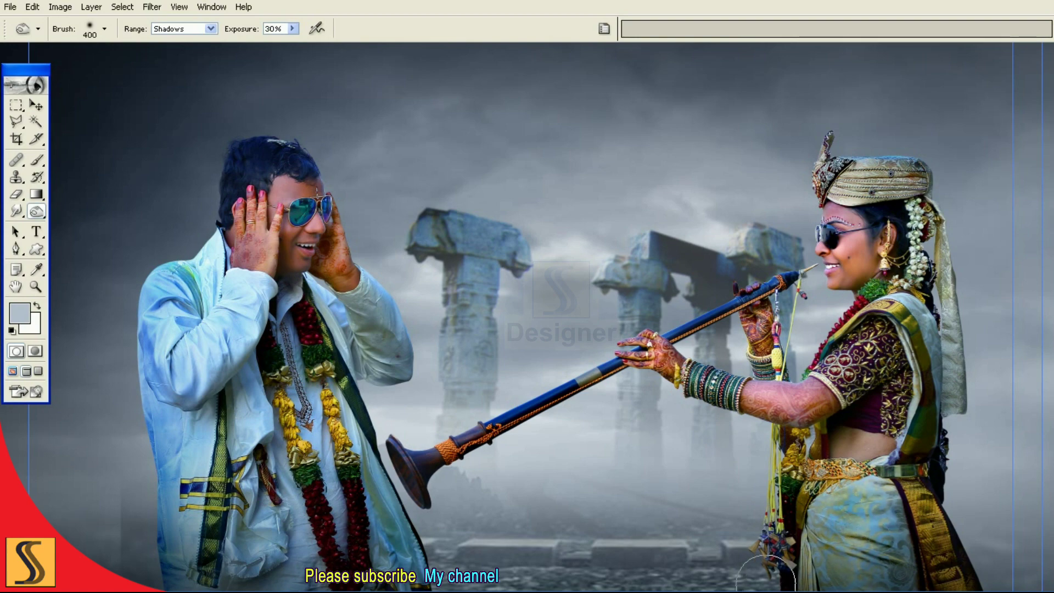
# - Fit the whole spread on screen and hide the panels
pyautogui.rightClick(672, 461)
pyautogui.click(688, 467)
pyautogui.press('Tab')
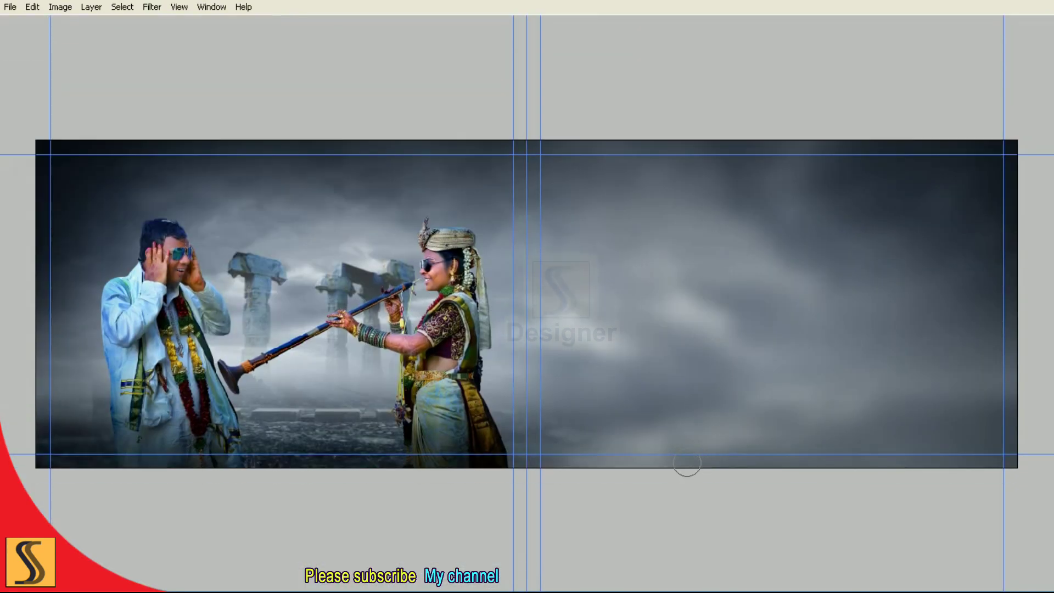
# - Set the Hue/Saturation layer's opacity in DM 02.psd to 40%
pyautogui.press('f')
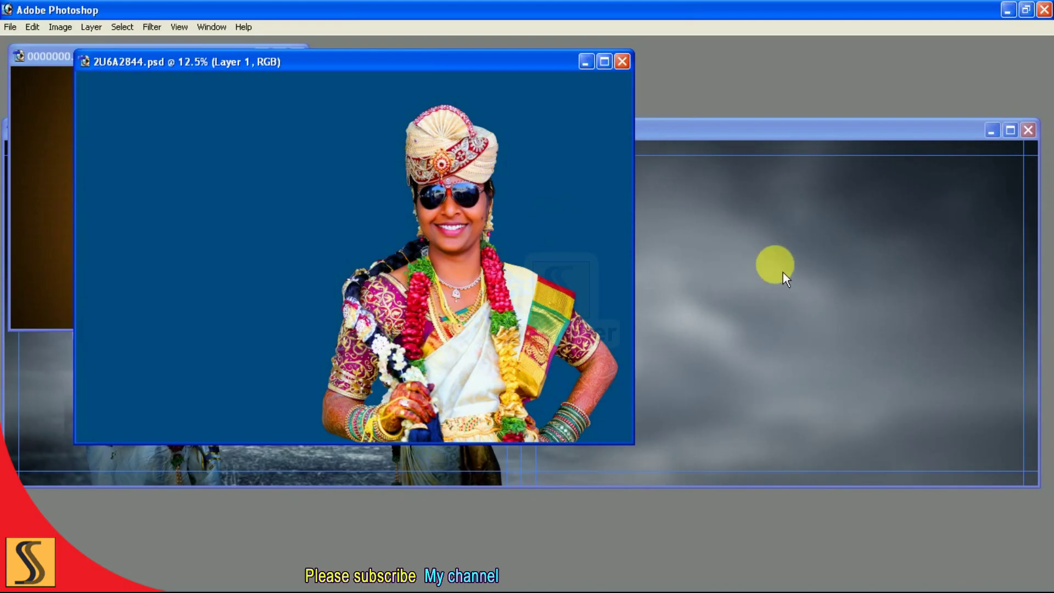
pyautogui.click(780, 233)
pyautogui.hotkey('ctrl', '-')
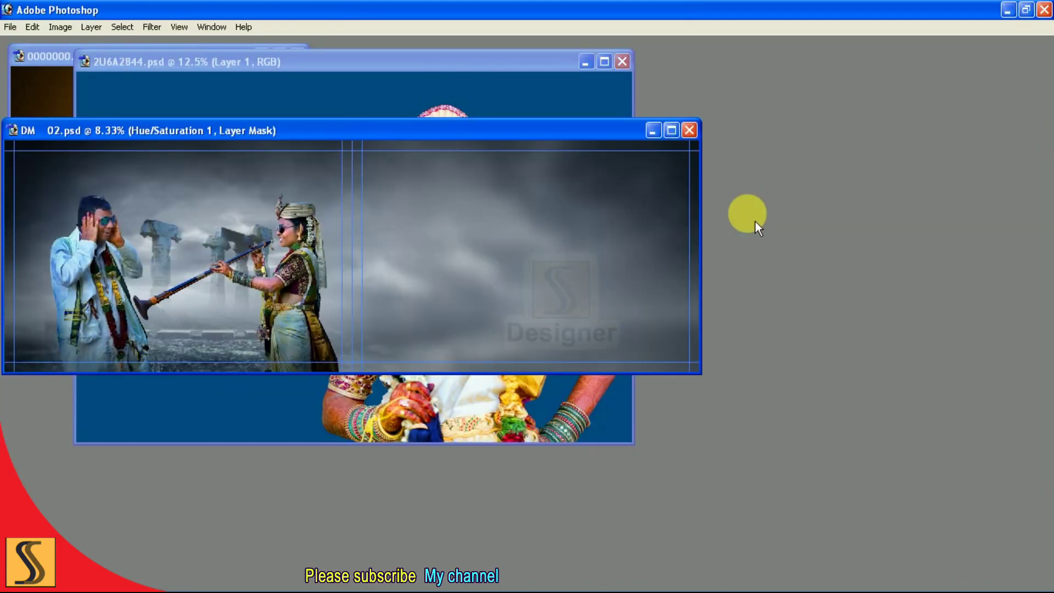
pyautogui.press('F7')
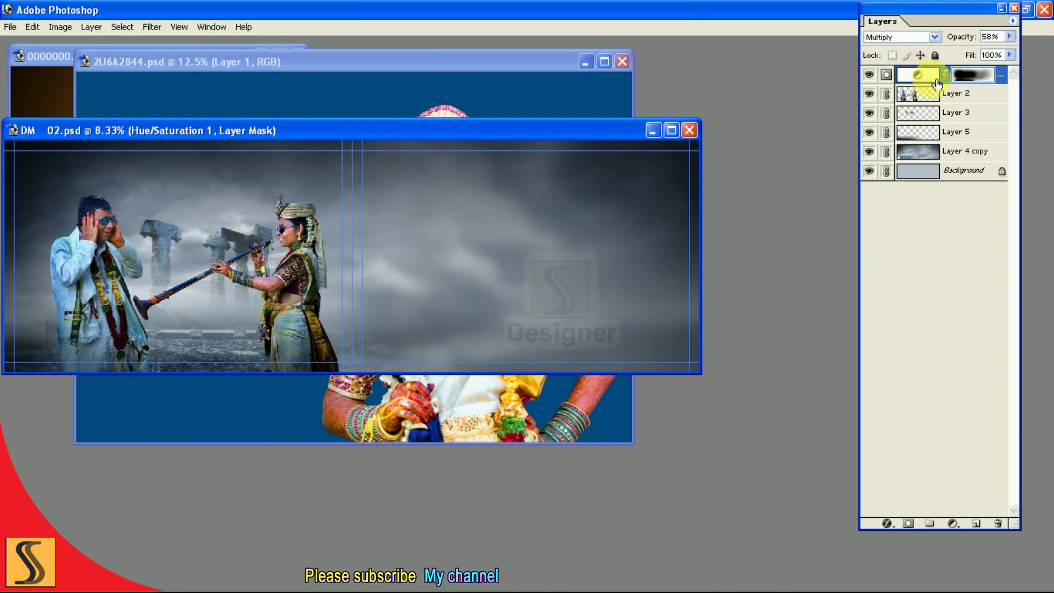
pyautogui.doubleClick(991, 36)
pyautogui.write('40')
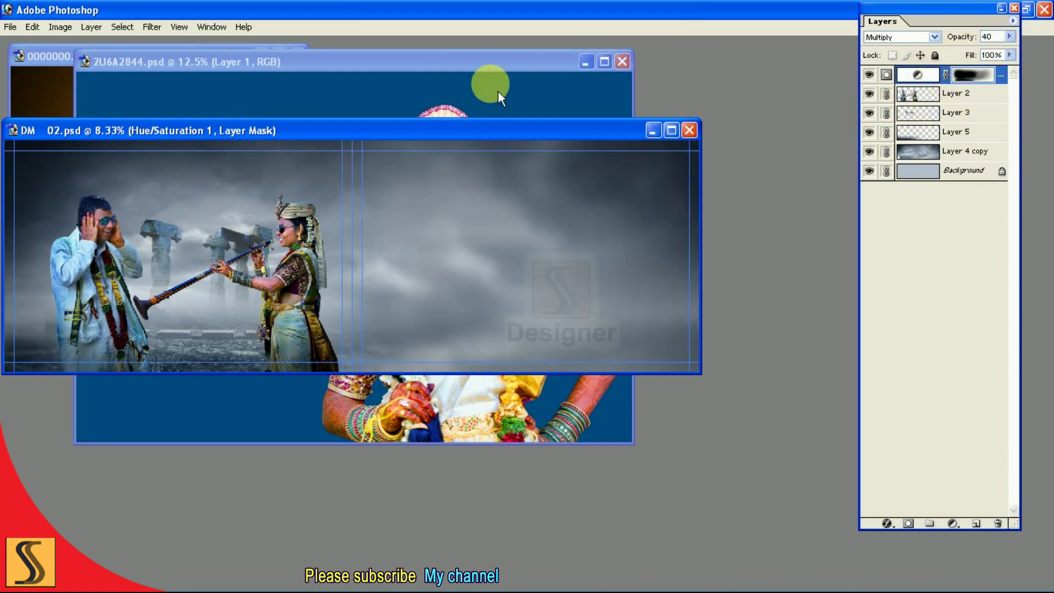
# - Copy the bride portrait from 2U6A2844.psd into the spread and move it right
pyautogui.click(482, 79)
pyautogui.moveTo(477, 308); pyautogui.dragTo(641, 270)
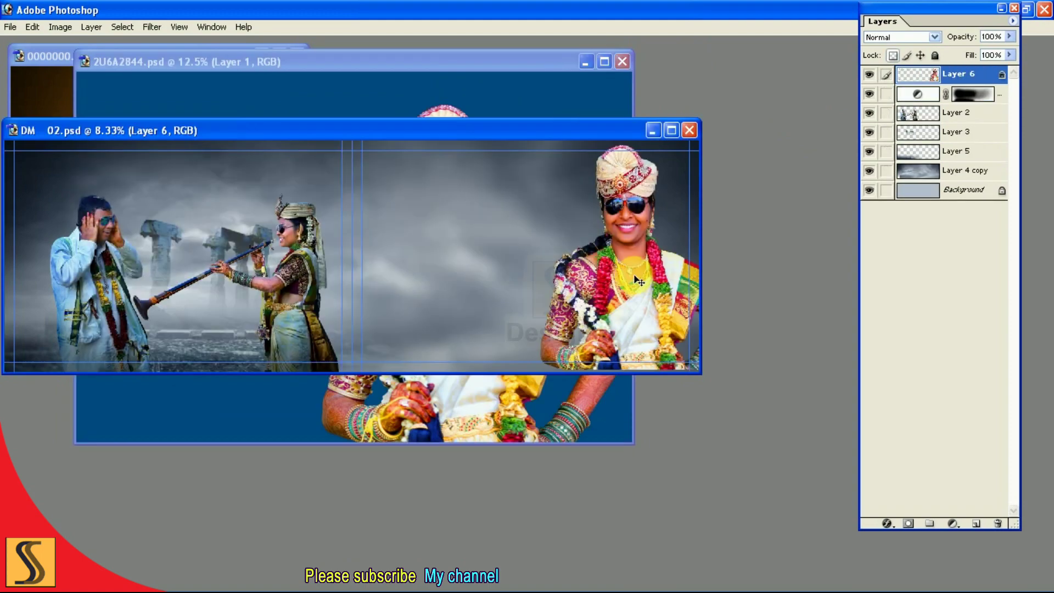
pyautogui.press('f')
pyautogui.hotkey('ctrl', '+')
pyautogui.hotkey('ctrl', '+')
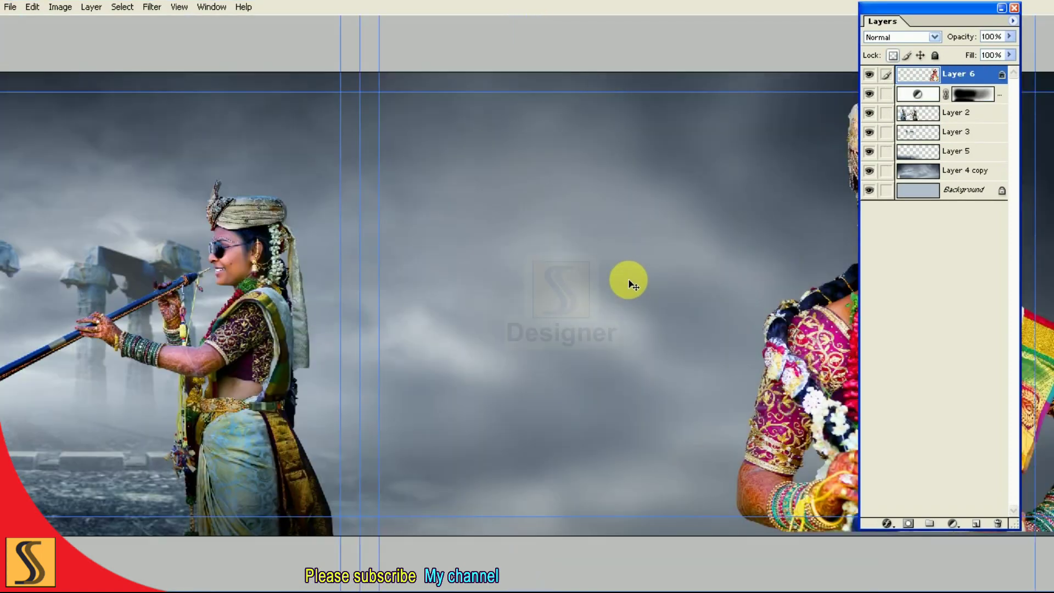
pyautogui.press('Tab')
pyautogui.moveTo(947, 388); pyautogui.dragTo(848, 395)
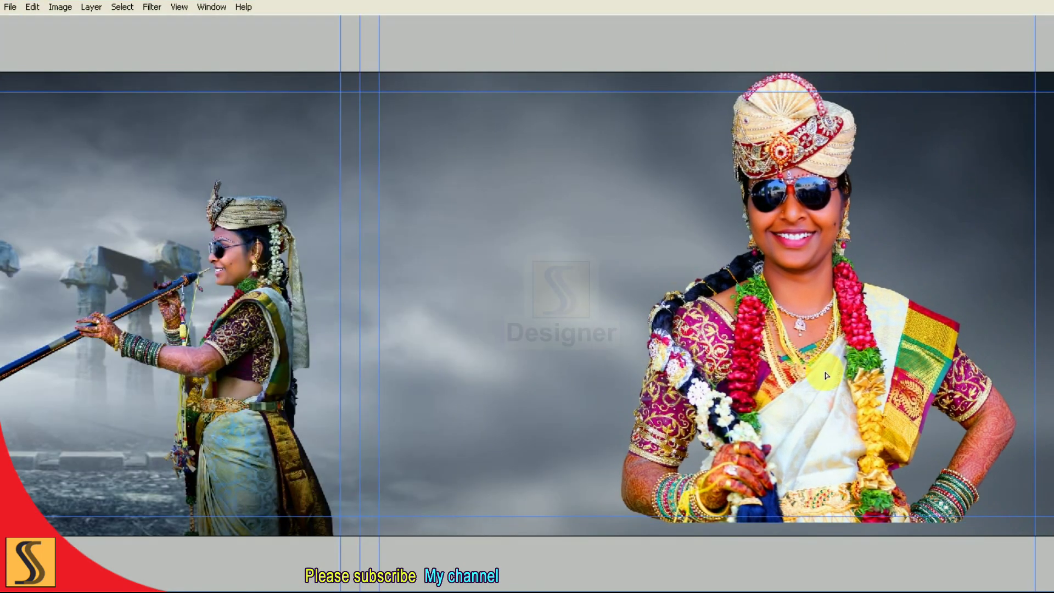
# - Scale the bride portrait with Free Transform, aligning its right edge to the guide
pyautogui.hotkey('ctrl', 't')
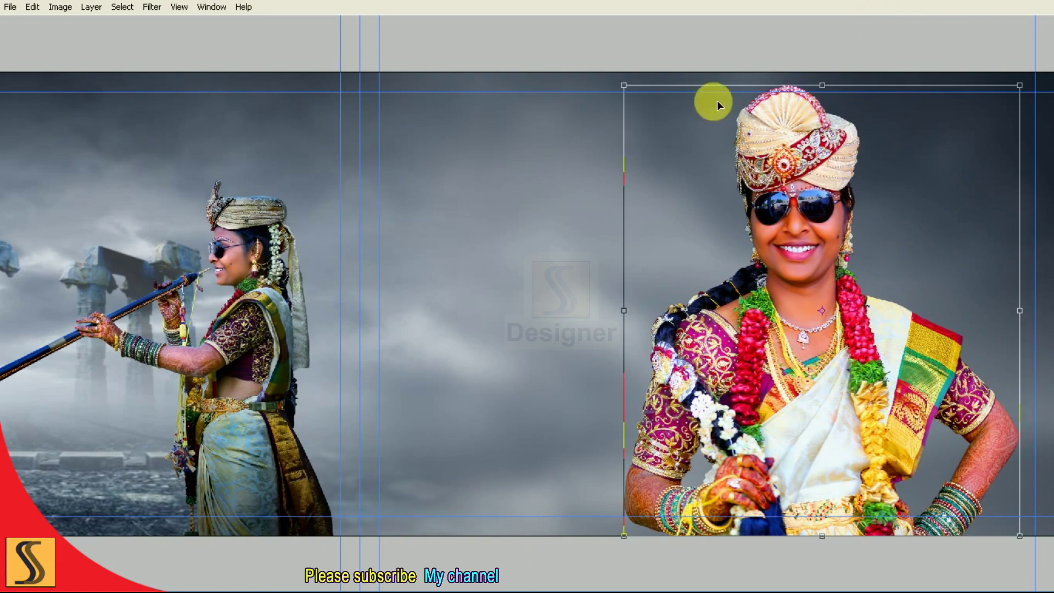
pyautogui.moveTo(623, 85); pyautogui.dragTo(607, 67)
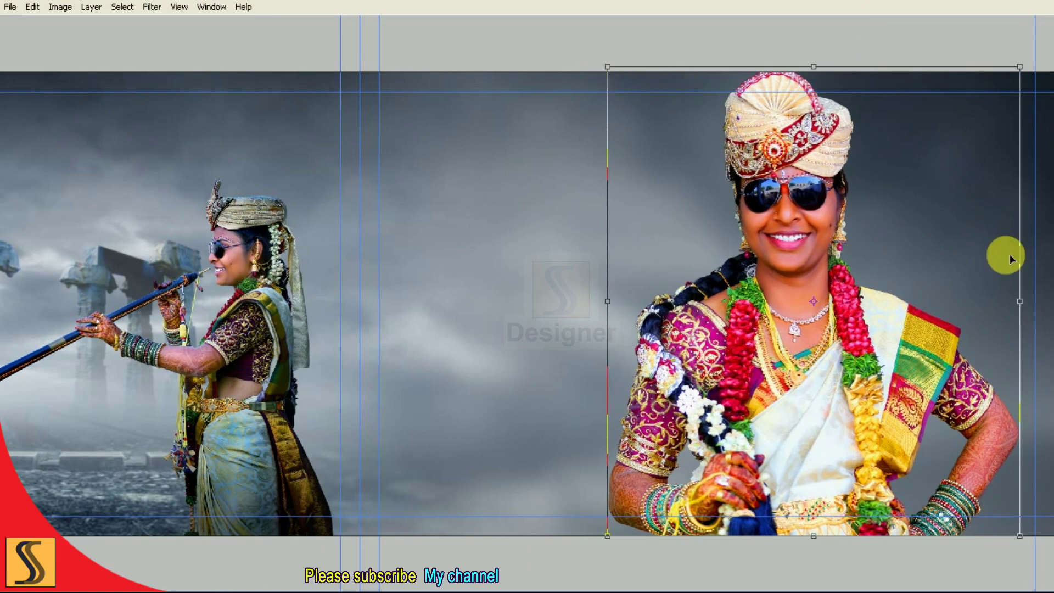
pyautogui.moveTo(954, 302); pyautogui.dragTo(966, 302)
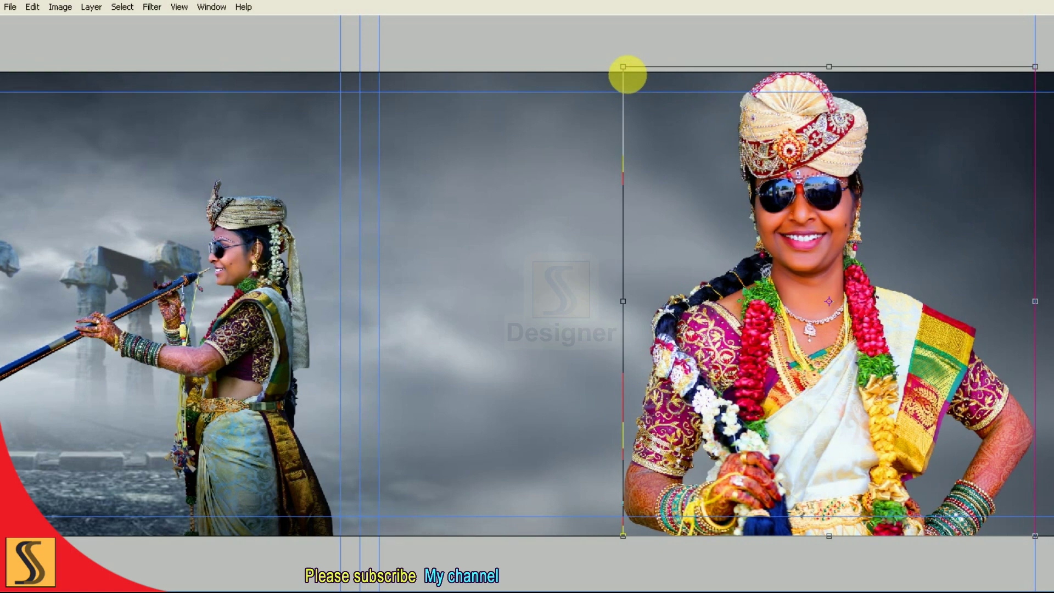
pyautogui.moveTo(624, 69); pyautogui.dragTo(620, 66)
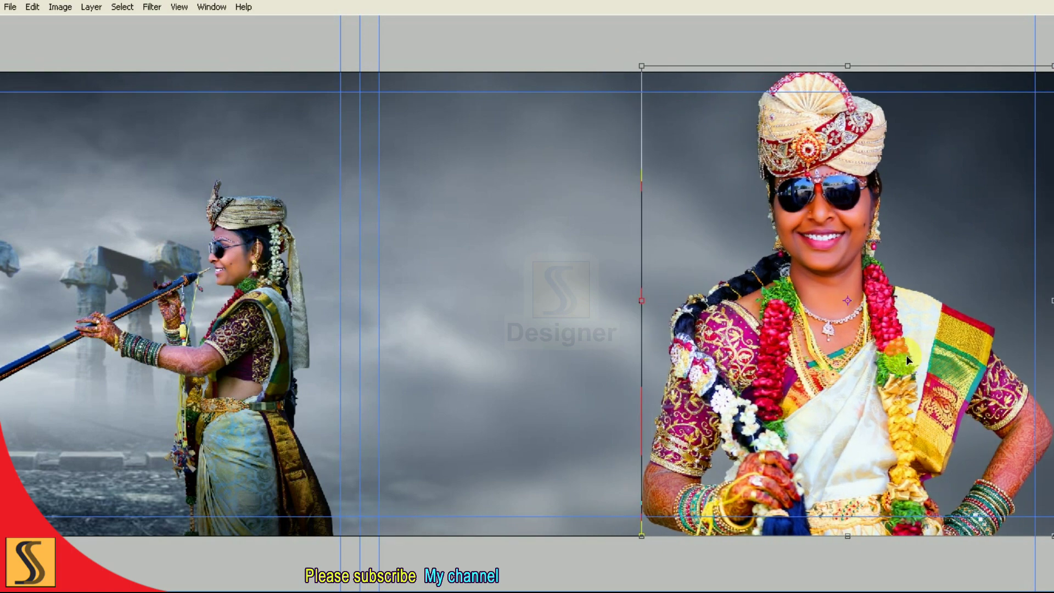
pyautogui.moveTo(915, 355); pyautogui.dragTo(895, 355)
pyautogui.moveTo(623, 66); pyautogui.dragTo(634, 72)
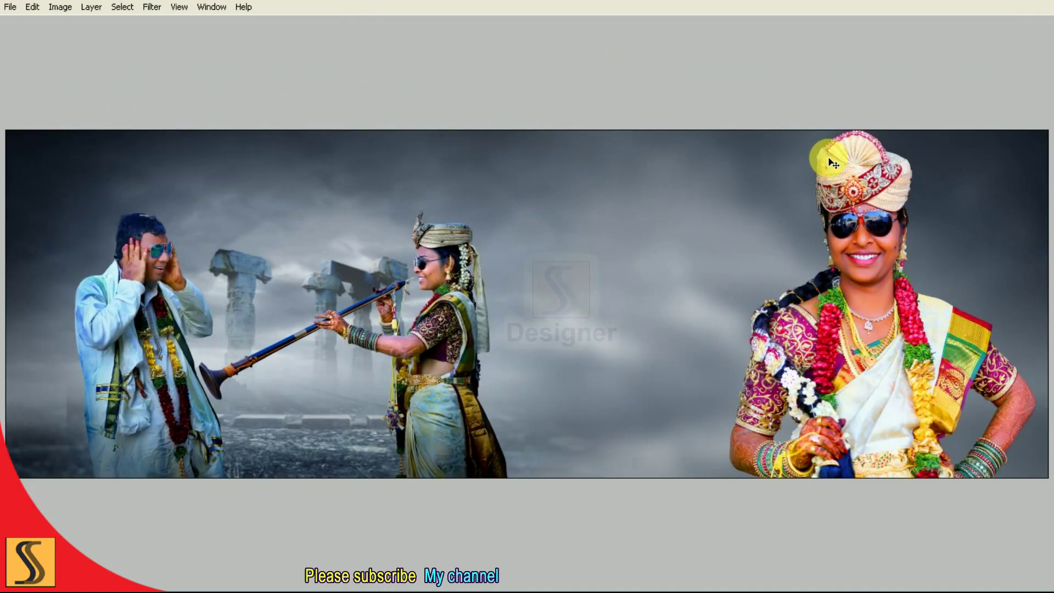
pyautogui.press('F7')
pyautogui.click(886, 78)
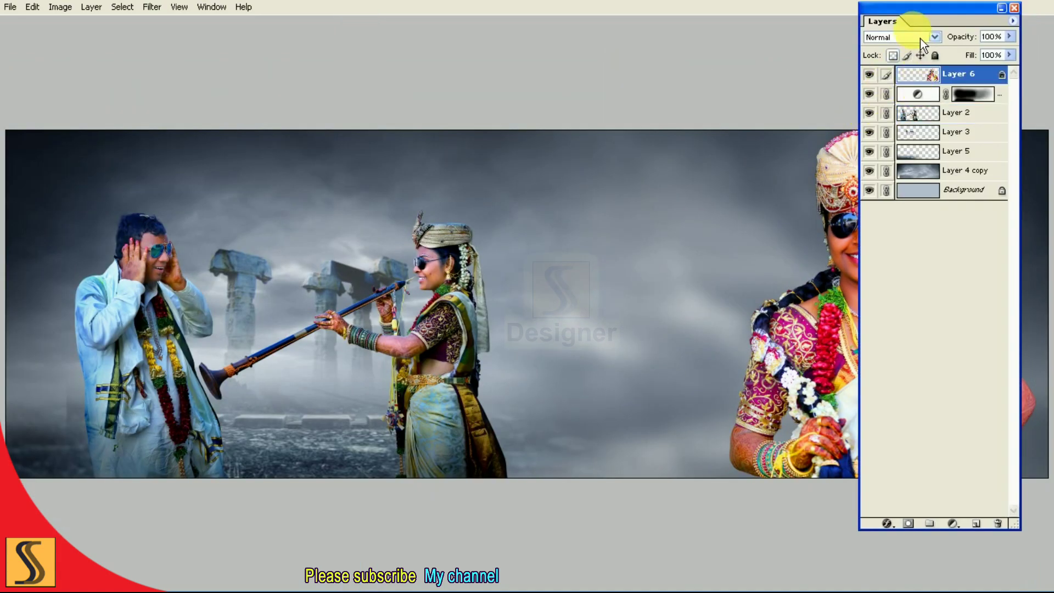
pyautogui.press('F7')
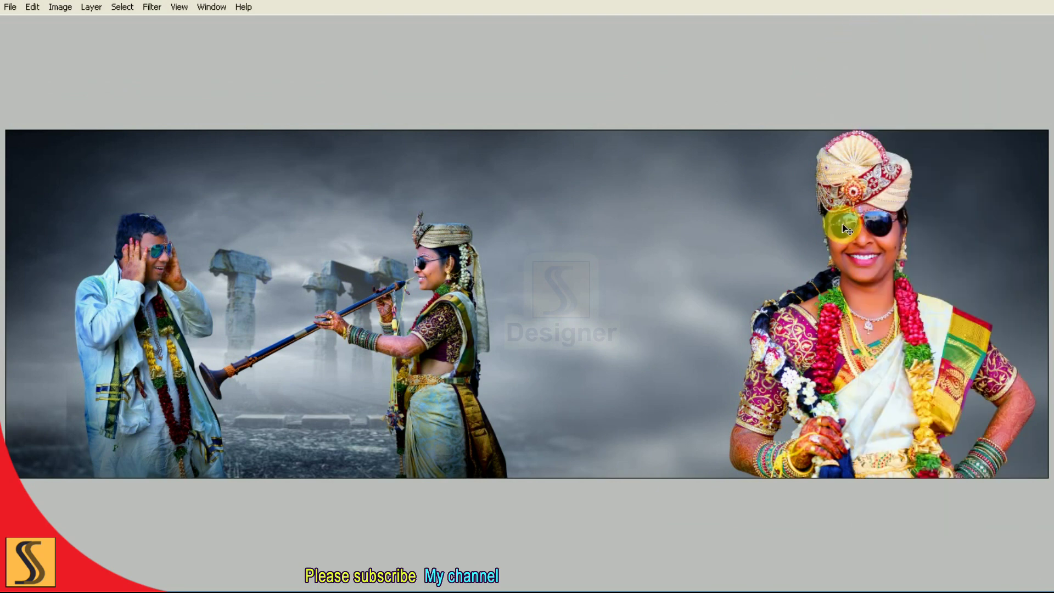
# - Apply a midtone Color Balance of Cyan -58, Magenta +7, Yellow +21
pyautogui.click(60, 8)
pyautogui.moveTo(83, 42)
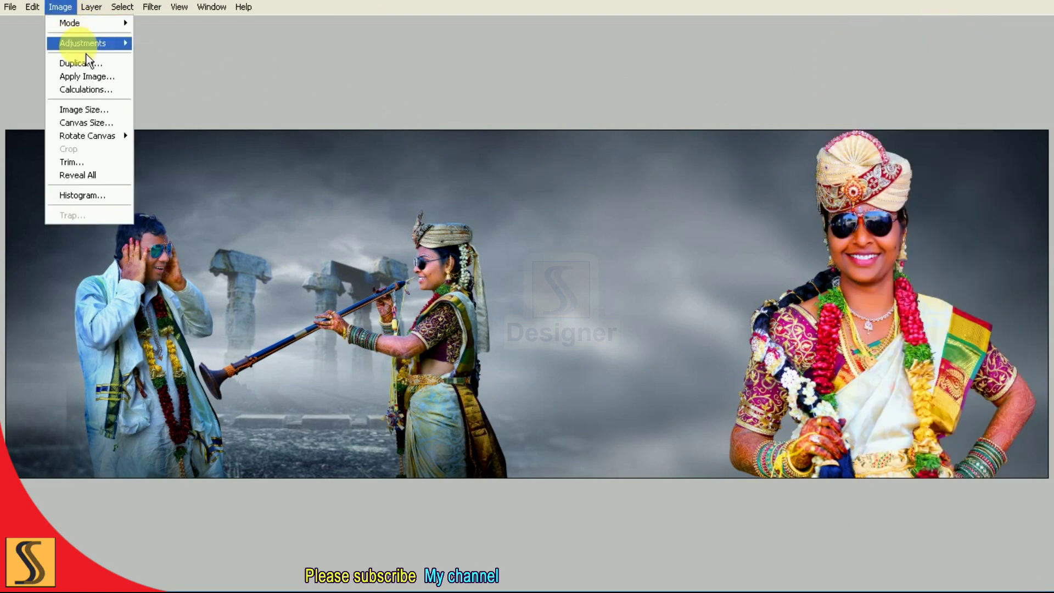
pyautogui.click(181, 108)
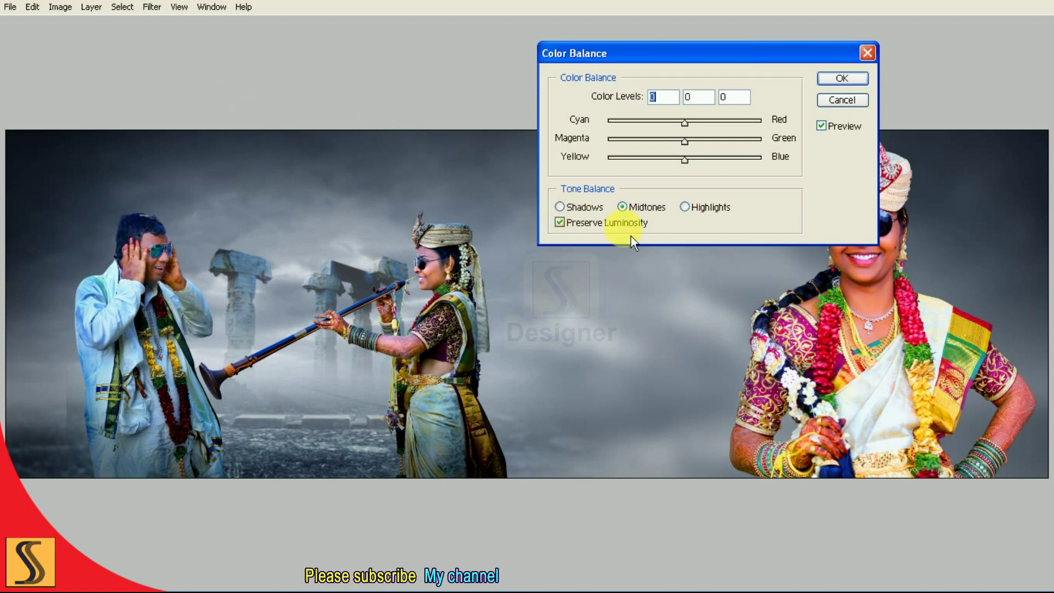
pyautogui.moveTo(657, 74); pyautogui.dragTo(396, 78)
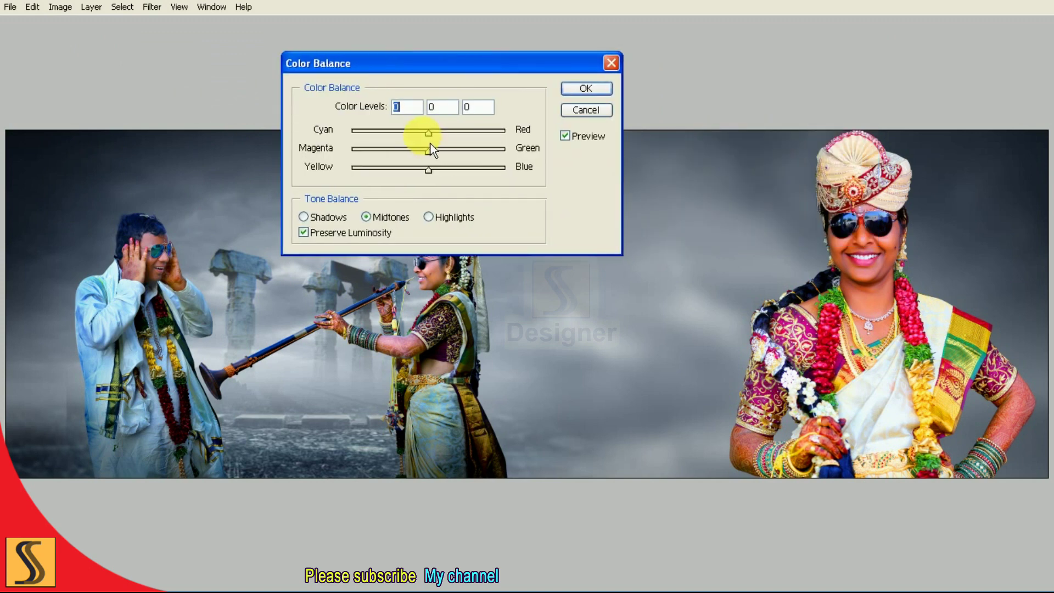
pyautogui.moveTo(400, 144); pyautogui.dragTo(400, 143)
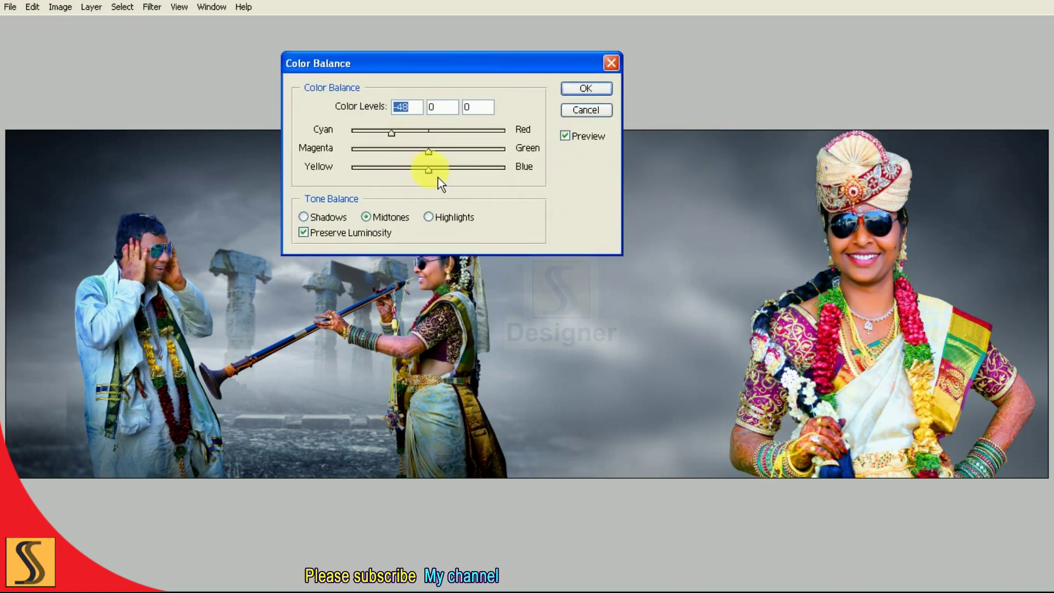
pyautogui.click(446, 177)
pyautogui.moveTo(439, 160); pyautogui.dragTo(393, 139)
pyautogui.moveTo(450, 174); pyautogui.dragTo(452, 177)
pyautogui.click(583, 88)
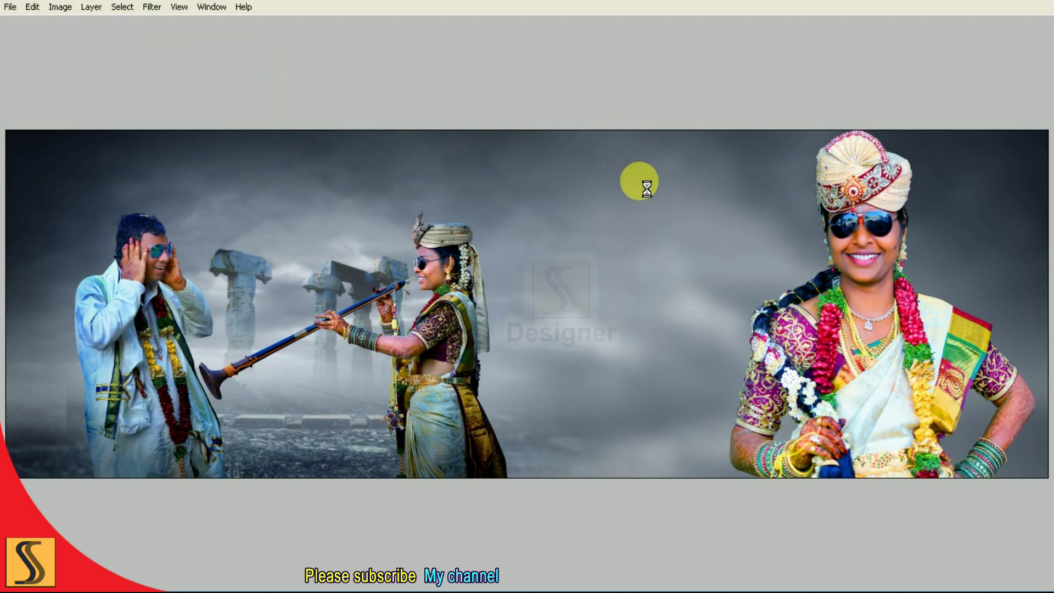
# - Fade the Color Balance adjustment to 50% opacity
pyautogui.hotkey('ctrl', 'shift', 'f')
pyautogui.write('50')
pyautogui.press('Return')
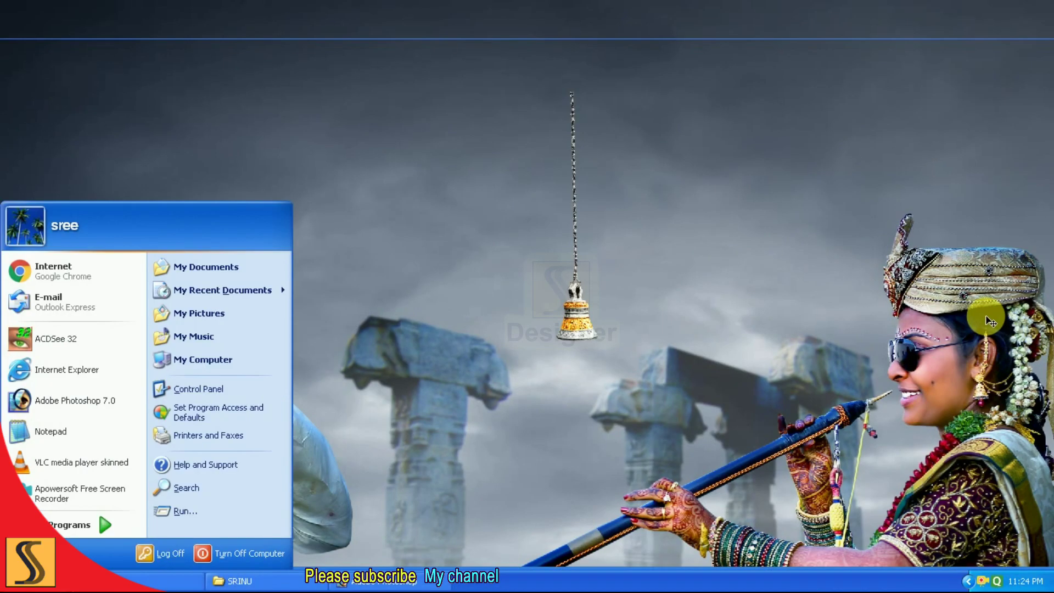
# - Scale the hanging bell larger with Free Transform and move it up toward the top centre
pyautogui.press('F7')
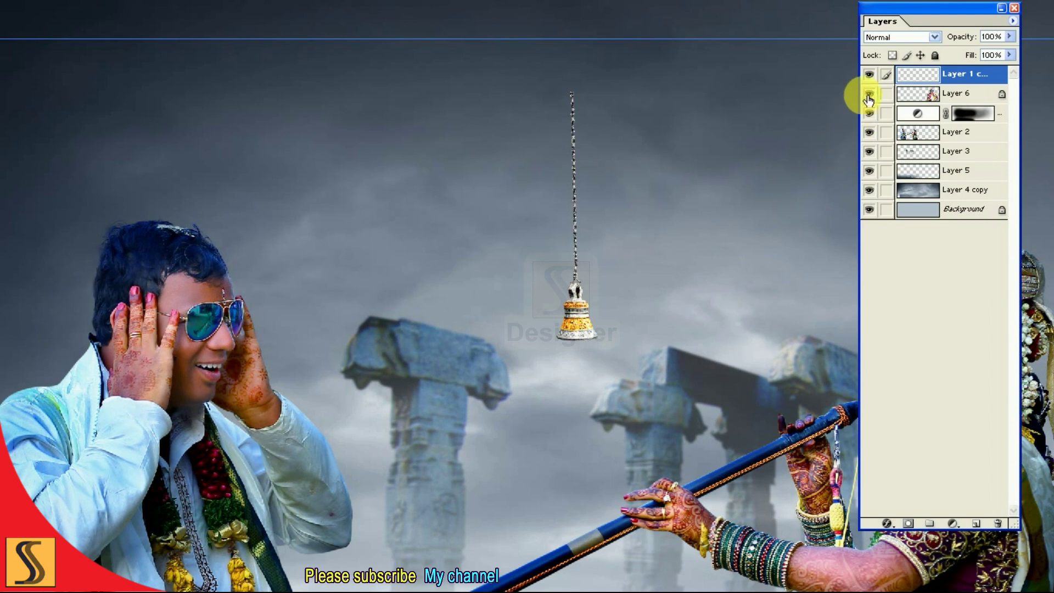
pyautogui.press('F7')
pyautogui.hotkey('ctrl', 't')
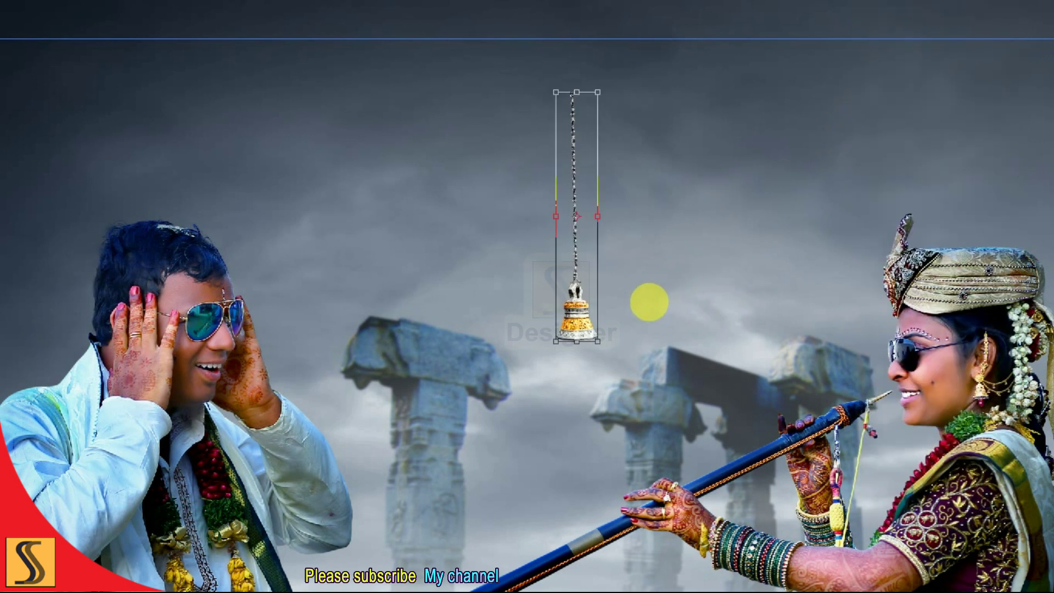
pyautogui.moveTo(585, 351); pyautogui.dragTo(585, 336)
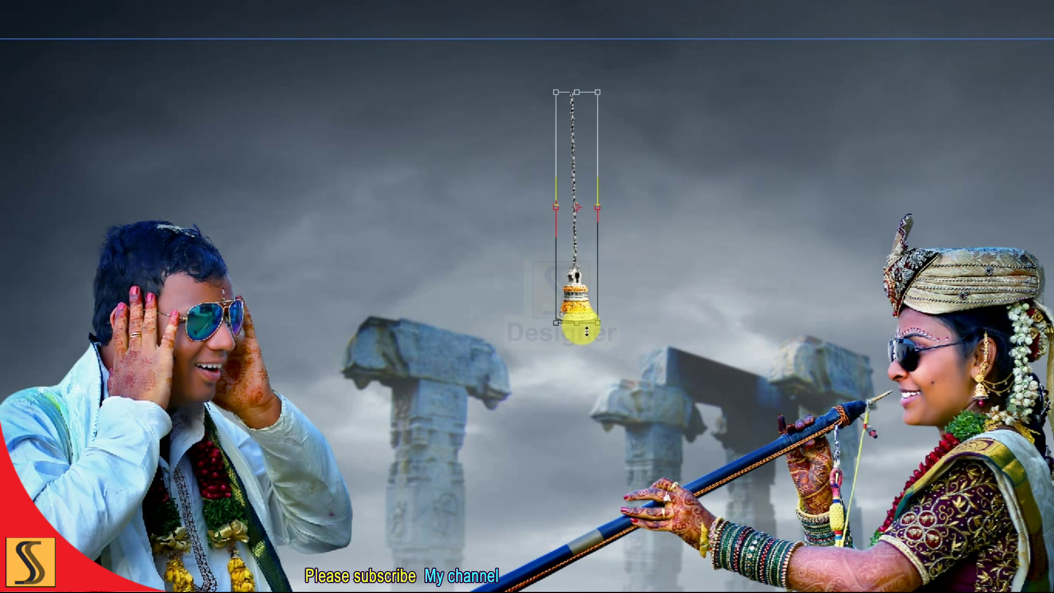
pyautogui.moveTo(598, 324)
pyautogui.mouseDown()
pyautogui.moveTo(619, 350)
pyautogui.moveTo(615, 254)
pyautogui.mouseUp()
pyautogui.press('Return')
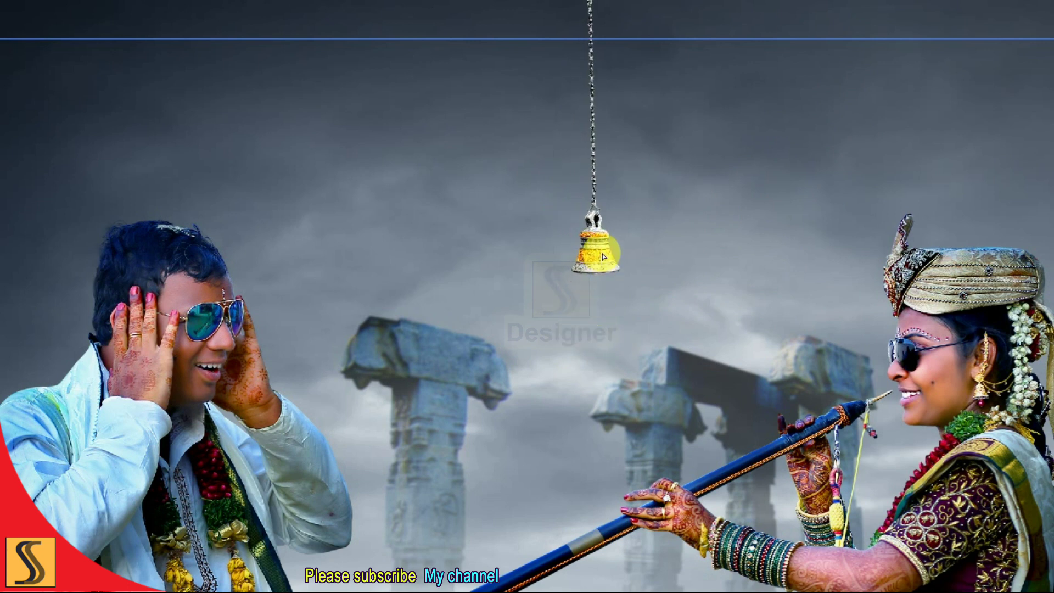
pyautogui.moveTo(614, 251); pyautogui.dragTo(583, 201)
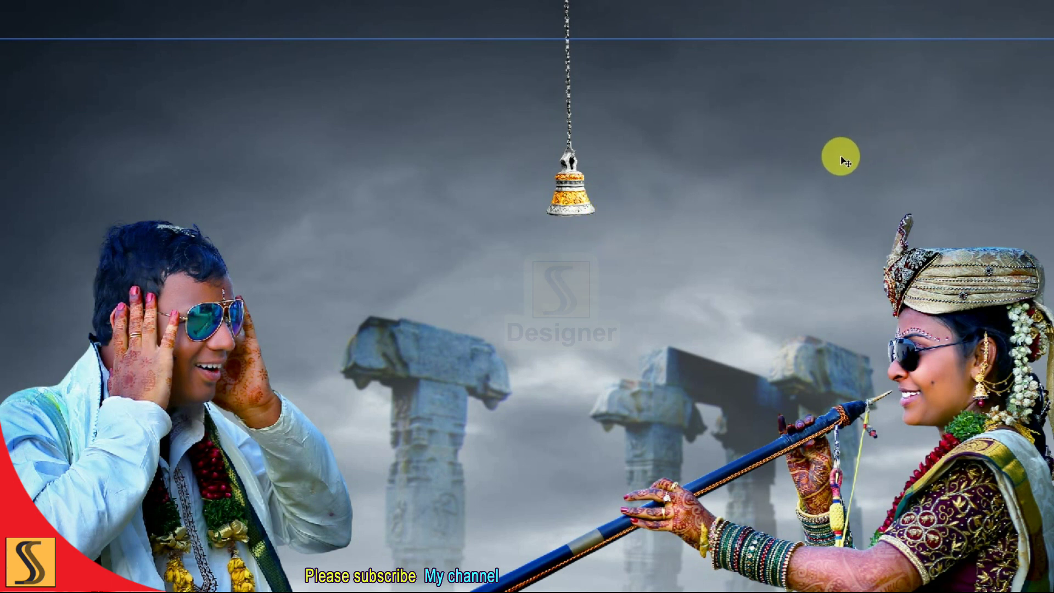
pyautogui.press('F7')
# - Show and duplicate the bell layer, placing the copy below and right of the original
pyautogui.click(870, 77)
pyautogui.click(1013, 21)
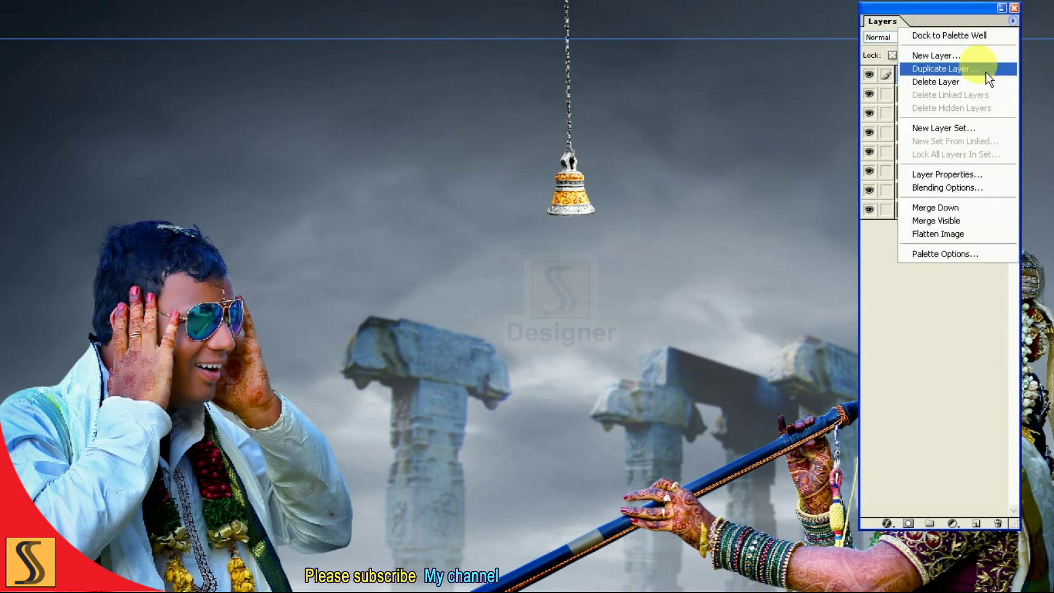
pyautogui.click(980, 66)
pyautogui.click(654, 250)
pyautogui.press('Tab')
pyautogui.moveTo(593, 205); pyautogui.dragTo(628, 272)
pyautogui.moveTo(575, 200)
pyautogui.mouseDown()
pyautogui.moveTo(584, 194)
pyautogui.moveTo(588, 219)
pyautogui.mouseUp()
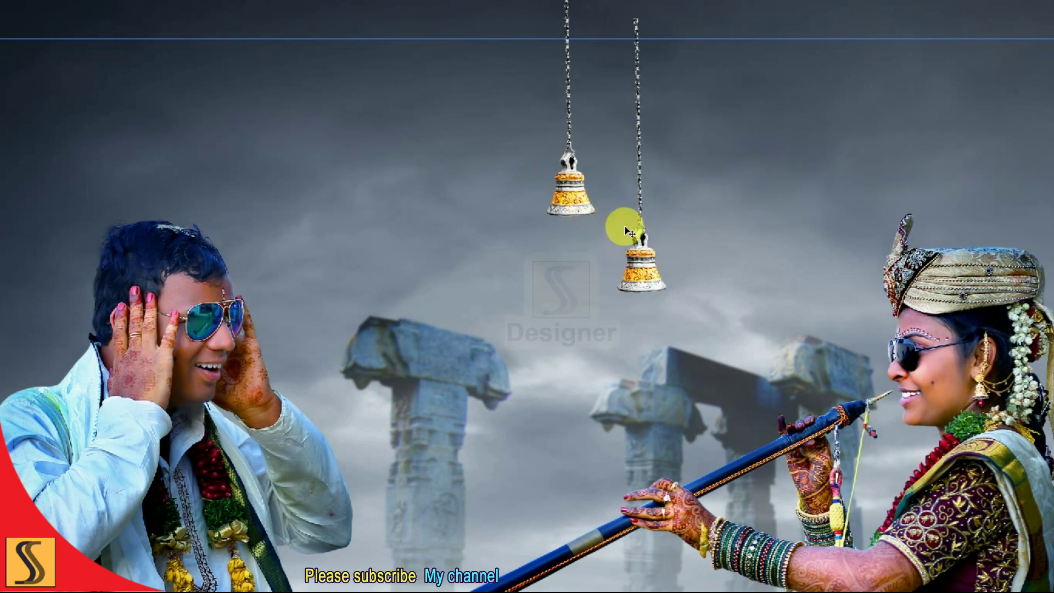
# - Copy further bells into a staggered group, adjusting the lower-left one's height
pyautogui.moveTo(639, 258)
pyautogui.mouseDown()
pyautogui.moveTo(525, 281)
pyautogui.moveTo(518, 137)
pyautogui.moveTo(730, 134)
pyautogui.mouseUp()
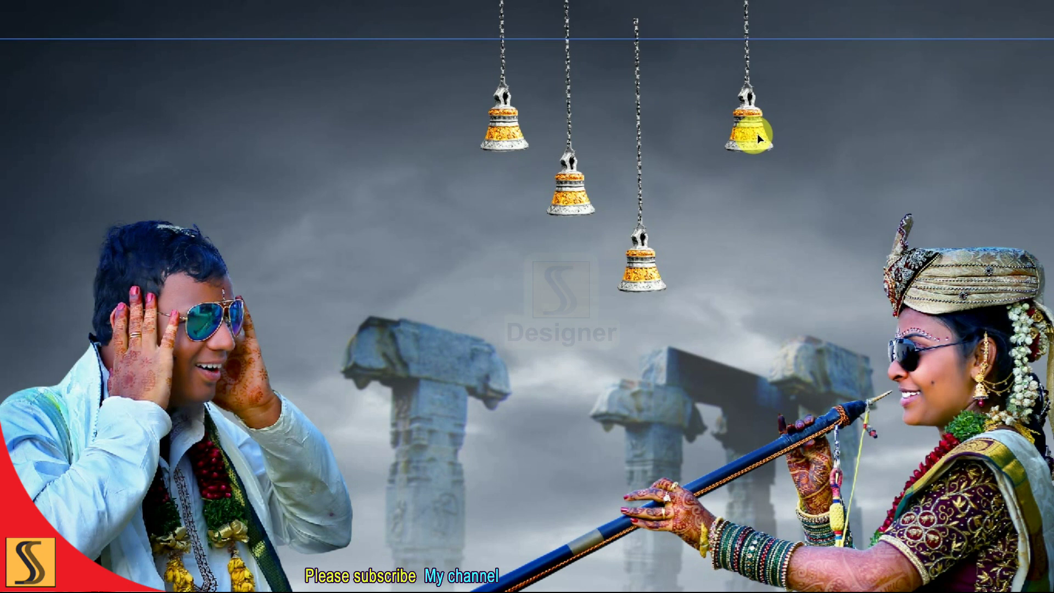
pyautogui.moveTo(735, 139); pyautogui.dragTo(727, 245)
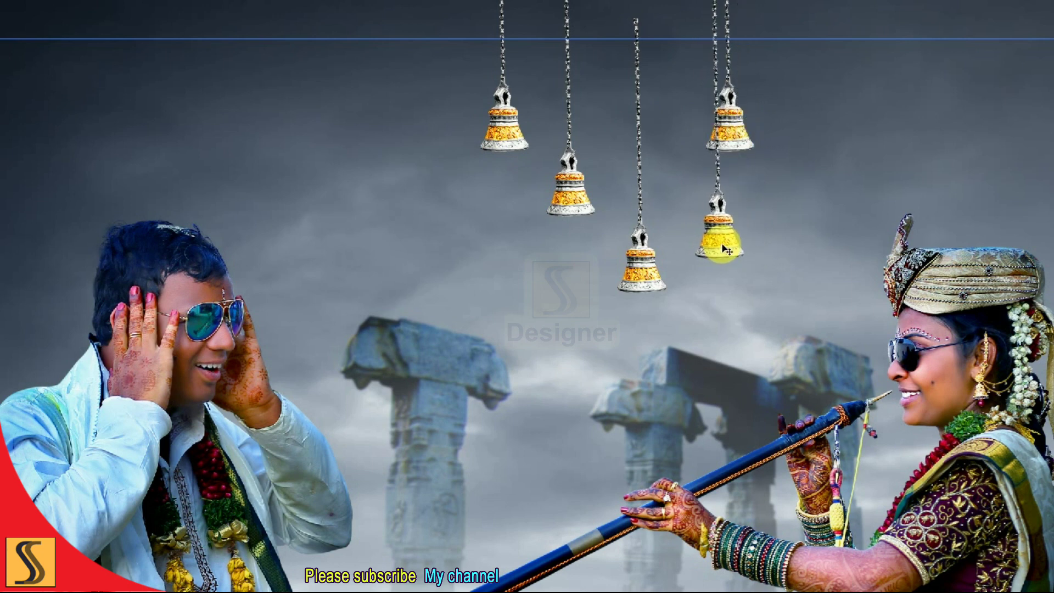
pyautogui.moveTo(504, 132)
pyautogui.mouseDown()
pyautogui.moveTo(470, 230)
pyautogui.moveTo(486, 268)
pyautogui.mouseUp()
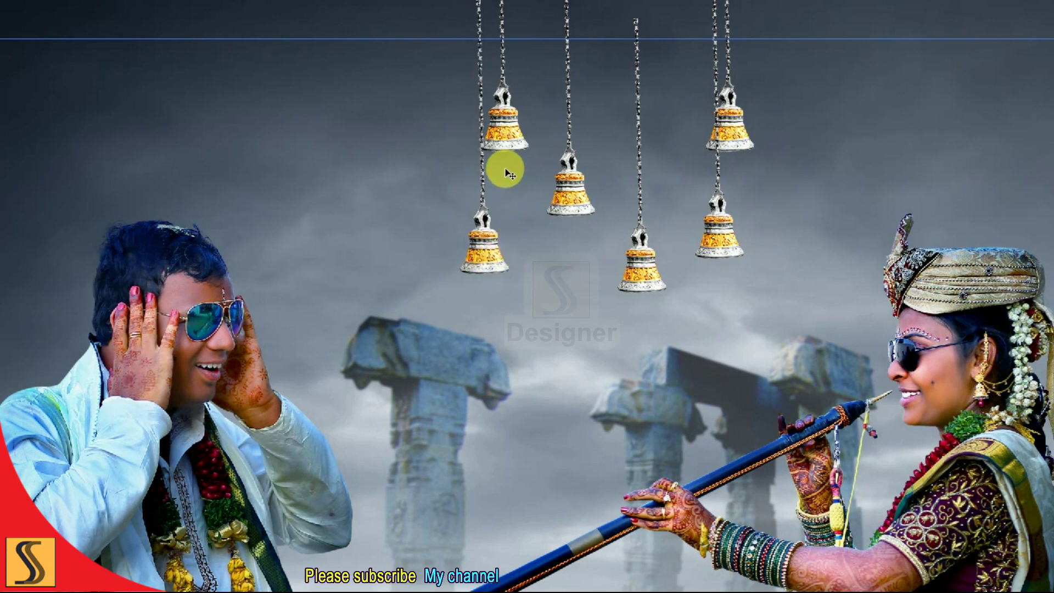
pyautogui.moveTo(504, 149); pyautogui.dragTo(499, 133)
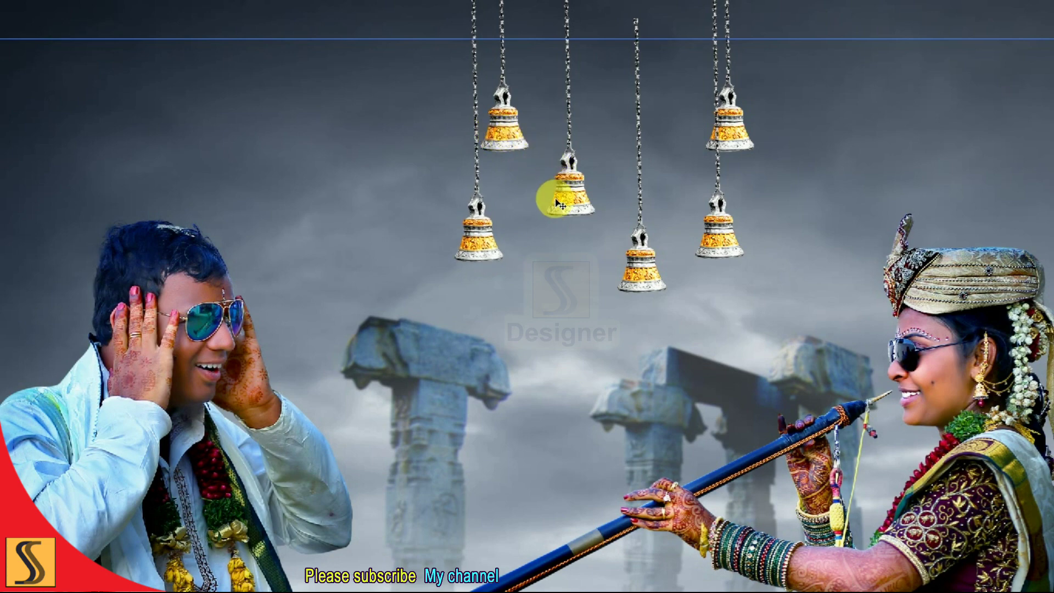
pyautogui.press('Tab')
pyautogui.click(16, 194)
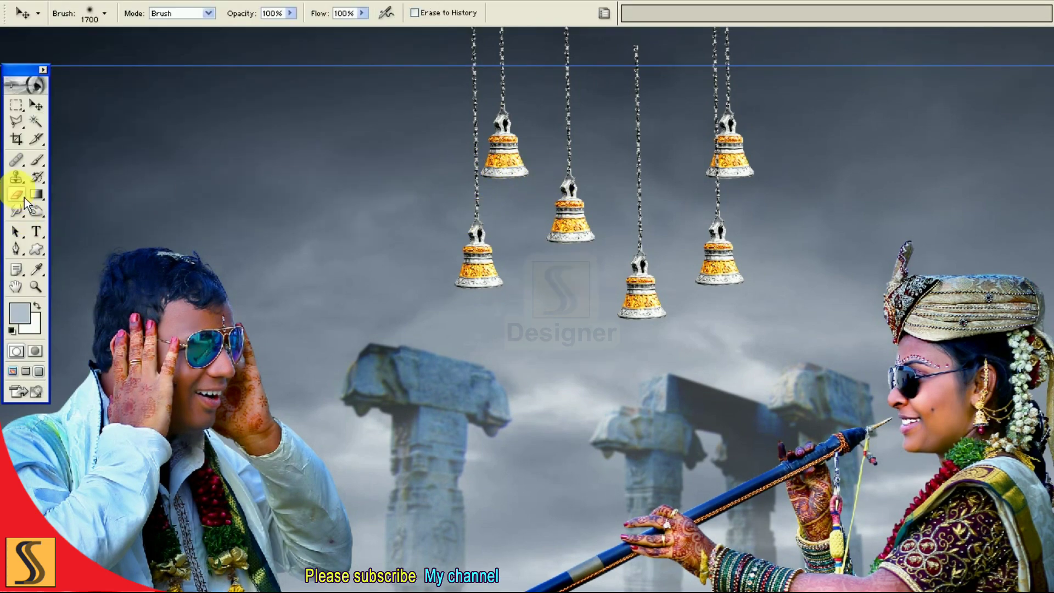
# - Erase the upper part of the leftmost bell's chain
pyautogui.press('Tab')
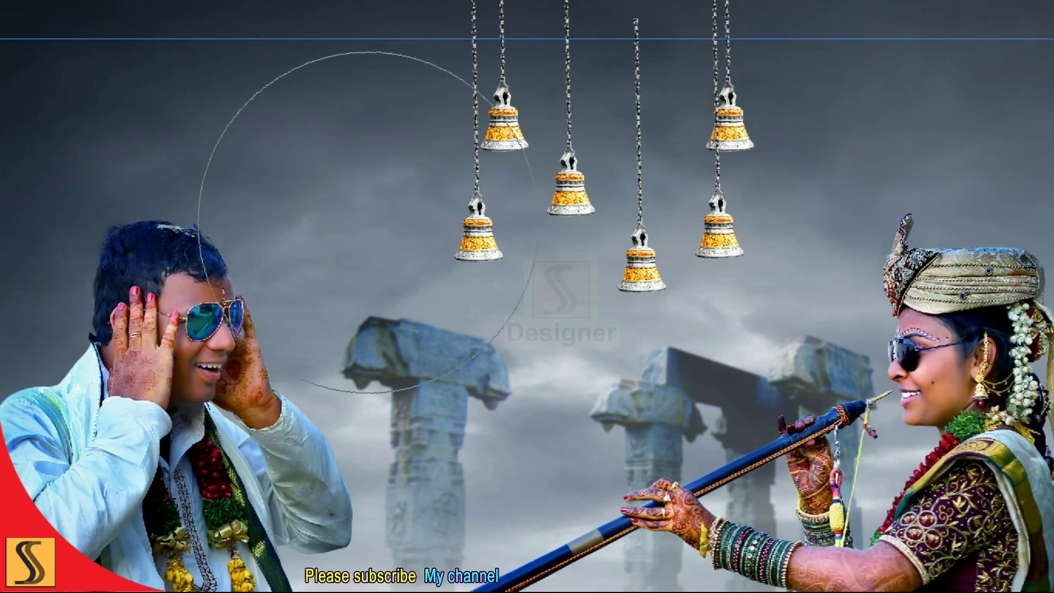
pyautogui.hotkey('ctrl', '-')
pyautogui.hotkey('ctrl', '-')
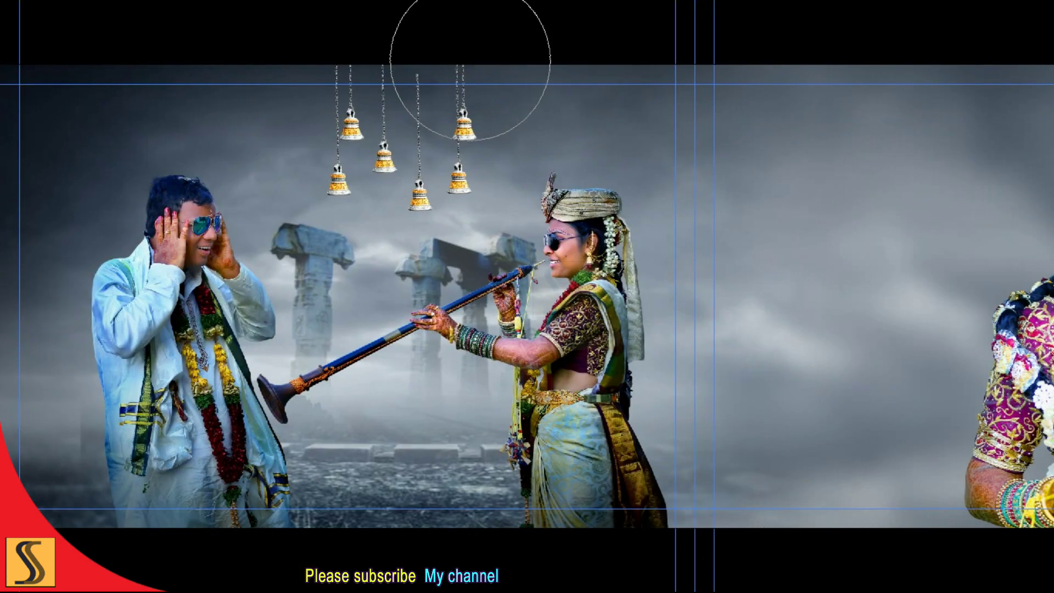
pyautogui.moveTo(328, 81); pyautogui.dragTo(370, 10)
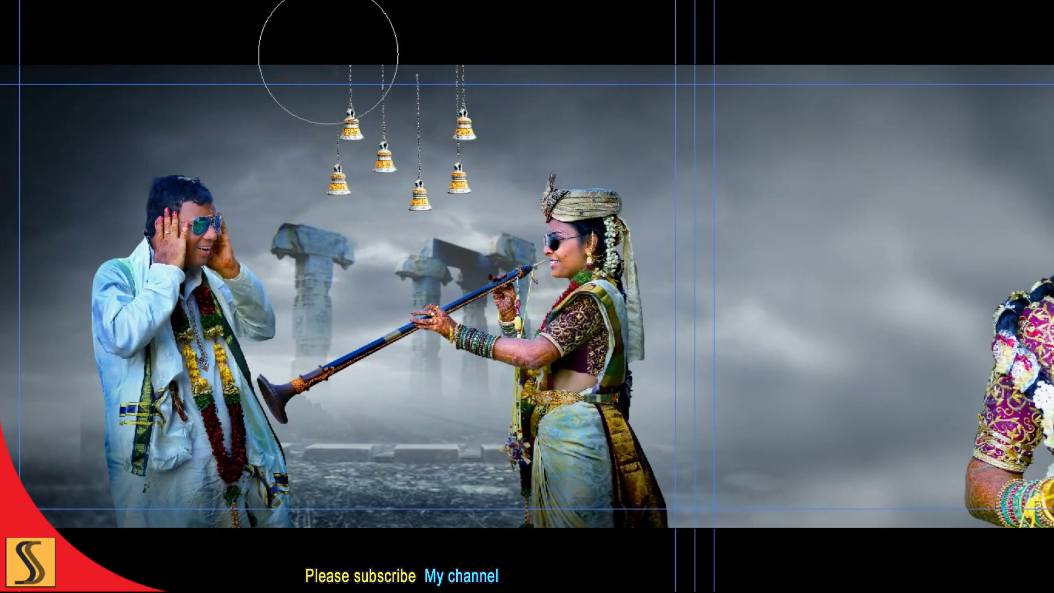
pyautogui.click(419, 101)
pyautogui.hotkey('ctrl', '+')
pyautogui.press('Tab')
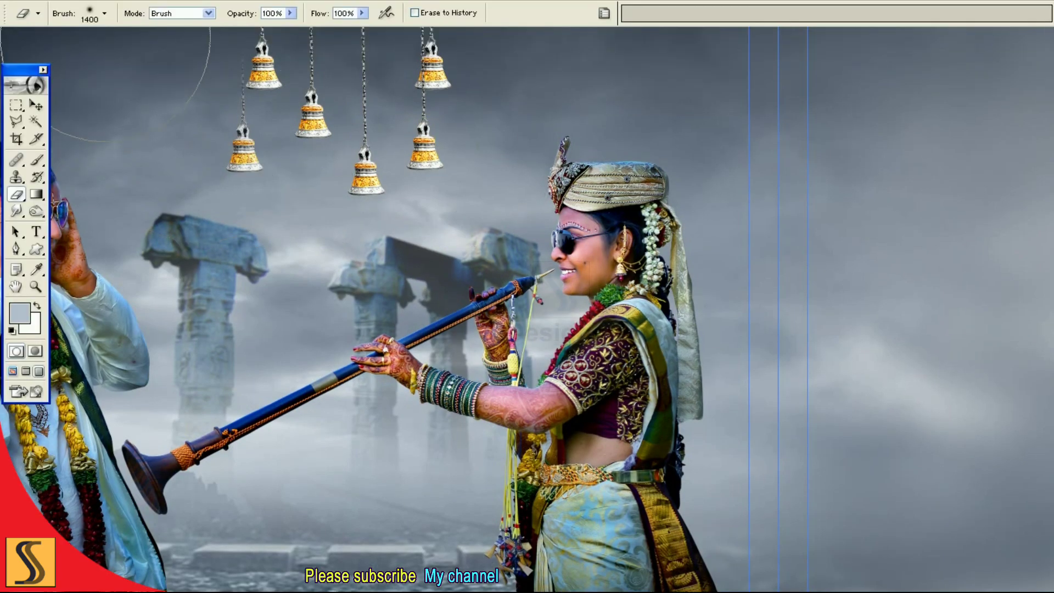
# - With a smaller eraser, trim the extra chain above the middle-left and middle bells
pyautogui.press('v')
pyautogui.press('Tab')
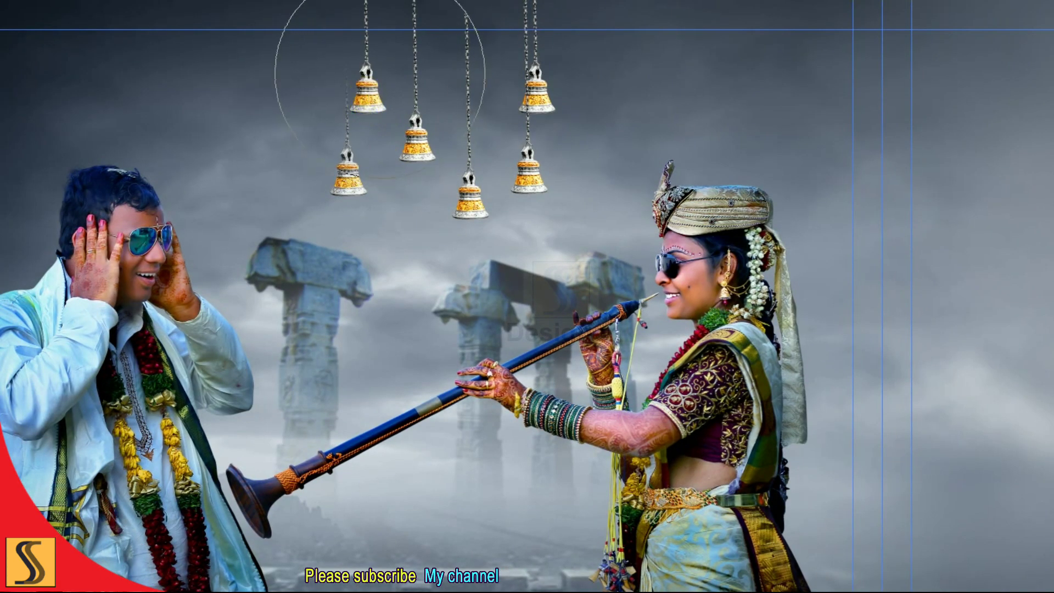
pyautogui.hotkey('ctrl', '-')
pyautogui.press('e')
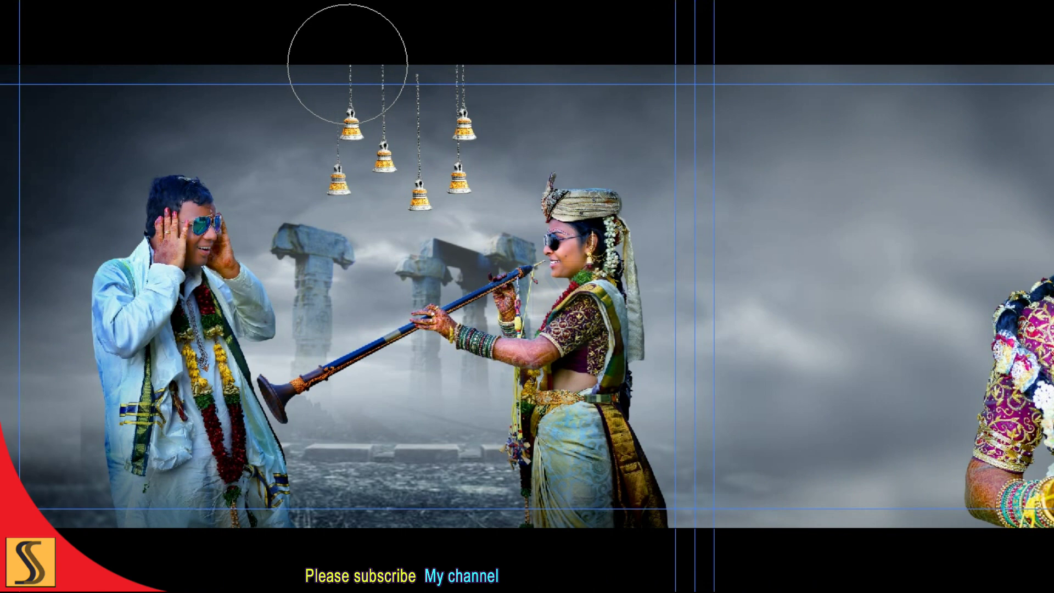
pyautogui.press('[')
pyautogui.press('[')
pyautogui.press('[')
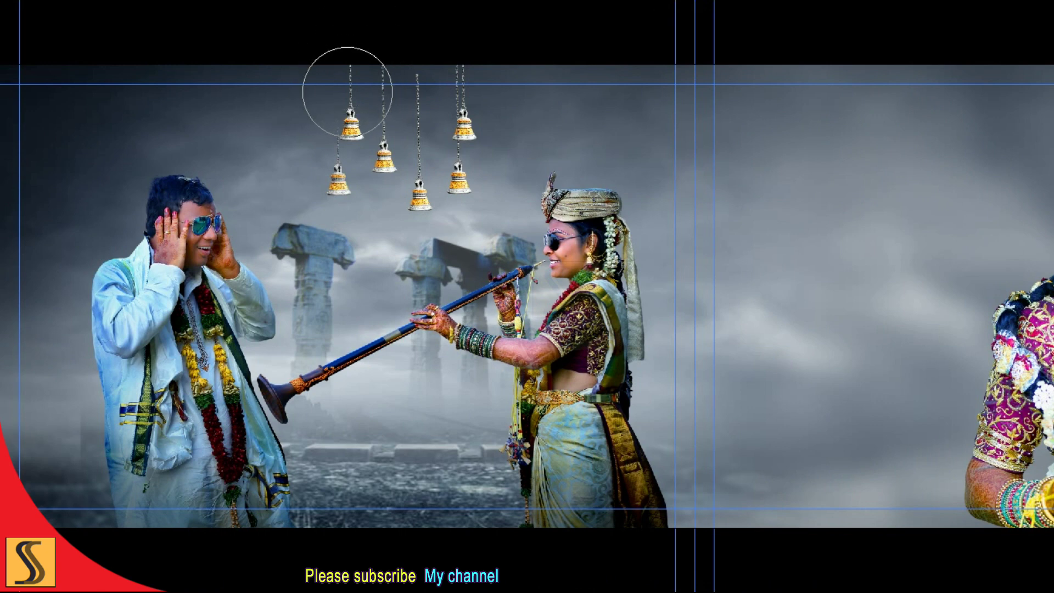
pyautogui.keyDown('ctrl'); pyautogui.rightClick(351, 129); pyautogui.keyUp('ctrl')
pyautogui.click(363, 138)
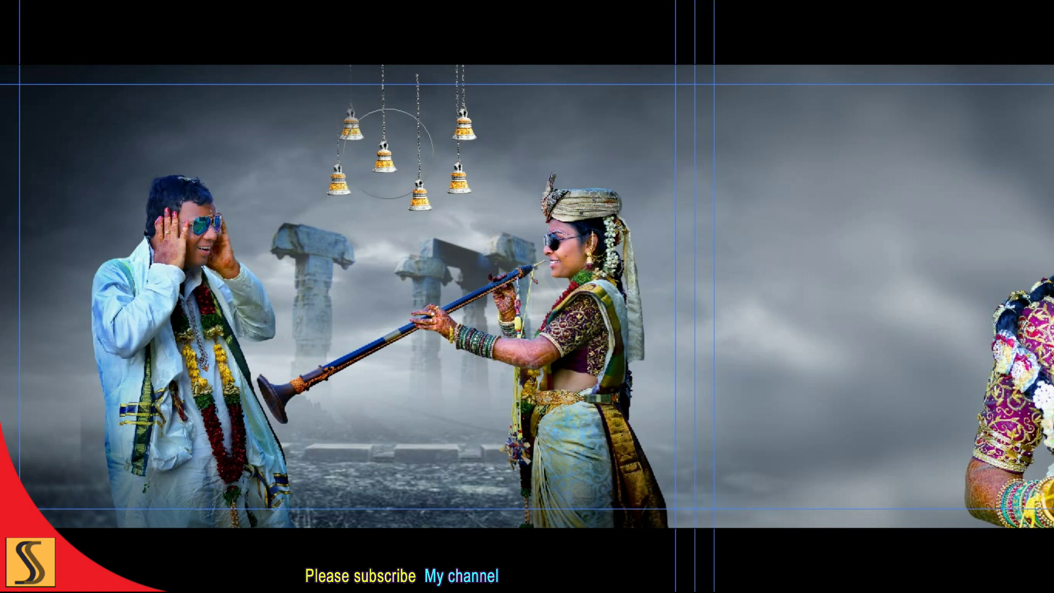
pyautogui.click(398, 158)
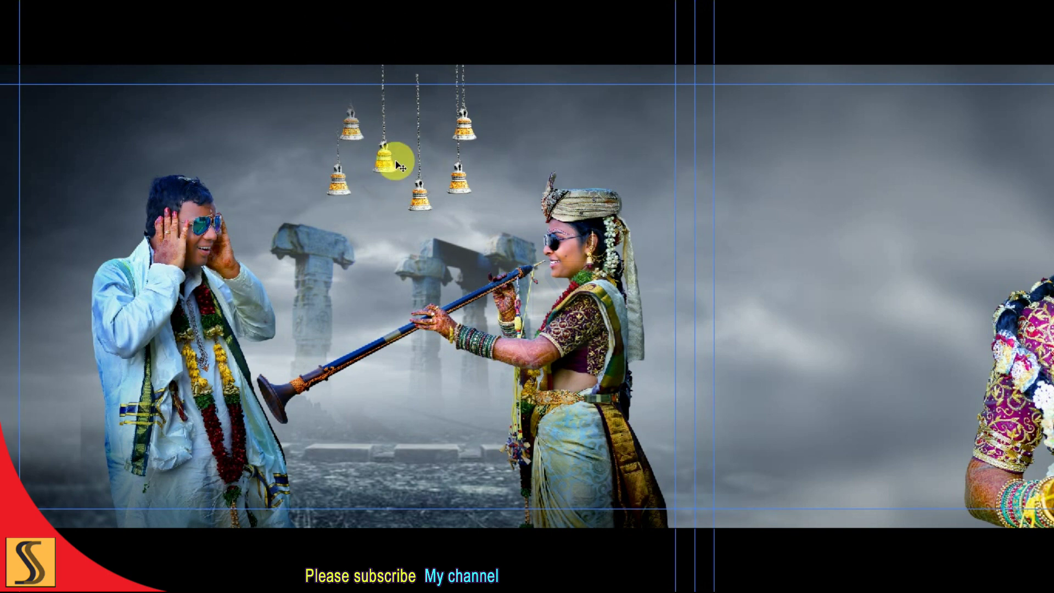
pyautogui.moveTo(398, 160); pyautogui.dragTo(377, 59)
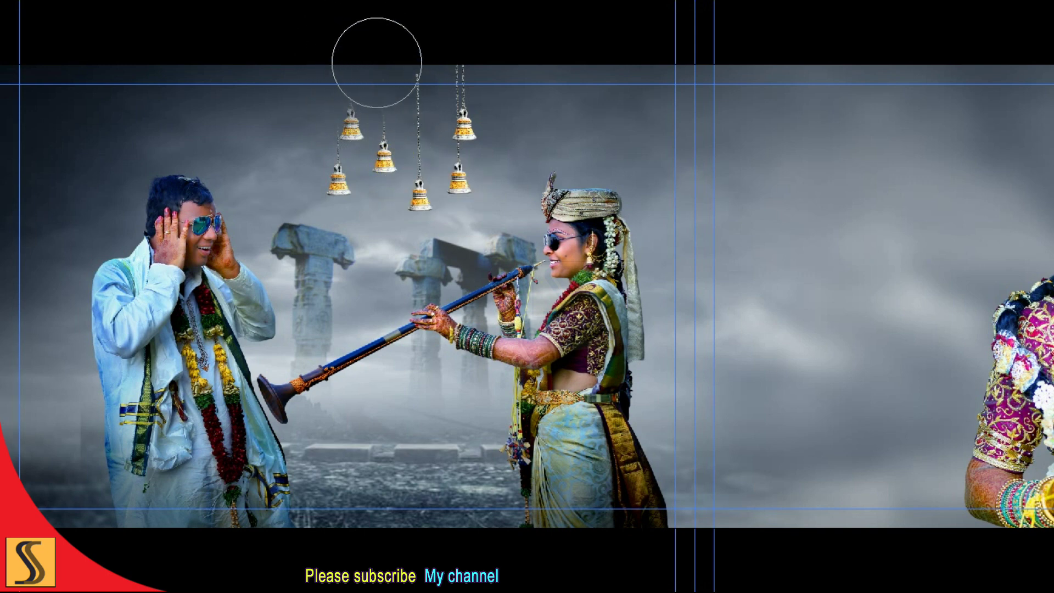
pyautogui.click(393, 129)
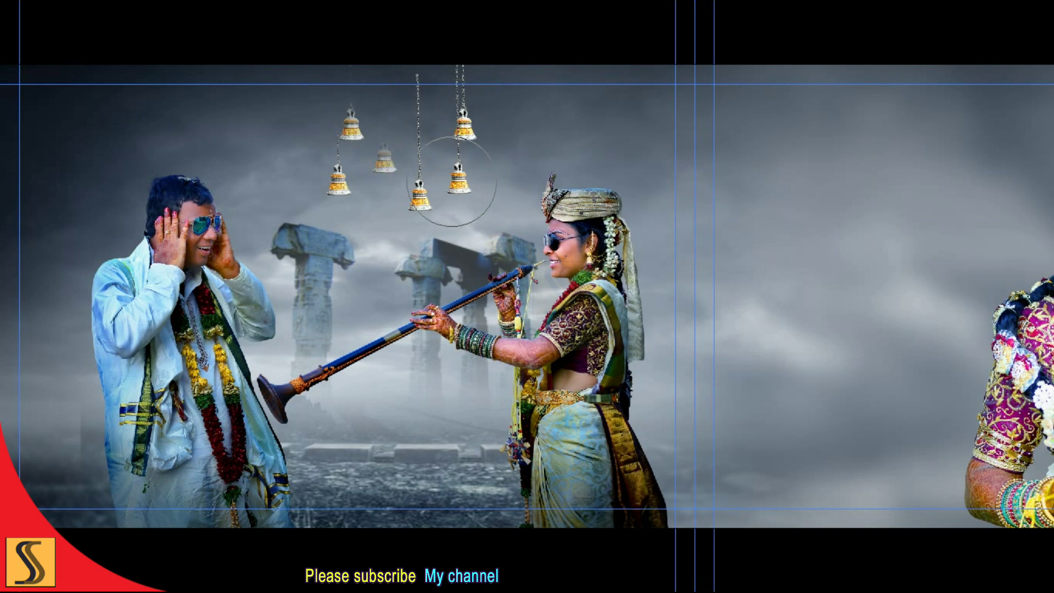
pyautogui.rightClick(420, 193)
pyautogui.moveTo(420, 176); pyautogui.dragTo(415, 89)
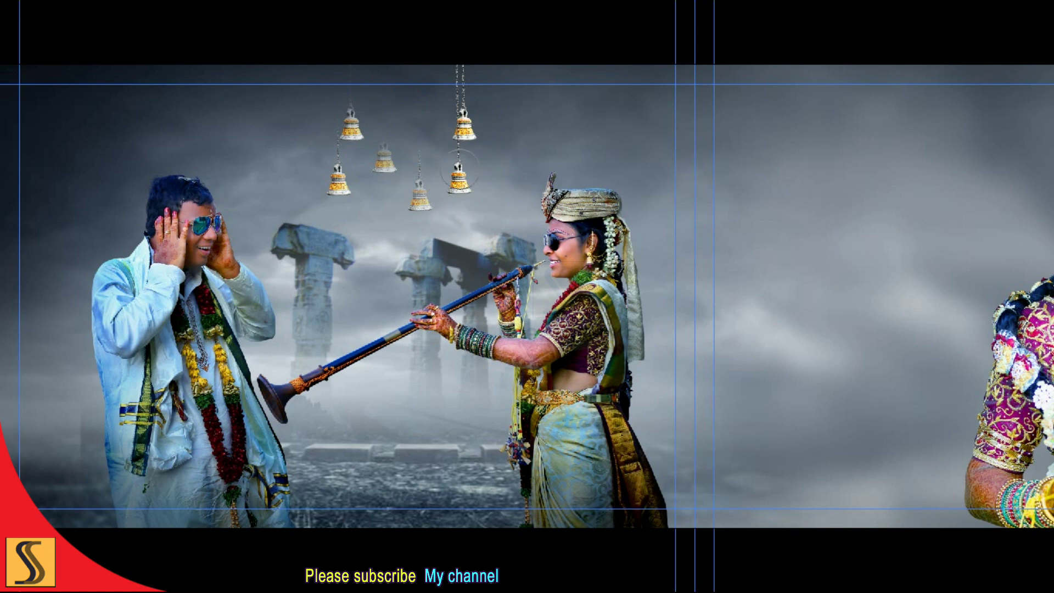
# - Erase the surplus chains above the lower-right and top bells on their own layers
pyautogui.press('v')
pyautogui.click(459, 181)
pyautogui.rightClick(460, 185)
pyautogui.click(472, 187)
pyautogui.press('b')
pyautogui.moveTo(462, 121)
pyautogui.mouseDown()
pyautogui.moveTo(461, 64)
pyautogui.moveTo(482, 64)
pyautogui.mouseUp()
pyautogui.rightClick(461, 133)
pyautogui.click(483, 139)
pyautogui.moveTo(466, 99); pyautogui.dragTo(466, 78)
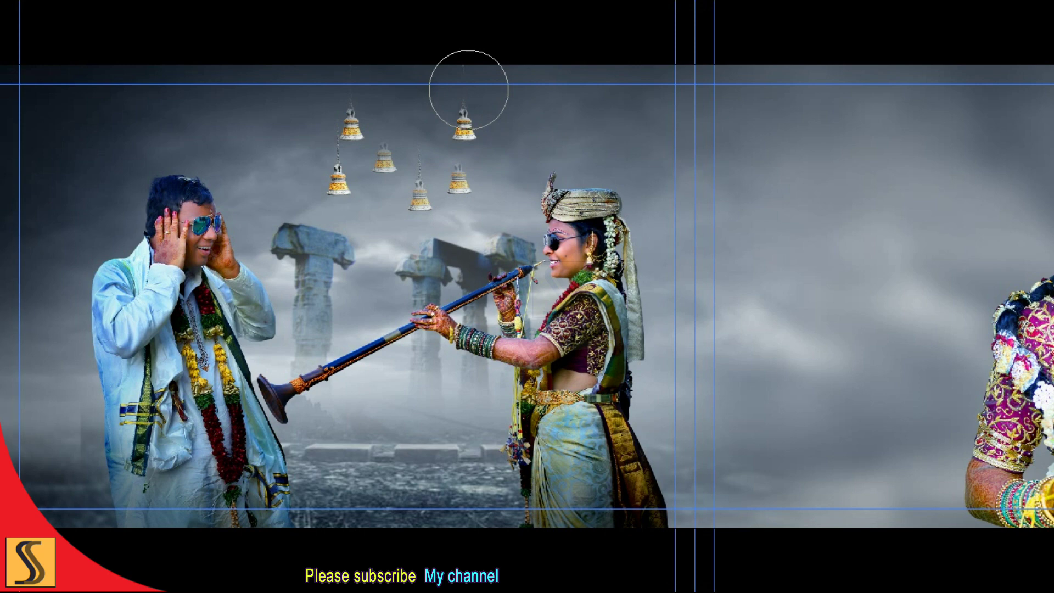
pyautogui.hotkey('ctrl', 't')
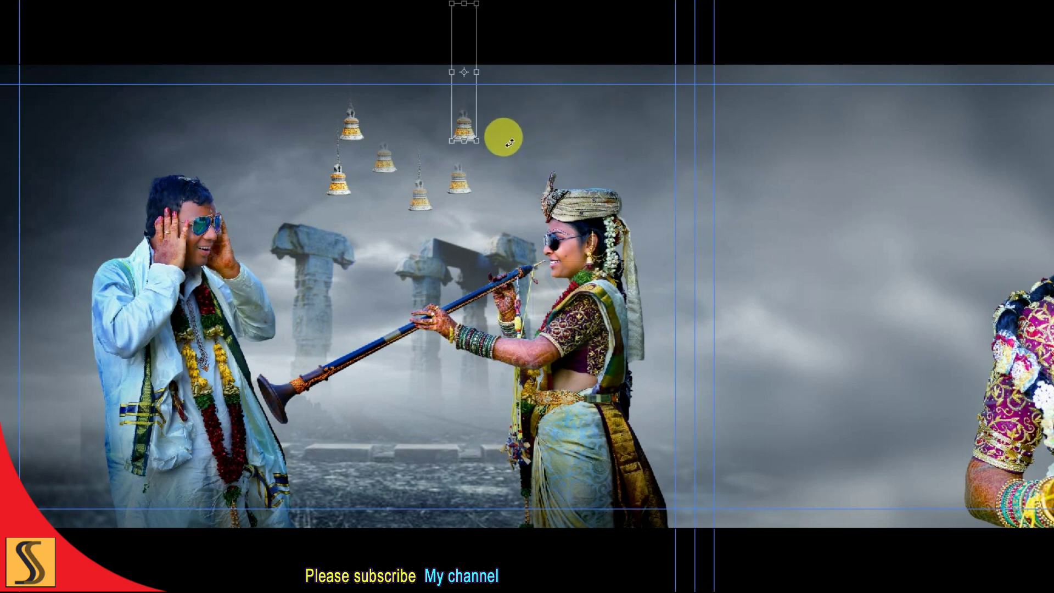
# - Enlarge the top-right and lower-left bells and raise the lower-left one slightly
pyautogui.moveTo(484, 149)
pyautogui.mouseDown()
pyautogui.moveTo(485, 159)
pyautogui.moveTo(489, 140)
pyautogui.moveTo(474, 159)
pyautogui.moveTo(477, 132)
pyautogui.mouseUp()
pyautogui.press('Return')
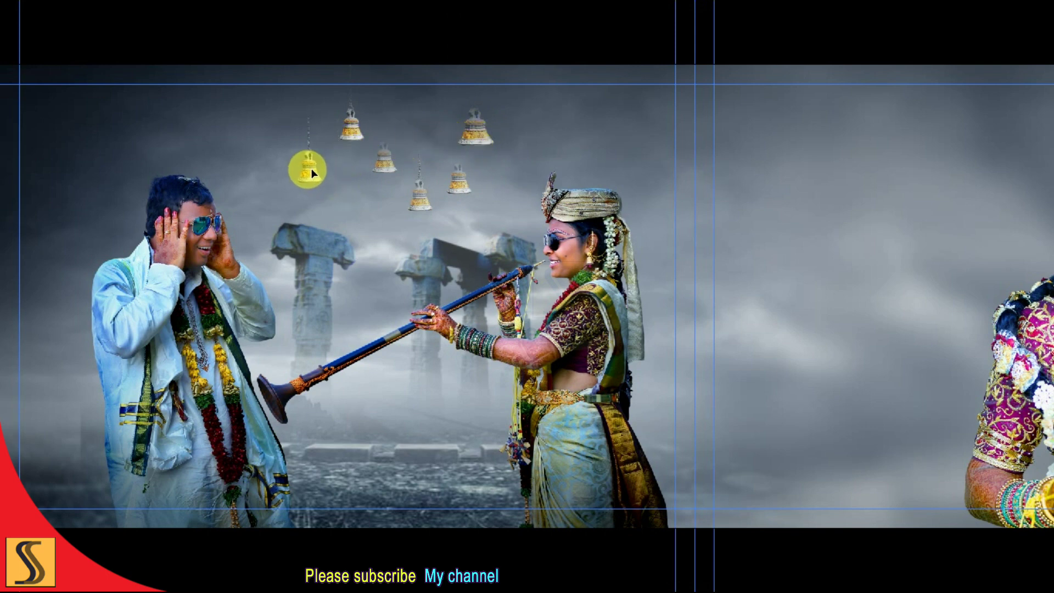
pyautogui.moveTo(309, 172)
pyautogui.mouseDown()
pyautogui.moveTo(309, 191)
pyautogui.moveTo(291, 200)
pyautogui.mouseUp()
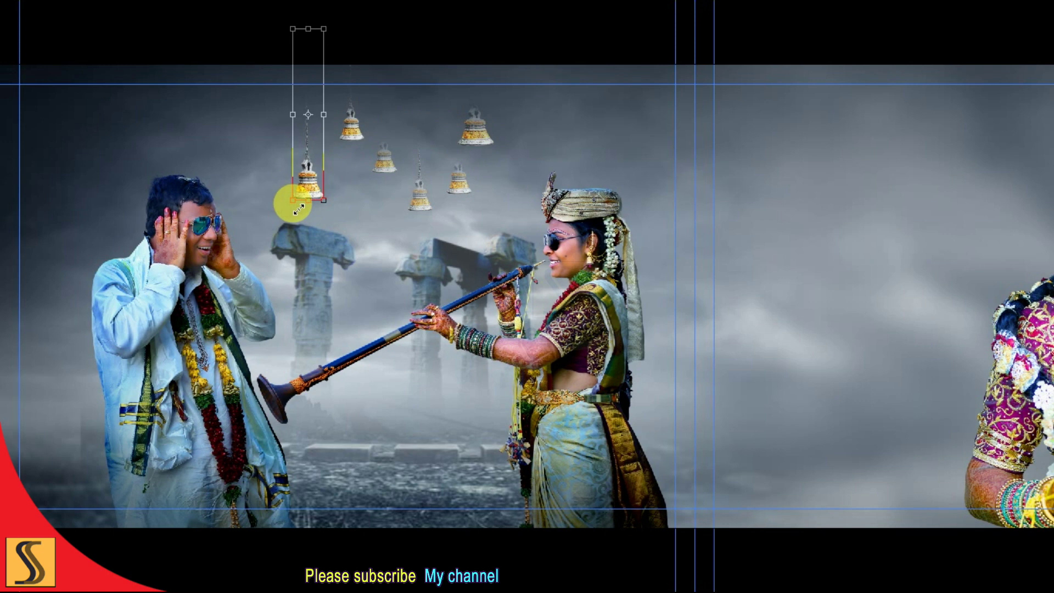
pyautogui.press('Return')
pyautogui.moveTo(315, 168); pyautogui.dragTo(270, 161)
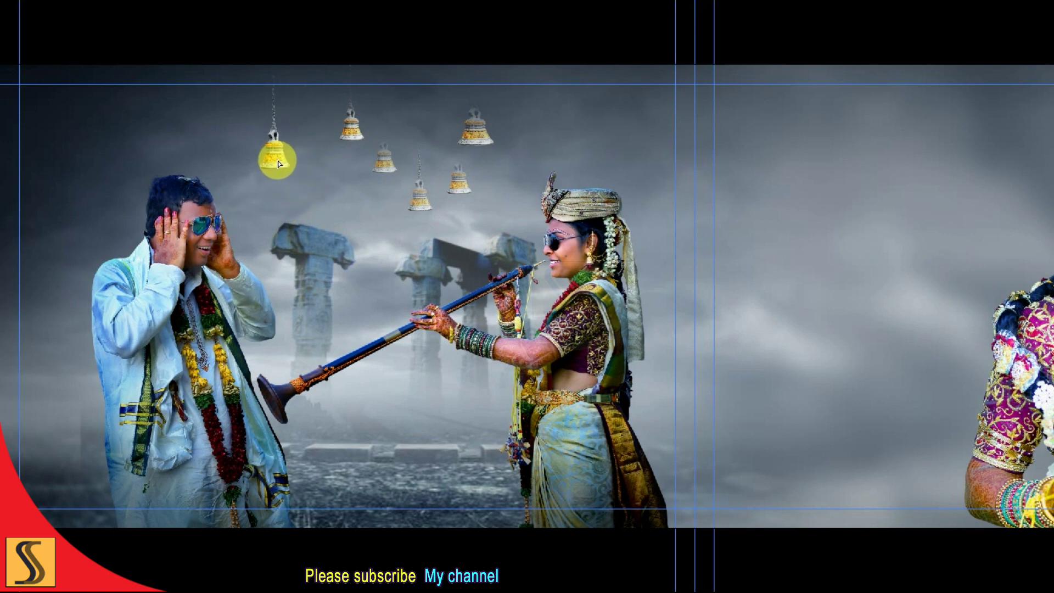
# - Reposition three bells: one above the groom, one up-right, a small one higher
pyautogui.moveTo(353, 133)
pyautogui.mouseDown()
pyautogui.moveTo(328, 132)
pyautogui.moveTo(333, 117)
pyautogui.mouseUp()
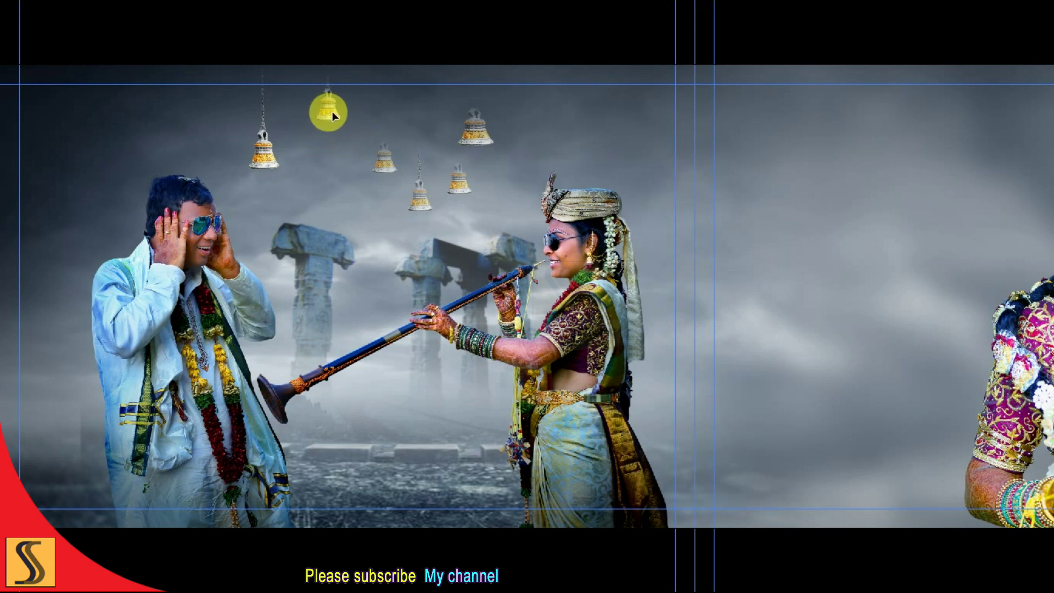
pyautogui.click(387, 167)
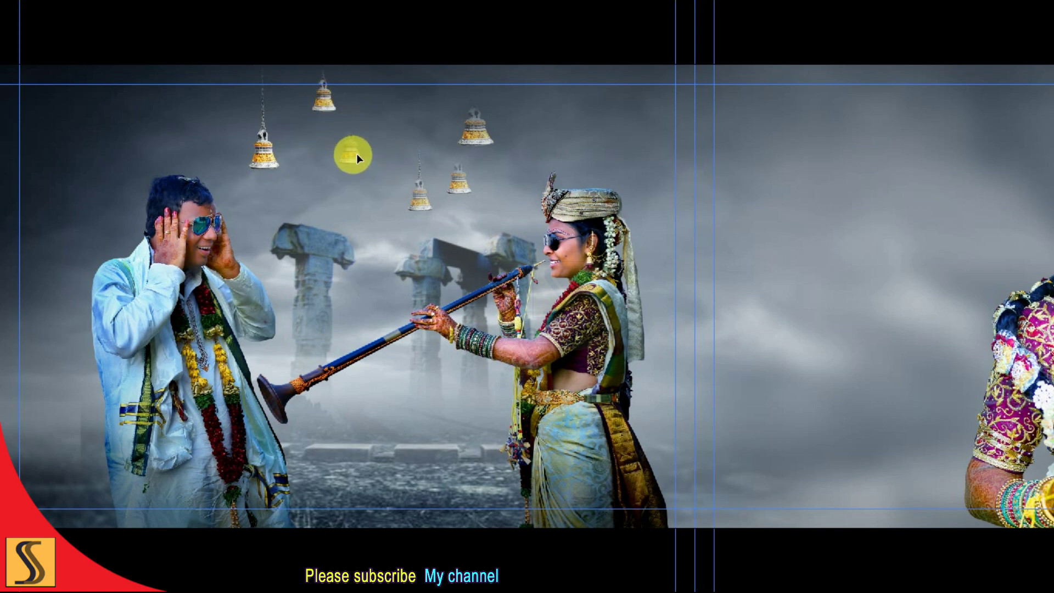
pyautogui.moveTo(357, 158); pyautogui.dragTo(371, 146)
pyautogui.moveTo(403, 194); pyautogui.dragTo(430, 125)
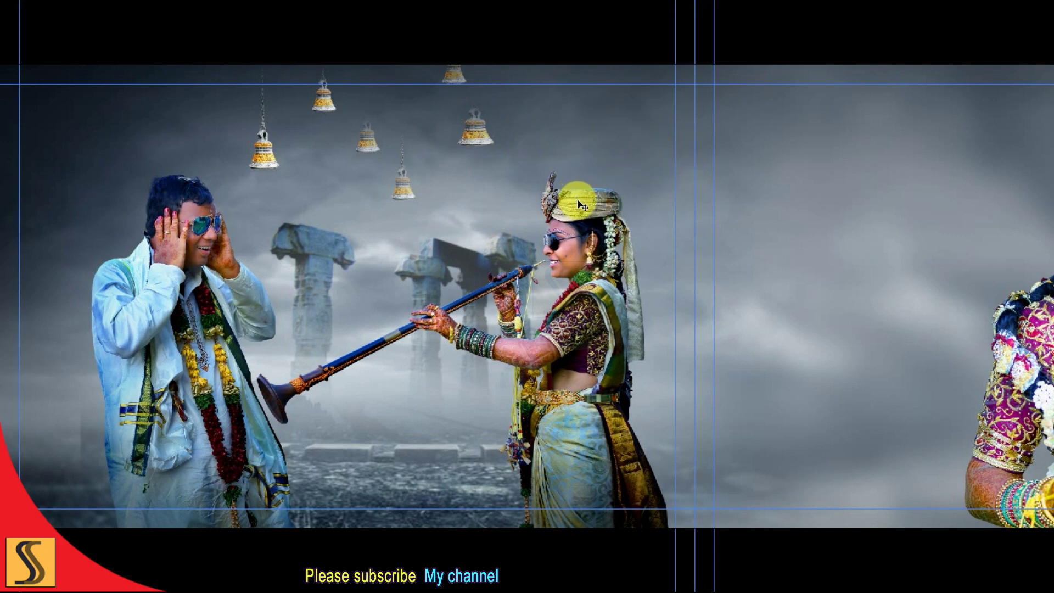
pyautogui.hotkey('alt', 't')
# - Apply a 5-pixel Gaussian Blur to the bell, then blur it again at 6 pixels
pyautogui.press('b')
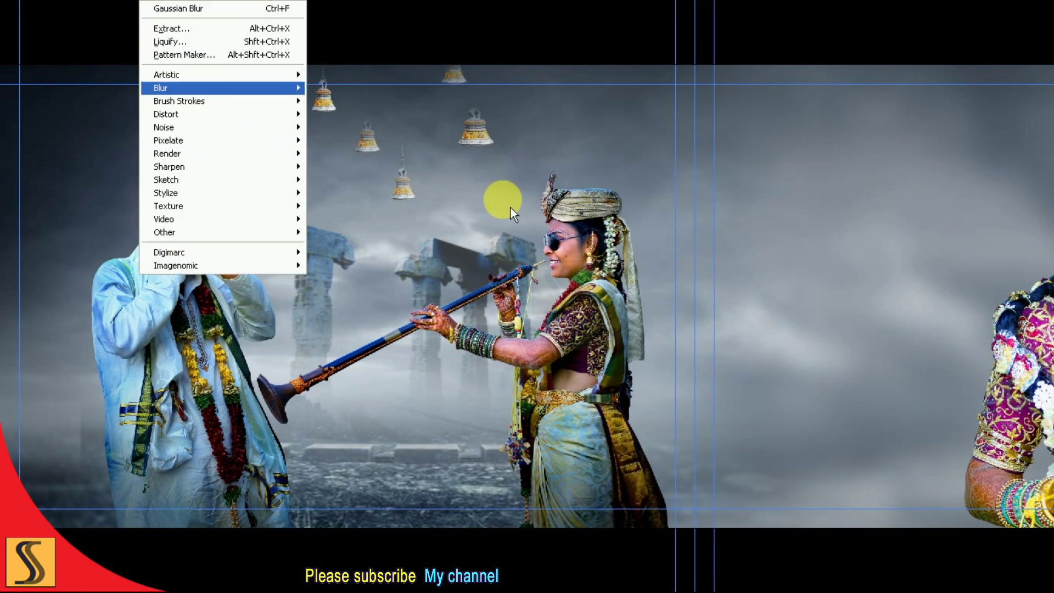
pyautogui.press('g')
pyautogui.moveTo(583, 61); pyautogui.dragTo(751, 77)
pyautogui.write('5')
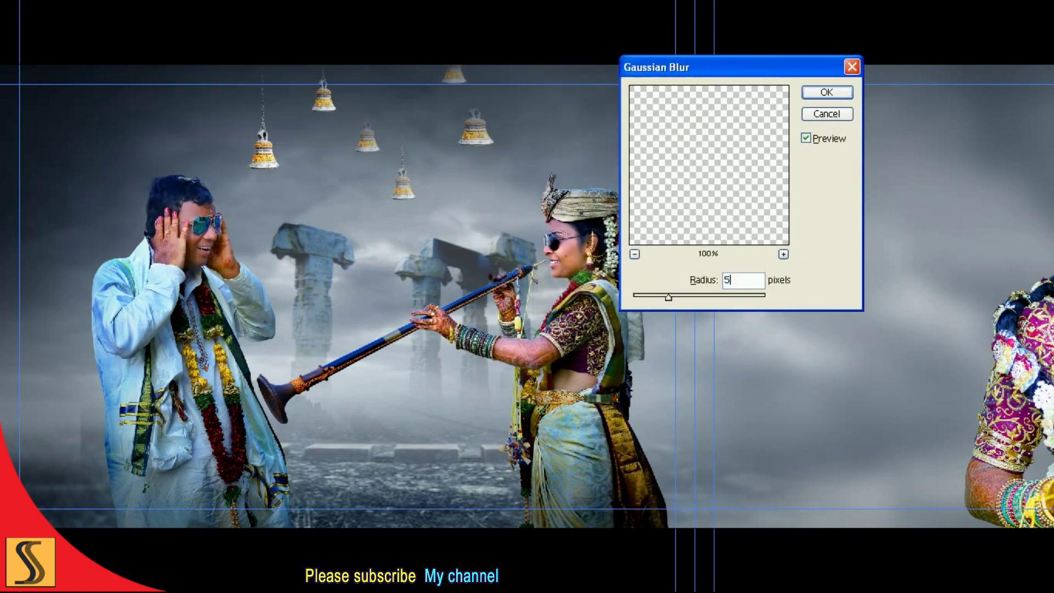
pyautogui.press('Return')
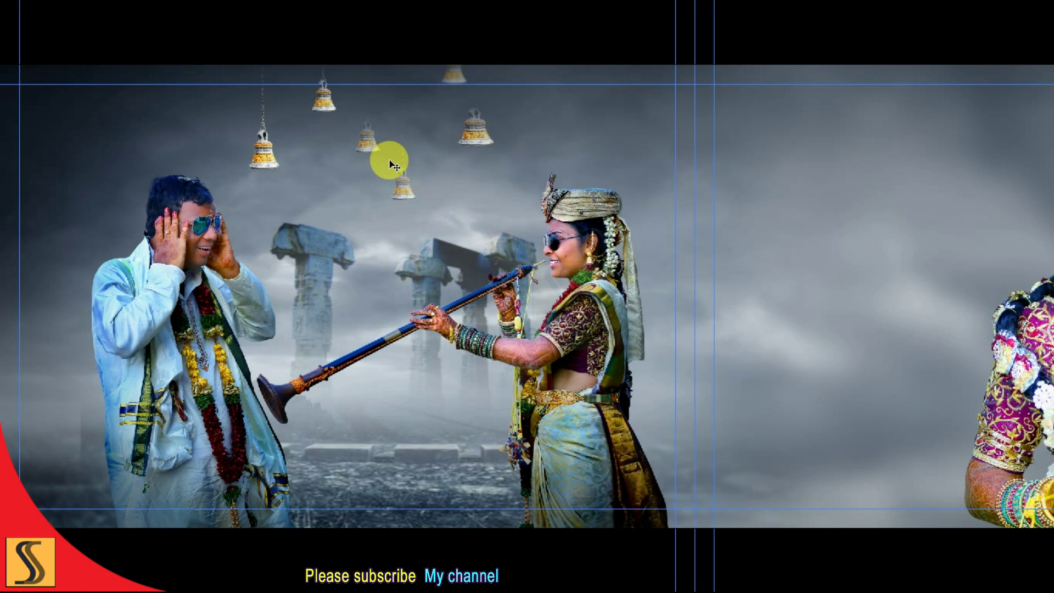
pyautogui.hotkey('ctrl', 'alt', 'f')
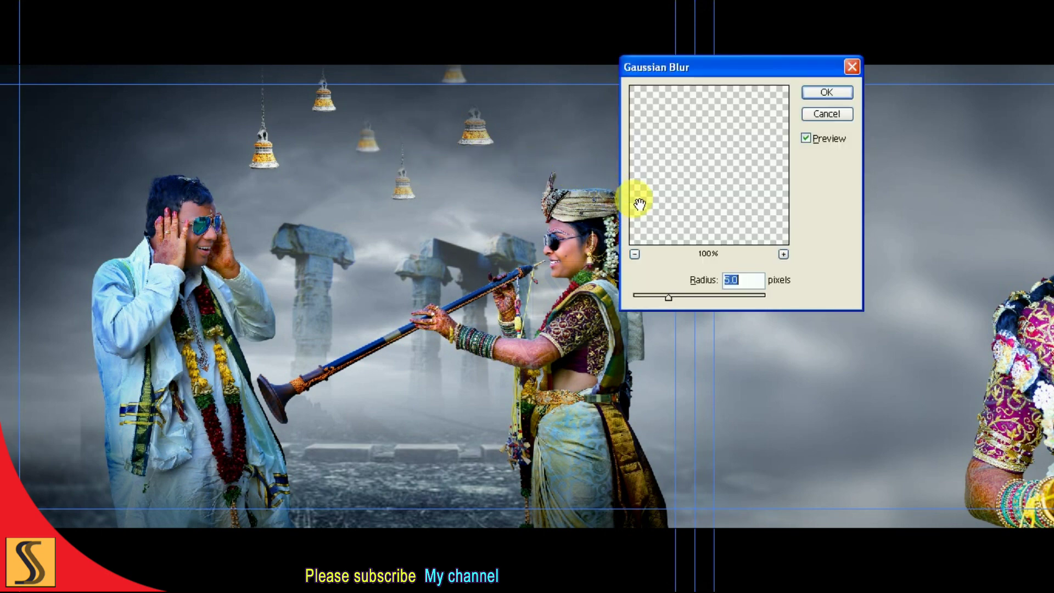
pyautogui.press('Return')
pyautogui.press('F7')
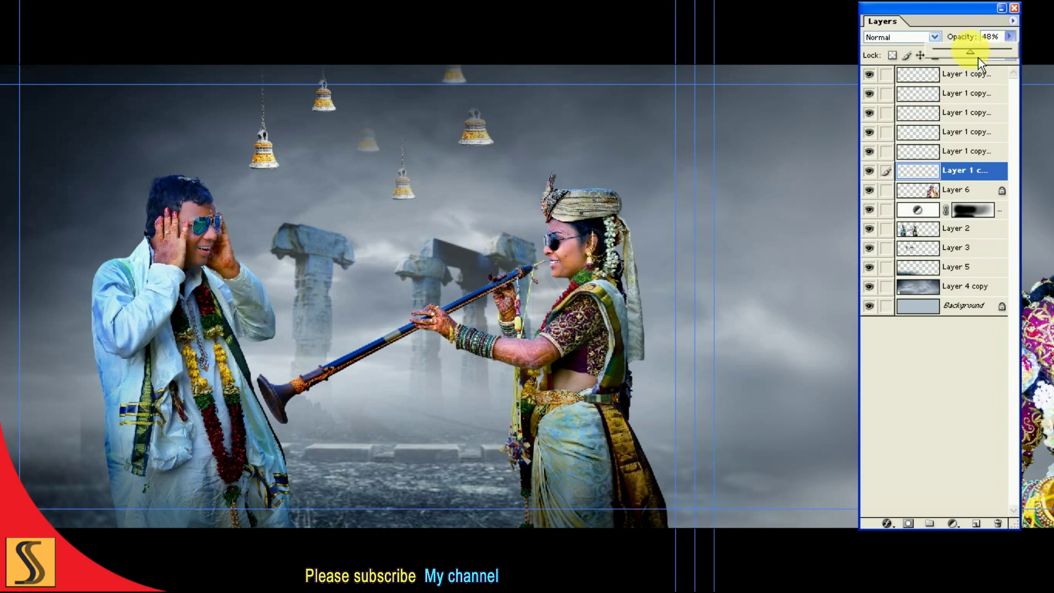
# - Set the blurred bell layer to 54% opacity with Luminosity blend mode
pyautogui.click(784, 27)
pyautogui.click(926, 37)
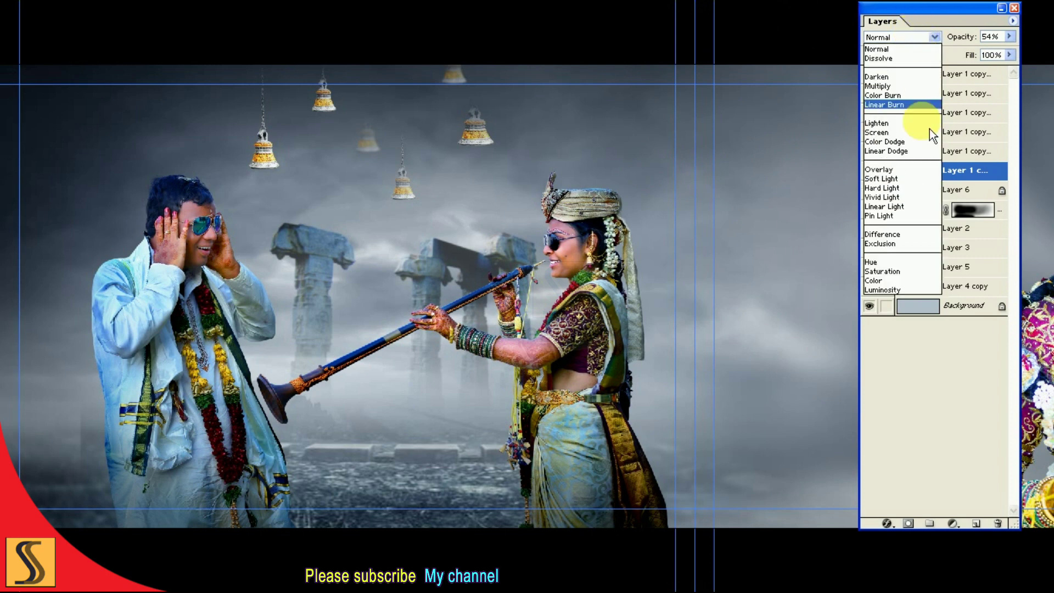
pyautogui.click(884, 290)
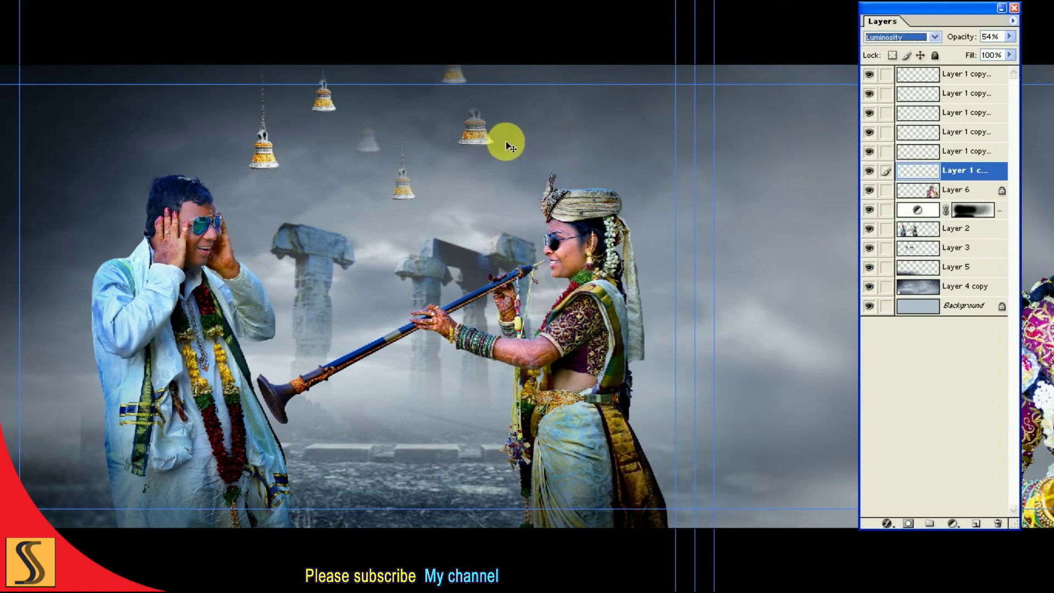
# - Select the hanging bell layer near the centre and begin shortening it slightly
pyautogui.rightClick(406, 196)
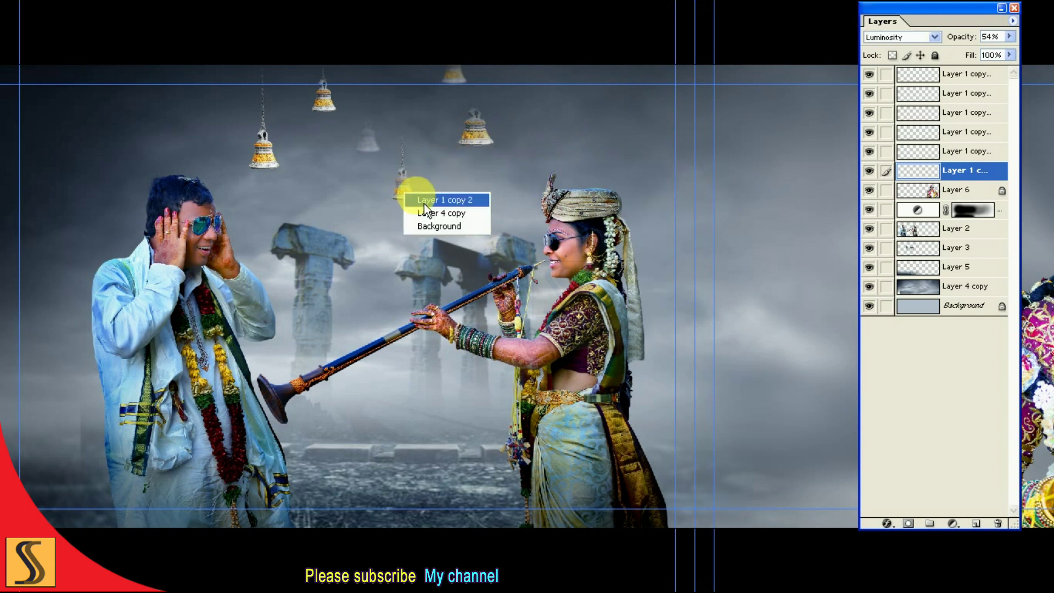
pyautogui.click(428, 198)
pyautogui.rightClick(419, 176)
pyautogui.click(434, 189)
pyautogui.moveTo(419, 176); pyautogui.dragTo(417, 181)
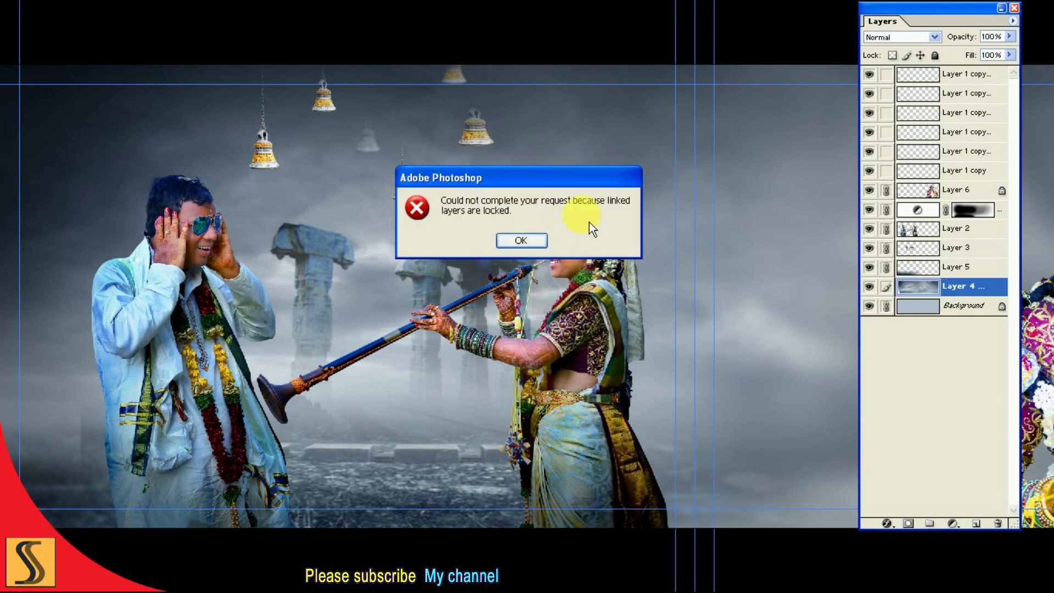
pyautogui.press('Return')
pyautogui.click(419, 202)
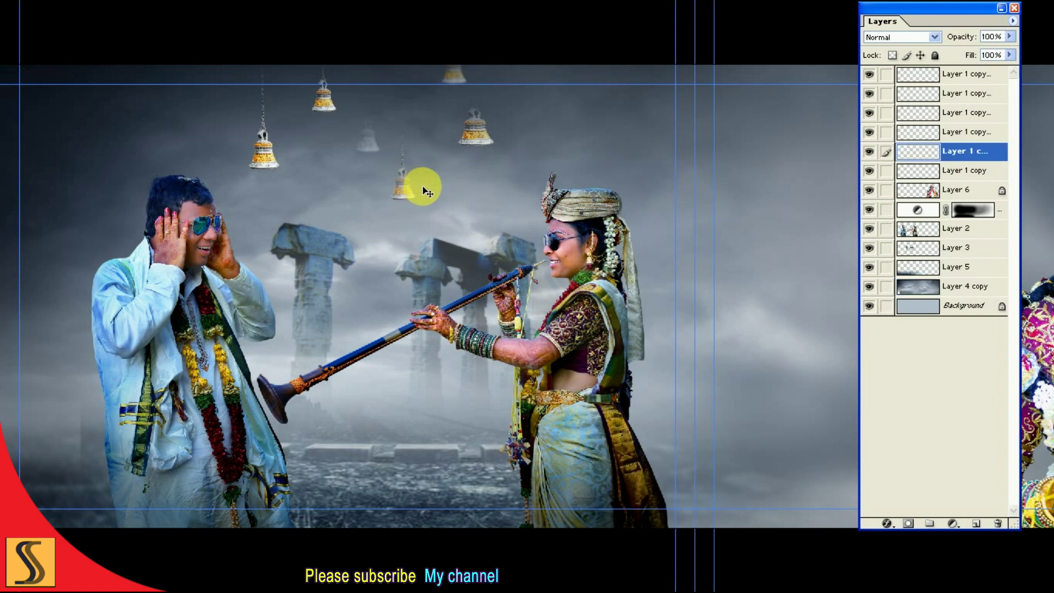
pyautogui.hotkey('ctrl', 't')
pyautogui.moveTo(409, 210); pyautogui.dragTo(405, 206)
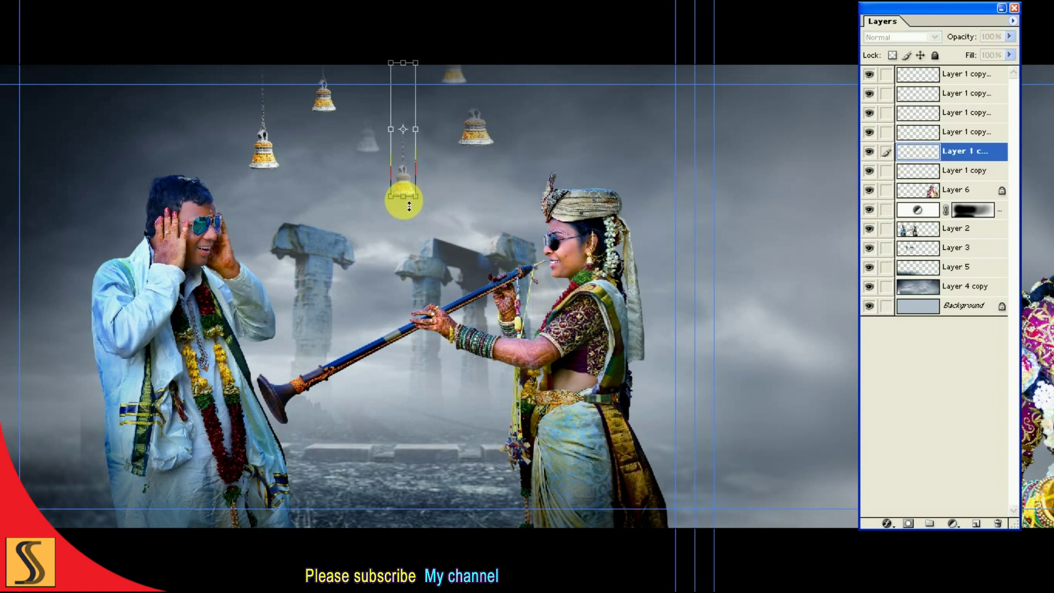
# - Shift the hanging bell slightly right and commit its new size and position
pyautogui.moveTo(407, 158); pyautogui.dragTo(416, 159)
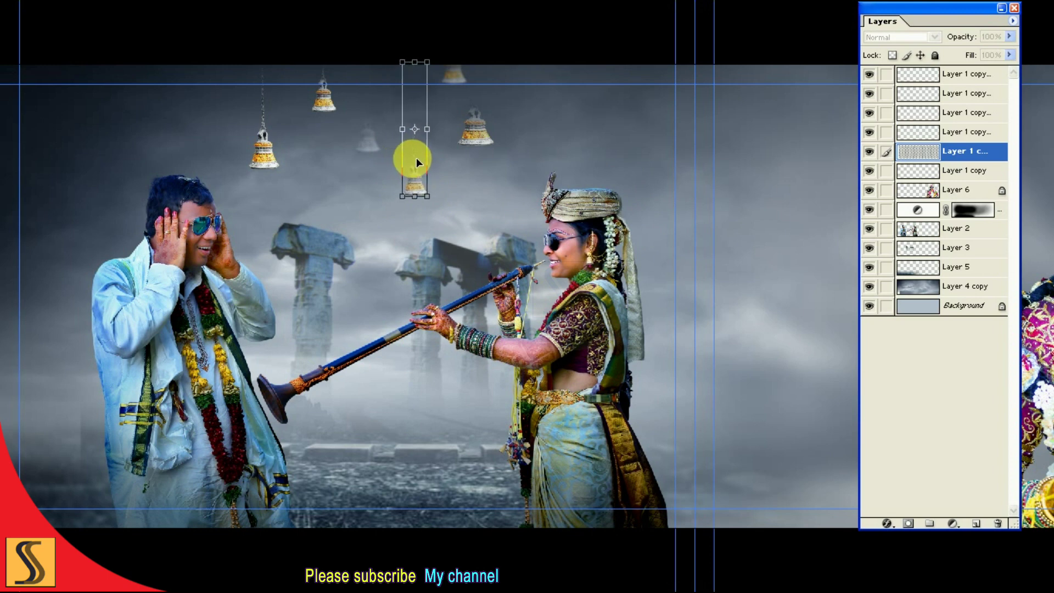
pyautogui.press('Return')
pyautogui.press('e')
pyautogui.press('[')
pyautogui.press('[')
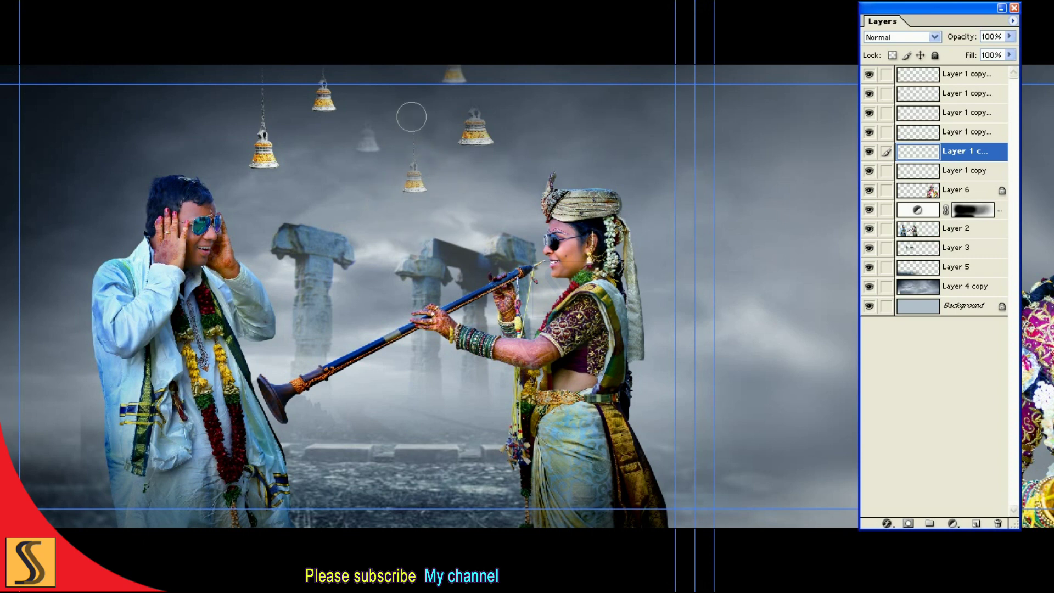
pyautogui.press('F7')
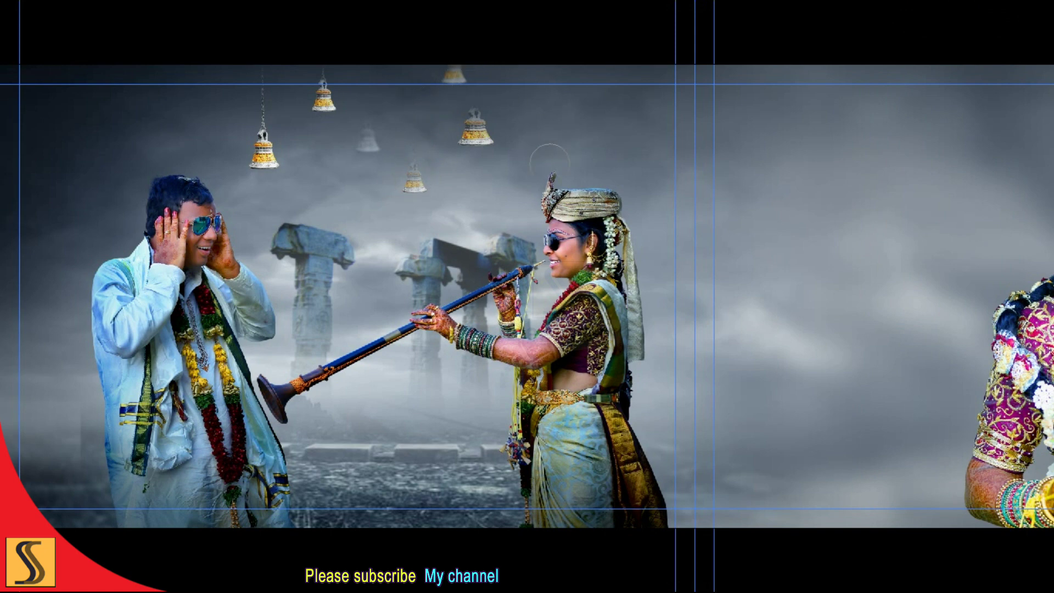
pyautogui.press('F7')
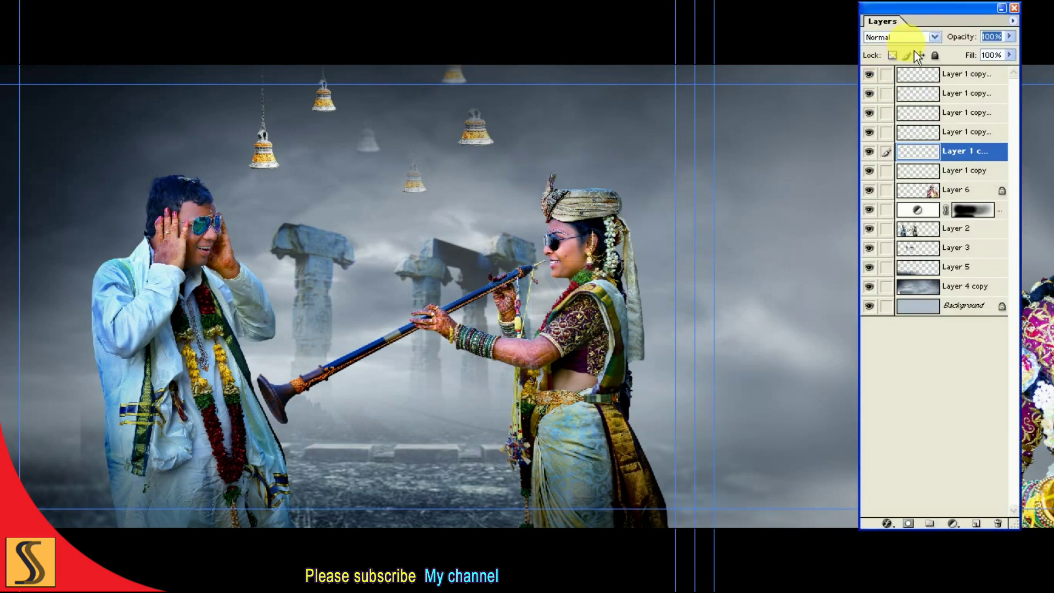
# - Make the bell blend by Luminosity at 57% opacity
pyautogui.write('0')
pyautogui.click(889, 37)
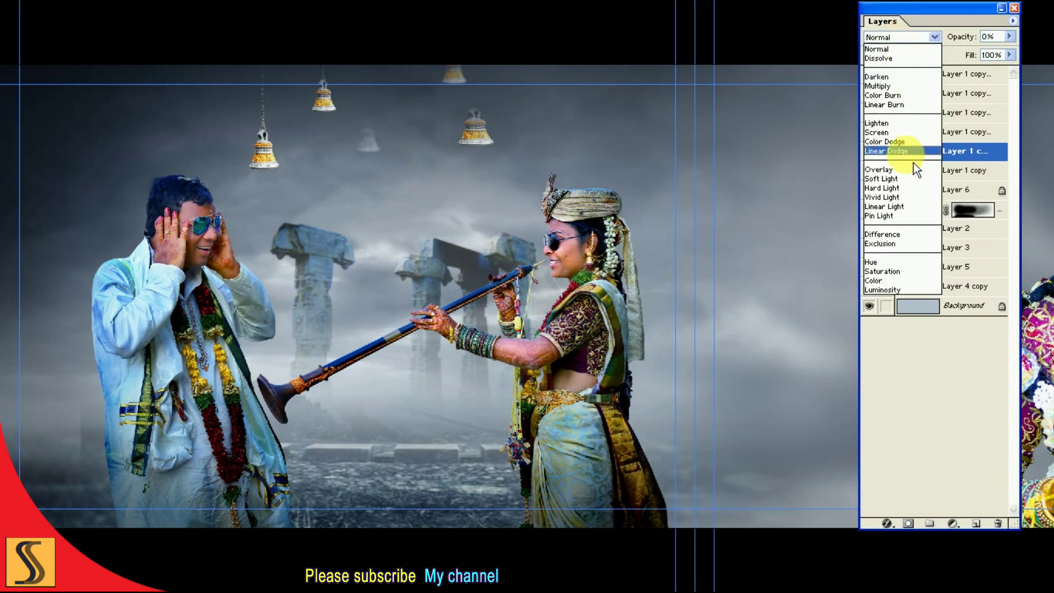
pyautogui.click(887, 290)
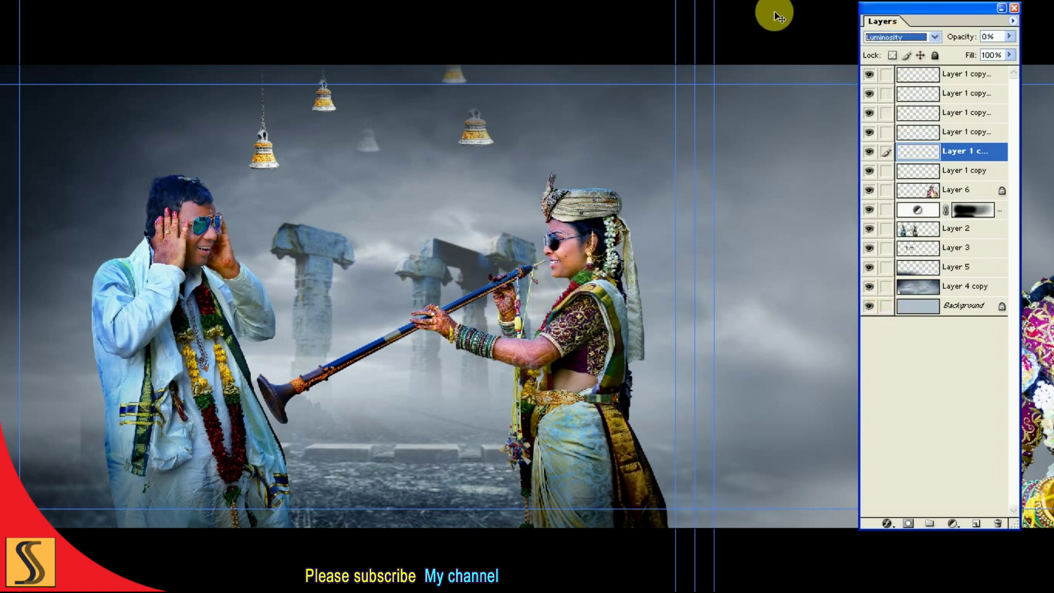
pyautogui.hotkey('shift', 'alt', 'n')
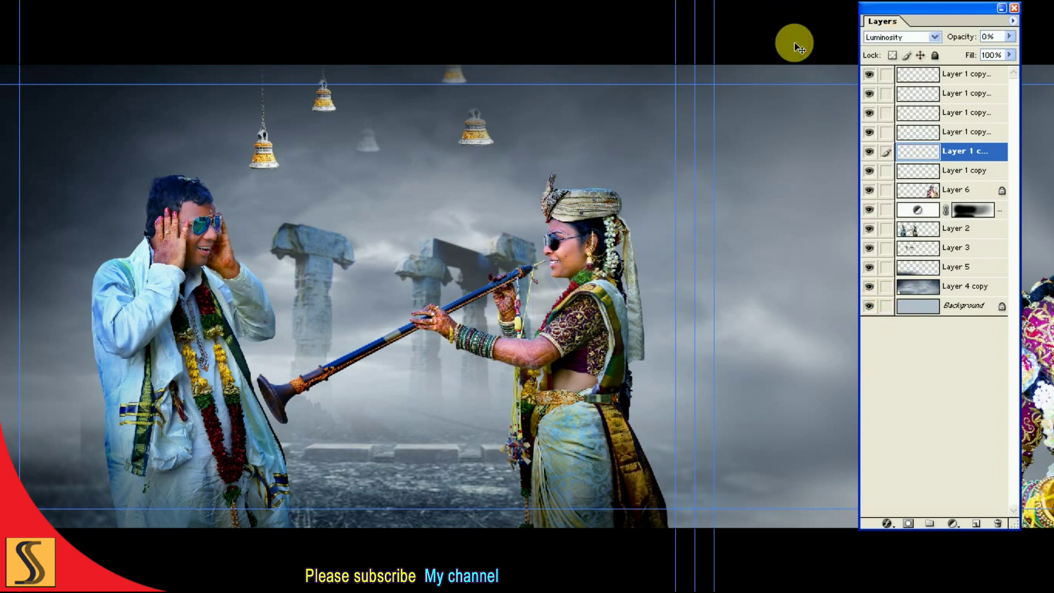
pyautogui.press('0')
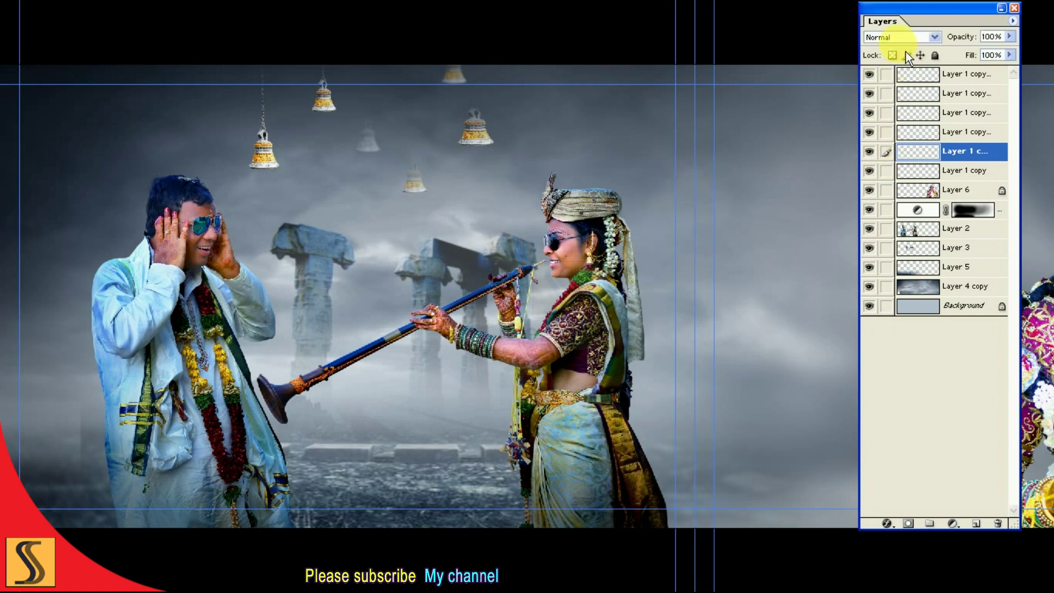
pyautogui.click(905, 37)
pyautogui.click(887, 290)
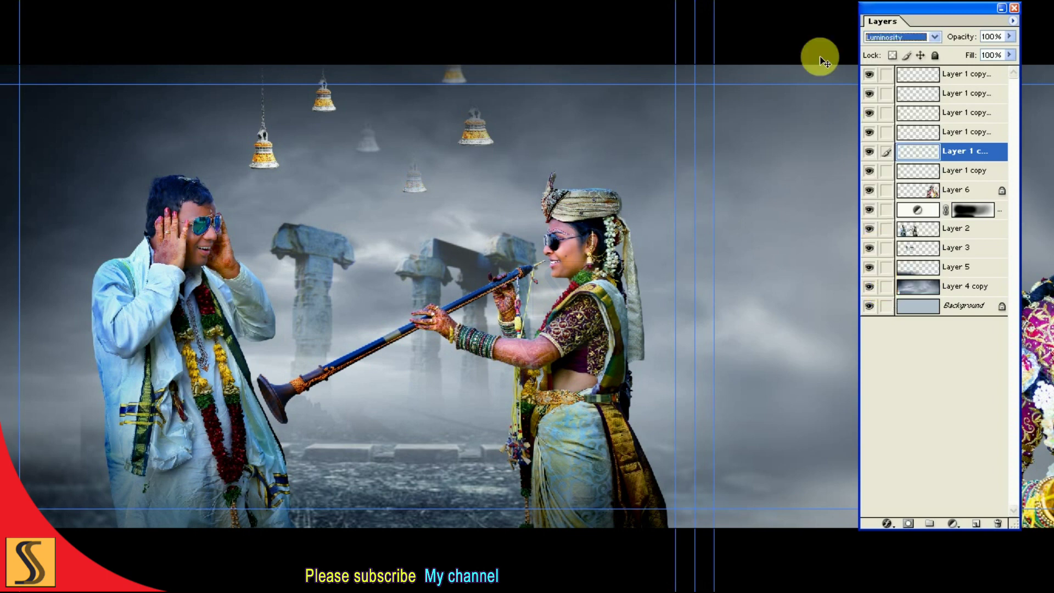
pyautogui.click(1009, 36)
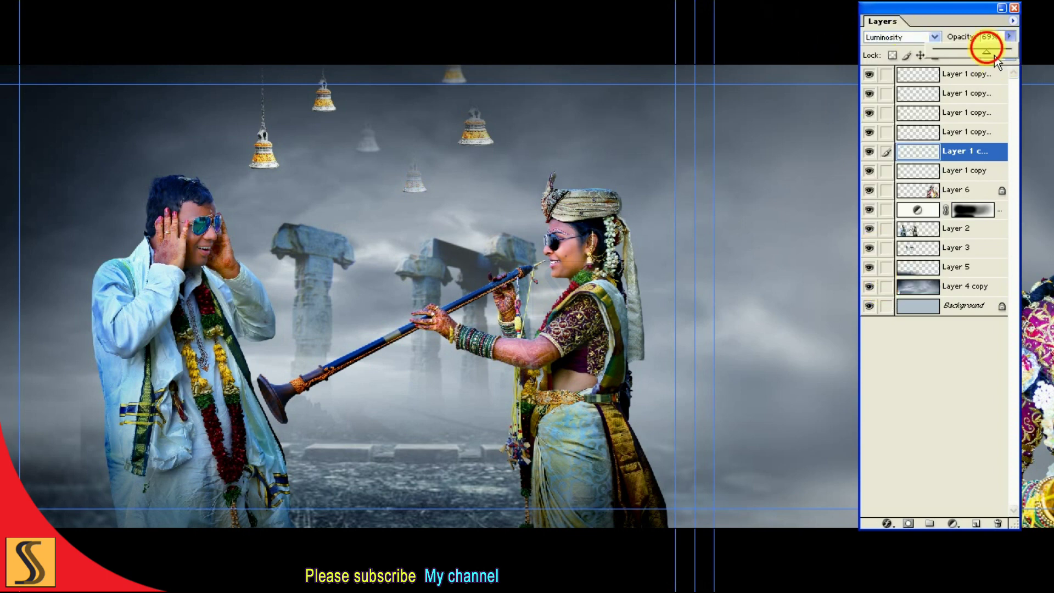
pyautogui.moveTo(986, 57); pyautogui.dragTo(985, 57)
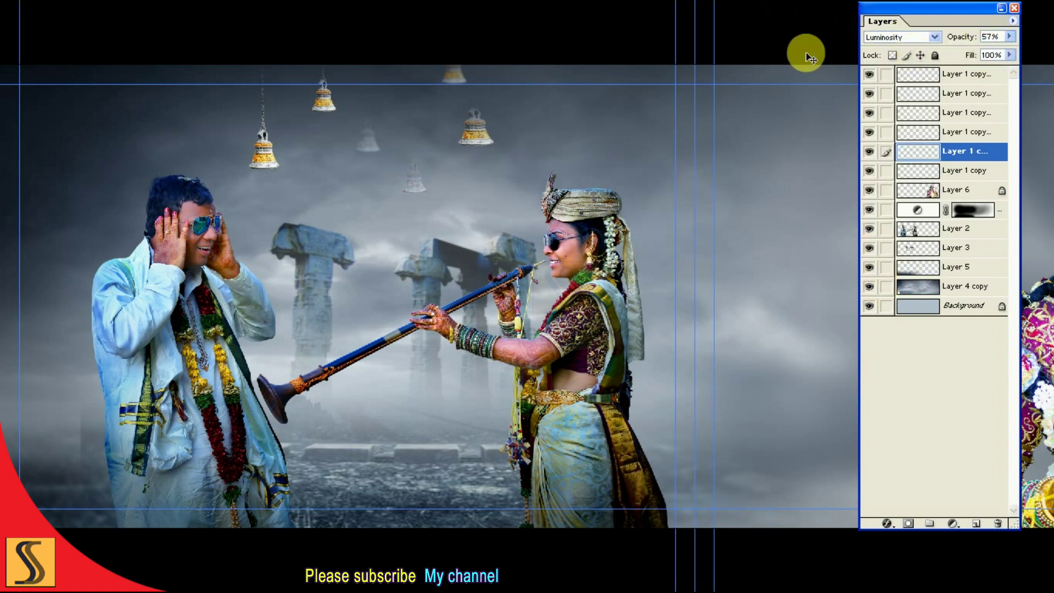
# - Select Layer 1 copy 6 and move that bell to the left
pyautogui.rightClick(267, 157)
pyautogui.click(284, 168)
pyautogui.moveTo(265, 151)
pyautogui.mouseDown()
pyautogui.moveTo(92, 153)
pyautogui.moveTo(231, 129)
pyautogui.moveTo(245, 153)
pyautogui.mouseUp()
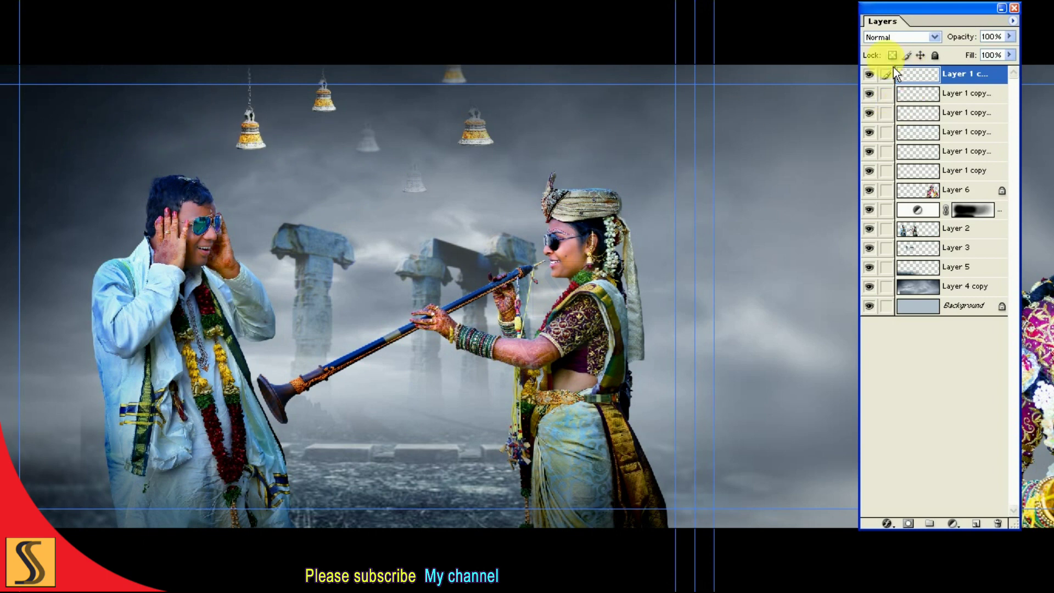
pyautogui.hotkey('ctrl', 'u')
# - Desaturate the bell, lower its opacity and apply a lighter Gaussian Blur
pyautogui.moveTo(747, 128); pyautogui.dragTo(702, 128)
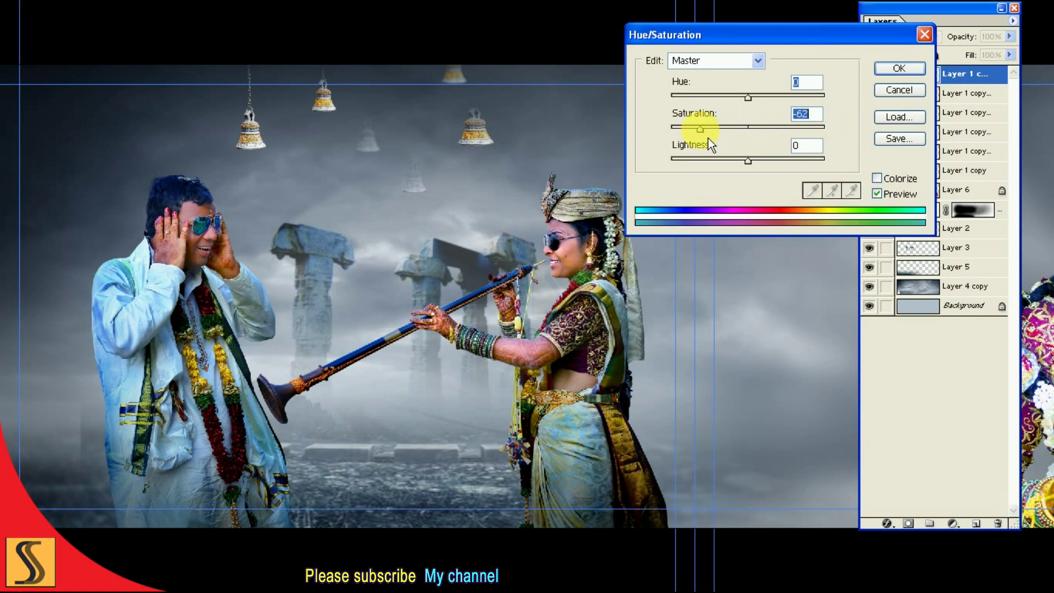
pyautogui.click(896, 70)
pyautogui.click(1009, 36)
pyautogui.moveTo(991, 56); pyautogui.dragTo(972, 56)
pyautogui.hotkey('ctrl', 'alt', 'f')
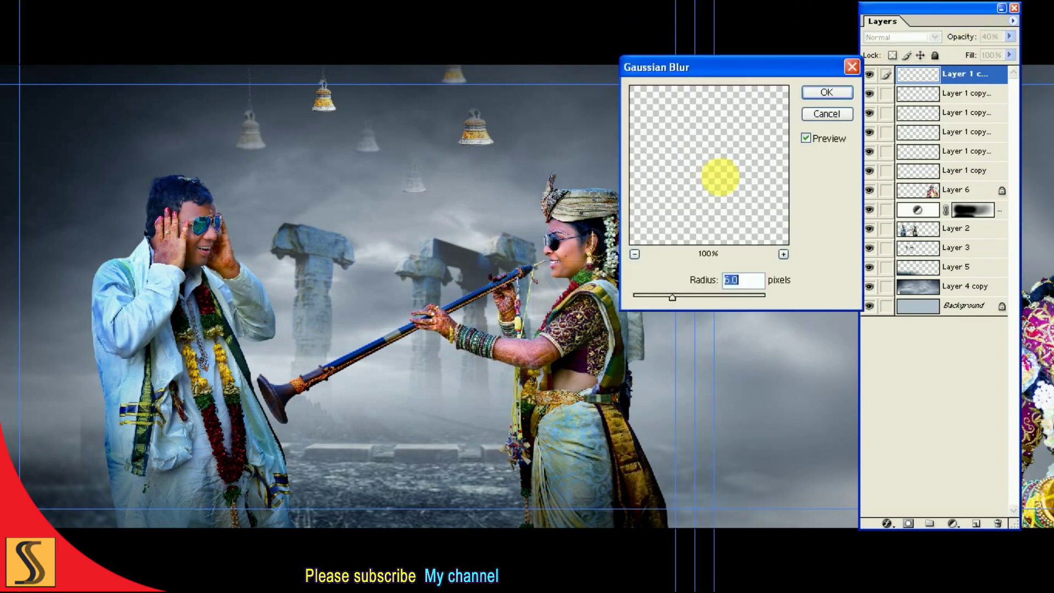
pyautogui.write('1')
pyautogui.press('Return')
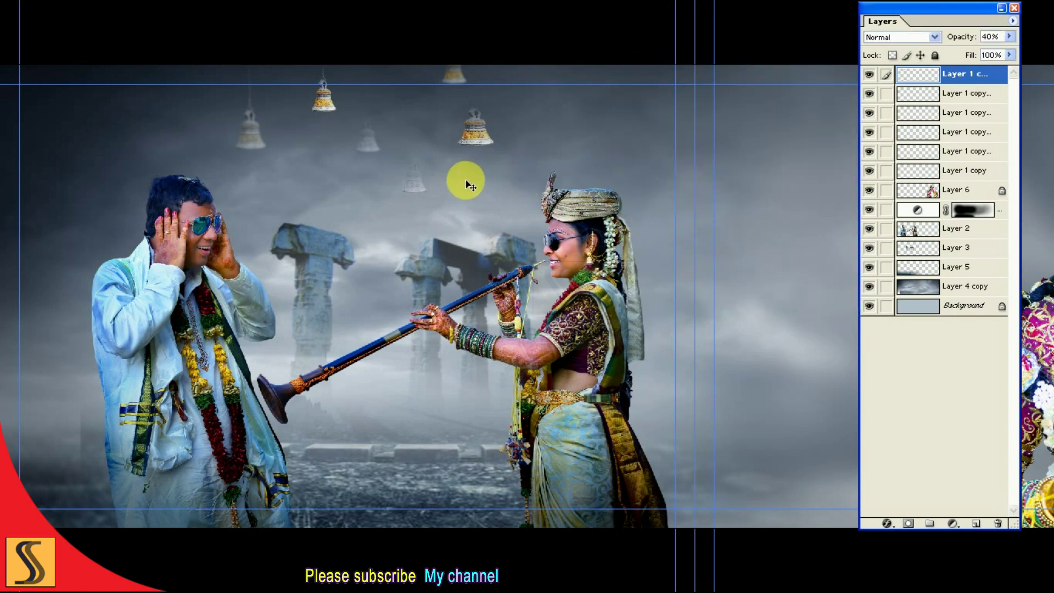
# - Blur and desaturate another bell and fade it to 60% opacity
pyautogui.rightClick(418, 186)
pyautogui.click(436, 185)
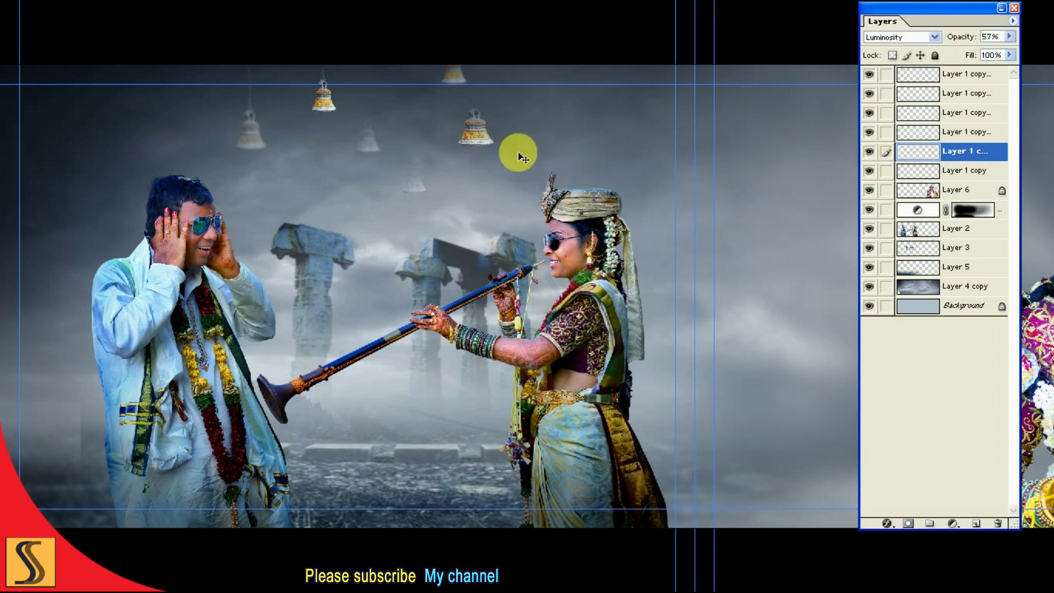
pyautogui.rightClick(483, 133)
pyautogui.click(497, 139)
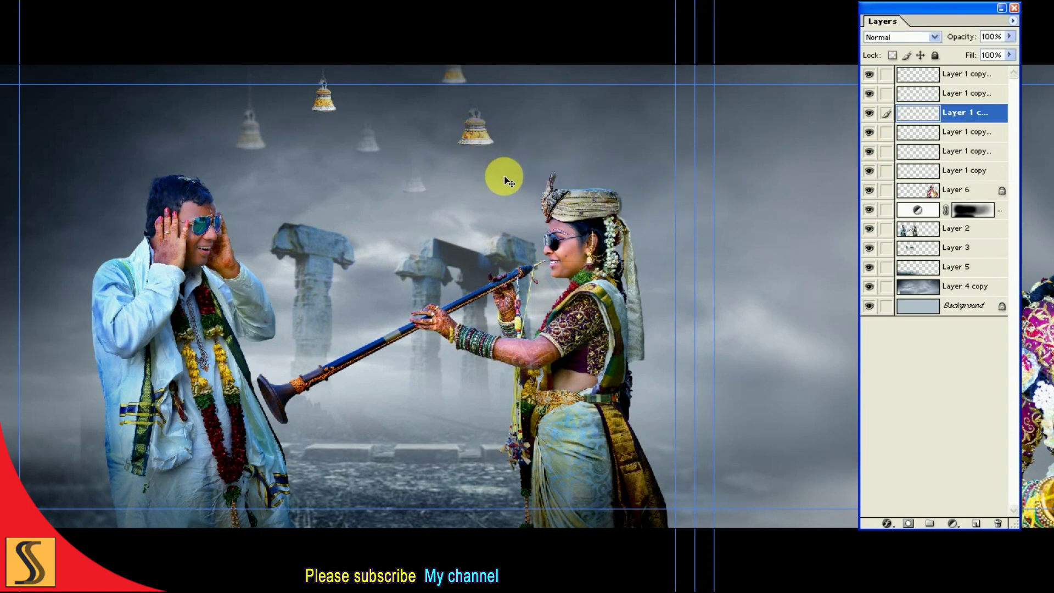
pyautogui.hotkey('ctrl', 'alt', 'f')
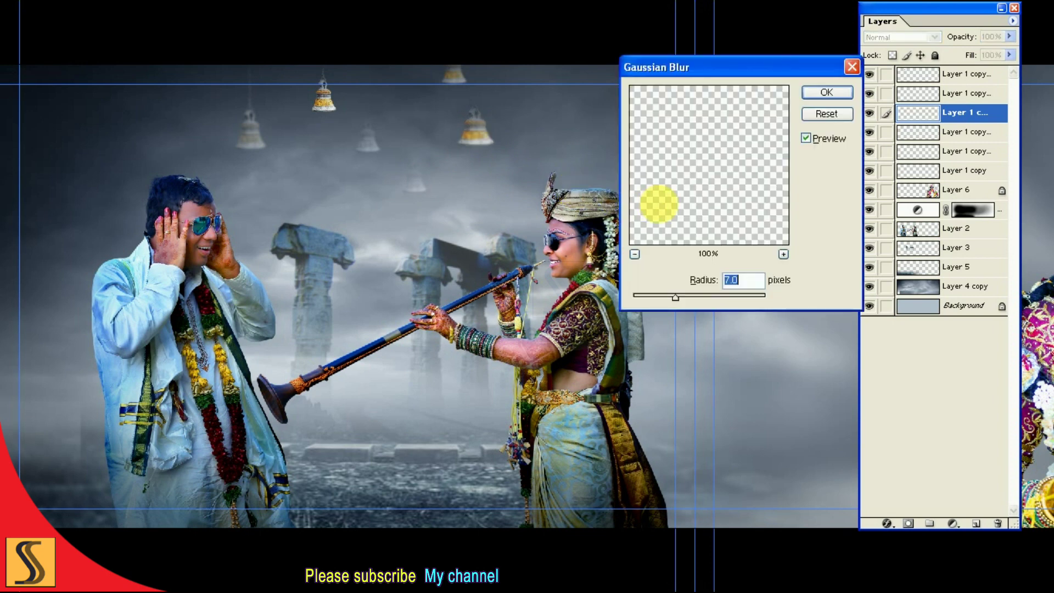
pyautogui.press('Return')
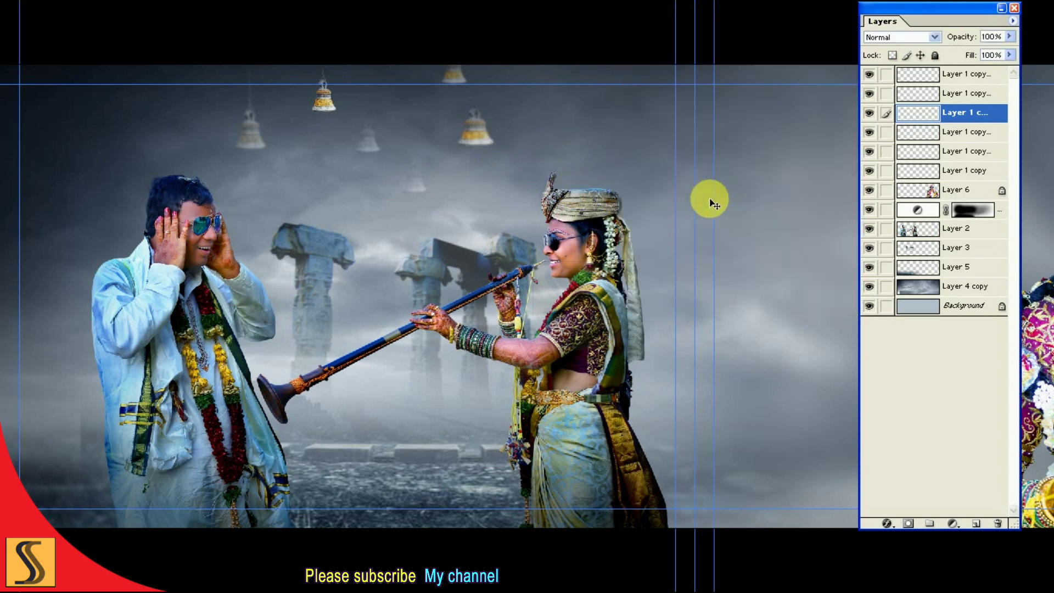
pyautogui.hotkey('ctrl', 'u')
pyautogui.press('Return')
pyautogui.press('6')
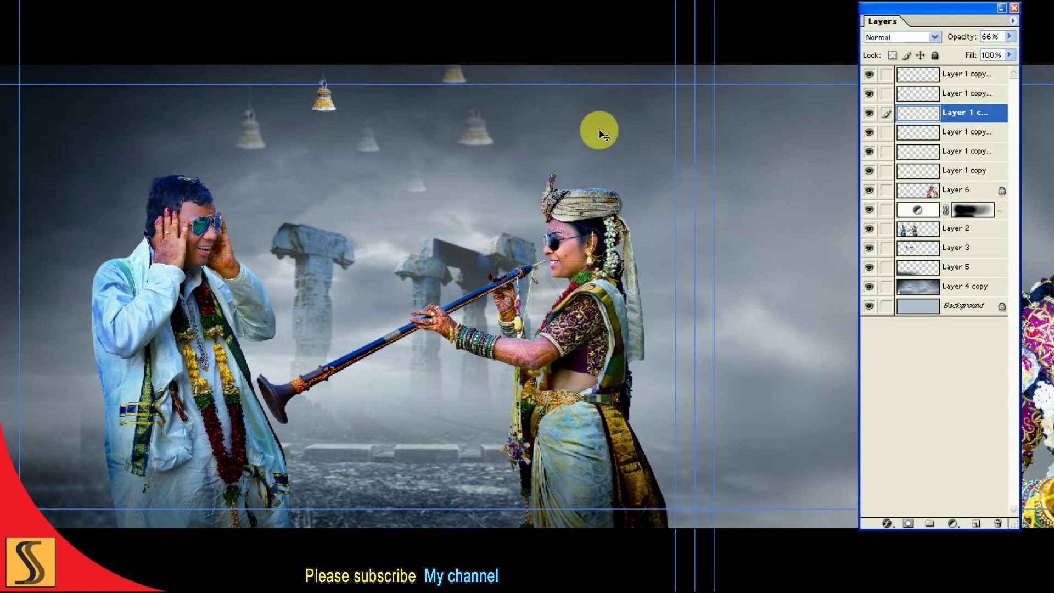
# - Apply Gaussian Blur to the upper bell, then select another bell's layer
pyautogui.rightClick(459, 76)
pyautogui.click(477, 79)
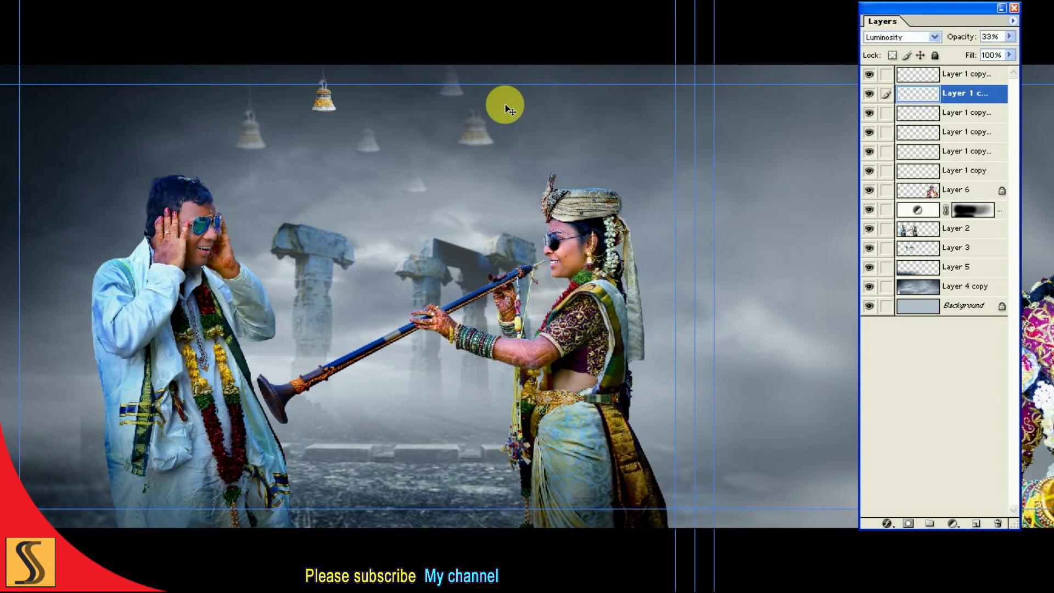
pyautogui.hotkey('ctrl', 'alt', 'f')
pyautogui.press('Return')
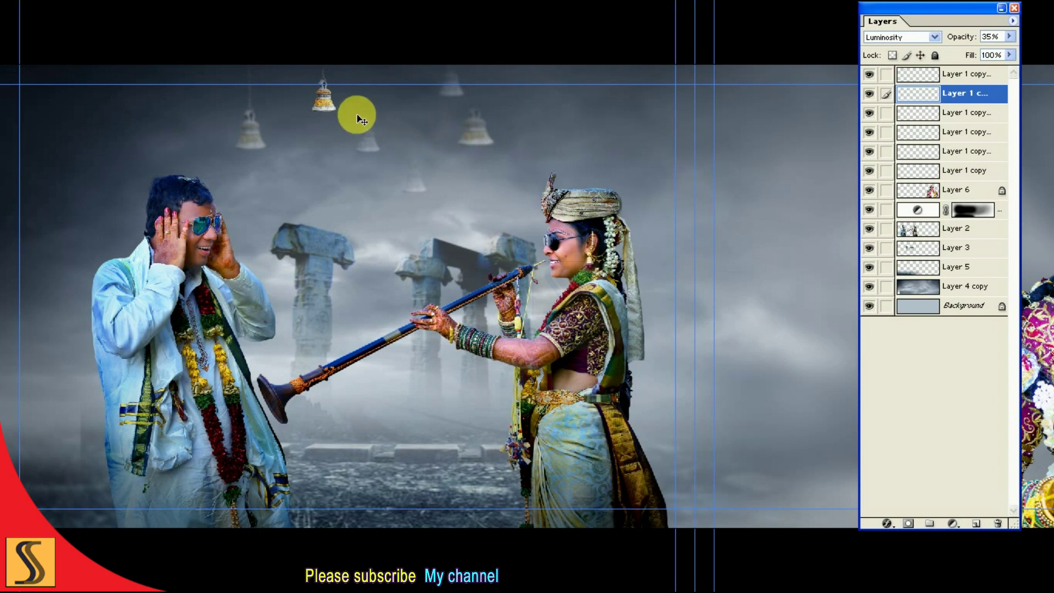
pyautogui.rightClick(328, 105)
pyautogui.click(342, 111)
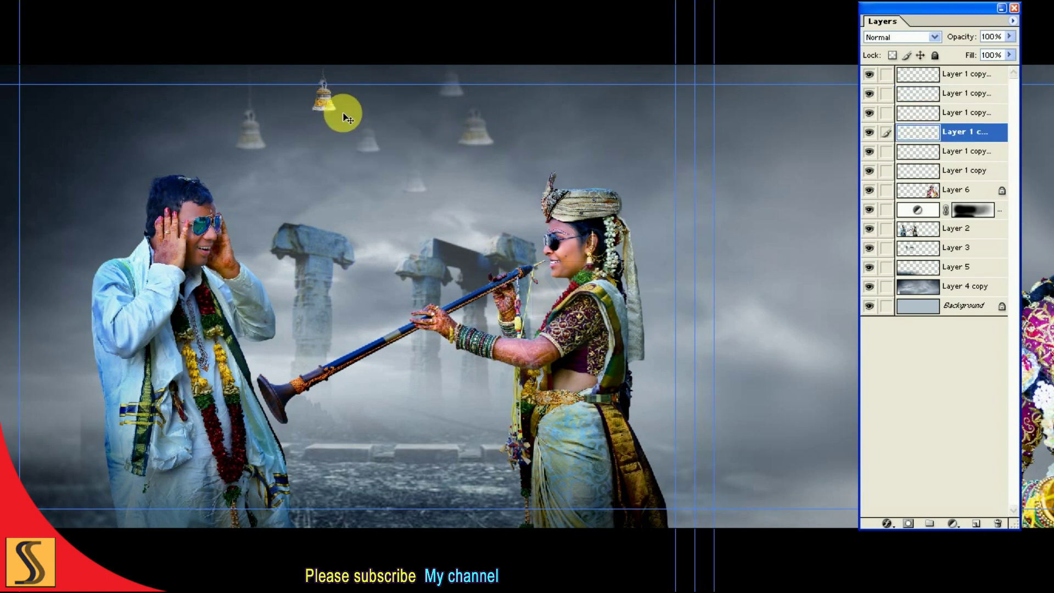
# - Desaturate and blur this bell, then fit the spread in view and hide guides
pyautogui.hotkey('ctrl', 'u')
pyautogui.press('Return')
pyautogui.hotkey('ctrl', 'alt', 'f')
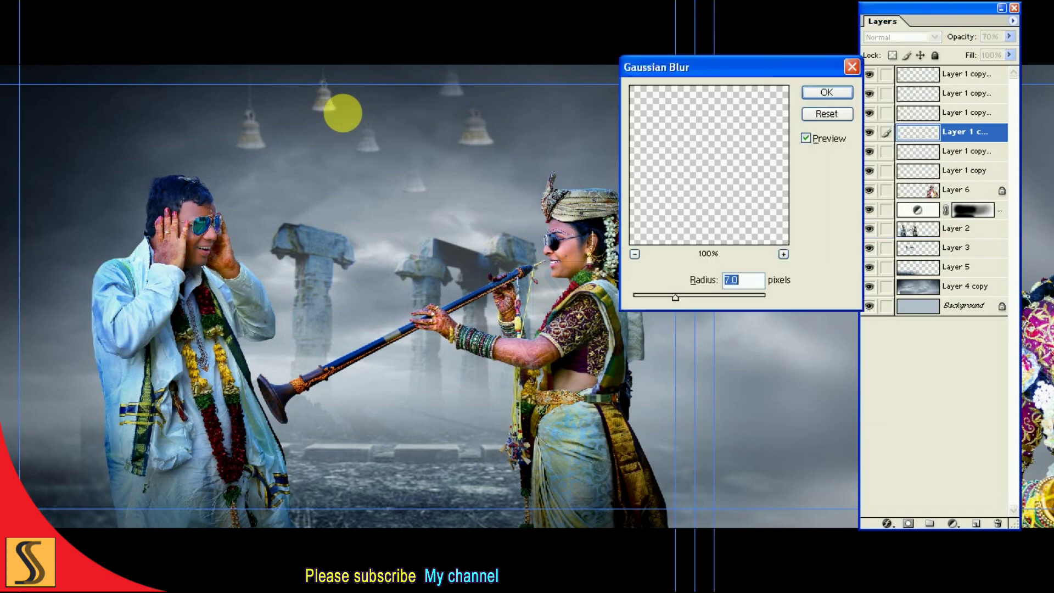
pyautogui.press('Return')
pyautogui.hotkey('ctrl', '-')
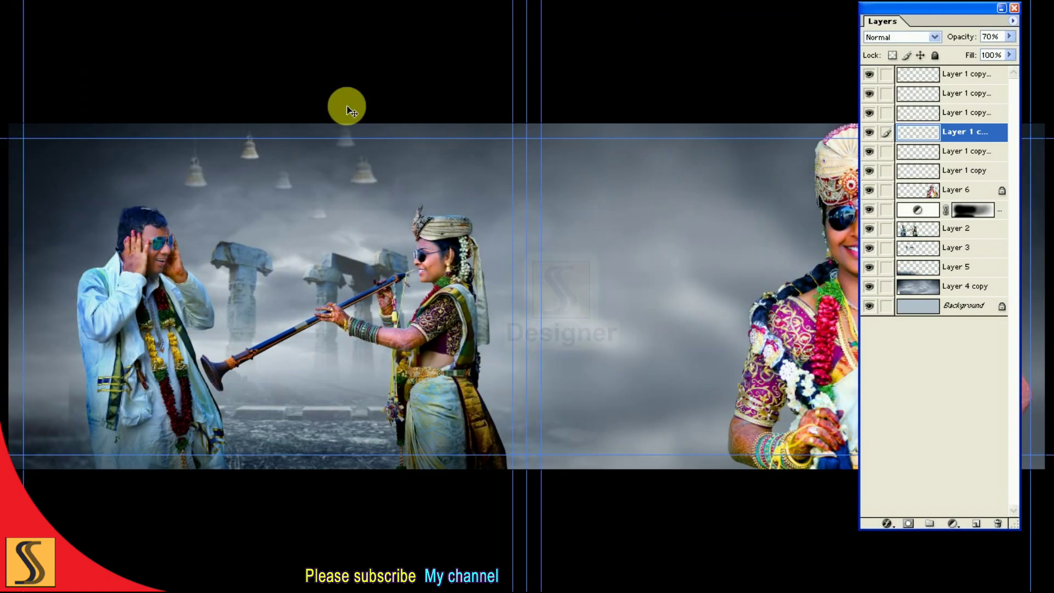
pyautogui.hotkey('ctrl', 'h')
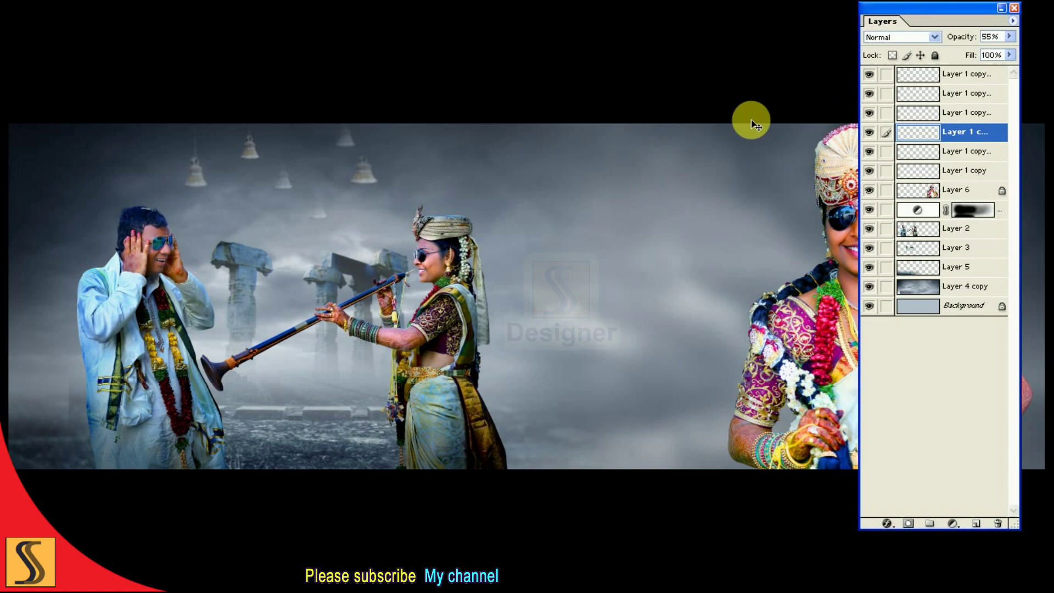
# - Link all other layers with the bell layer and bring 2U6A2812.psd forward
pyautogui.hotkey('ctrl', '+')
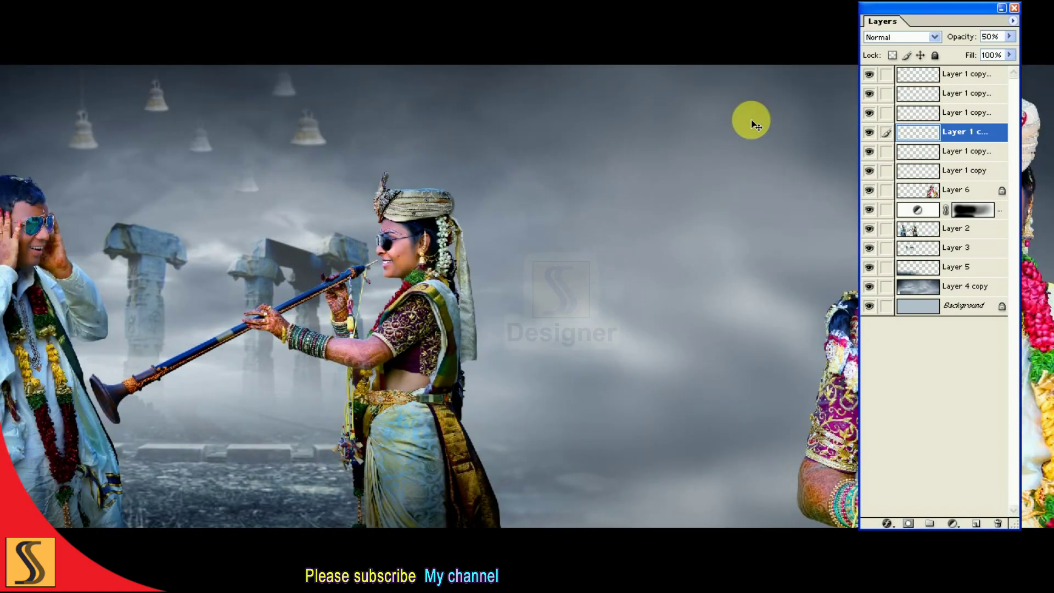
pyautogui.hscroll(-3, 753, 125)
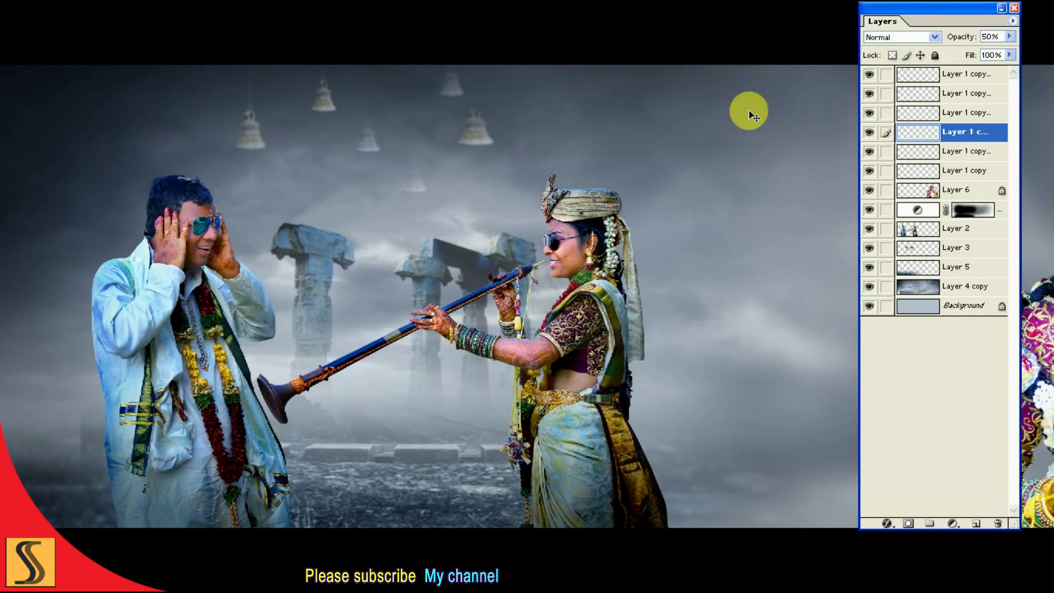
pyautogui.moveTo(886, 73); pyautogui.dragTo(886, 306)
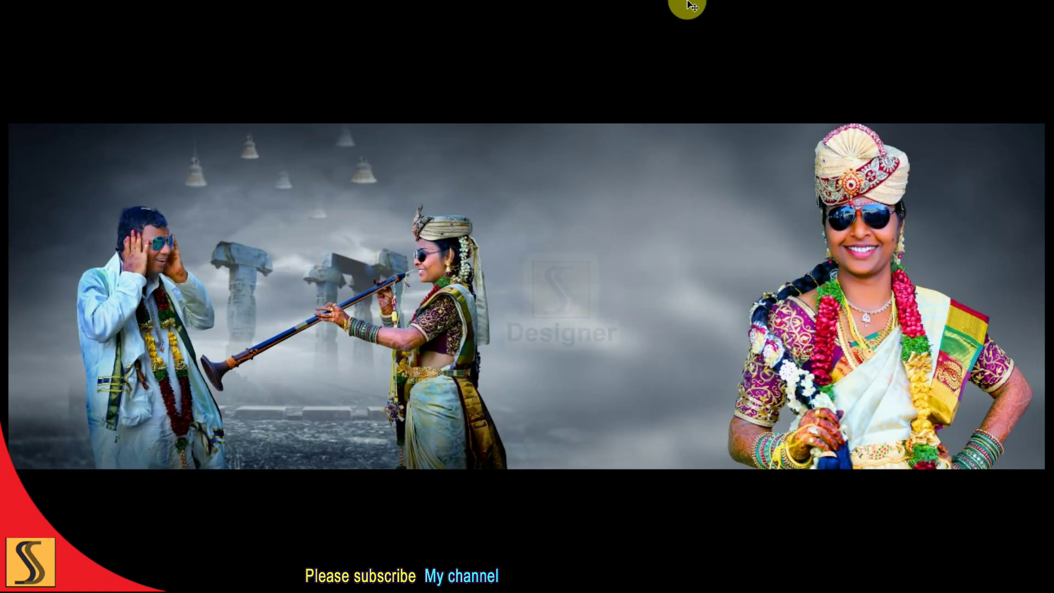
pyautogui.press('f')
pyautogui.click(277, 104)
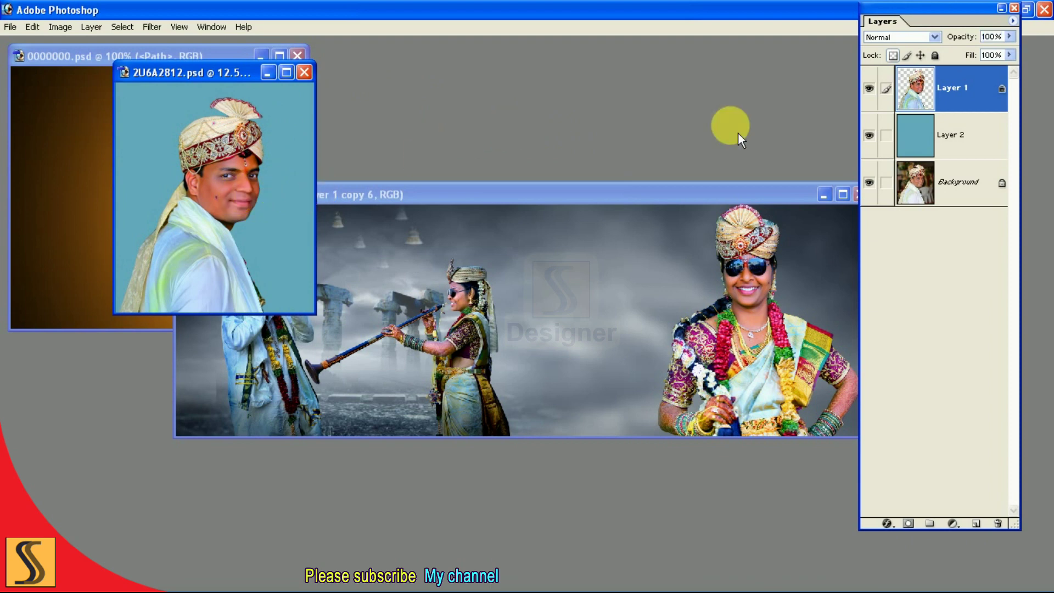
# - Drag the groom portrait from 2U6A2812.psd into the wedding spread
pyautogui.click(868, 135)
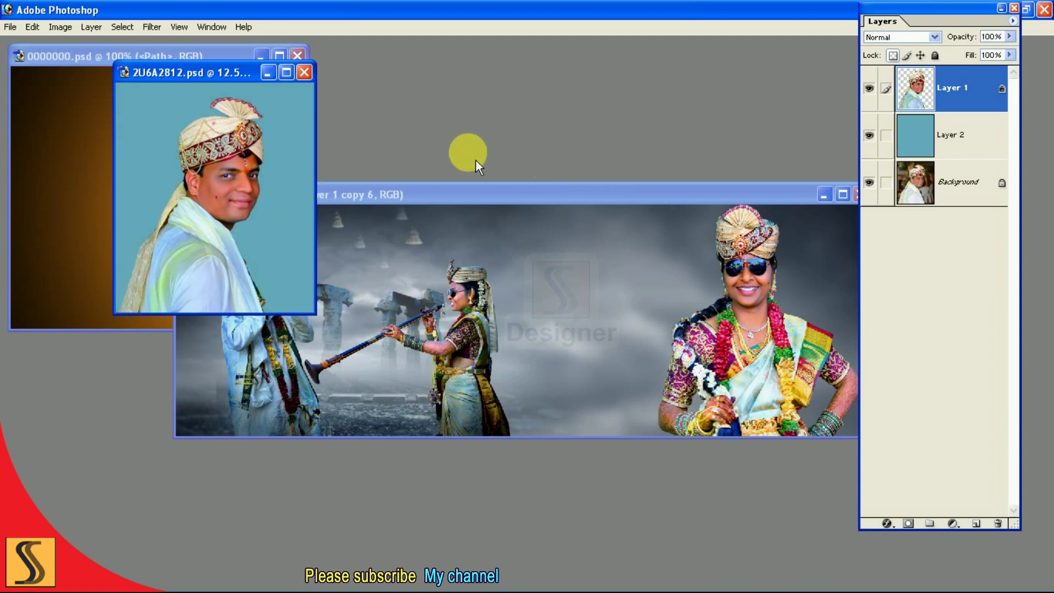
pyautogui.press('Tab')
pyautogui.moveTo(219, 198); pyautogui.dragTo(693, 313)
pyautogui.press('f')
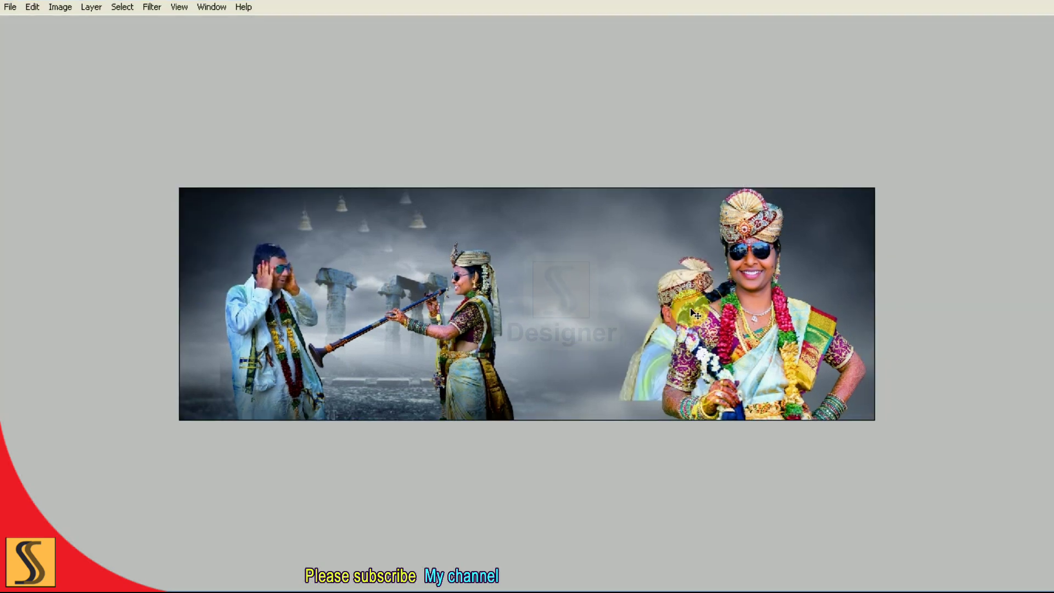
pyautogui.scroll(2, 708, 289)
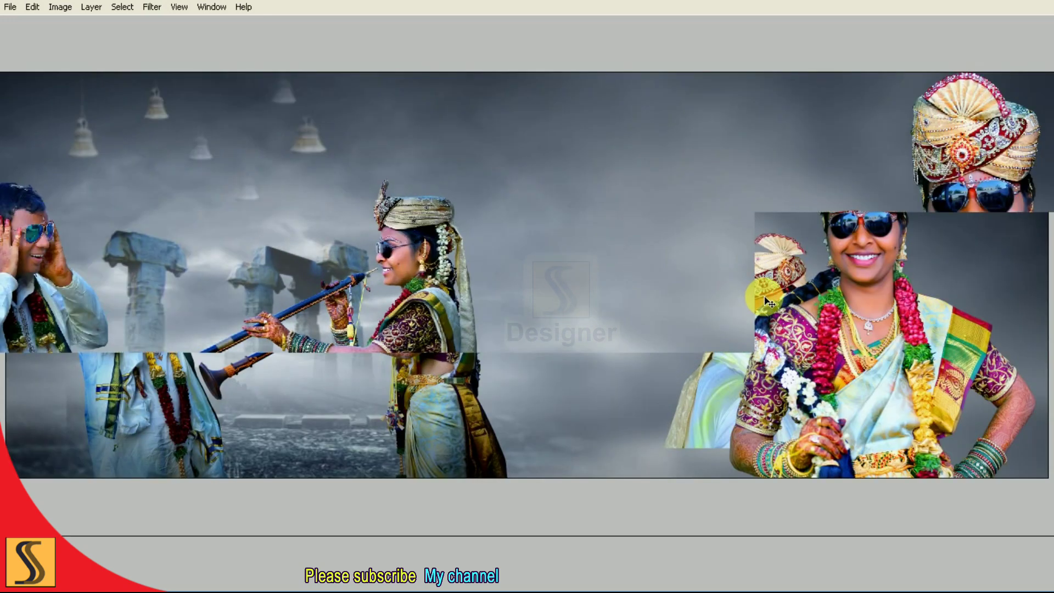
pyautogui.scroll(1, 769, 302)
# - Flip the groom portrait horizontally, move it behind the bride, then enlarge and tilt it
pyautogui.hotkey('ctrl', 't')
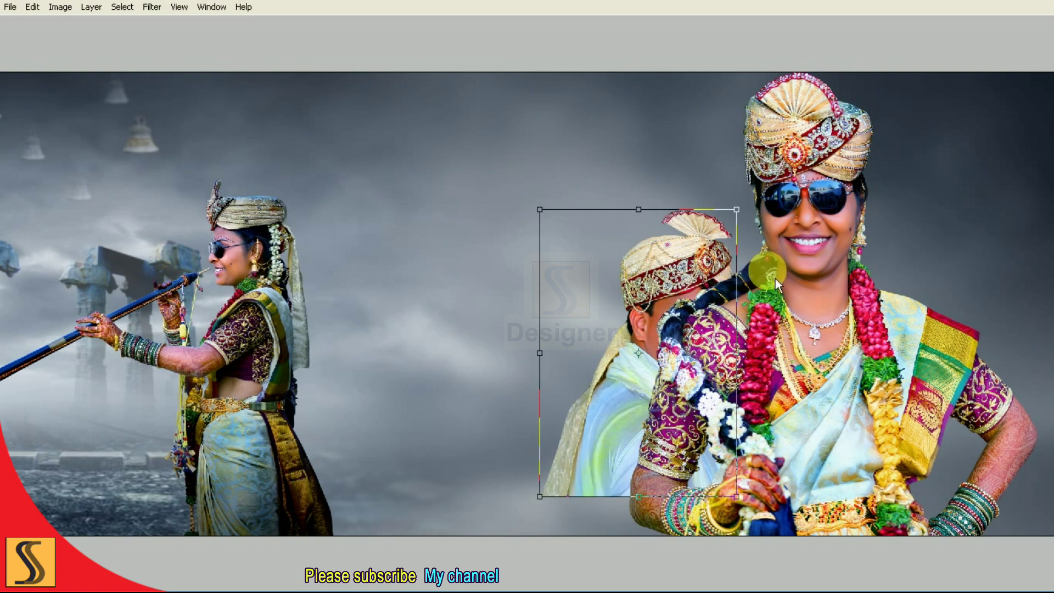
pyautogui.rightClick(739, 278)
pyautogui.click(790, 423)
pyautogui.moveTo(659, 376); pyautogui.dragTo(711, 335)
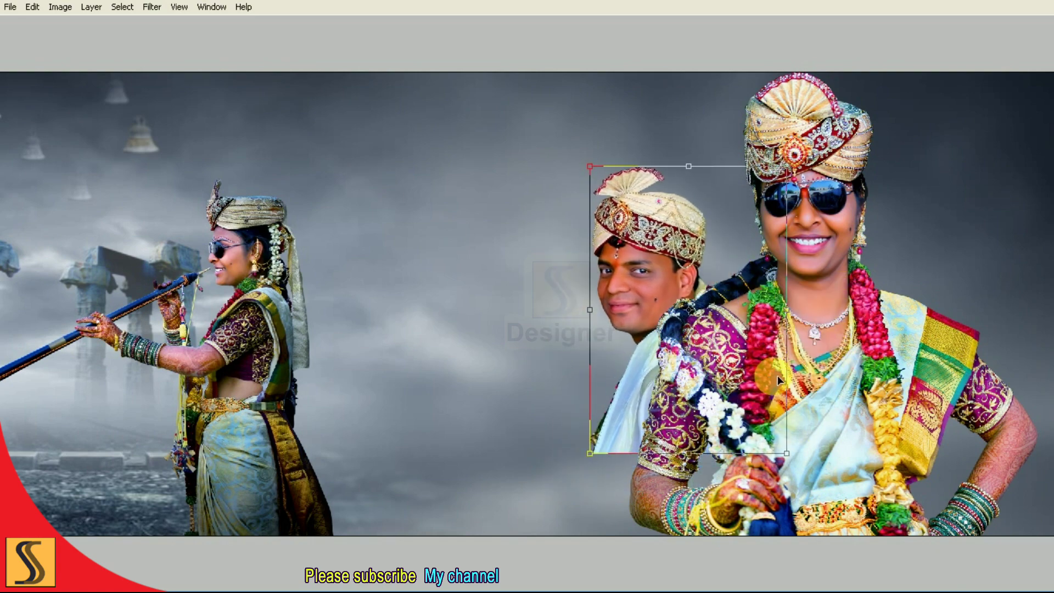
pyautogui.hotkey('ctrl', '0')
pyautogui.hotkey('ctrl', ';')
pyautogui.moveTo(856, 425); pyautogui.dragTo(917, 487)
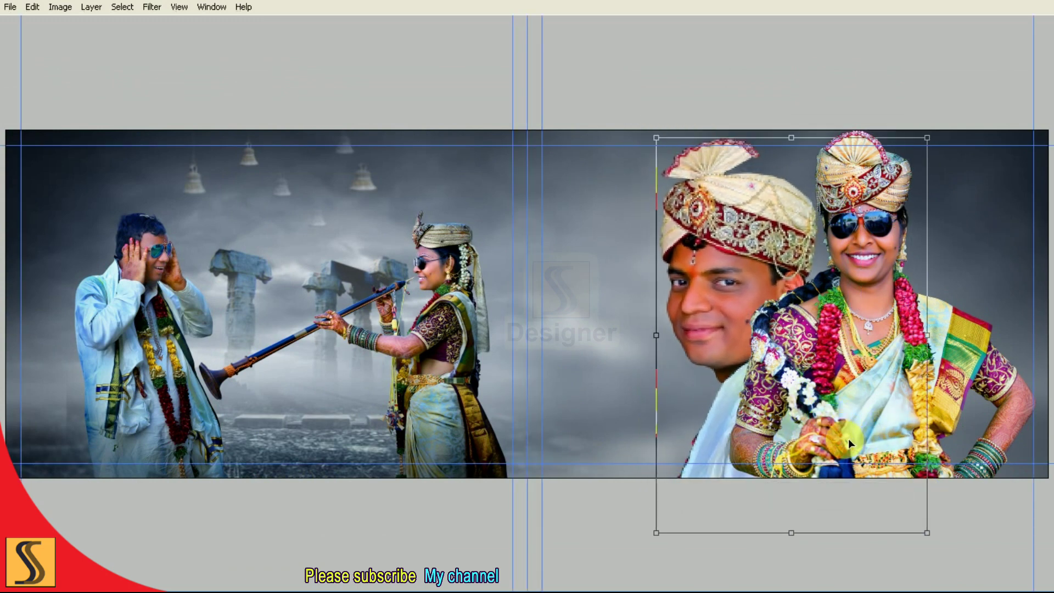
pyautogui.moveTo(1036, 327); pyautogui.dragTo(1014, 292)
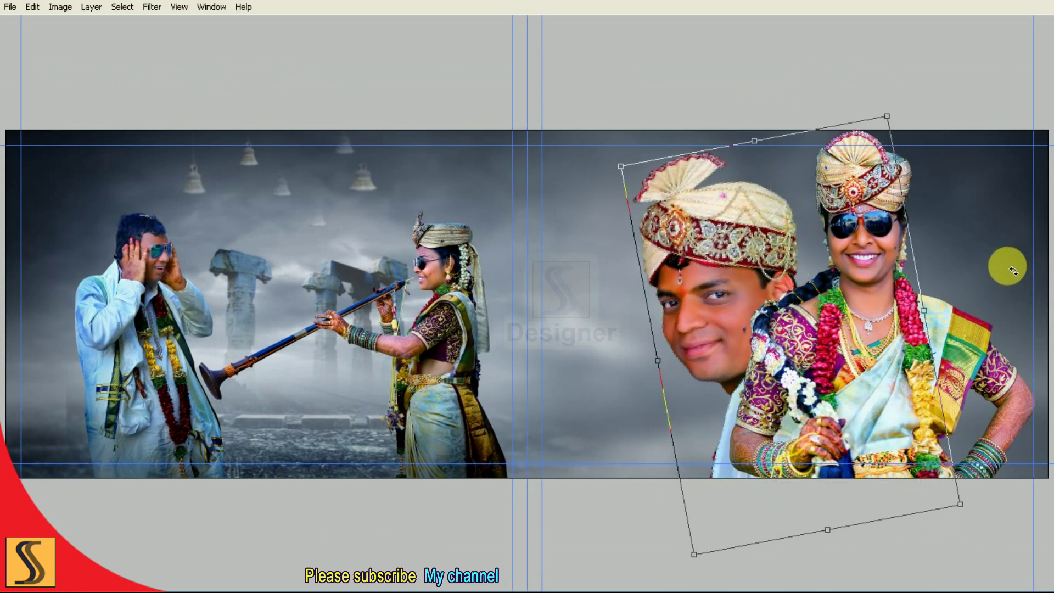
# - Further enlarge and adjust the groom's tilt, then commit the placement
pyautogui.moveTo(638, 151); pyautogui.dragTo(578, 89)
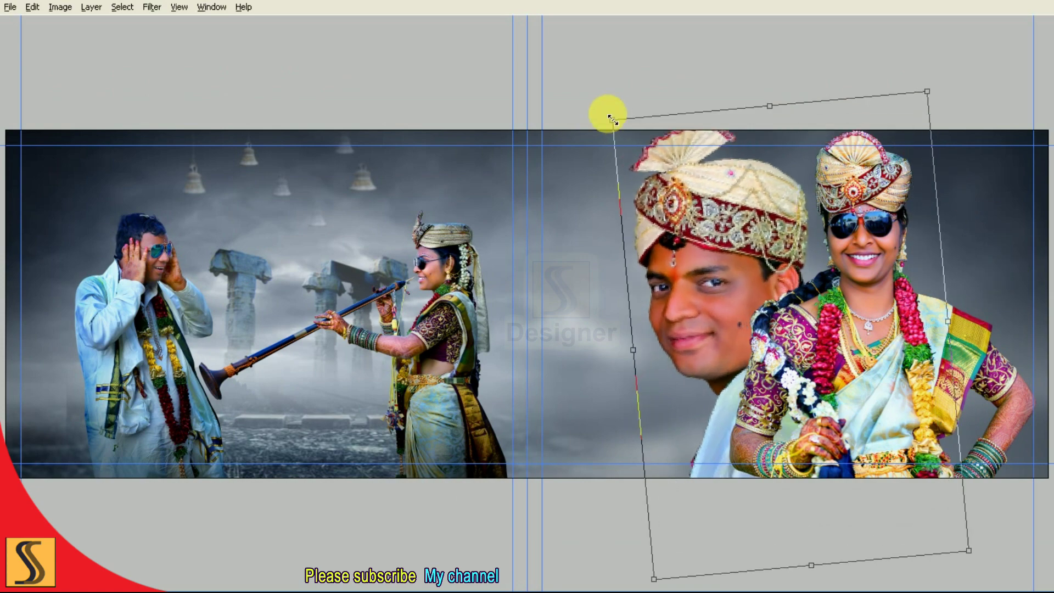
pyautogui.moveTo(468, 179); pyautogui.dragTo(466, 219)
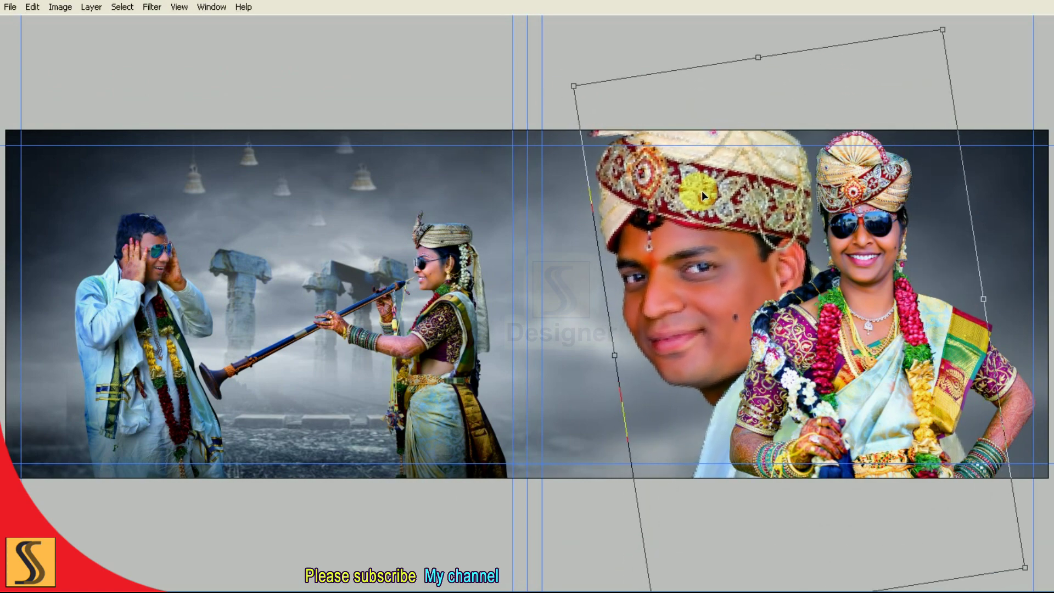
pyautogui.hotkey('ctrl', '-')
pyautogui.moveTo(875, 105); pyautogui.dragTo(877, 110)
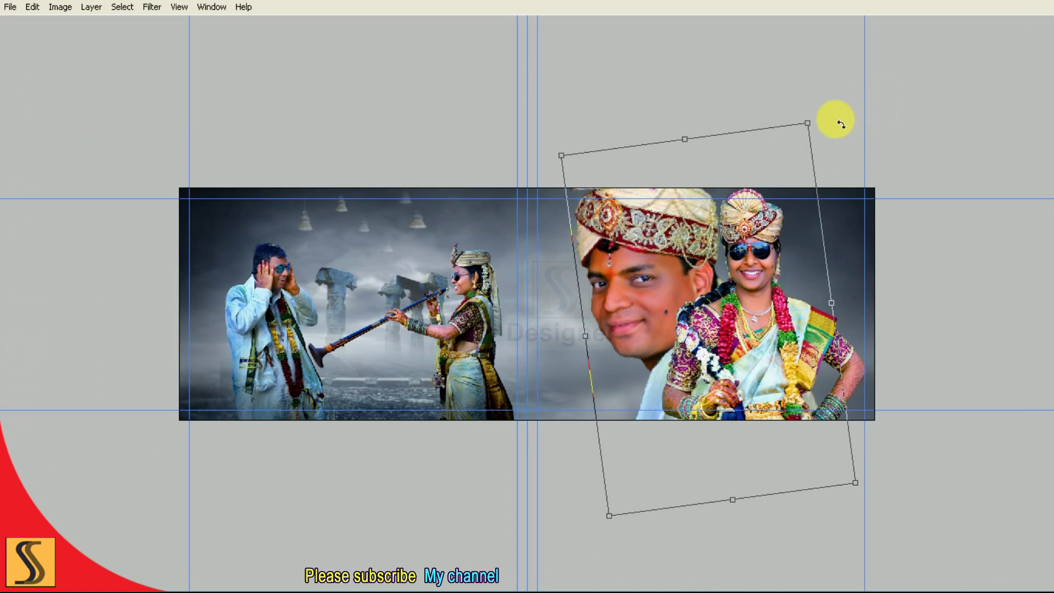
pyautogui.moveTo(815, 124)
pyautogui.mouseDown()
pyautogui.moveTo(841, 107)
pyautogui.moveTo(877, 106)
pyautogui.mouseUp()
pyautogui.moveTo(766, 163); pyautogui.dragTo(767, 164)
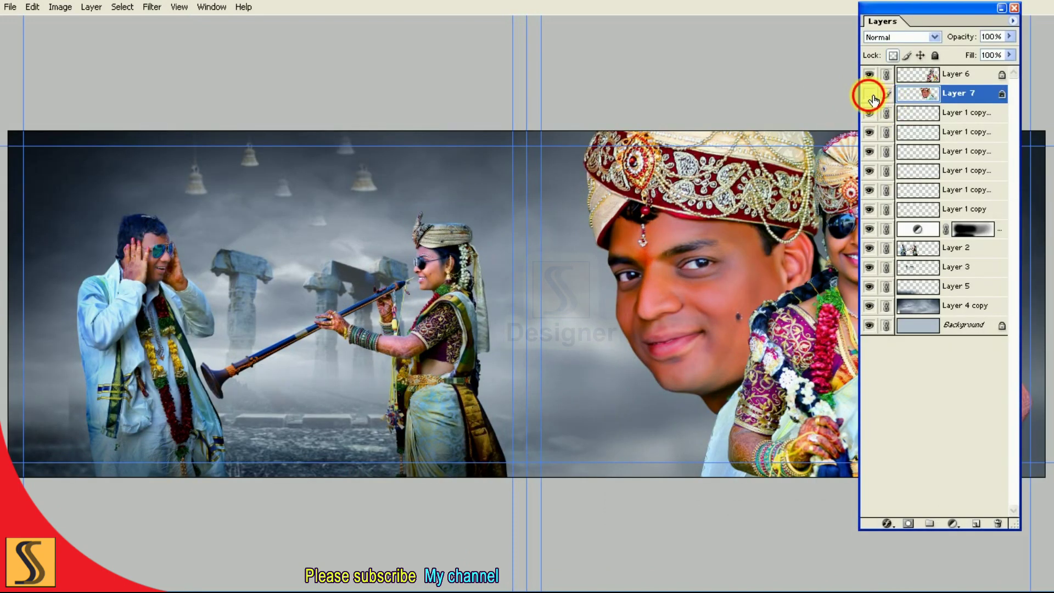
pyautogui.click(869, 93)
pyautogui.click(869, 93)
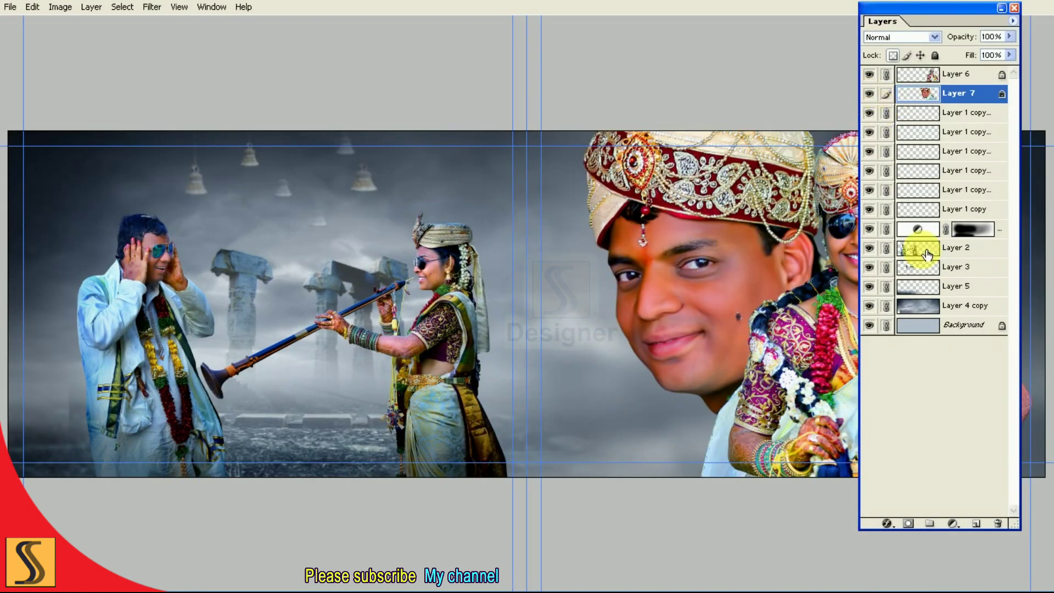
# - Add a black mask to the groom's face layer and set up a 100%, 2500-px eraser
pyautogui.keyDown('alt'); pyautogui.click(909, 523); pyautogui.keyUp('alt')
pyautogui.press('Tab')
pyautogui.click(24, 195)
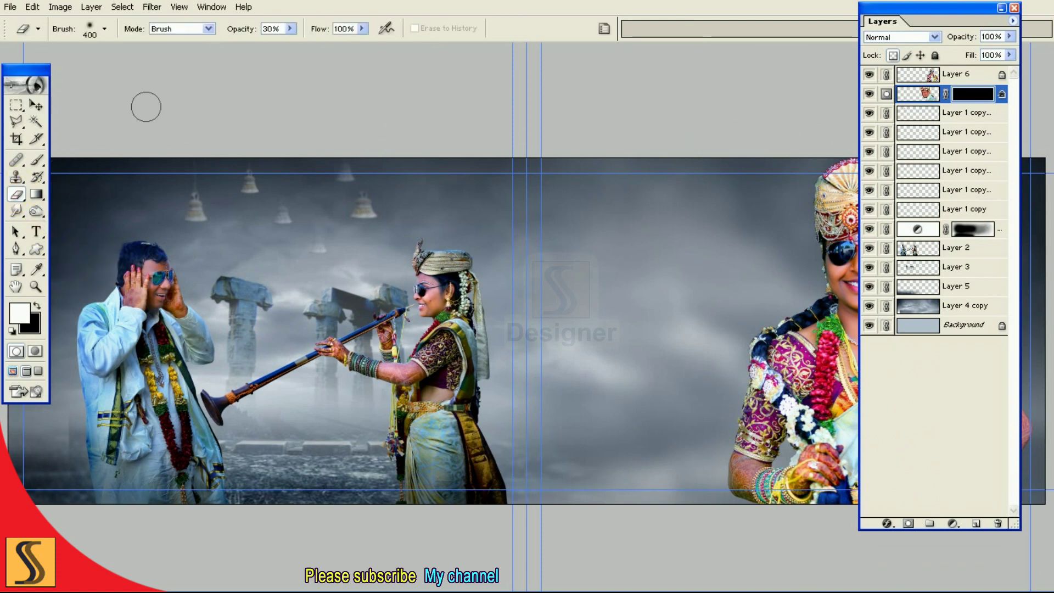
pyautogui.moveTo(303, 46); pyautogui.dragTo(453, 64)
pyautogui.press('F7')
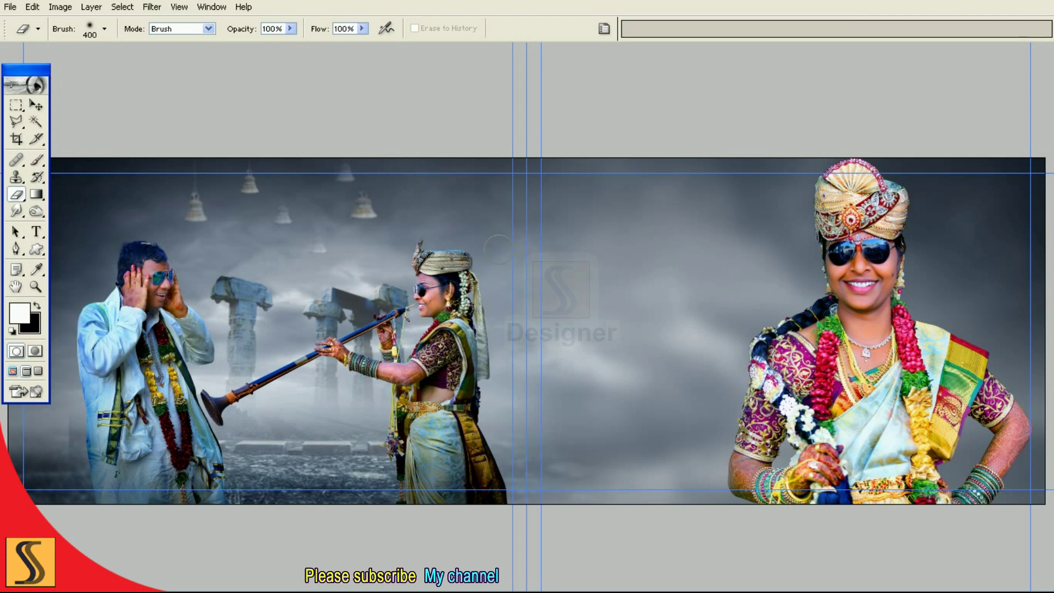
pyautogui.press(']')
pyautogui.press(']')
pyautogui.press(']')
pyautogui.press(']')
pyautogui.press(']')
pyautogui.press(']')
pyautogui.press(']')
pyautogui.press(']')
pyautogui.press(']')
pyautogui.press(']')
pyautogui.press(']')
pyautogui.press(']')
pyautogui.click(493, 315)
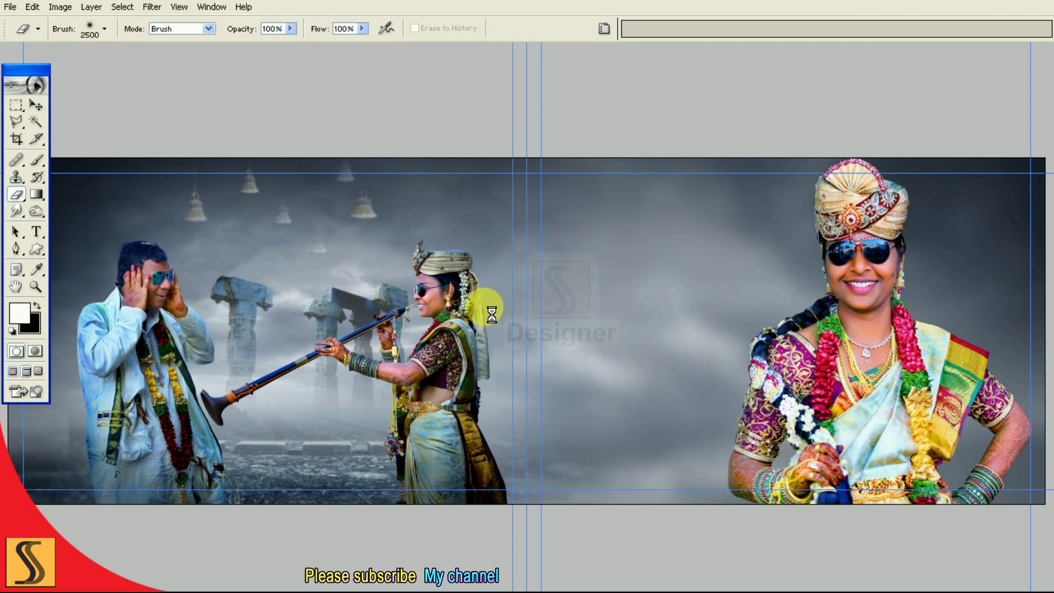
pyautogui.moveTo(493, 315); pyautogui.dragTo(403, 317)
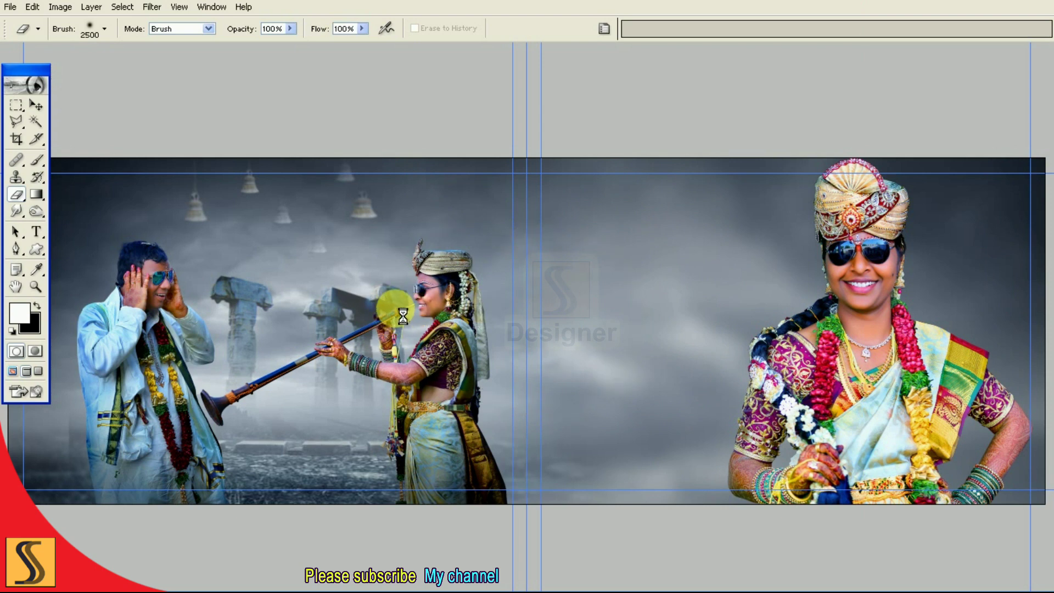
pyautogui.click(37, 306)
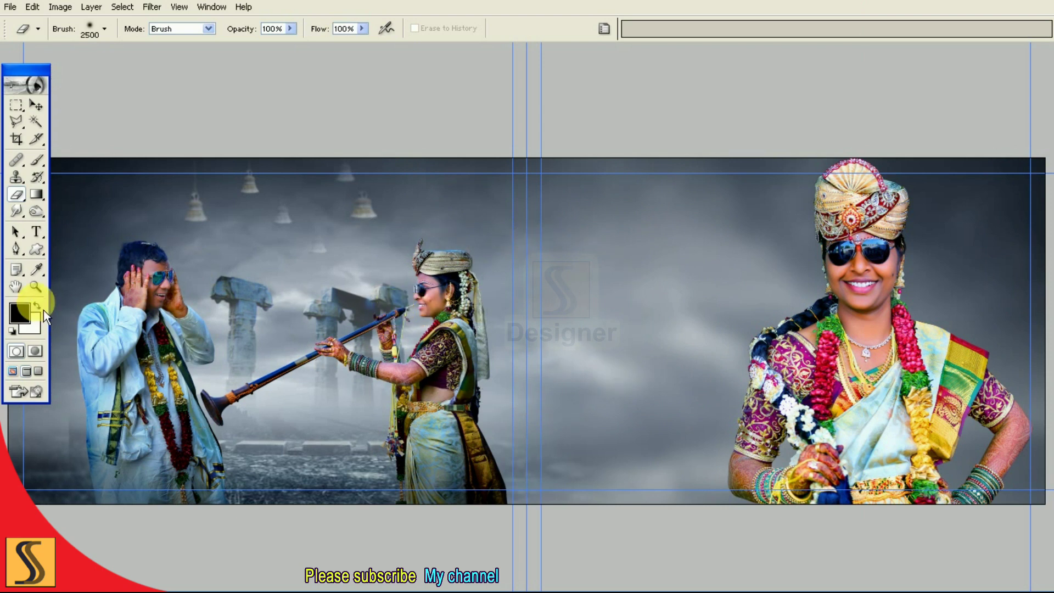
# - Erase at 15% strength with a 1200-px brush to reveal the groom's face and cheek
pyautogui.moveTo(647, 253); pyautogui.dragTo(557, 357)
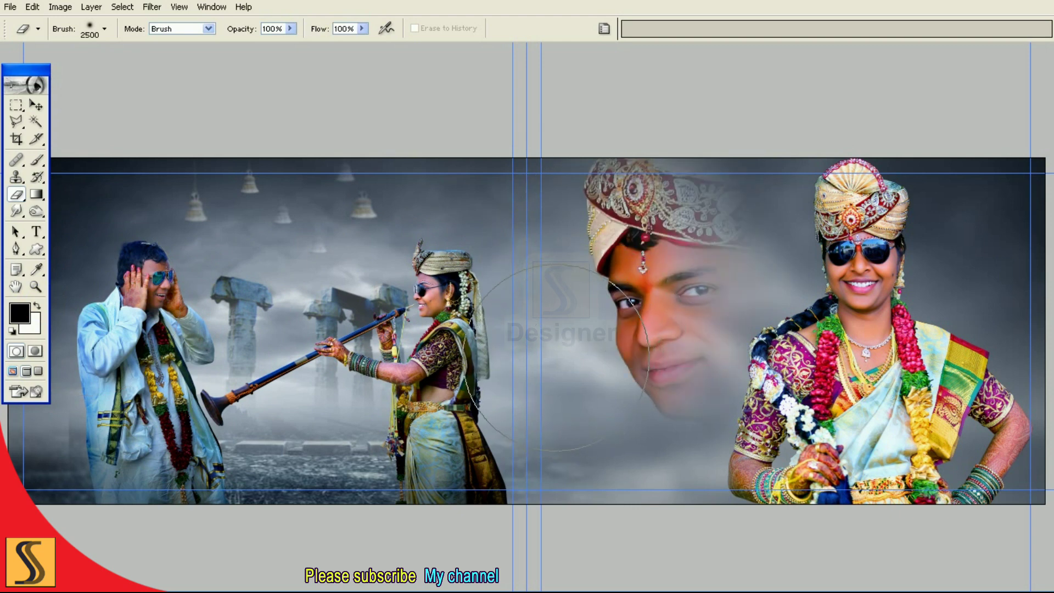
pyautogui.press('1')
pyautogui.press('5')
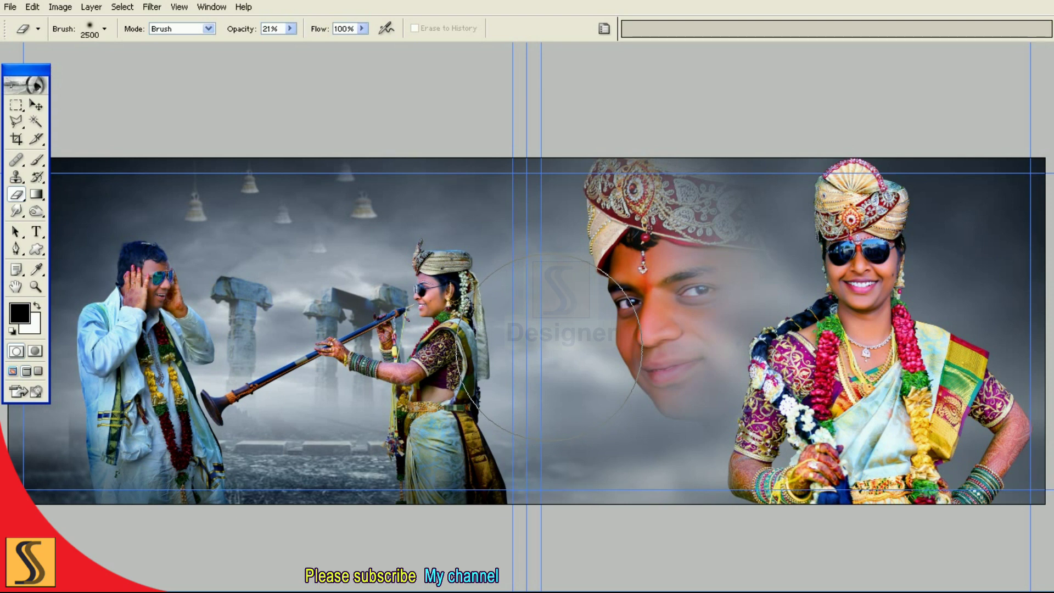
pyautogui.press('[')
pyautogui.press('[')
pyautogui.press('[')
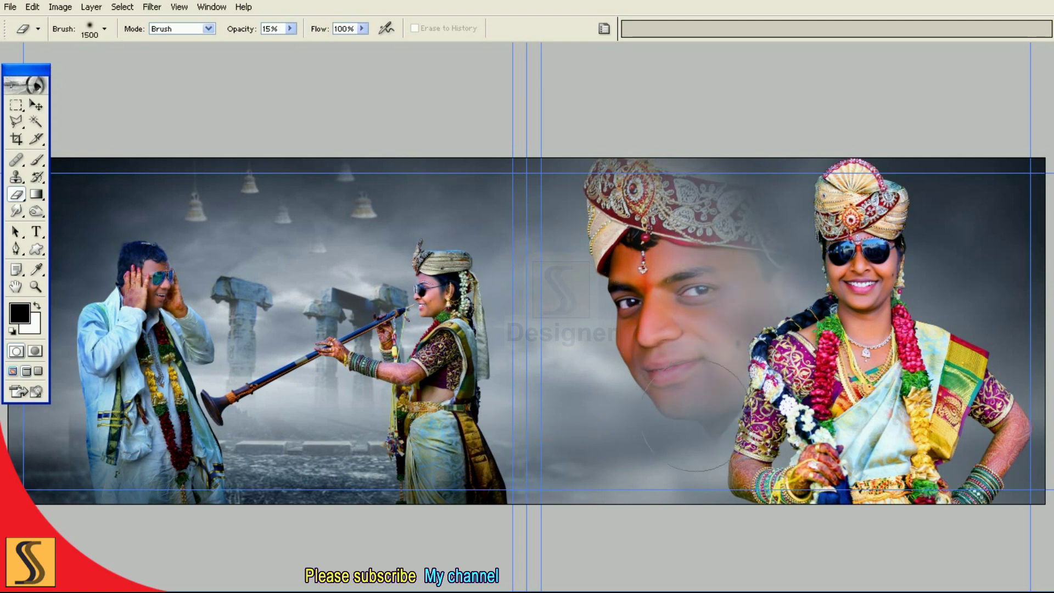
pyautogui.press('[')
pyautogui.press('[')
pyautogui.moveTo(717, 270)
pyautogui.mouseDown()
pyautogui.moveTo(678, 425)
pyautogui.moveTo(746, 335)
pyautogui.mouseUp()
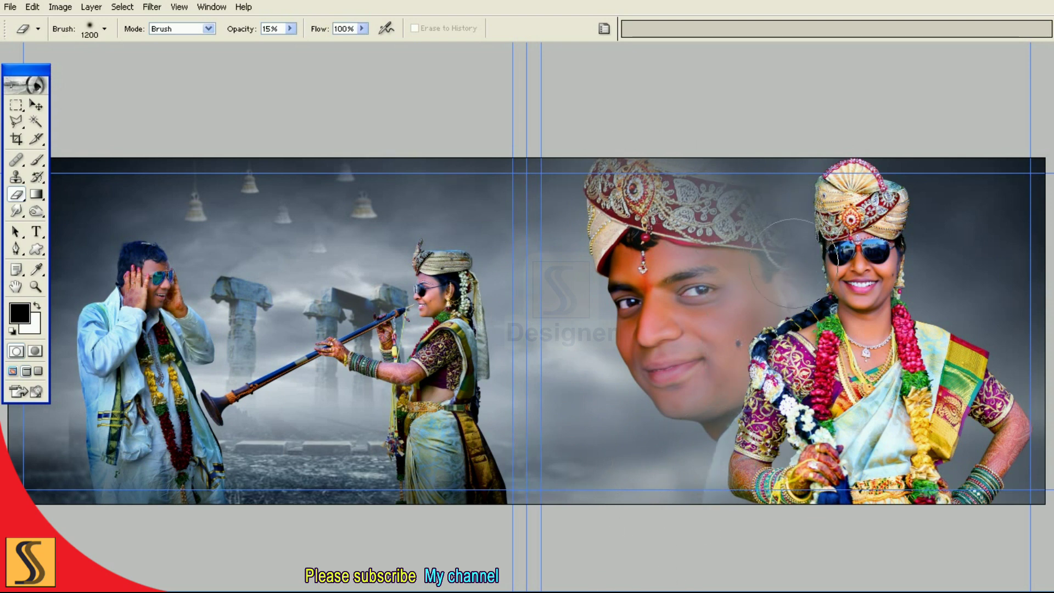
# - Refine the eraser to 6% strength with a 500–1200 px brush for the soft edges
pyautogui.press('[')
pyautogui.press('[')
pyautogui.press('[')
pyautogui.press(']')
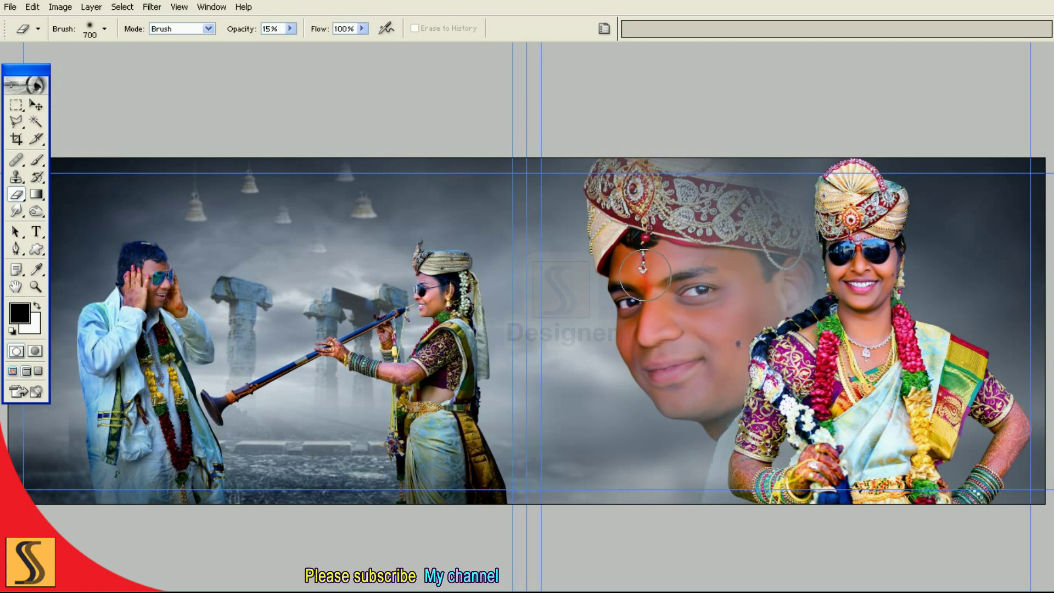
pyautogui.press(']')
pyautogui.press(']')
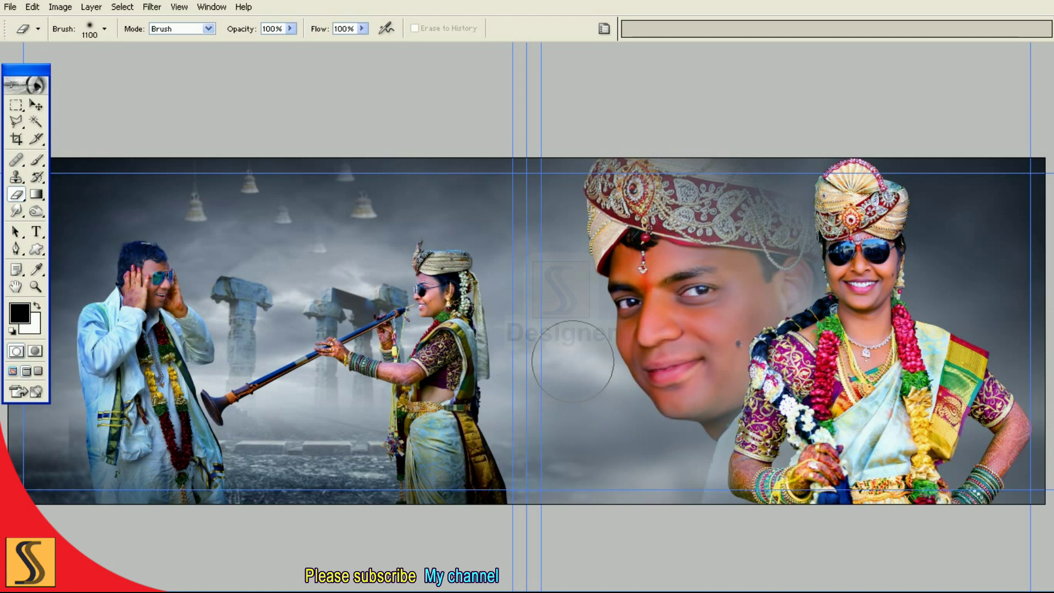
pyautogui.press('0')
pyautogui.press('6')
pyautogui.press(']')
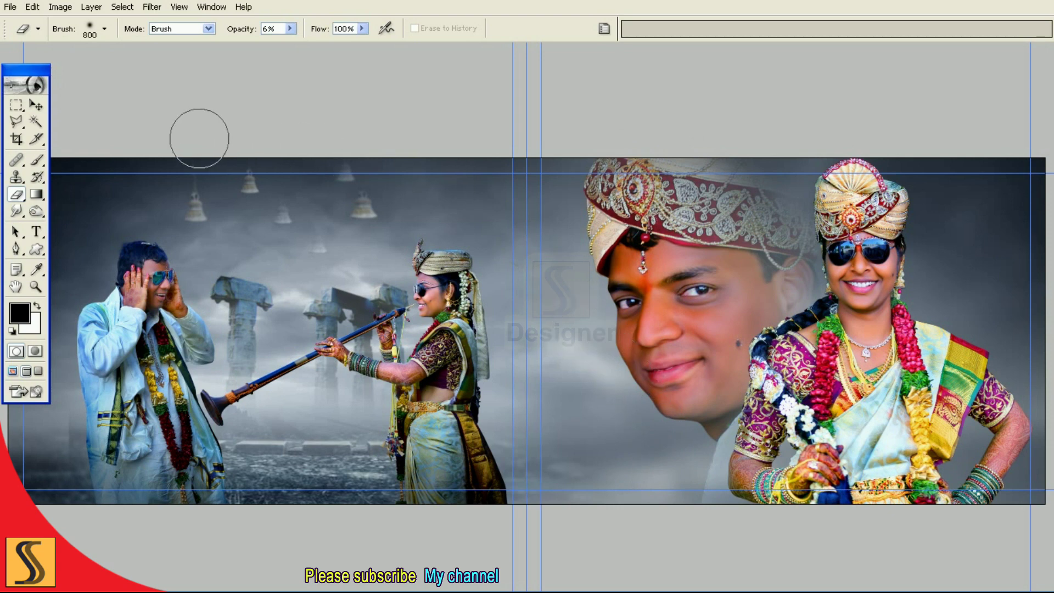
pyautogui.click(38, 106)
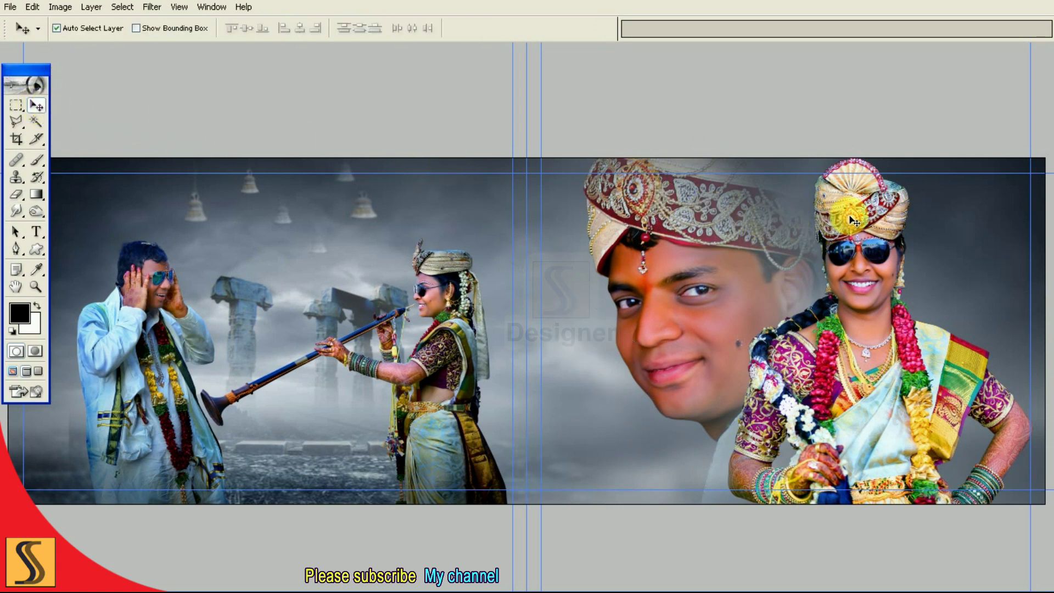
pyautogui.press('F7')
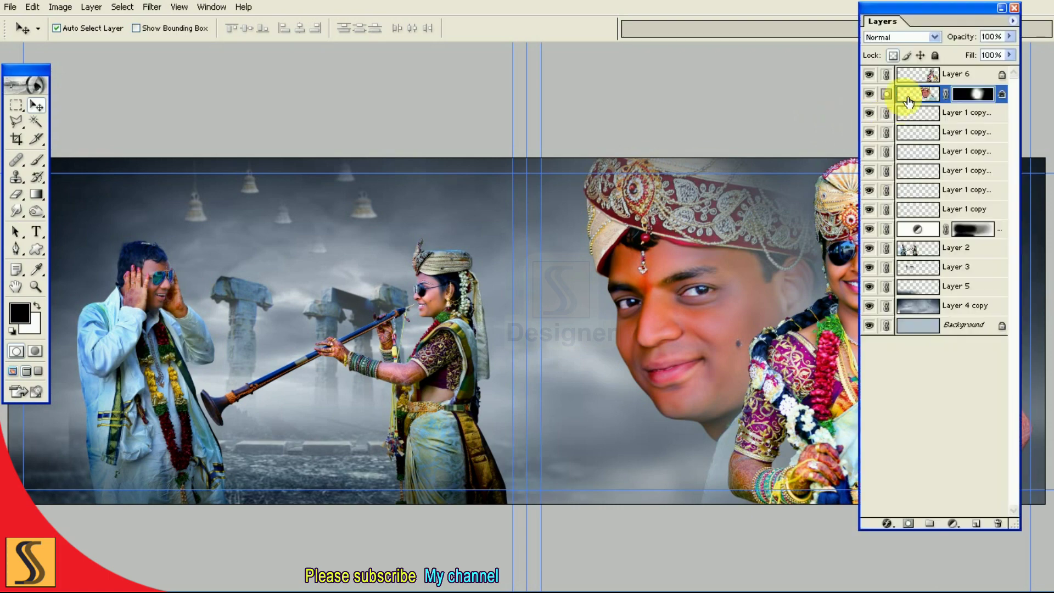
# - Blend the groom face layer in Luminosity mode at about 76% opacity
pyautogui.click(911, 37)
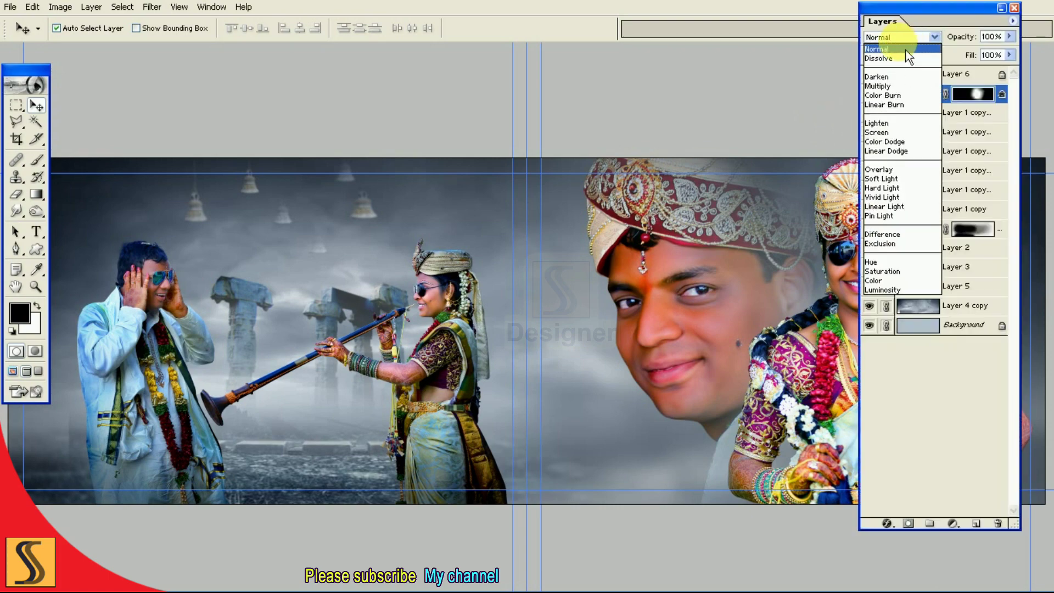
pyautogui.click(902, 290)
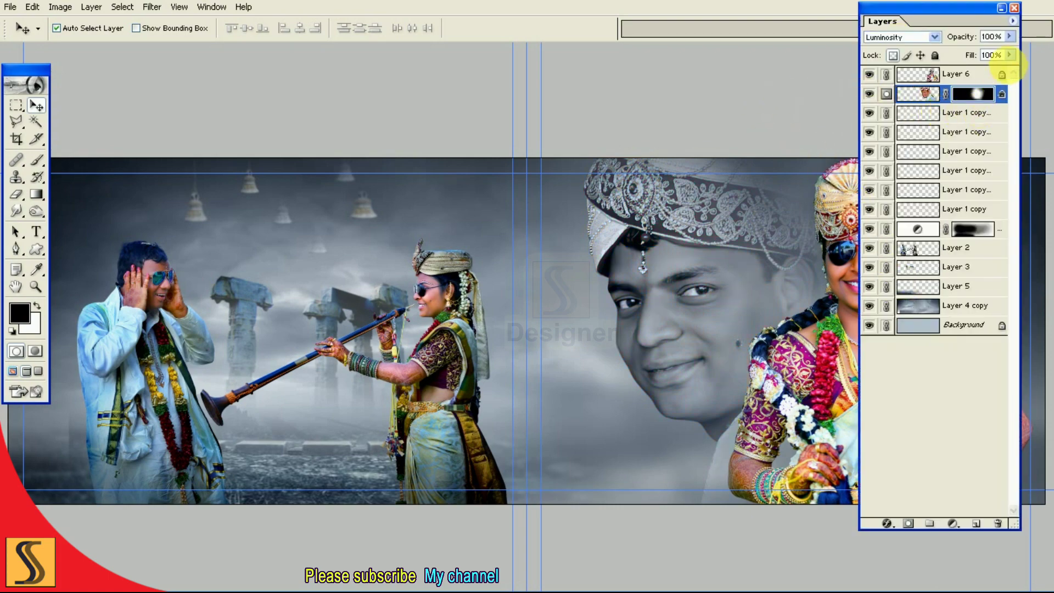
pyautogui.moveTo(1009, 36); pyautogui.dragTo(1009, 58)
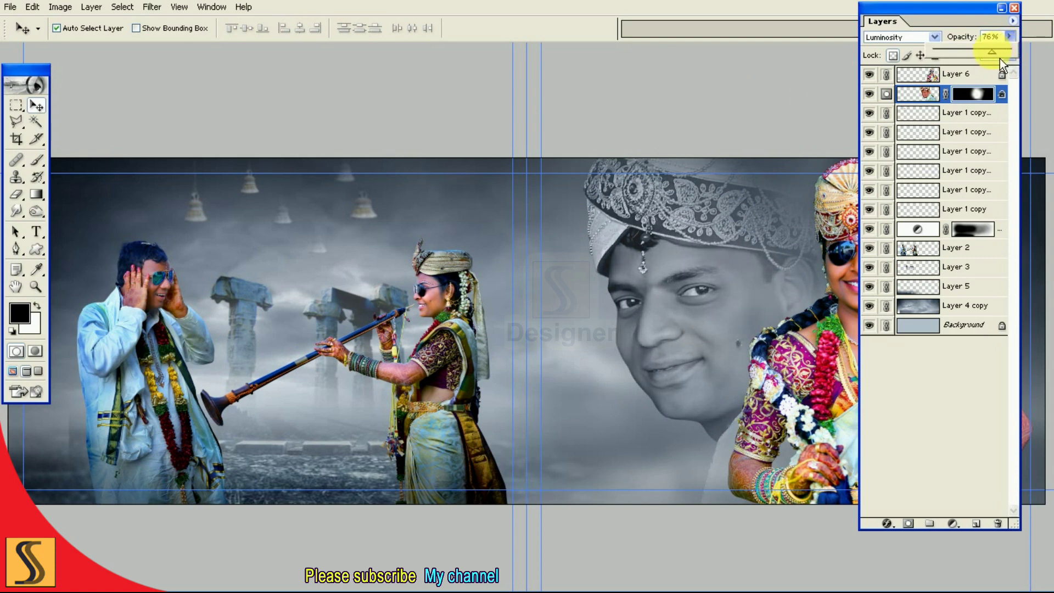
# - Preview the spread full screen on black with panels and guides hidden
pyautogui.press('F7')
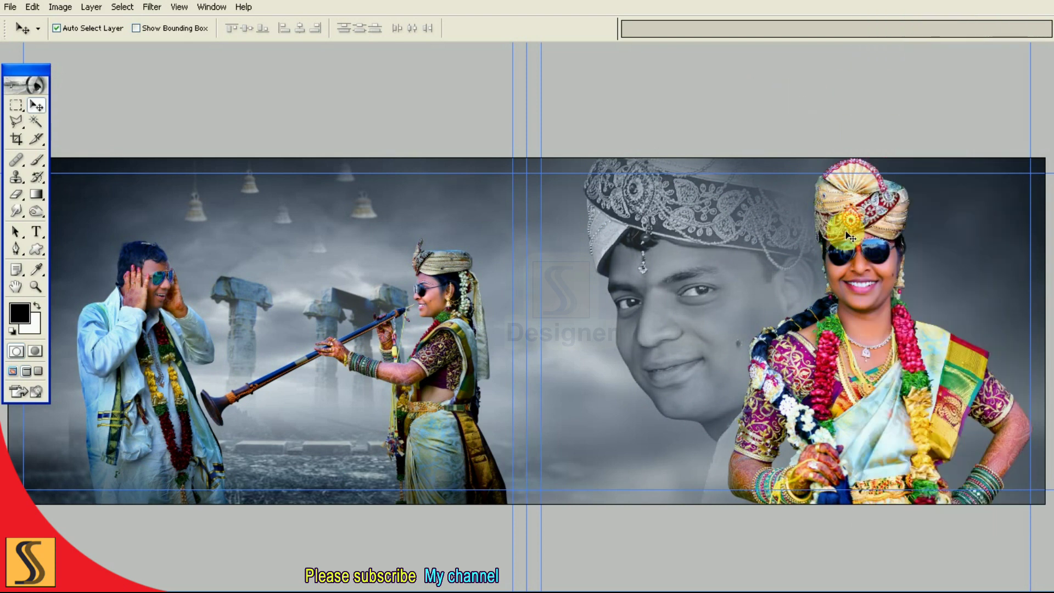
pyautogui.press('f')
pyautogui.press('f')
pyautogui.press('Tab')
pyautogui.hotkey('ctrl', 'h')
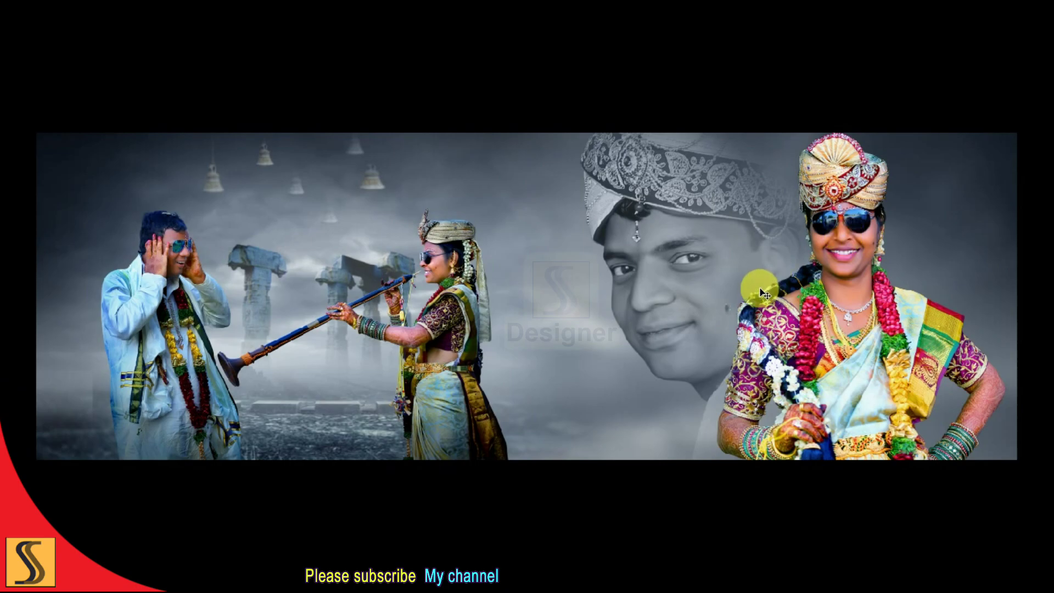
# - Bring the glow from 0000000.psd into the spread and enlarge it behind the bride's shoulder
pyautogui.press('f')
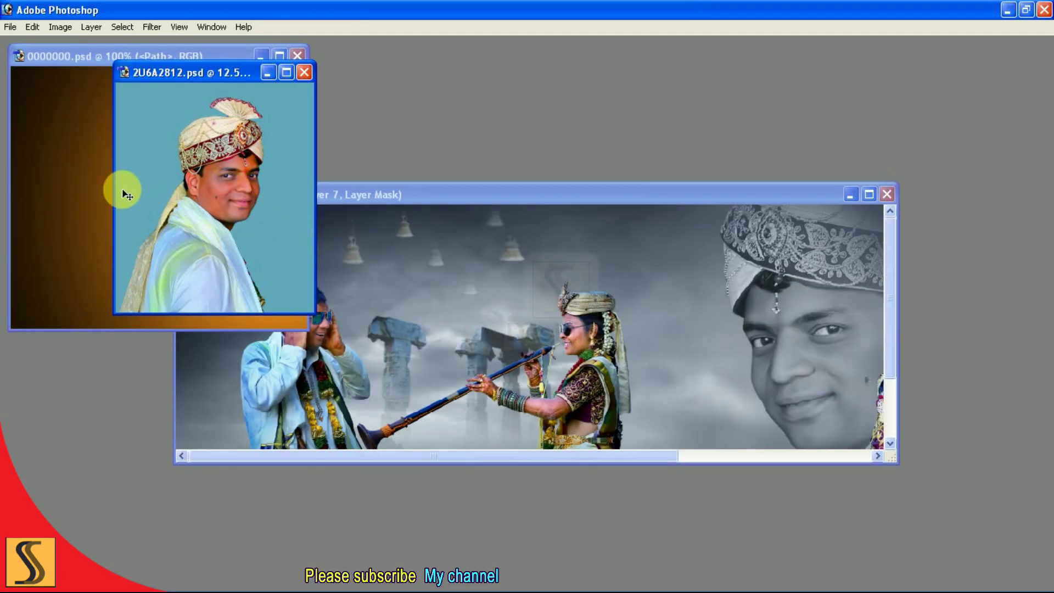
pyautogui.click(92, 188)
pyautogui.moveTo(283, 219); pyautogui.dragTo(486, 250)
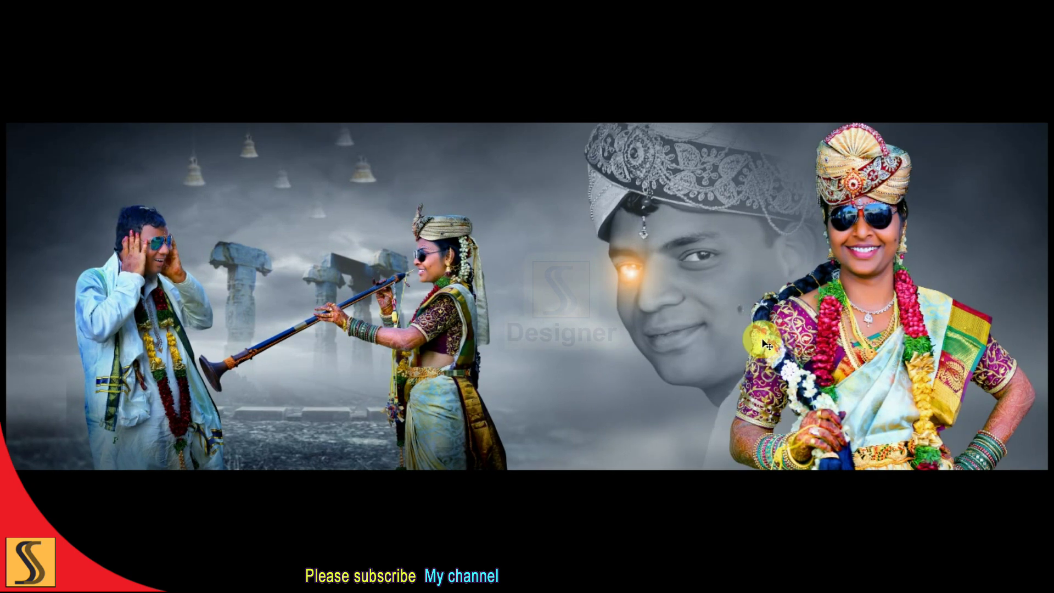
pyautogui.press('Tab')
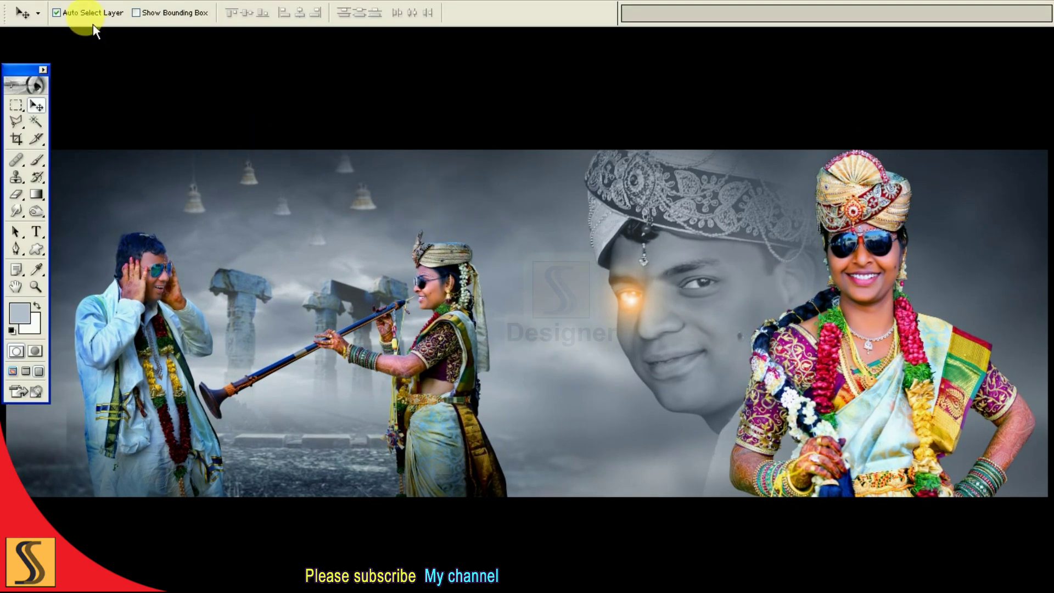
pyautogui.press('Tab')
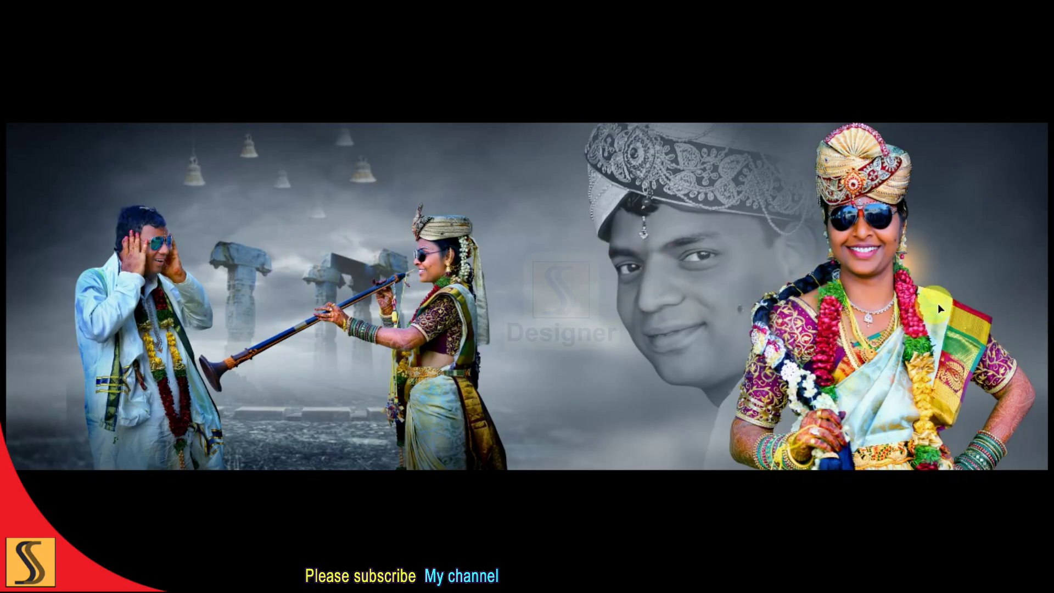
pyautogui.moveTo(952, 323)
pyautogui.mouseDown()
pyautogui.moveTo(887, 318)
pyautogui.moveTo(940, 351)
pyautogui.mouseUp()
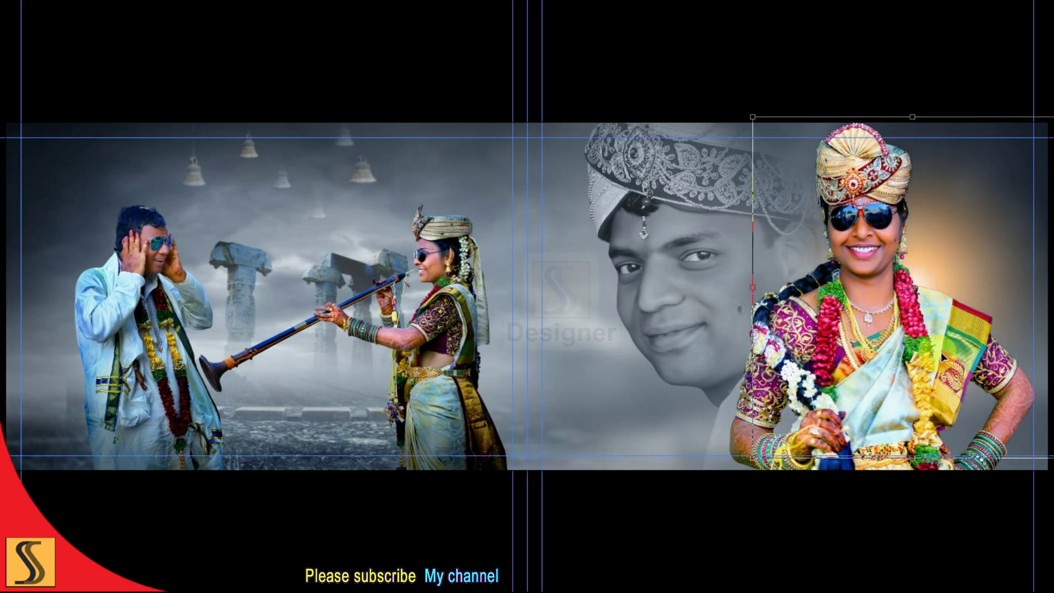
pyautogui.moveTo(941, 351)
pyautogui.mouseDown()
pyautogui.moveTo(973, 337)
pyautogui.moveTo(957, 348)
pyautogui.mouseUp()
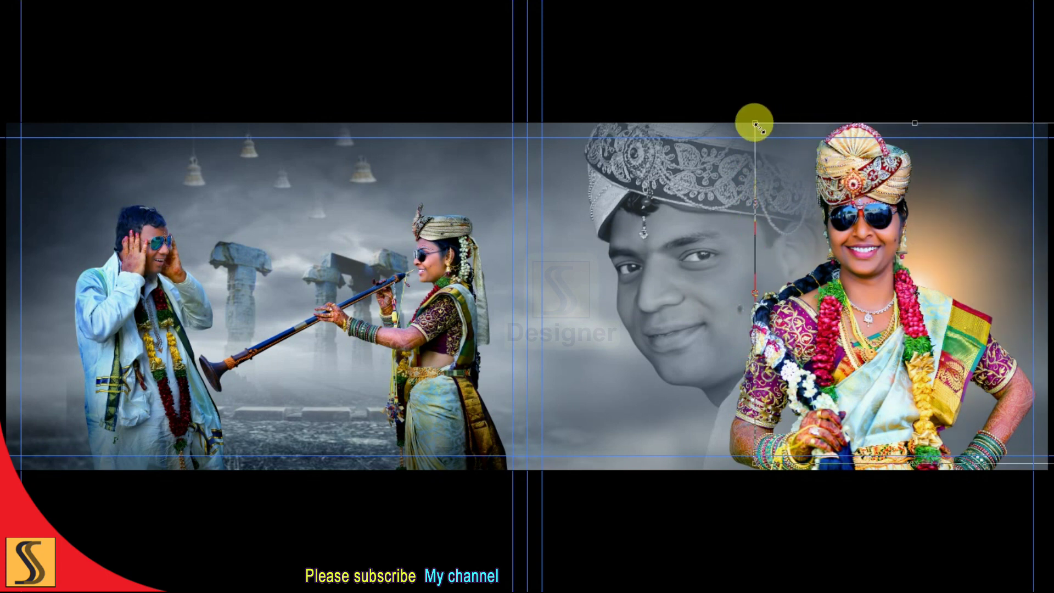
pyautogui.moveTo(755, 124); pyautogui.dragTo(747, 125)
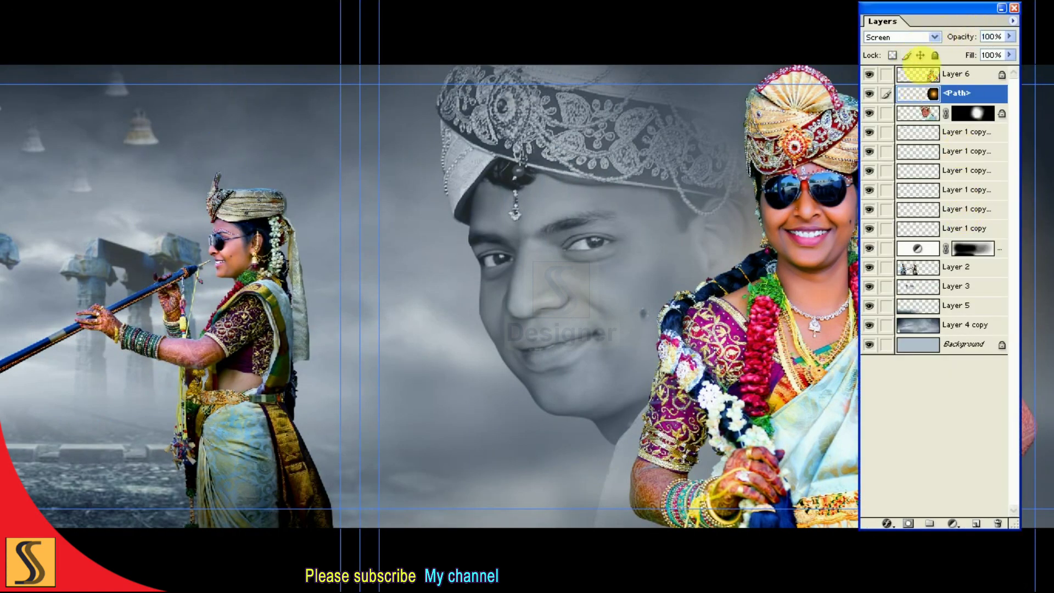
# - Duplicate the <Path> glow layer and place the copy above Layer 6
pyautogui.moveTo(927, 20); pyautogui.dragTo(450, 34)
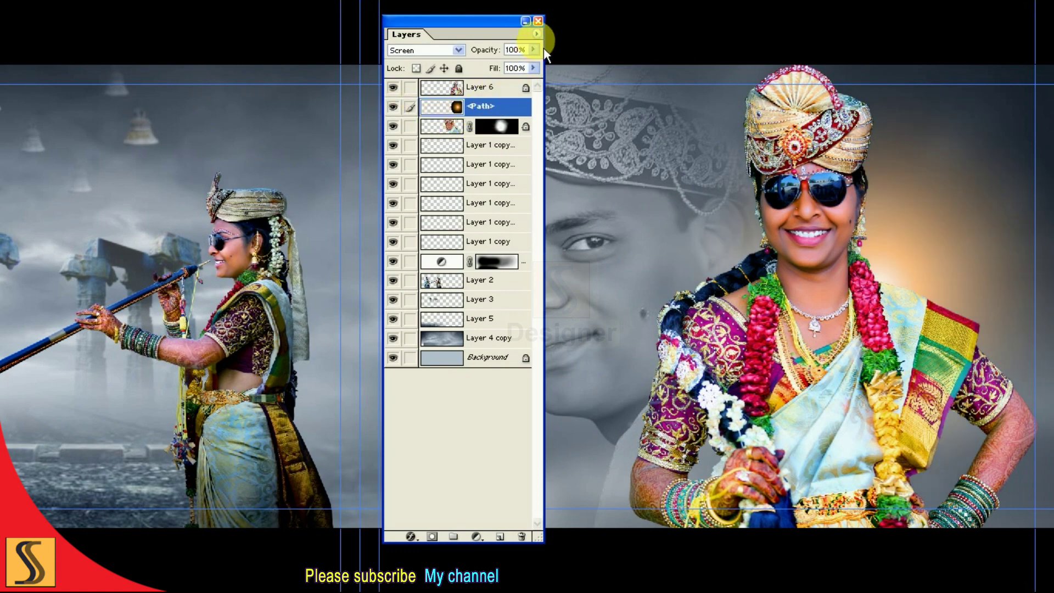
pyautogui.click(536, 34)
pyautogui.click(607, 80)
pyautogui.click(660, 246)
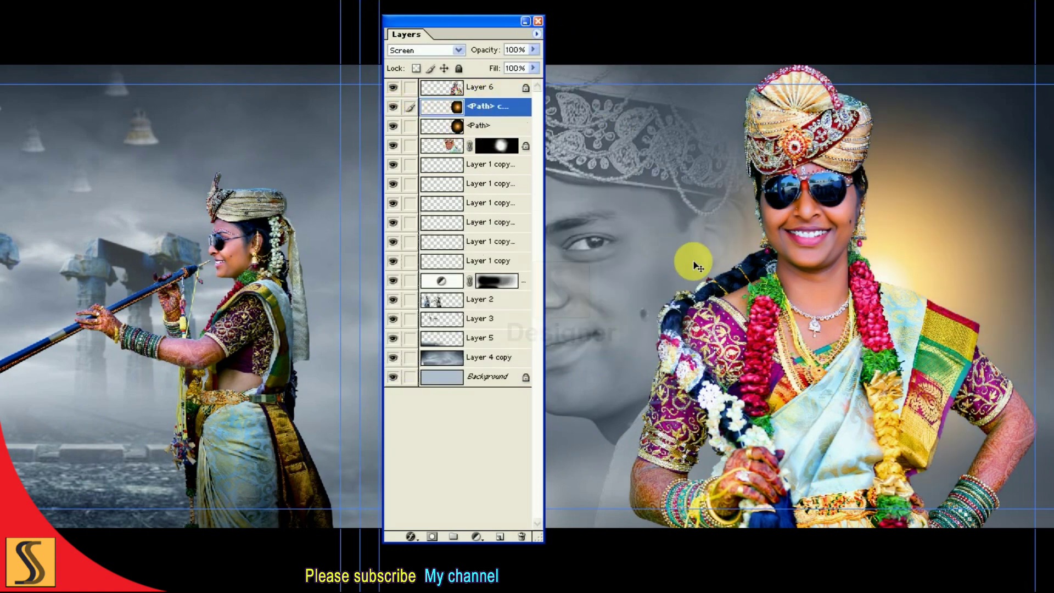
pyautogui.moveTo(483, 107); pyautogui.dragTo(483, 87)
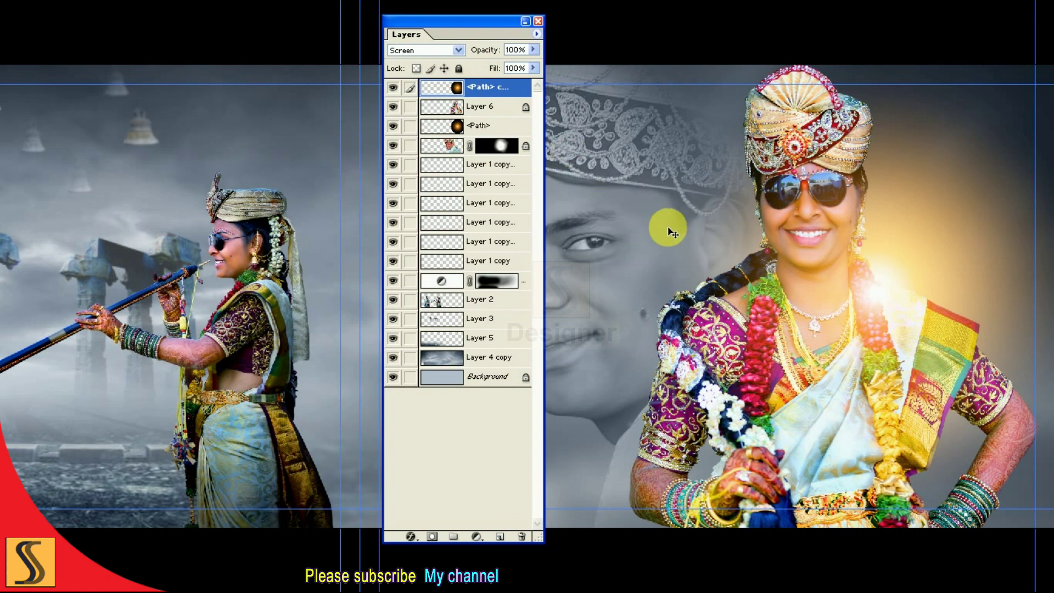
# - Scale and position the glow copy over the bride's neck and shoulder
pyautogui.hotkey('ctrl', 'h')
pyautogui.hotkey('ctrl', 't')
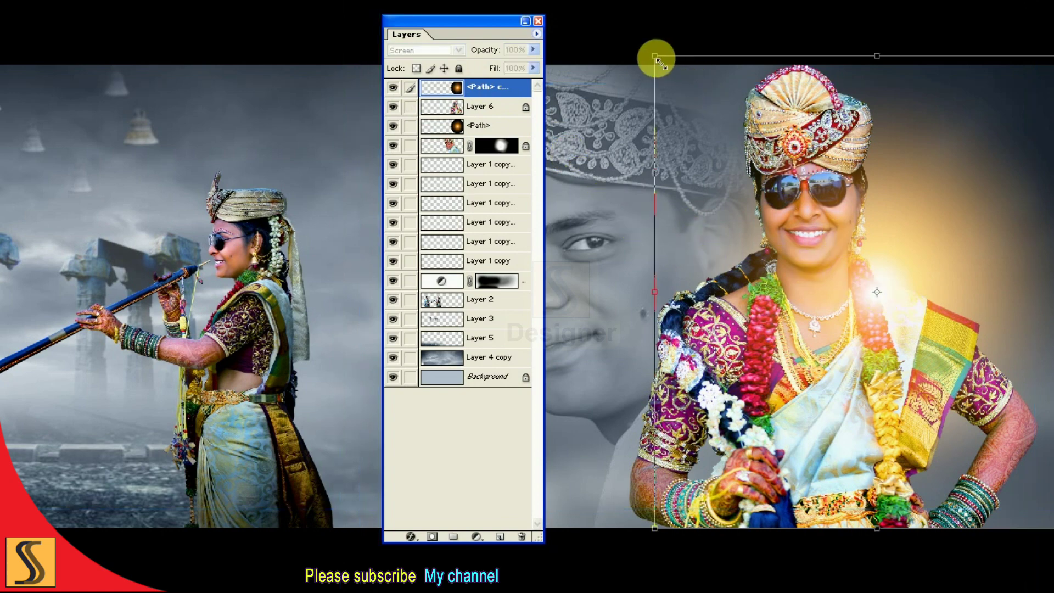
pyautogui.moveTo(662, 63); pyautogui.dragTo(779, 175)
pyautogui.moveTo(912, 274); pyautogui.dragTo(897, 267)
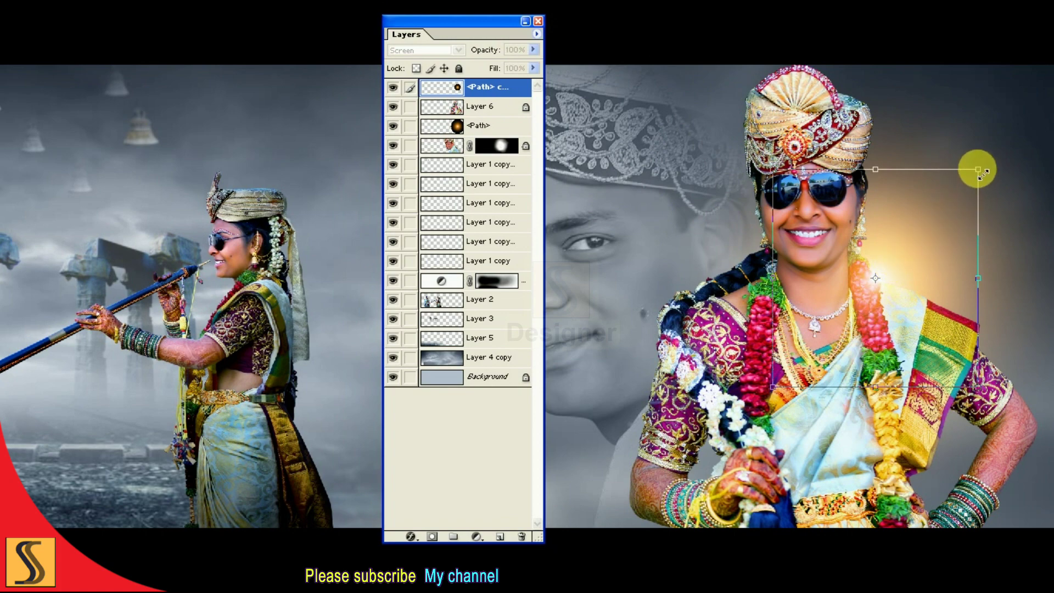
pyautogui.moveTo(979, 171); pyautogui.dragTo(983, 163)
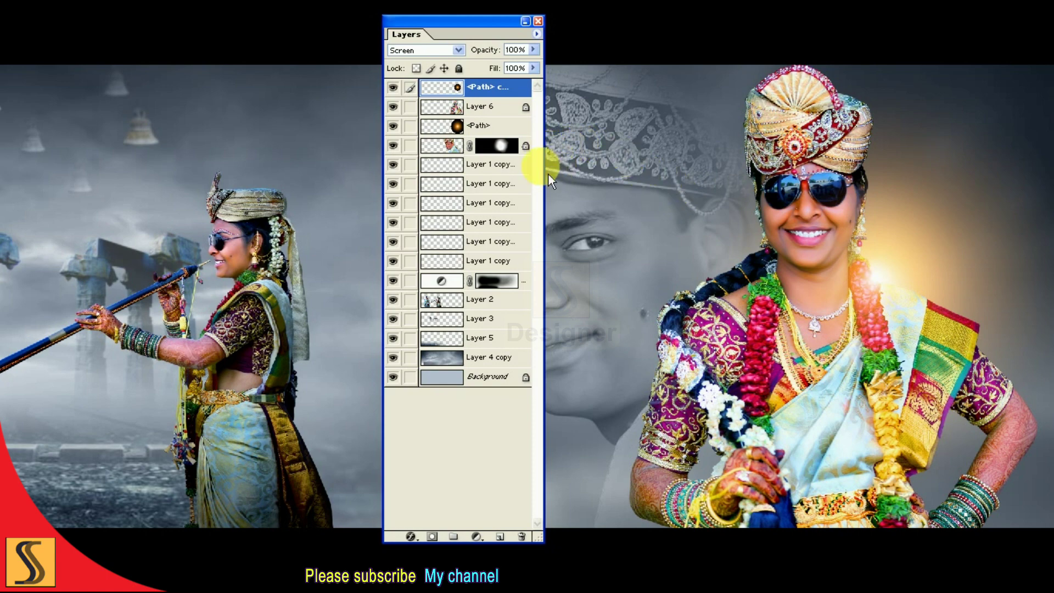
pyautogui.press('f')
pyautogui.press('f')
pyautogui.click(60, 7)
pyautogui.moveTo(82, 42)
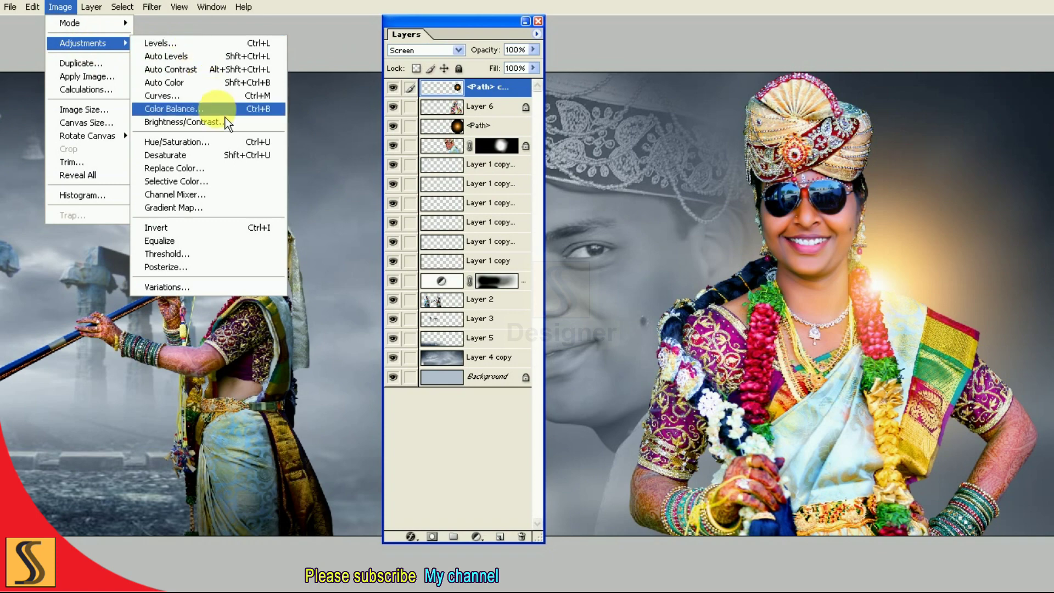
# - Desaturate both glow layers with Hue/Saturation at Saturation -68
pyautogui.click(223, 141)
pyautogui.moveTo(740, 43); pyautogui.dragTo(355, 111)
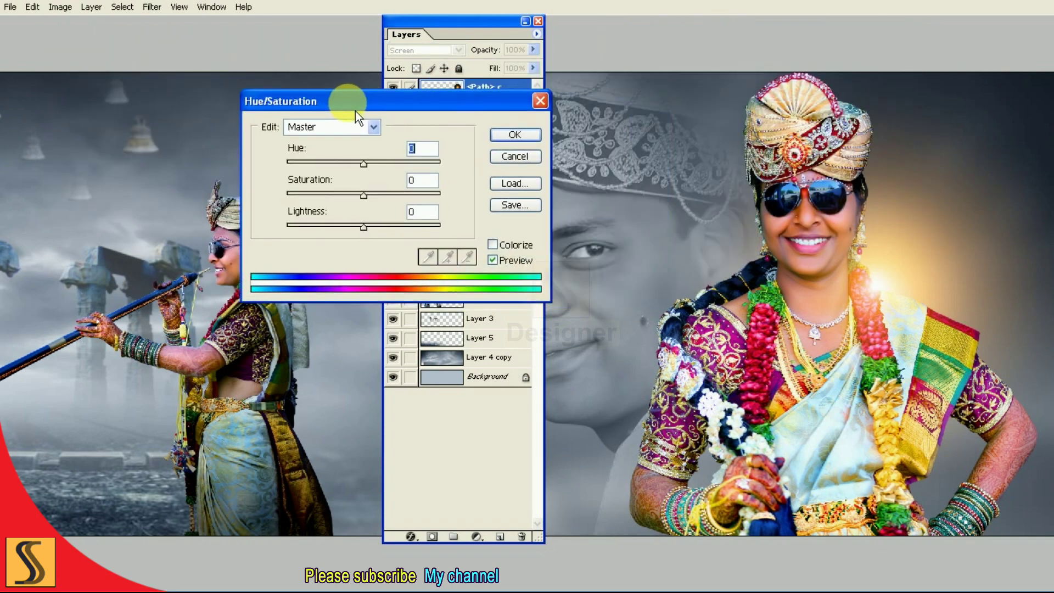
pyautogui.press('Tab')
pyautogui.write('-68')
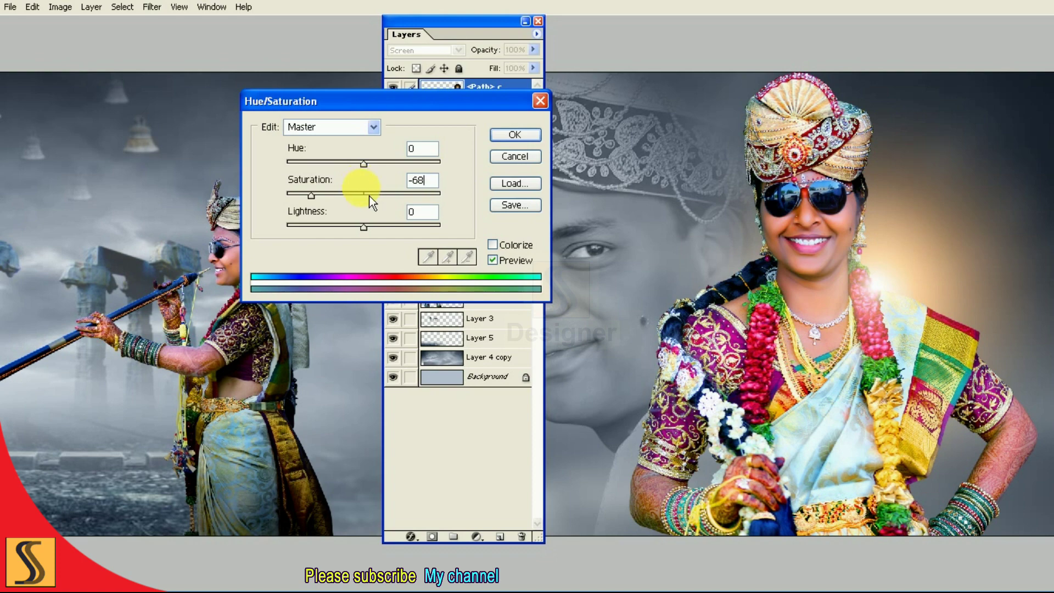
pyautogui.click(518, 138)
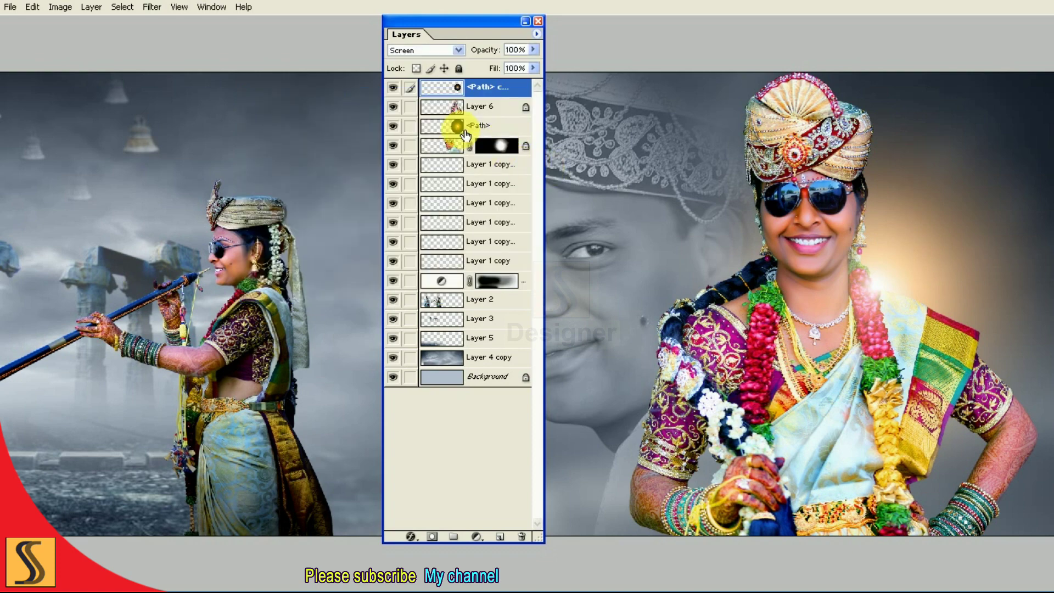
pyautogui.click(464, 125)
pyautogui.hotkey('ctrl', 'alt', 'u')
pyautogui.press('Return')
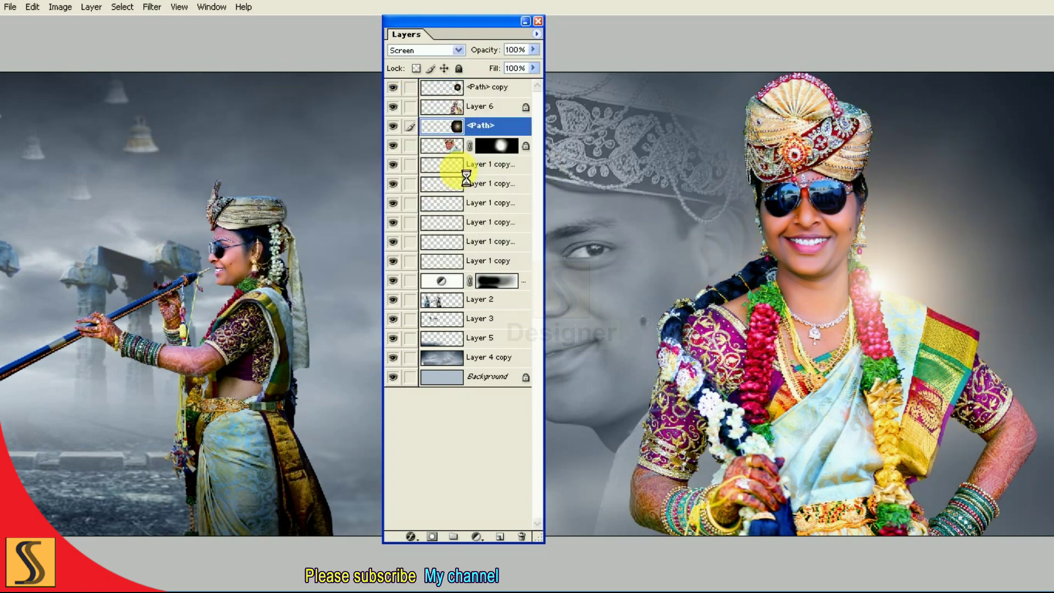
# - Copy the glow down to the bride's wrist and shrink it over her hand
pyautogui.click(486, 87)
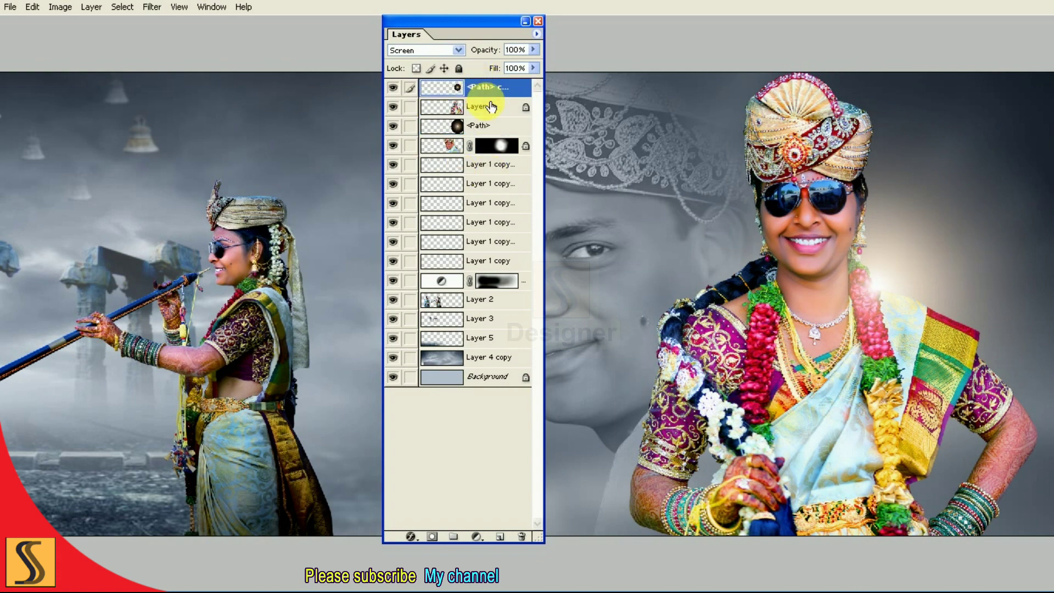
pyautogui.moveTo(889, 298); pyautogui.dragTo(667, 476)
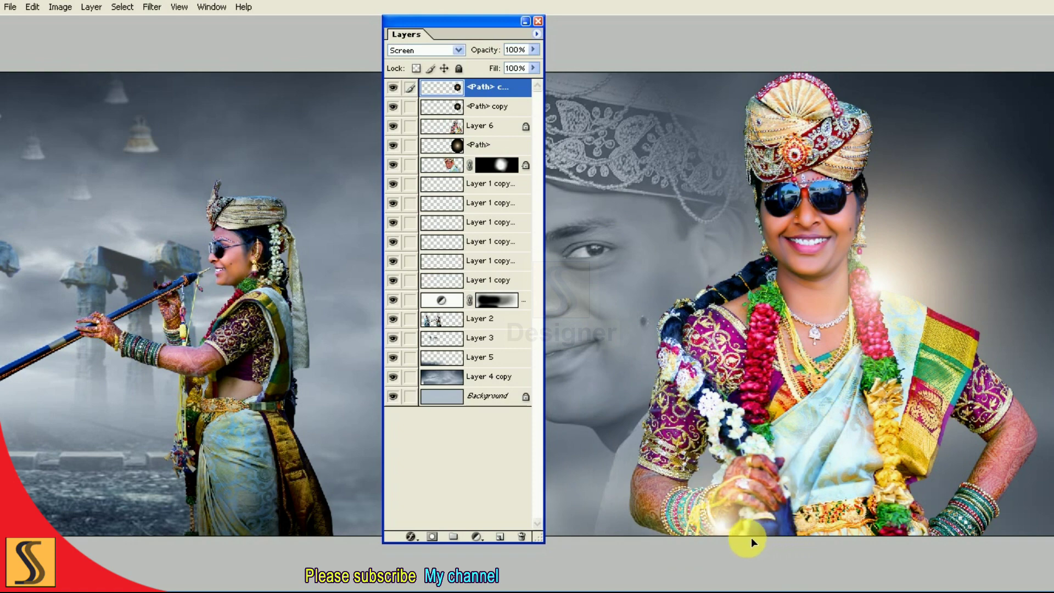
pyautogui.moveTo(666, 476)
pyautogui.mouseDown()
pyautogui.moveTo(689, 462)
pyautogui.moveTo(678, 467)
pyautogui.moveTo(771, 541)
pyautogui.moveTo(737, 551)
pyautogui.mouseUp()
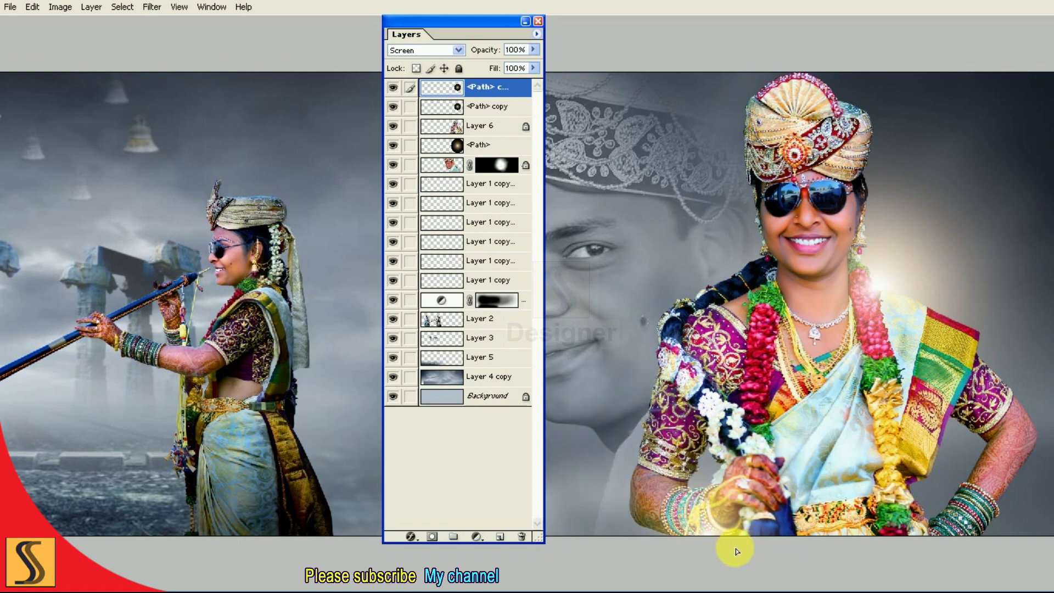
pyautogui.hotkey('ctrl', 't')
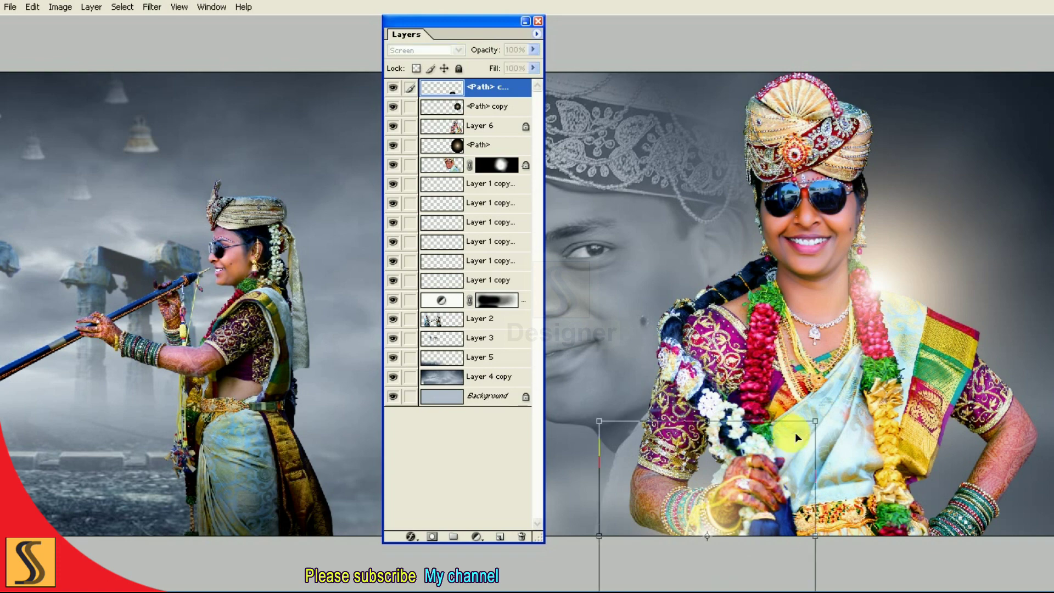
pyautogui.moveTo(817, 421); pyautogui.dragTo(770, 446)
pyautogui.moveTo(752, 486); pyautogui.dragTo(738, 485)
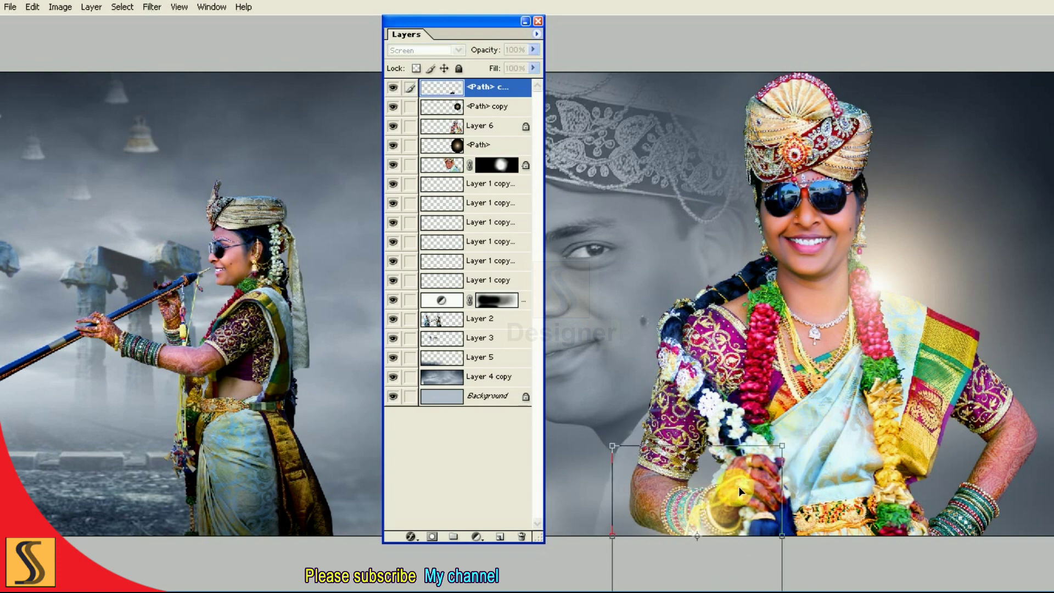
pyautogui.press('Return')
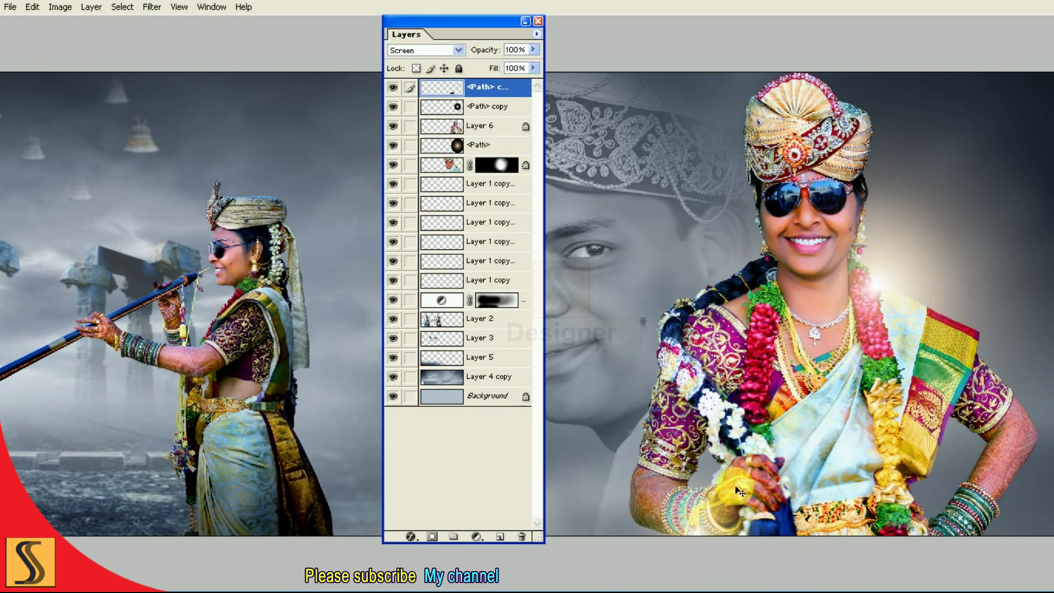
pyautogui.click(480, 147)
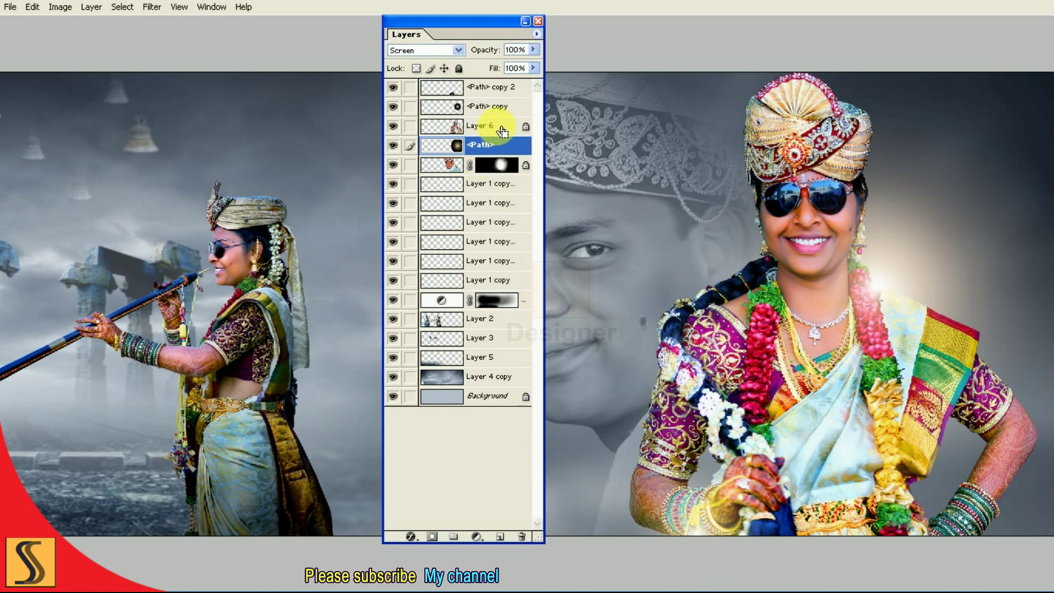
# - Duplicate the <Path> glow and move the copy beside the groom's face
pyautogui.click(536, 33)
pyautogui.click(590, 82)
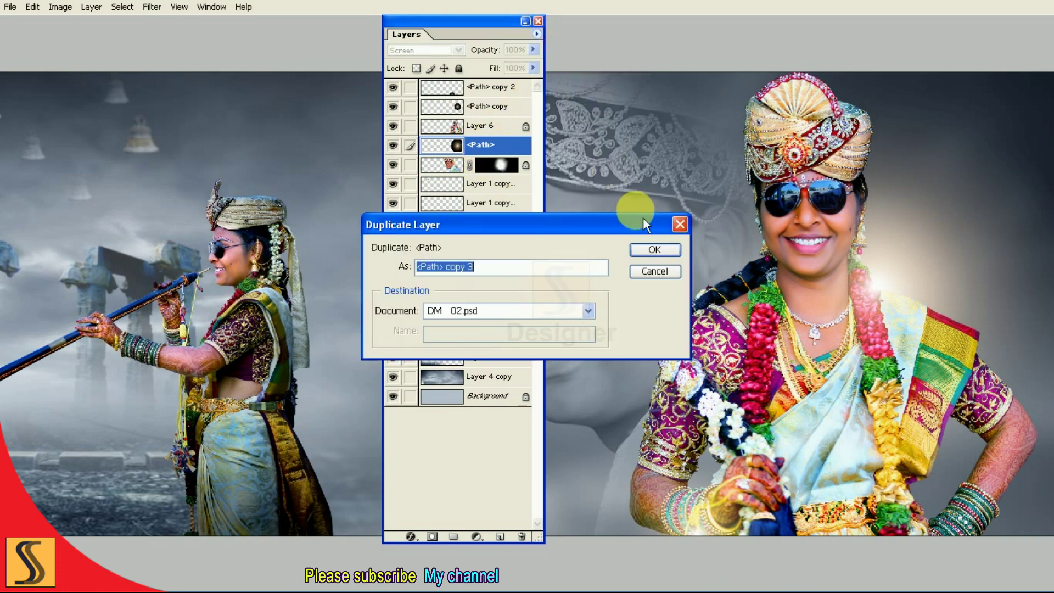
pyautogui.click(656, 249)
pyautogui.press('F7')
pyautogui.moveTo(864, 266)
pyautogui.mouseDown()
pyautogui.moveTo(677, 163)
pyautogui.moveTo(670, 281)
pyautogui.mouseUp()
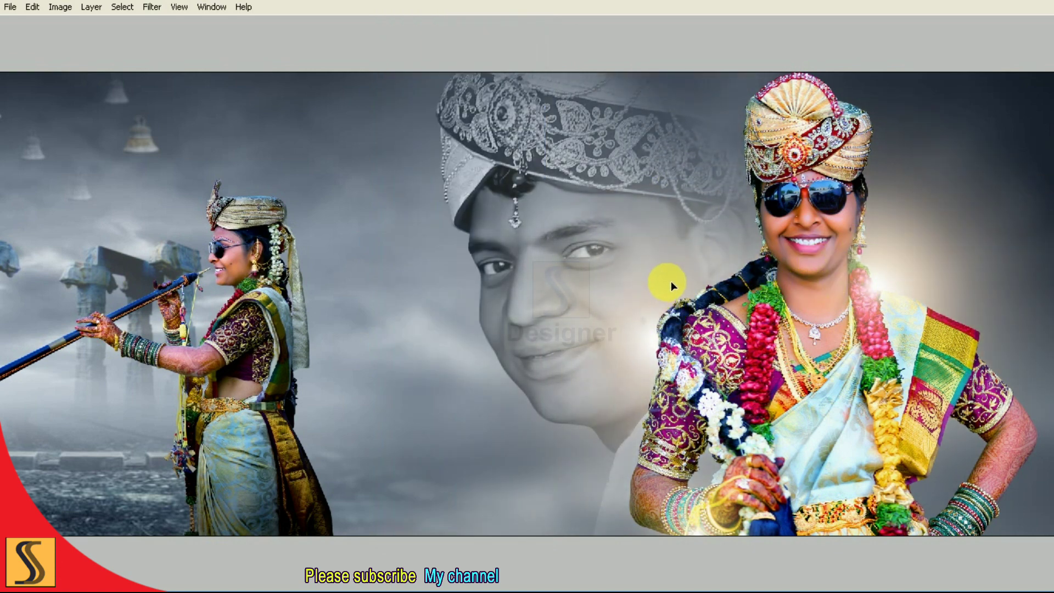
pyautogui.moveTo(677, 279); pyautogui.dragTo(678, 285)
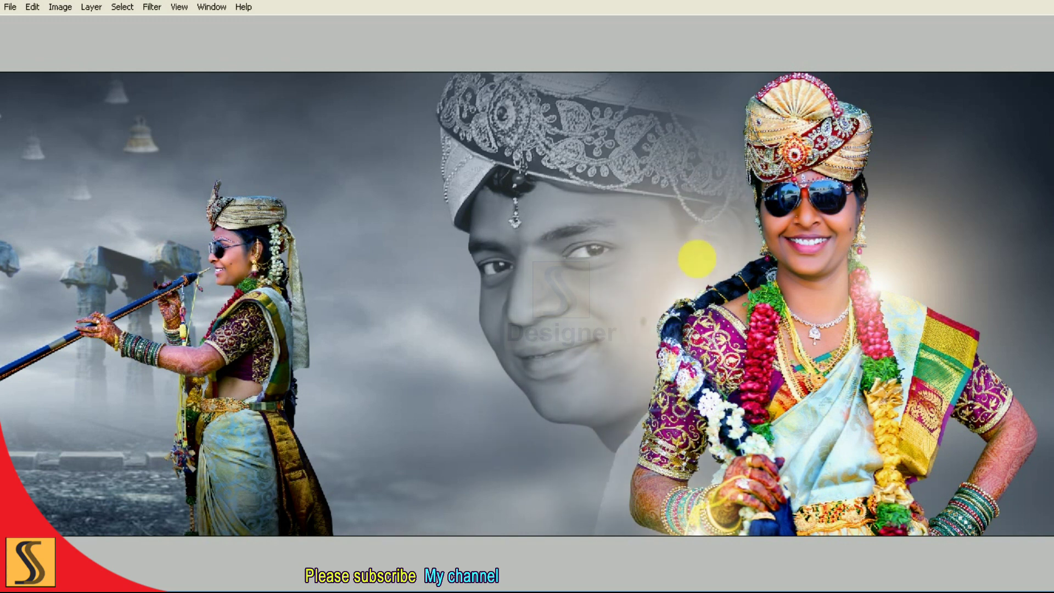
pyautogui.moveTo(677, 284)
pyautogui.mouseDown()
pyautogui.moveTo(657, 292)
pyautogui.moveTo(667, 310)
pyautogui.moveTo(689, 267)
pyautogui.mouseUp()
# - Scale the new glow down to 83.9% and commit the transform
pyautogui.press('Tab')
pyautogui.hotkey('ctrl', 't')
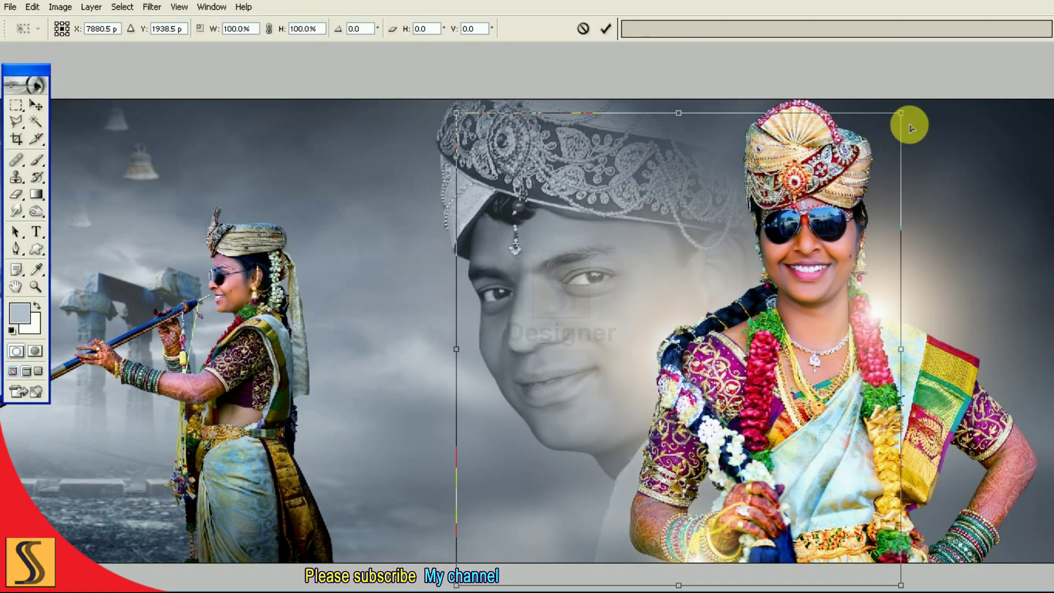
pyautogui.moveTo(900, 112)
pyautogui.mouseDown()
pyautogui.moveTo(878, 147)
pyautogui.moveTo(859, 149)
pyautogui.mouseUp()
pyautogui.moveTo(751, 248); pyautogui.dragTo(748, 212)
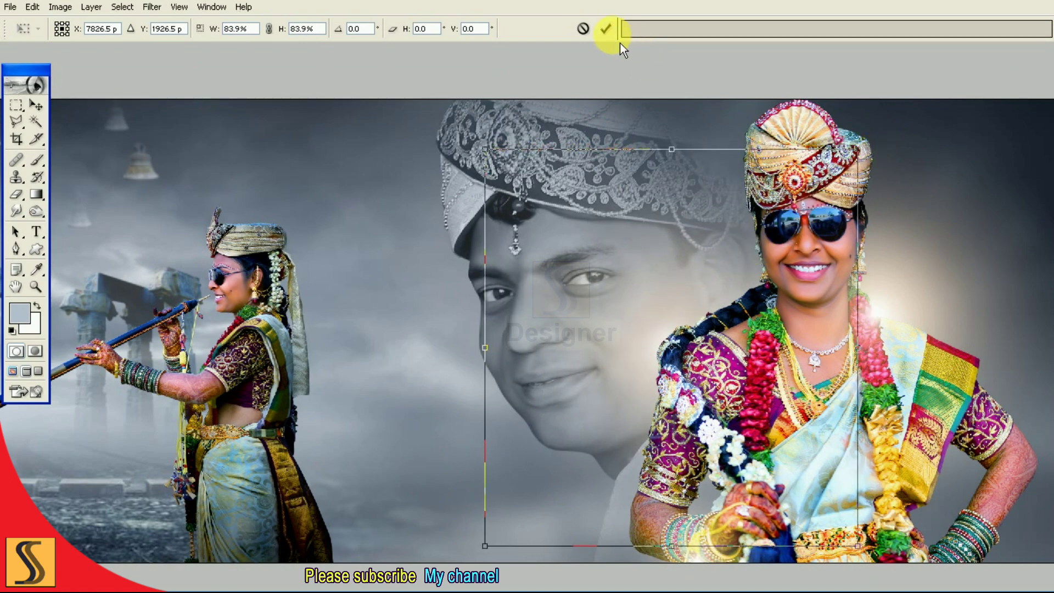
pyautogui.click(606, 28)
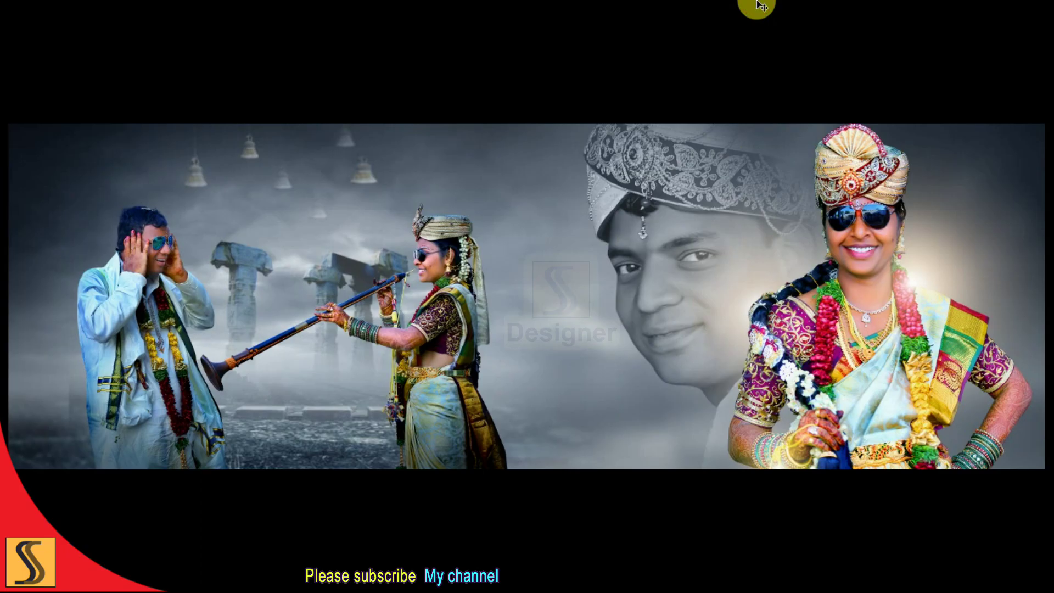